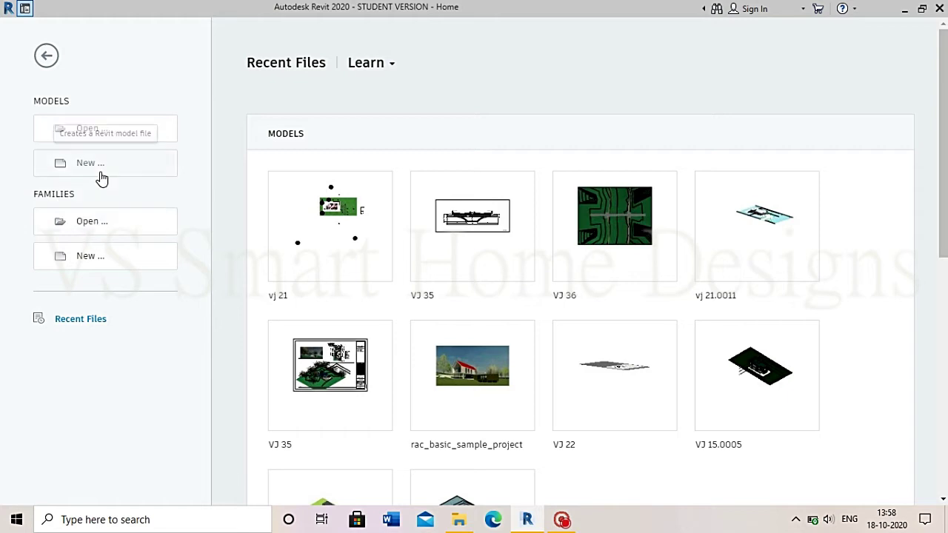
# Create a new project from the Architectural Template
pyautogui.click(108, 180)
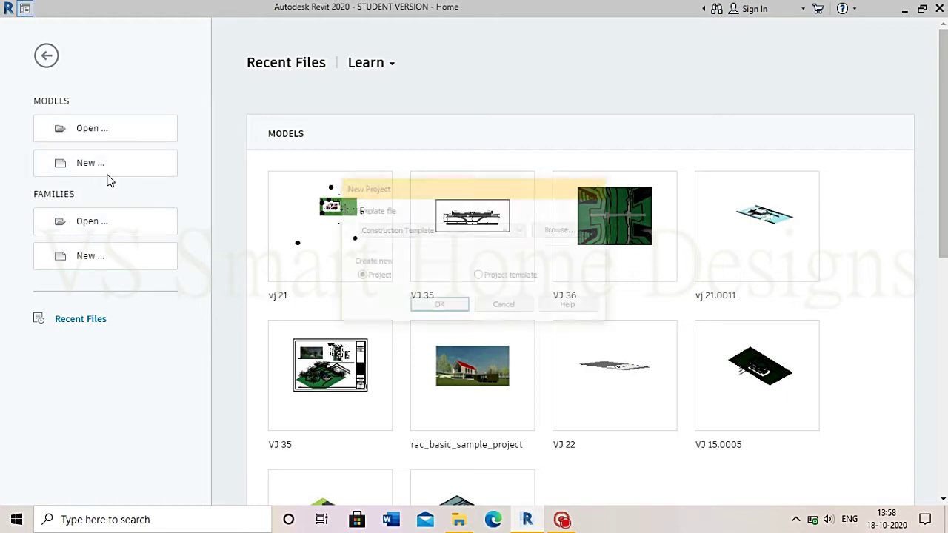
pyautogui.click(365, 231)
pyautogui.click(399, 271)
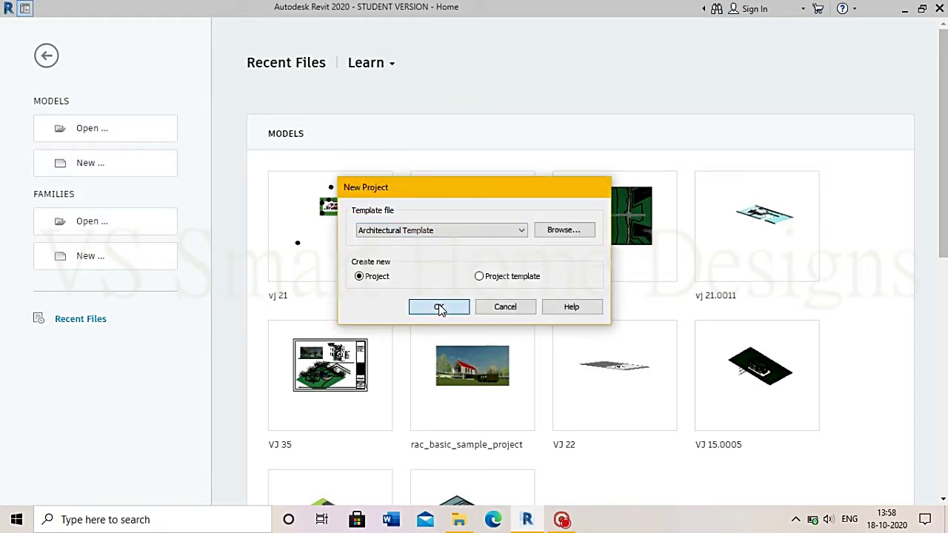
pyautogui.click(439, 307)
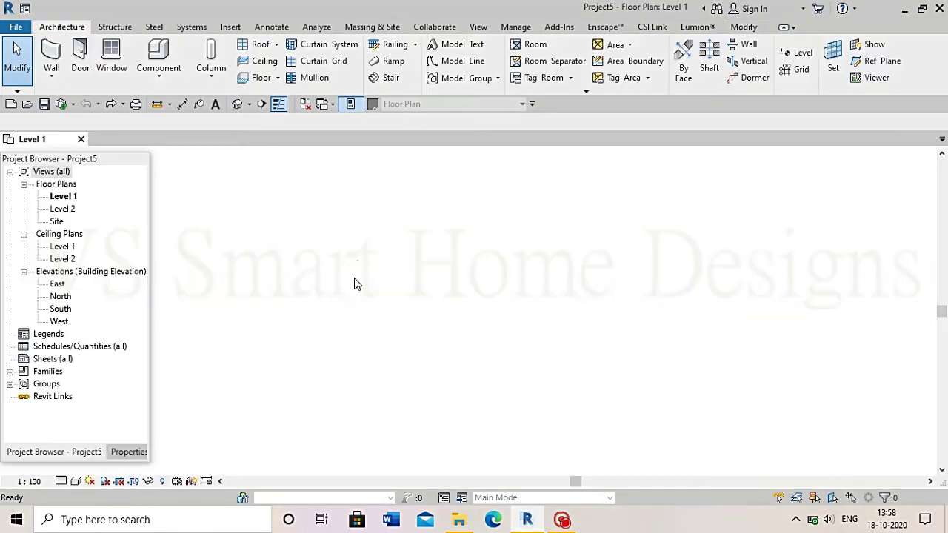
# Set project length units to Meters with the m unit symbol
pyautogui.press('u')
pyautogui.press('n')
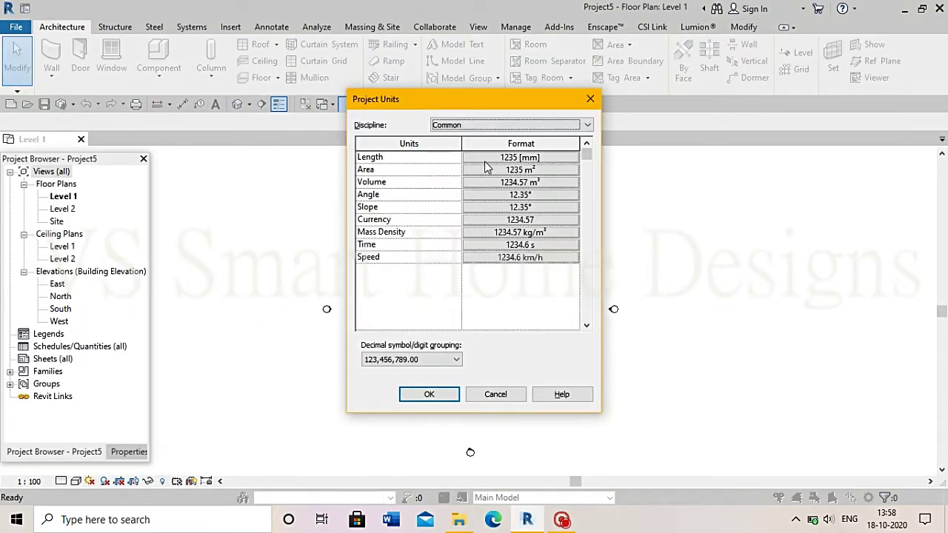
pyautogui.click(486, 160)
pyautogui.click(498, 182)
pyautogui.click(489, 230)
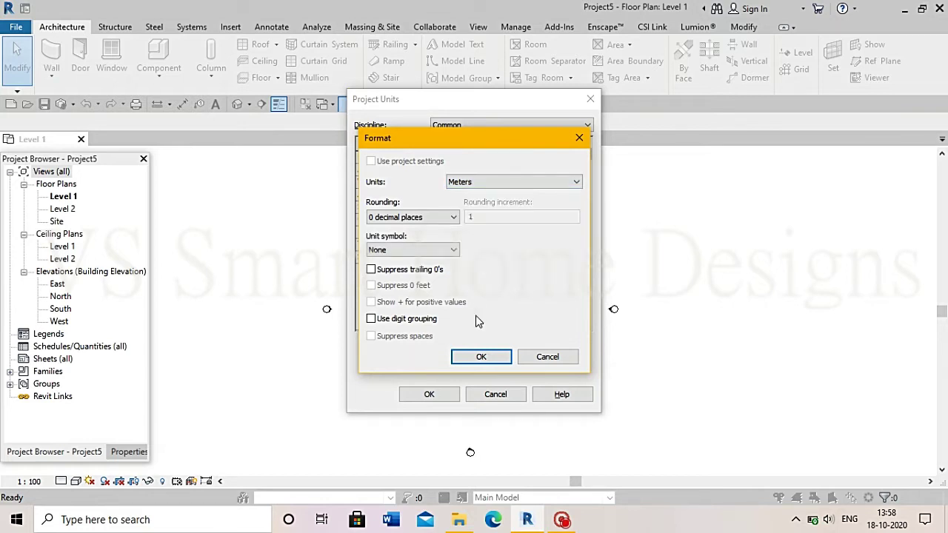
pyautogui.click(425, 250)
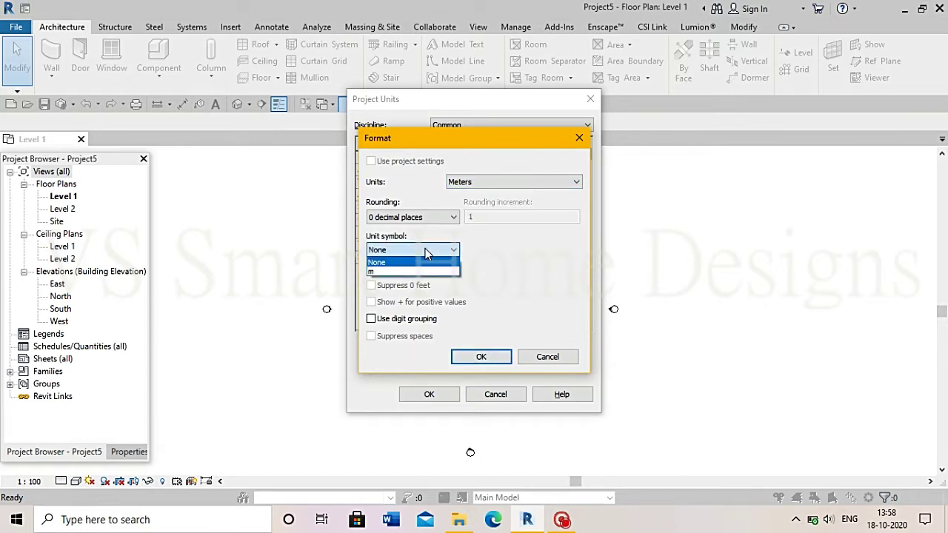
pyautogui.click(414, 261)
pyautogui.click(485, 358)
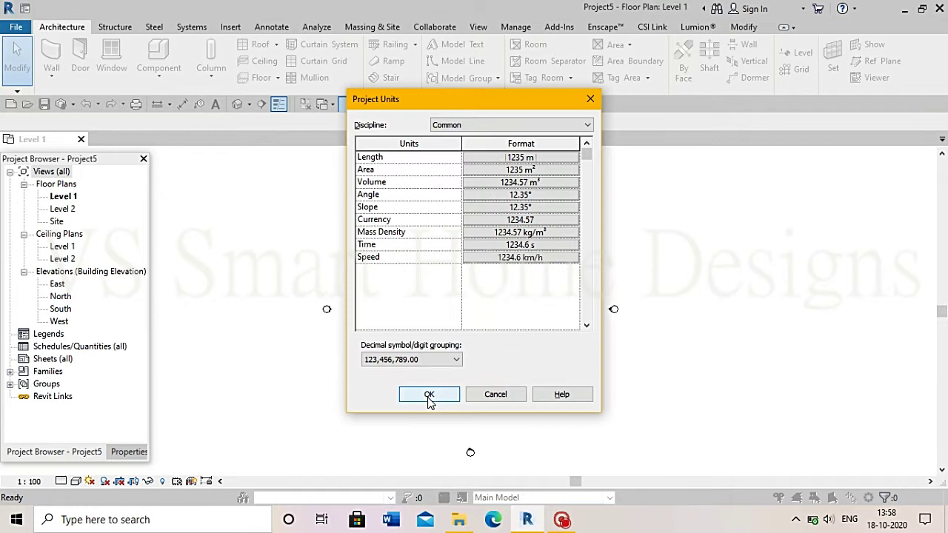
pyautogui.click(431, 395)
# In the East elevation, set Level 2's height dimension to 1 m
pyautogui.doubleClick(59, 285)
pyautogui.scroll(-3, 412, 271)
pyautogui.click(412, 266)
pyautogui.click(300, 317)
pyautogui.write('1')
pyautogui.press('Return')
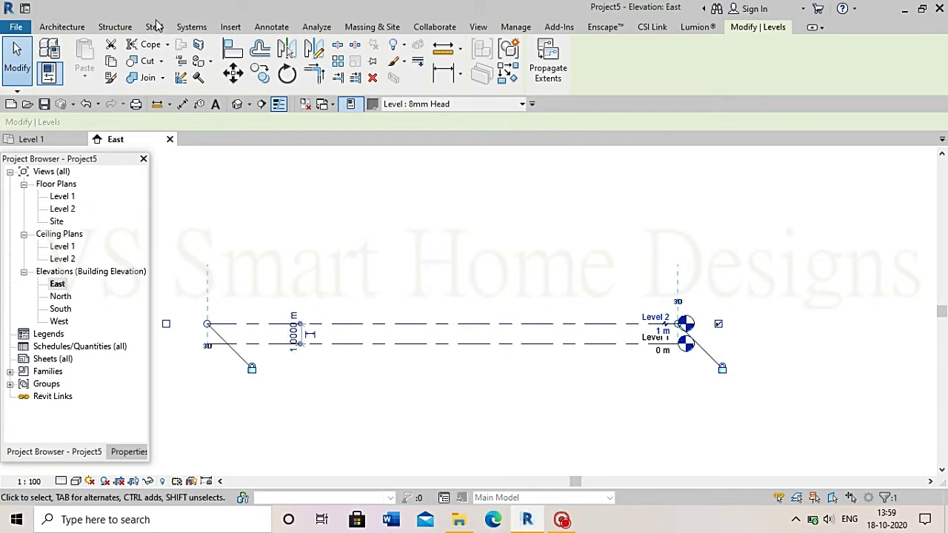
# Add Level 3 2 m above Level 2 using Pick Lines with an offset
pyautogui.scroll(-1, 155, 26)
pyautogui.click(744, 26)
pyautogui.click(80, 30)
pyautogui.click(796, 56)
pyautogui.click(337, 122)
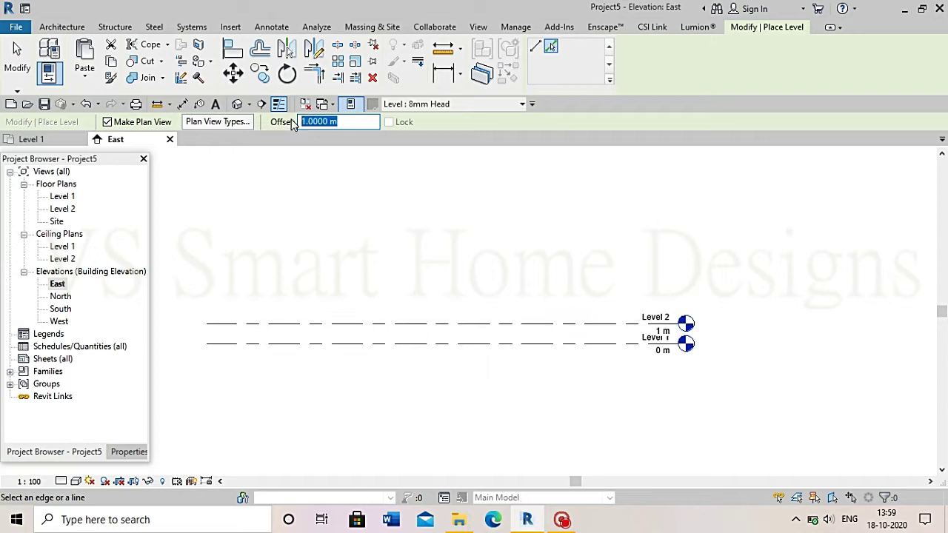
pyautogui.click(393, 323)
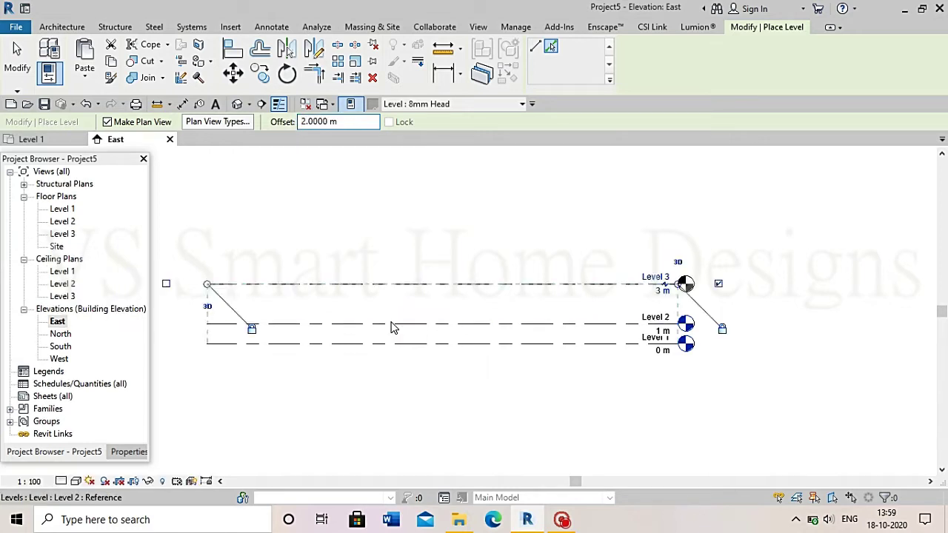
# Add Level 4 at 25 m and Level 5 at 35 m offsets above the levels below
pyautogui.scroll(-2, 391, 326)
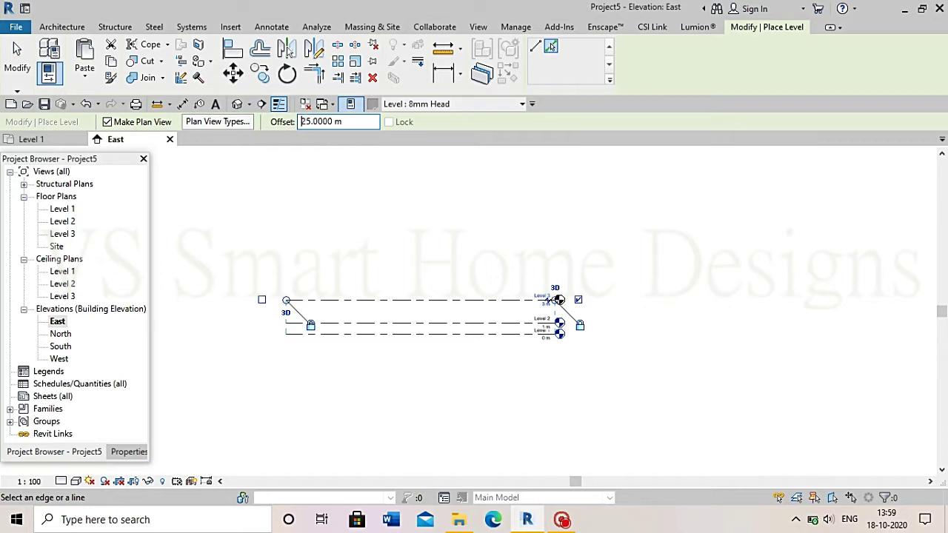
pyautogui.scroll(-3, 391, 326)
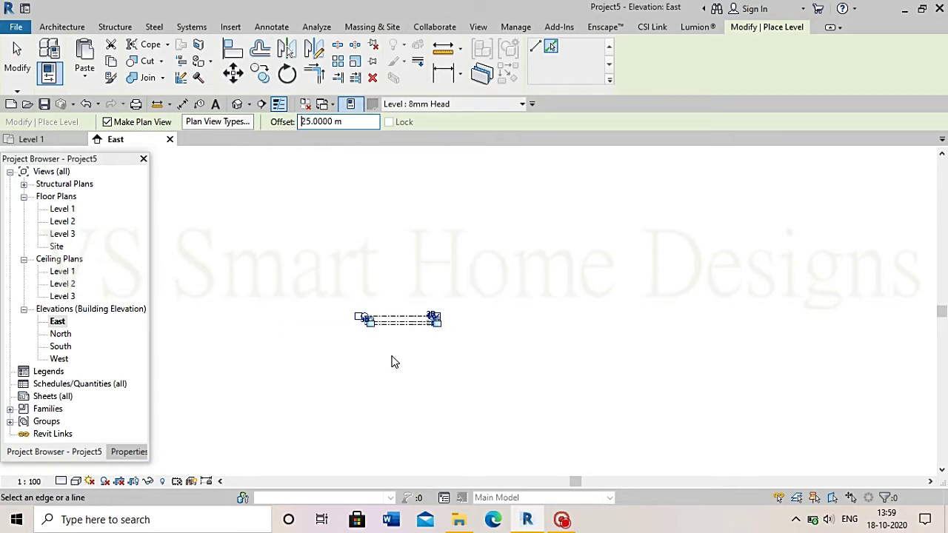
pyautogui.click(396, 319)
pyautogui.scroll(3, 408, 201)
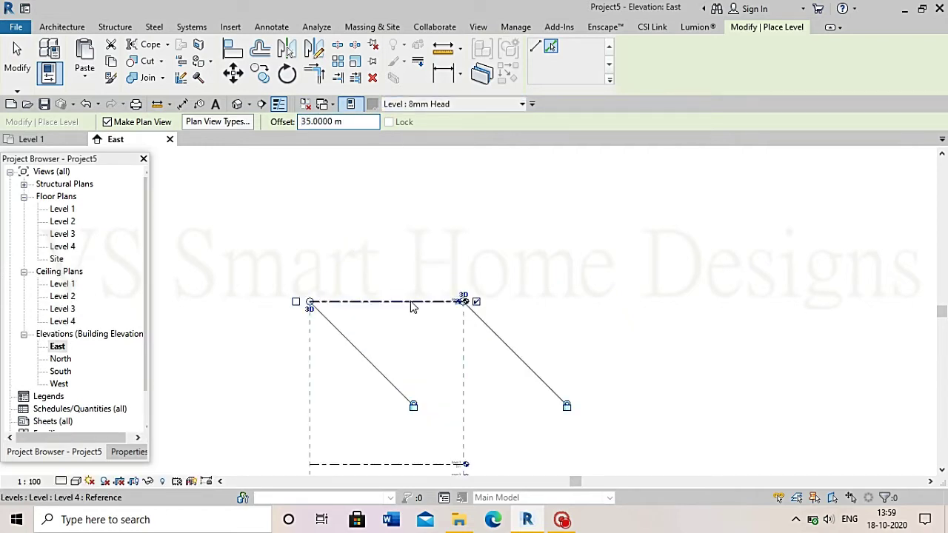
pyautogui.click(392, 452)
pyautogui.scroll(-3, 392, 445)
pyautogui.scroll(3, 400, 222)
pyautogui.click(17, 59)
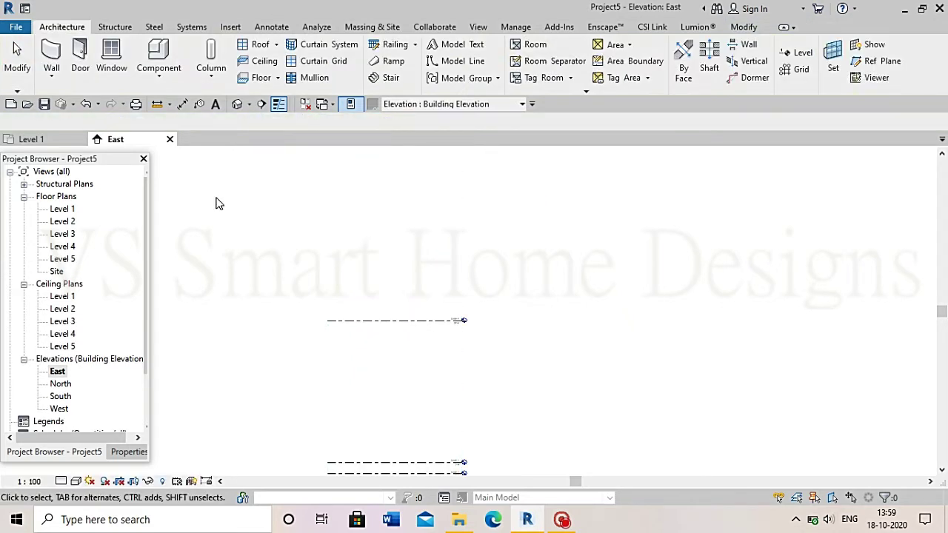
pyautogui.scroll(-1, 291, 234)
pyautogui.scroll(-1, 291, 234)
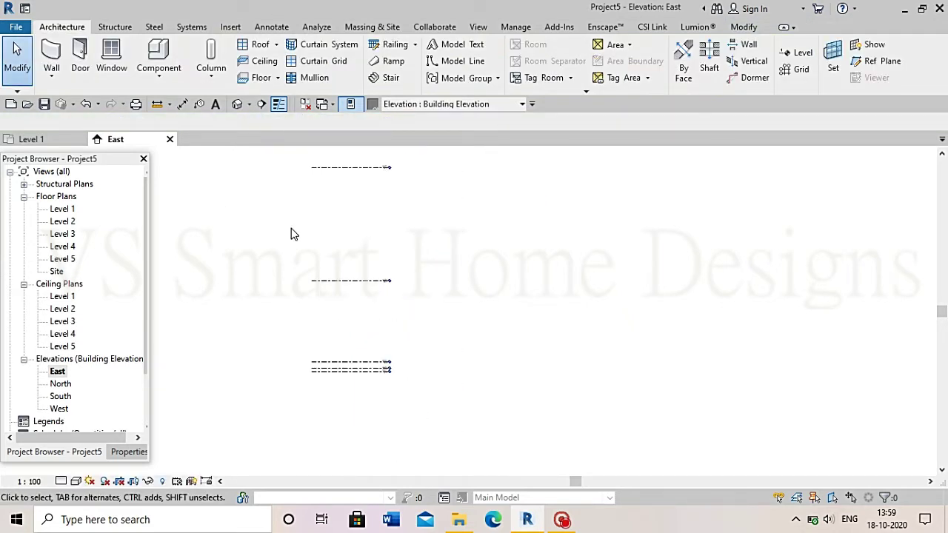
# On the Level 1 plan, start an in-place Generic Models component named Generic Models 1
pyautogui.doubleClick(65, 213)
pyautogui.click(158, 76)
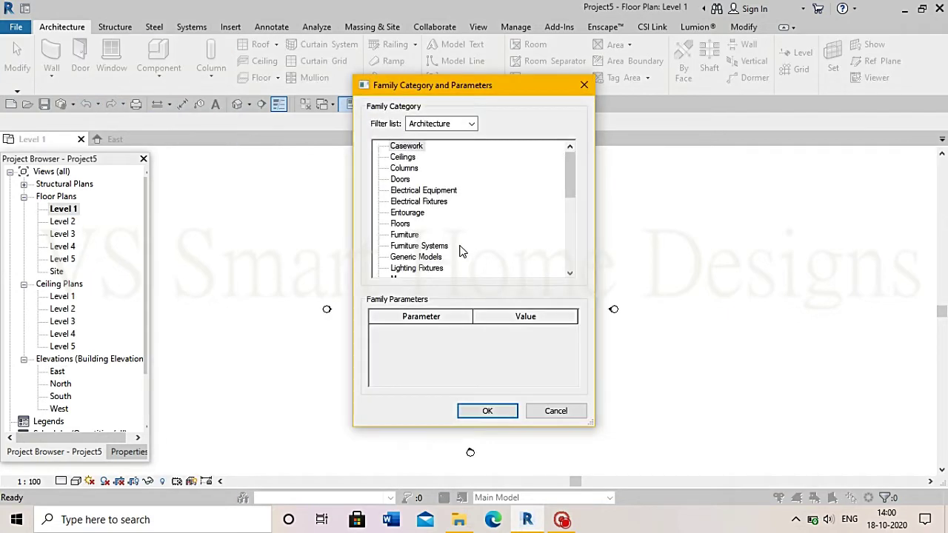
pyautogui.scroll(-1, 423, 240)
pyautogui.click(481, 411)
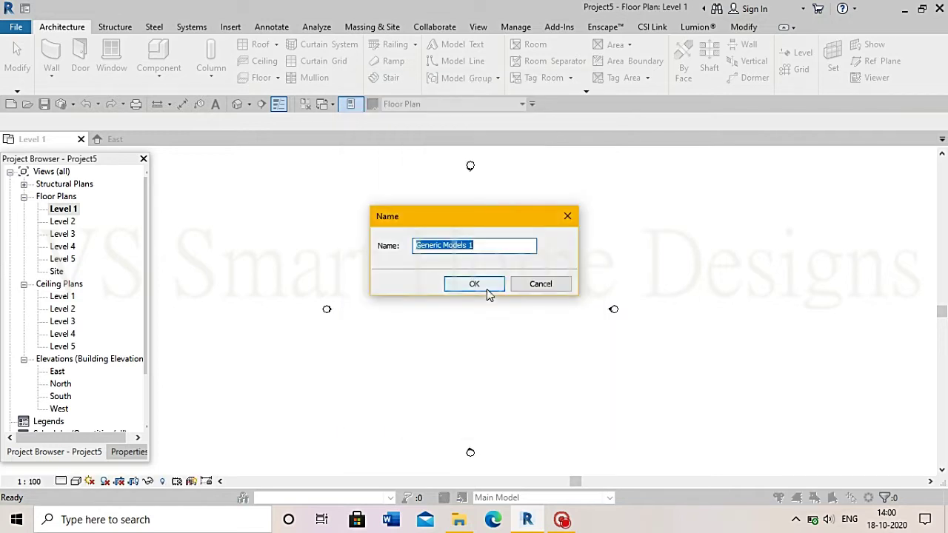
pyautogui.click(487, 283)
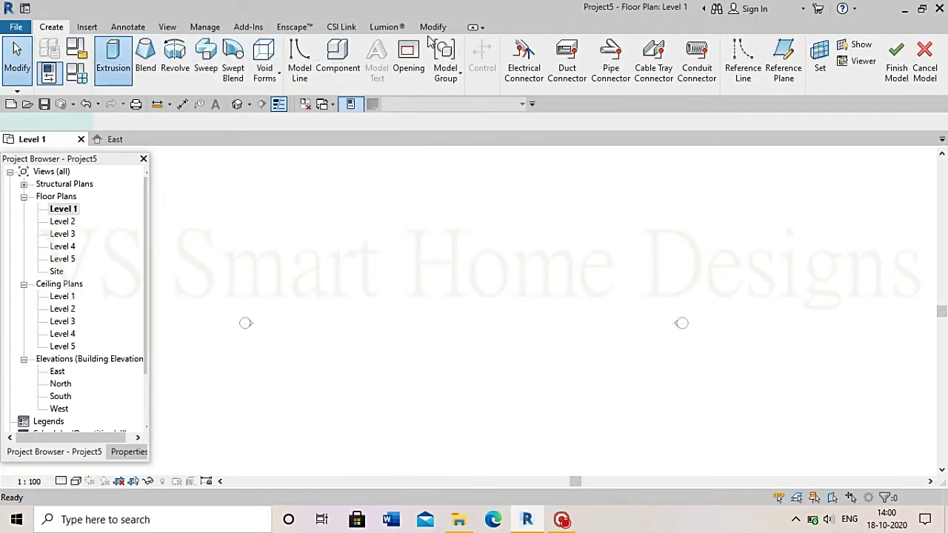
# Sketch a 30 m by 15 m rectangular extrusion and finish it
pyautogui.click(117, 56)
pyautogui.click(329, 231)
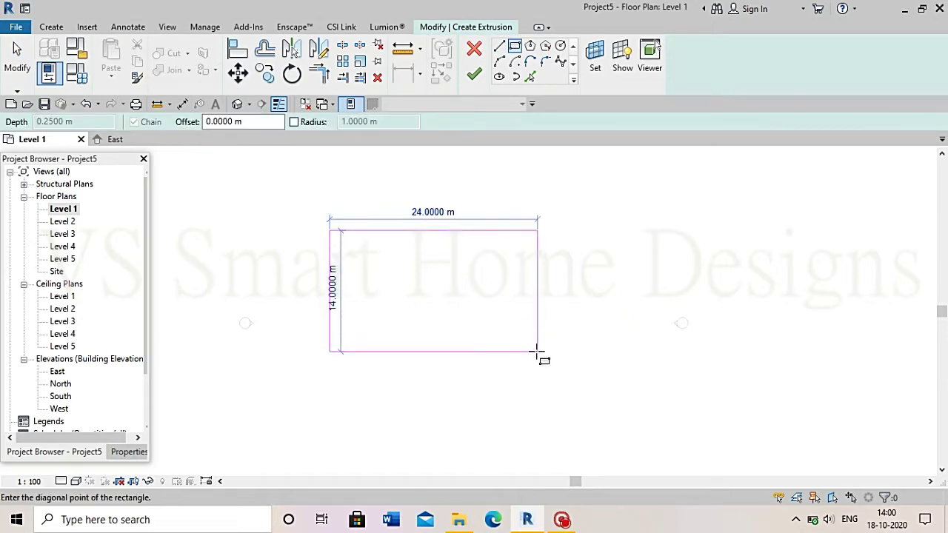
pyautogui.click(586, 360)
pyautogui.click(474, 73)
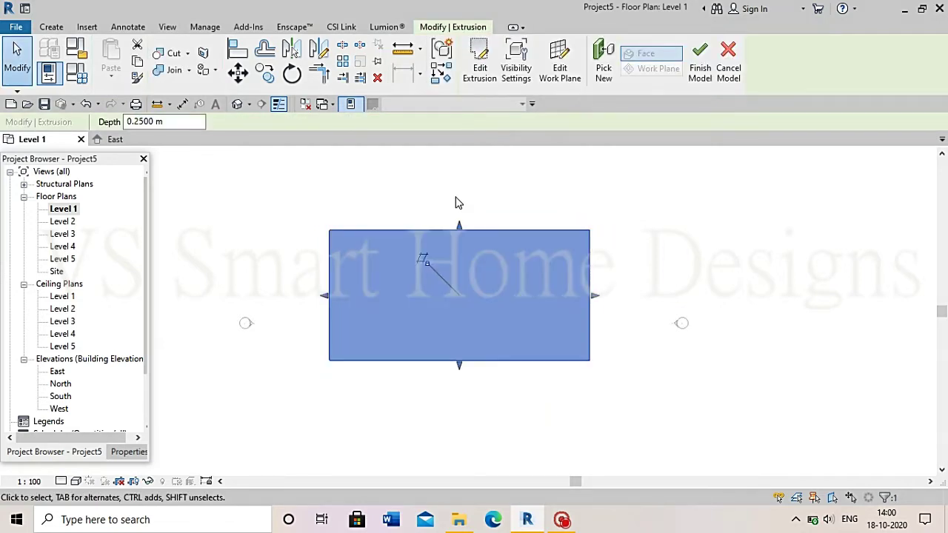
# On Level 2, sketch an extrusion from the first one's edges picked at 1 m offset
pyautogui.doubleClick(63, 221)
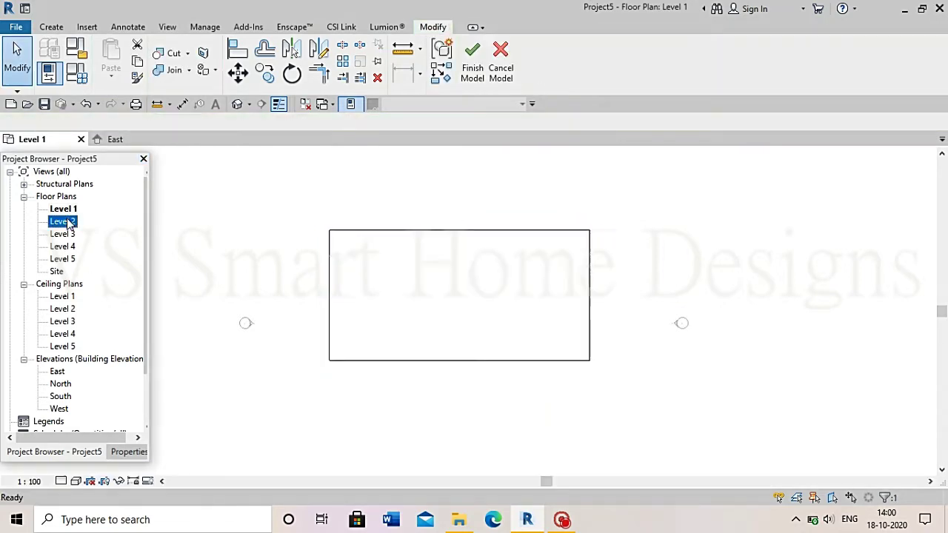
pyautogui.click(51, 27)
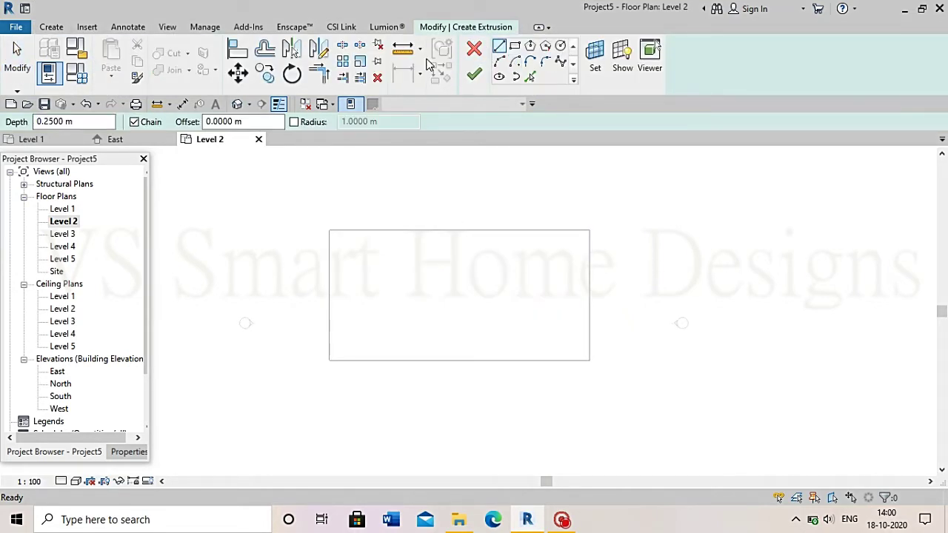
pyautogui.click(530, 77)
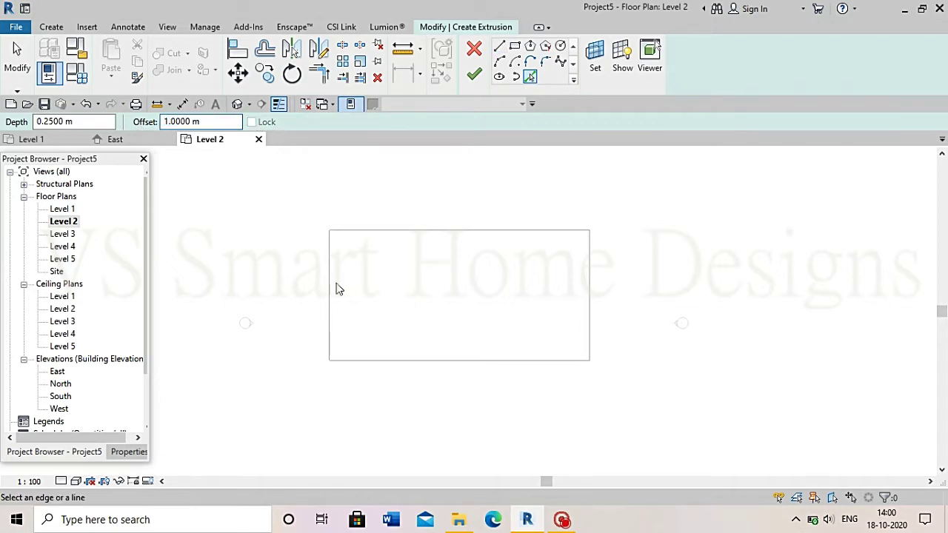
pyautogui.click(362, 247)
pyautogui.click(474, 341)
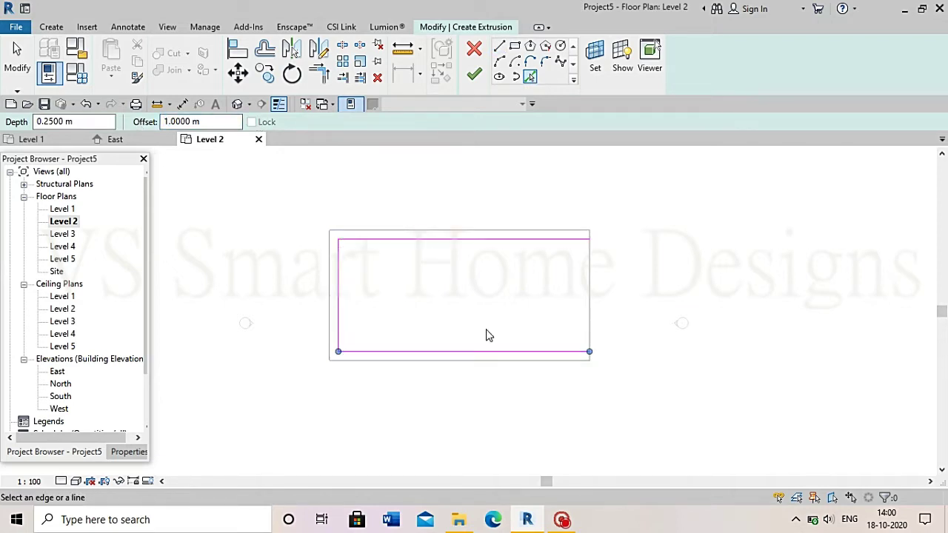
pyautogui.click(590, 311)
pyautogui.click(474, 74)
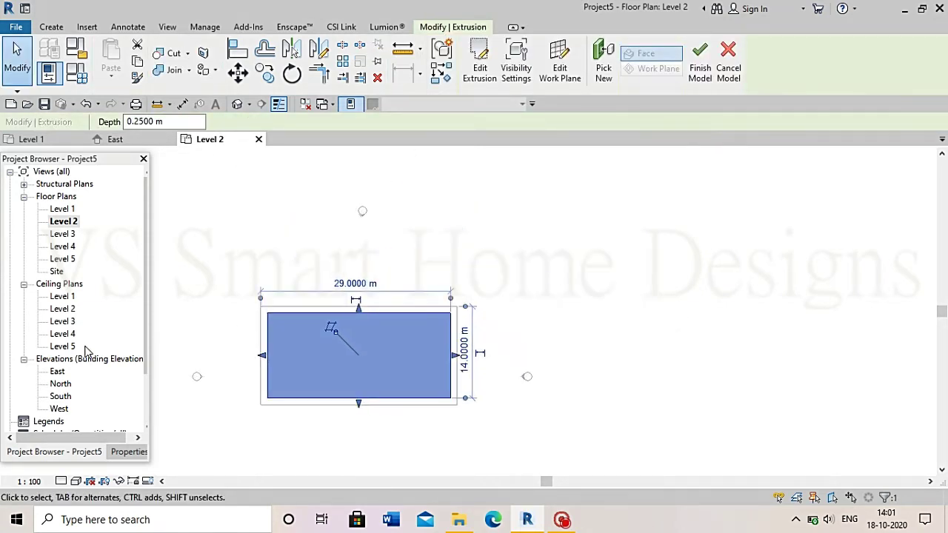
# In the East elevation, drag the inner extrusion's depth handle to change its depth
pyautogui.doubleClick(58, 372)
pyautogui.scroll(3, 343, 364)
pyautogui.moveTo(243, 250)
pyautogui.mouseDown()
pyautogui.moveTo(365, 348)
pyautogui.moveTo(362, 450)
pyautogui.mouseUp()
pyautogui.scroll(-3, 376, 388)
pyautogui.scroll(1, 376, 394)
pyautogui.click(366, 380)
pyautogui.click(362, 450)
# In the East elevation, draw a vertical reference plane for a new extrusion
pyautogui.doubleClick(61, 383)
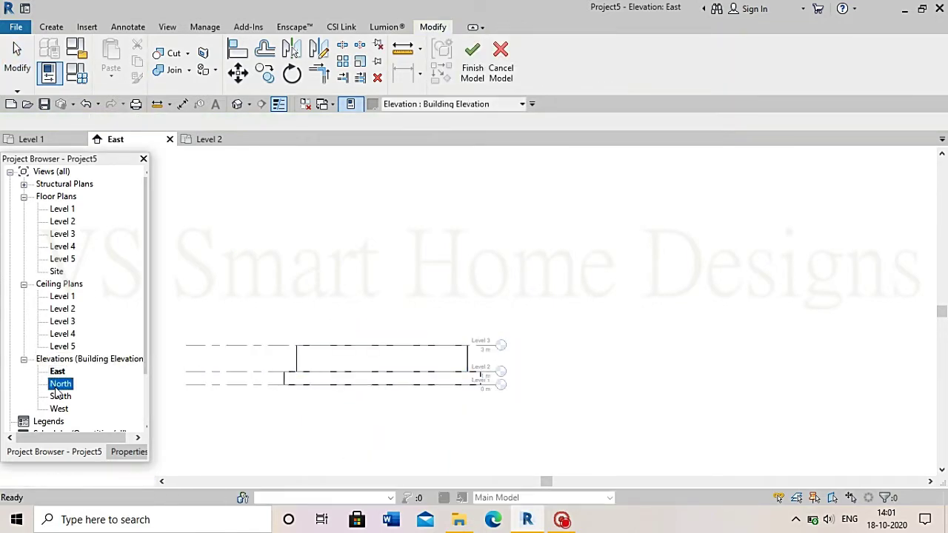
pyautogui.scroll(2, 438, 459)
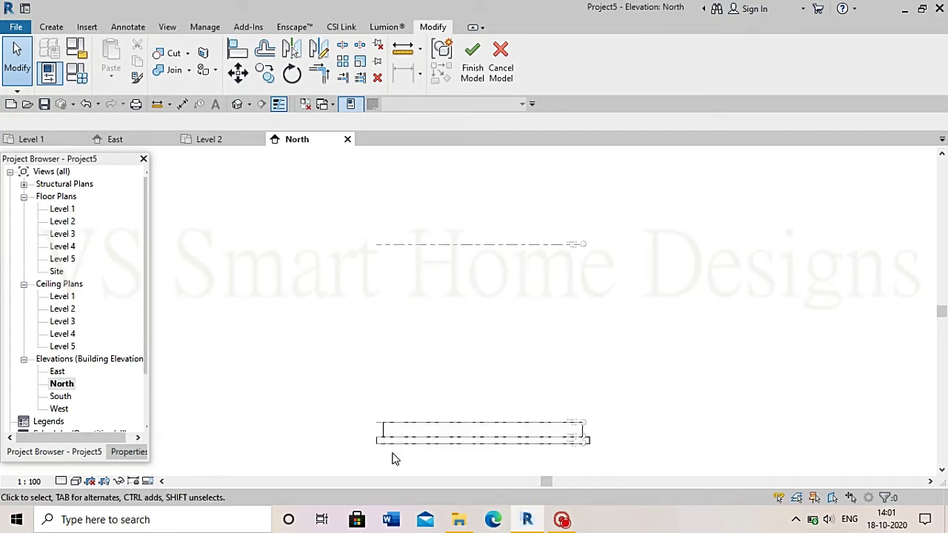
pyautogui.doubleClick(57, 372)
pyautogui.click(51, 27)
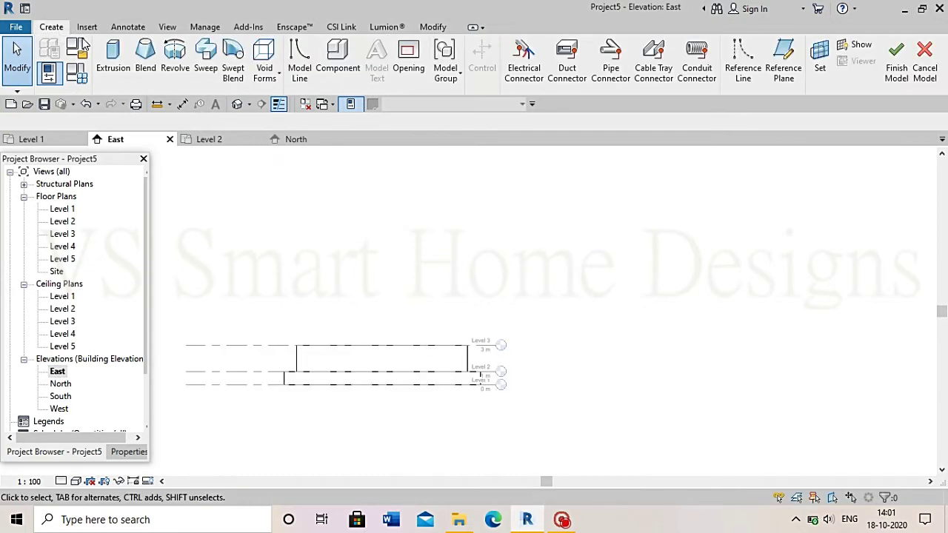
pyautogui.click(501, 341)
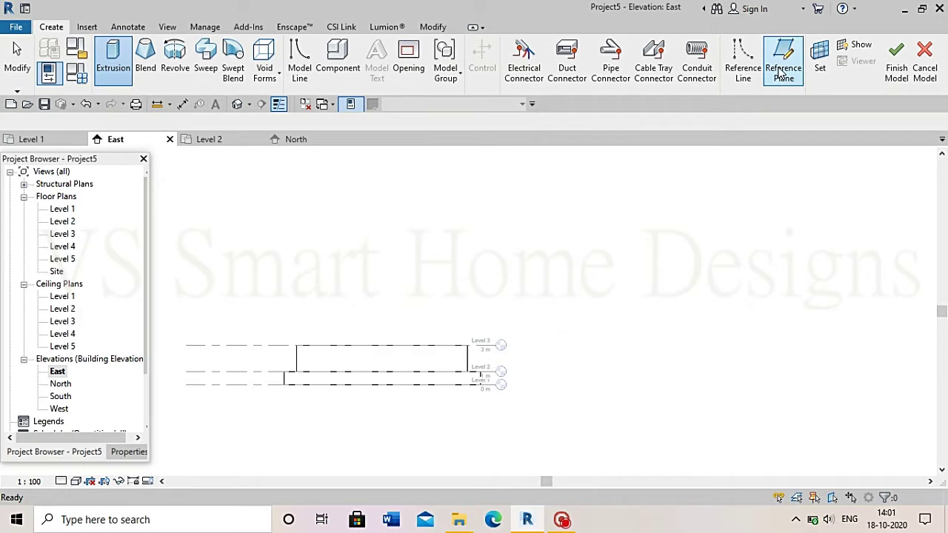
pyautogui.click(783, 60)
pyautogui.click(564, 429)
pyautogui.click(561, 197)
pyautogui.scroll(2, 560, 297)
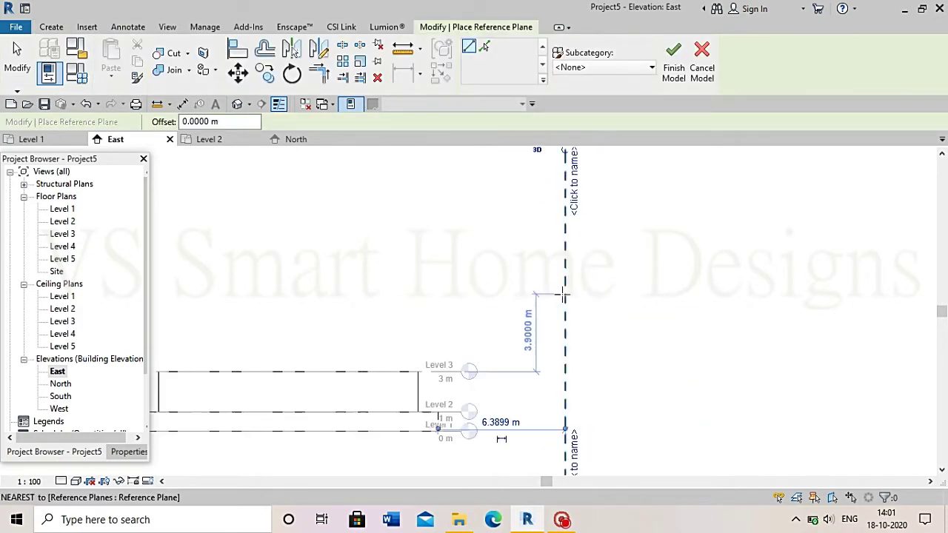
pyautogui.press('Escape')
# Name the new reference plane A
pyautogui.click(564, 302)
pyautogui.click(541, 302)
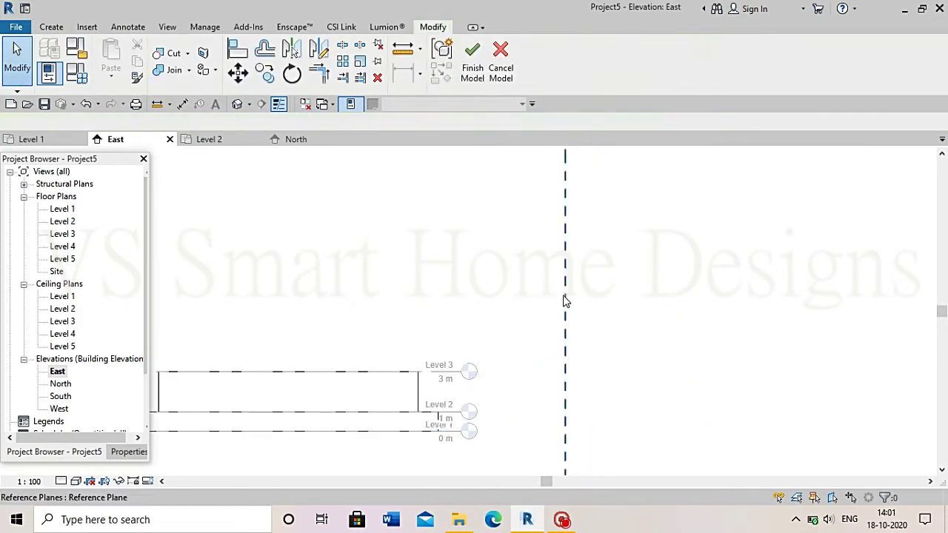
pyautogui.click(565, 302)
pyautogui.scroll(-3, 544, 333)
pyautogui.click(554, 379)
pyautogui.press('Return')
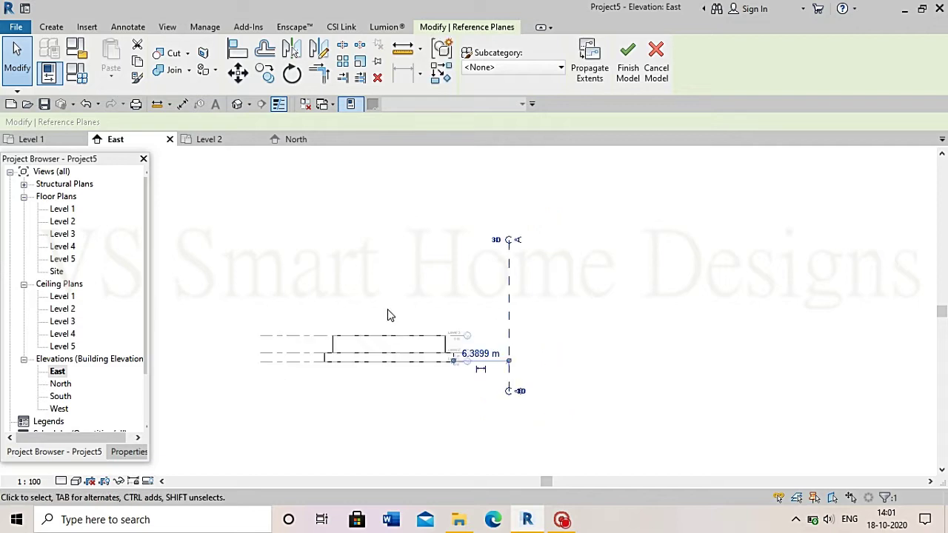
# Start an extrusion on work plane Reference Plane : A, sketching in the North elevation
pyautogui.click(52, 27)
pyautogui.click(111, 55)
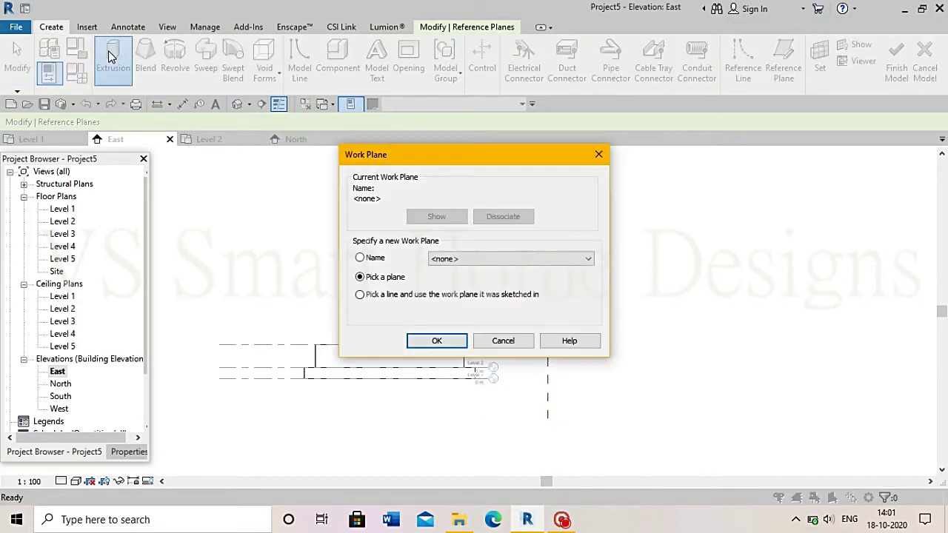
pyautogui.click(511, 258)
pyautogui.click(460, 383)
pyautogui.click(437, 341)
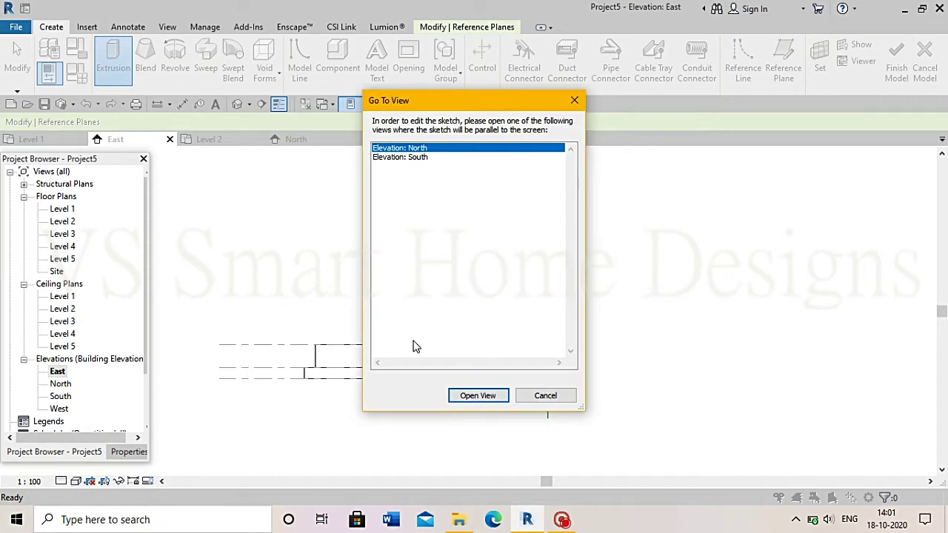
pyautogui.click(478, 395)
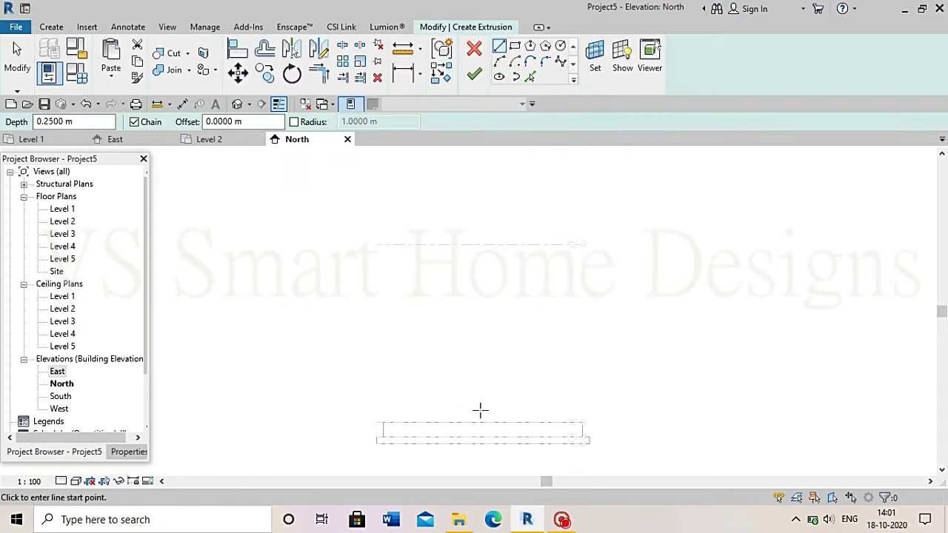
# Draw the first vertical guide line of the sketch
pyautogui.click(492, 427)
pyautogui.scroll(2, 482, 430)
pyautogui.scroll(-2, 482, 430)
pyautogui.scroll(-2, 482, 429)
pyautogui.scroll(-1, 481, 428)
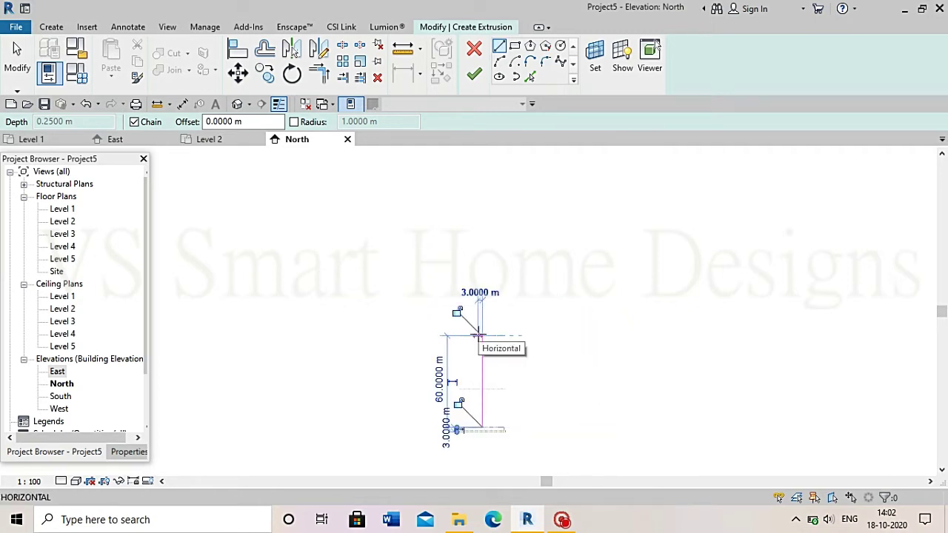
pyautogui.scroll(2, 477, 335)
pyautogui.scroll(2, 478, 400)
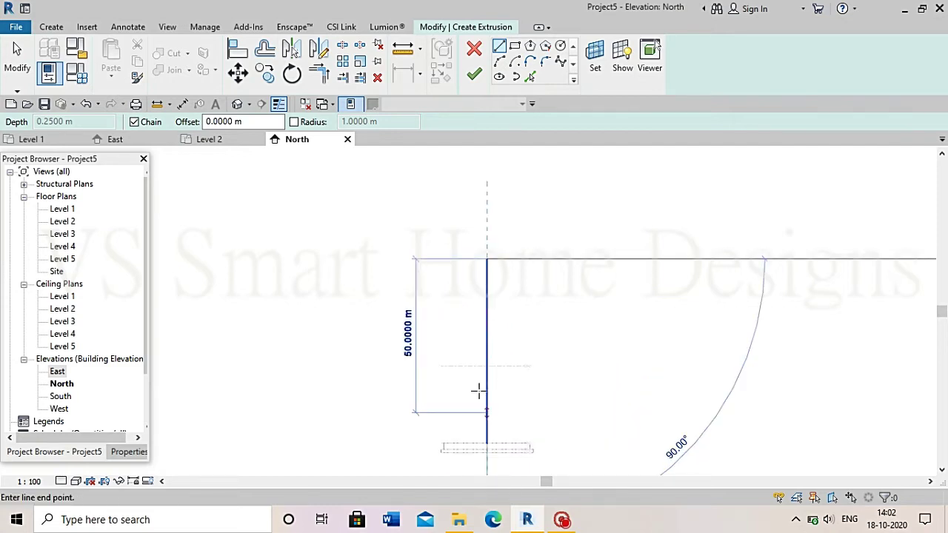
pyautogui.click(486, 259)
# Add 2.5 m offset lines on both sides of the middle line and below Level 5
pyautogui.click(530, 77)
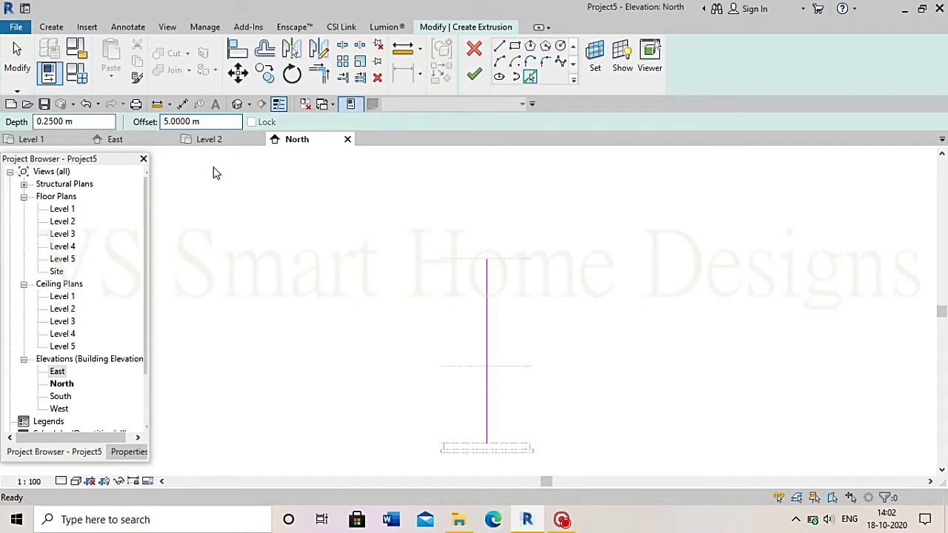
pyautogui.click(491, 342)
pyautogui.scroll(1, 491, 343)
pyautogui.scroll(1, 493, 343)
pyautogui.click(491, 343)
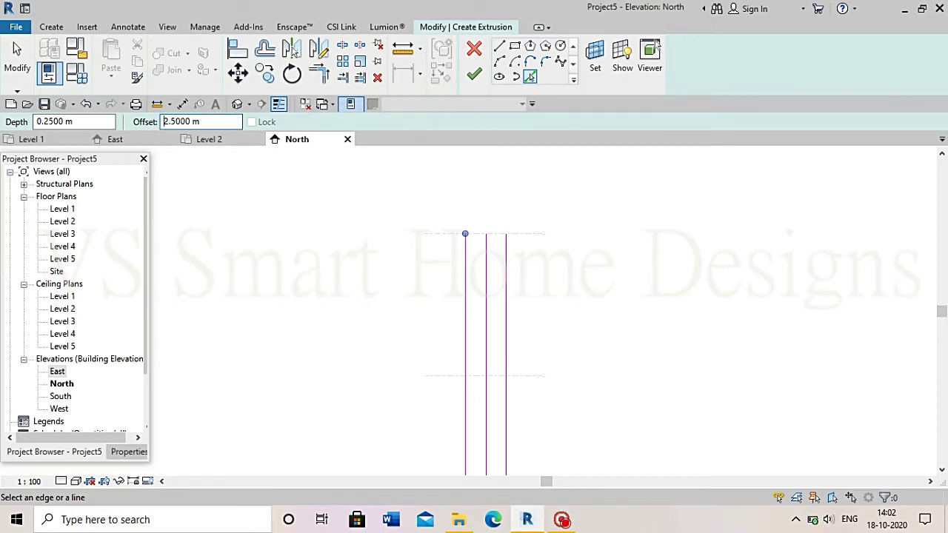
pyautogui.click(488, 290)
pyautogui.click(485, 295)
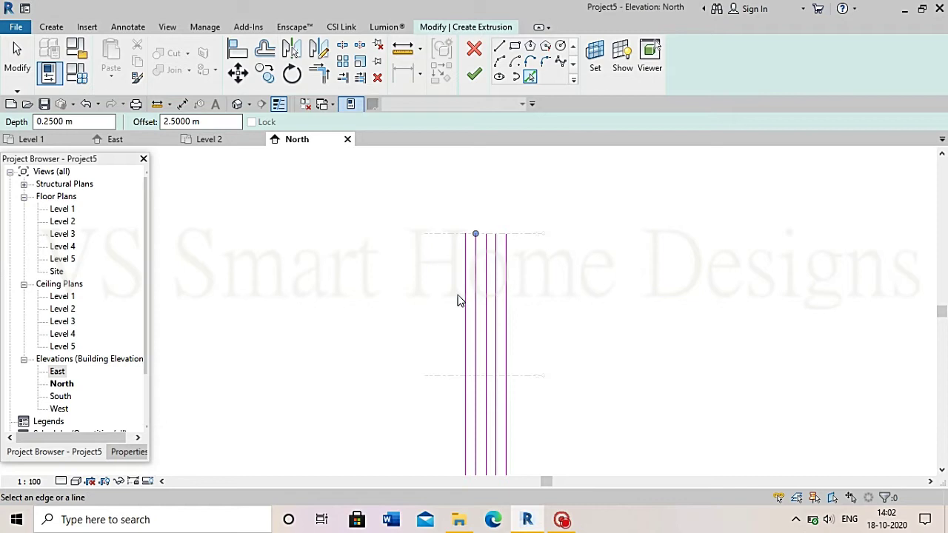
pyautogui.scroll(1, 540, 291)
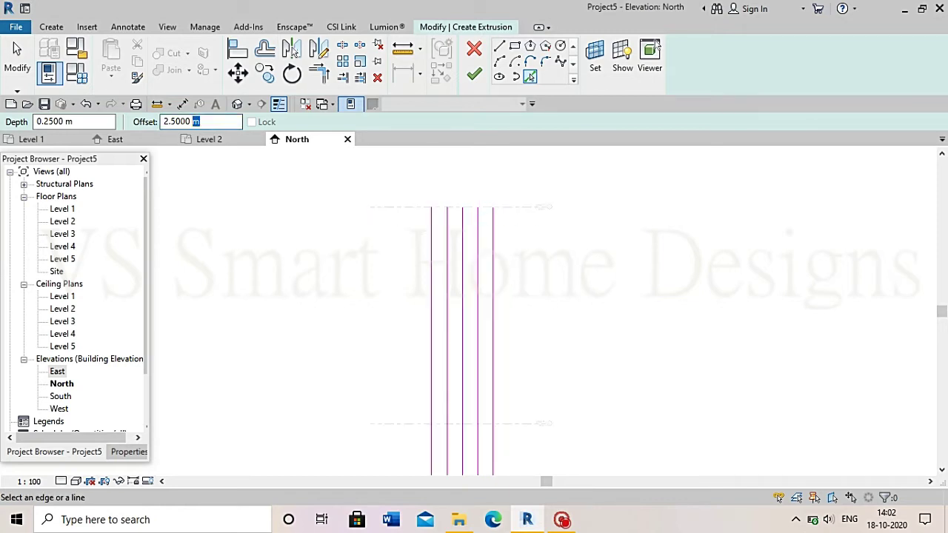
pyautogui.click(512, 214)
pyautogui.scroll(3, 511, 215)
# Draw a line with a tangent arc from the vertical line's top to the intersection
pyautogui.click(502, 60)
pyautogui.click(328, 203)
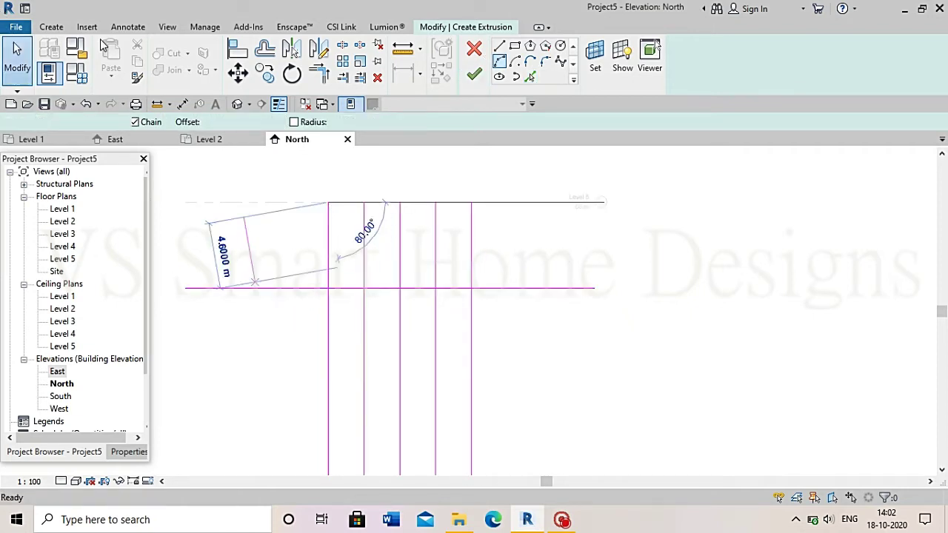
pyautogui.click(363, 287)
pyautogui.click(363, 288)
pyautogui.scroll(2, 367, 282)
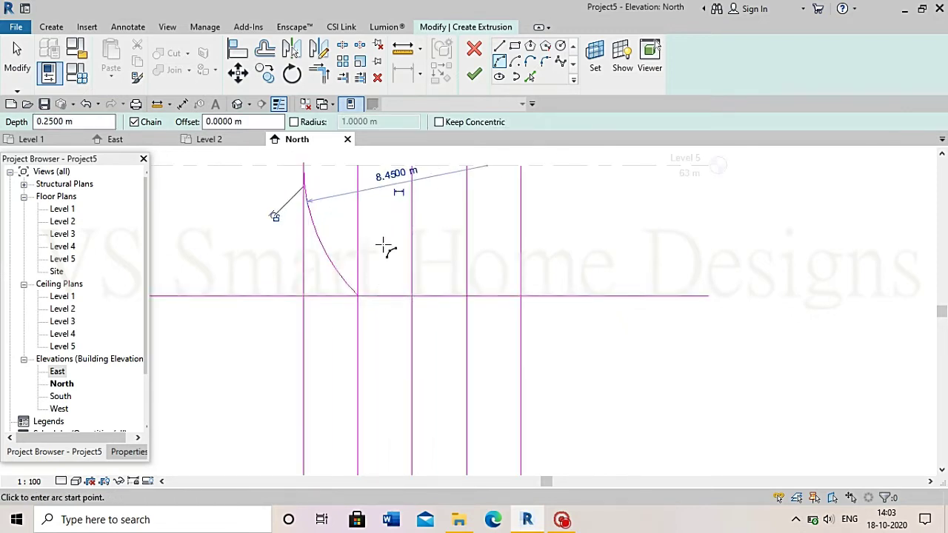
pyautogui.press('Escape')
pyautogui.press('Escape')
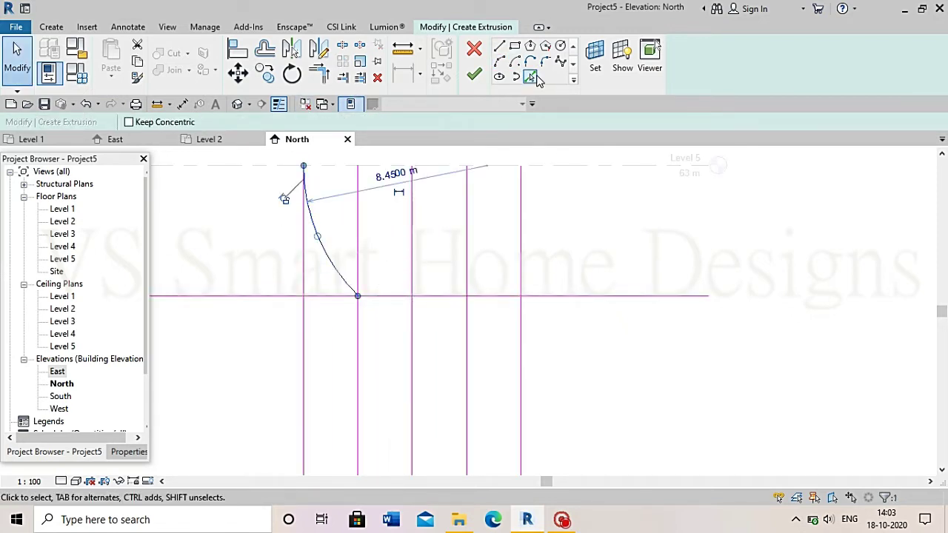
# Offset the arc and trim/extend the arcs and vertical lines to corners
pyautogui.click(531, 77)
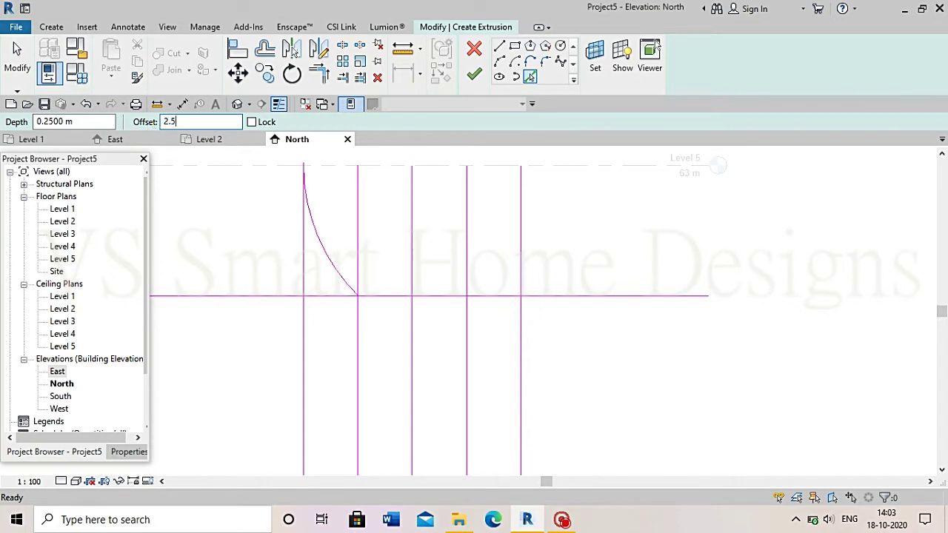
pyautogui.click(323, 244)
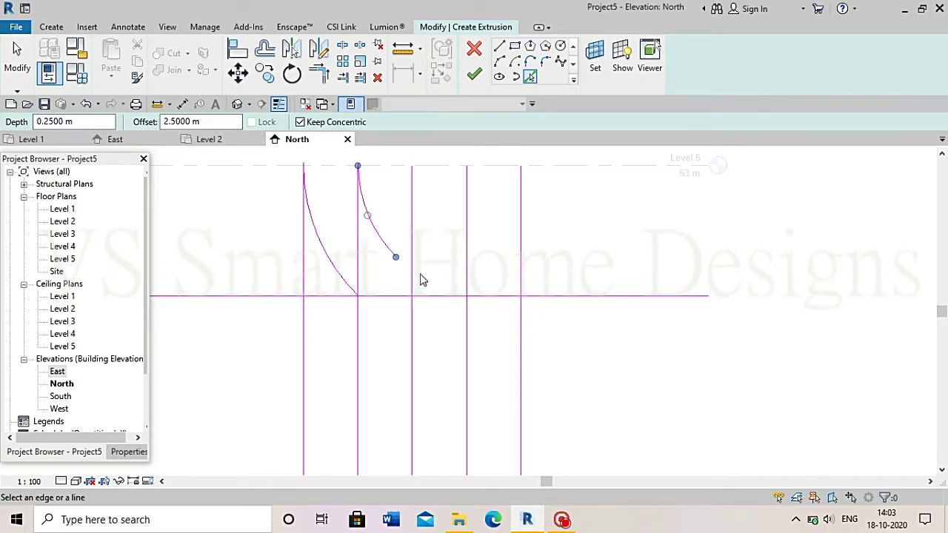
pyautogui.scroll(1, 420, 280)
pyautogui.press('t')
pyautogui.press('r')
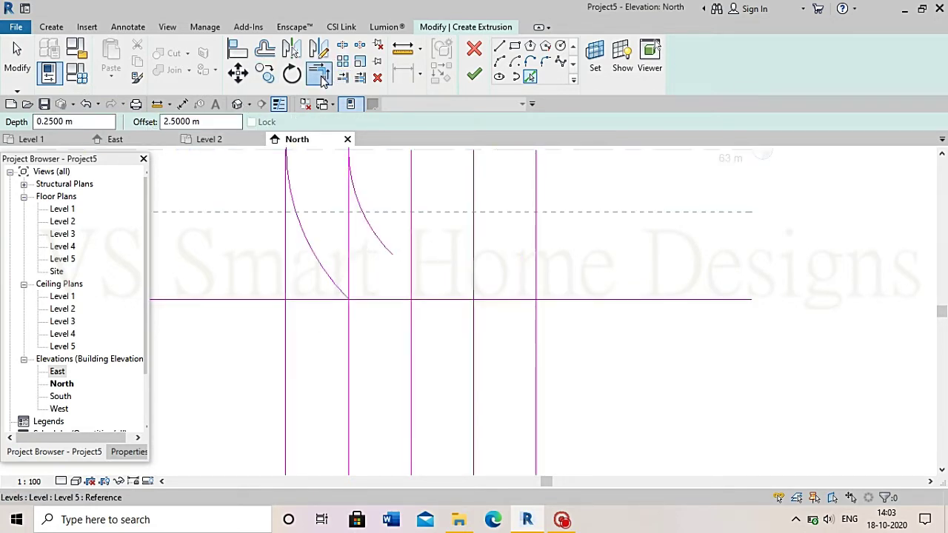
pyautogui.click(323, 250)
pyautogui.click(342, 328)
pyautogui.click(374, 244)
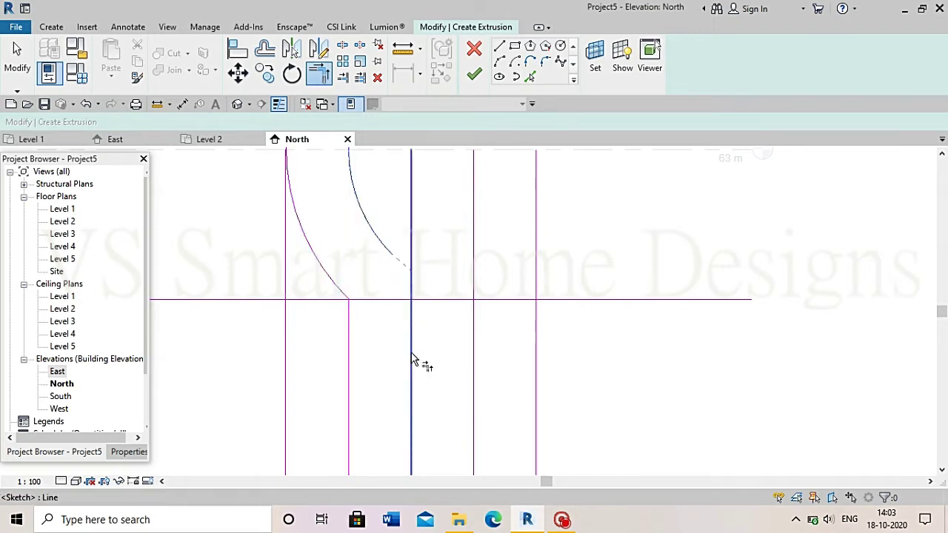
pyautogui.click(411, 359)
pyautogui.scroll(-2, 380, 322)
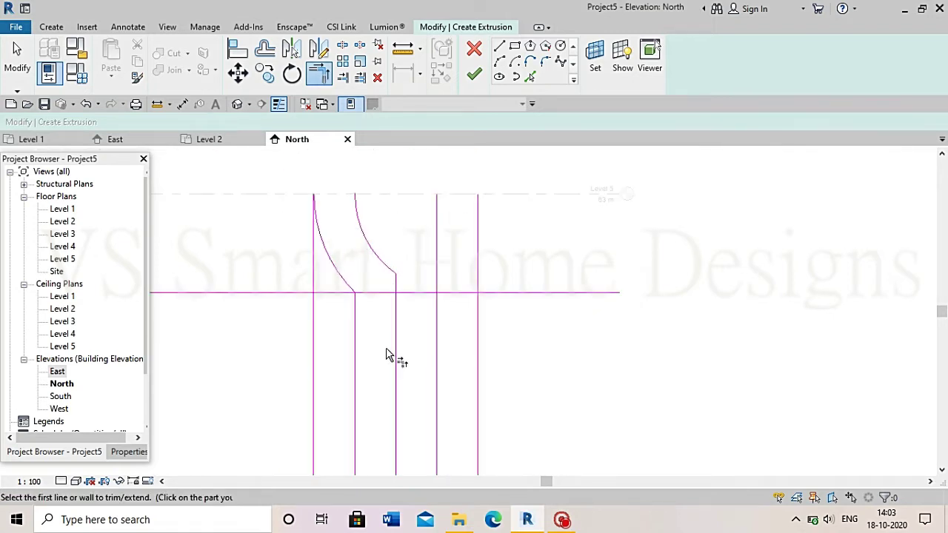
pyautogui.scroll(2, 392, 355)
pyautogui.click(17, 55)
# Add fillet arcs joining the curves to the vertical lines on both sides
pyautogui.scroll(2, 343, 278)
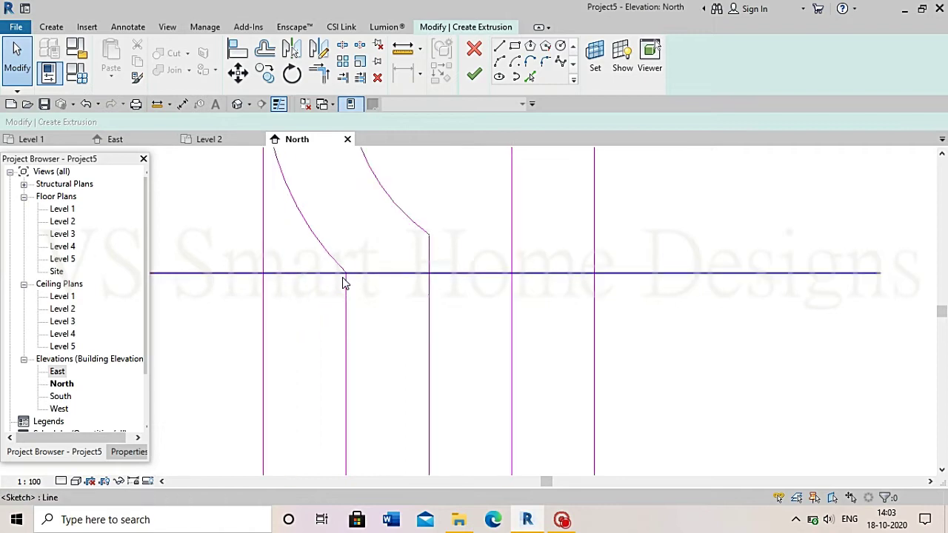
pyautogui.click(545, 61)
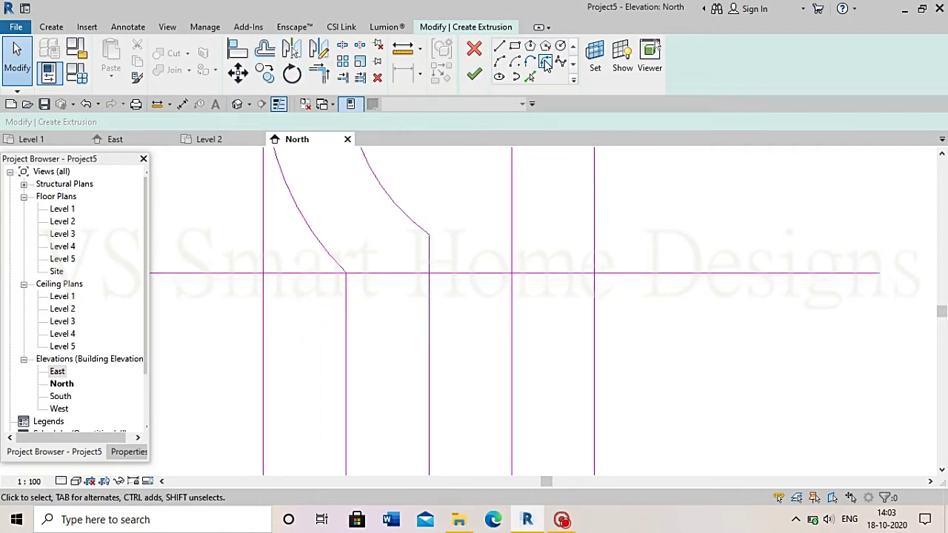
pyautogui.click(317, 232)
pyautogui.click(345, 313)
pyautogui.click(329, 284)
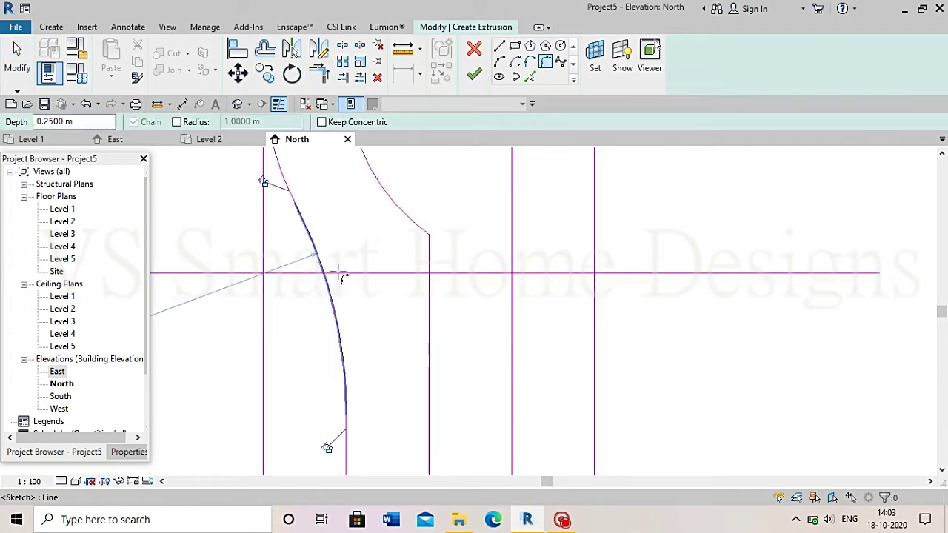
pyautogui.click(380, 186)
pyautogui.click(427, 290)
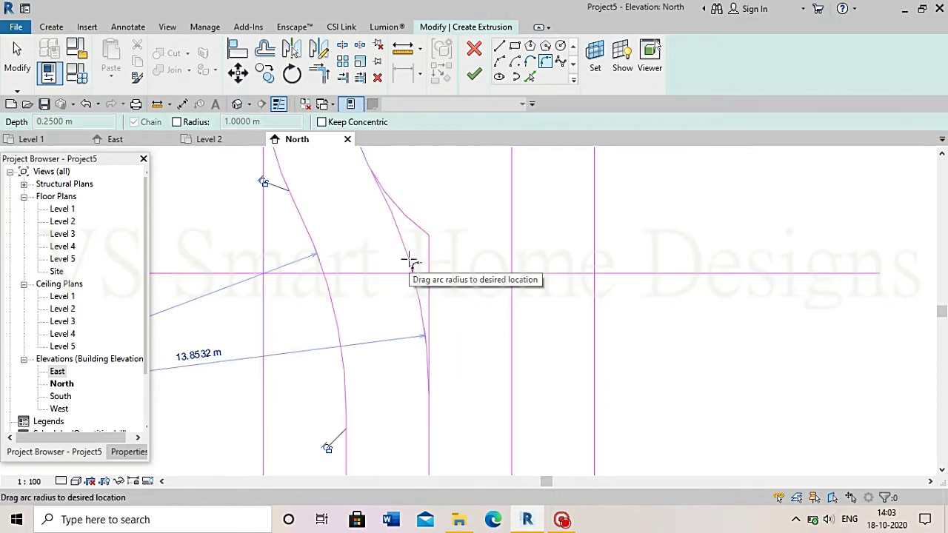
pyautogui.click(413, 260)
pyautogui.scroll(-3, 391, 333)
pyautogui.scroll(2, 359, 189)
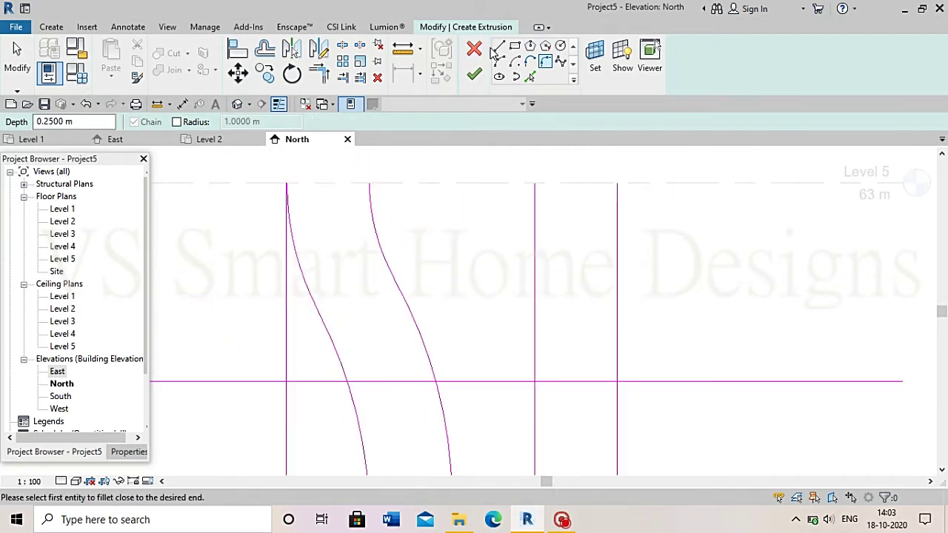
# Draw a straight top line connecting the left and right curves
pyautogui.press('l')
pyautogui.press('i')
pyautogui.click(286, 185)
pyautogui.click(371, 183)
pyautogui.scroll(2, 306, 185)
pyautogui.press('Escape')
pyautogui.press('Escape')
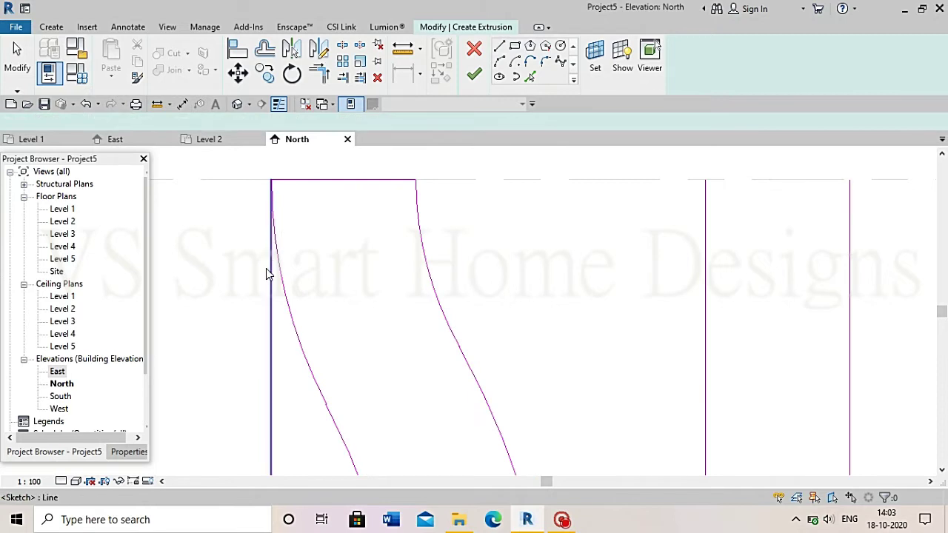
pyautogui.scroll(-1, 314, 190)
pyautogui.scroll(1, 314, 190)
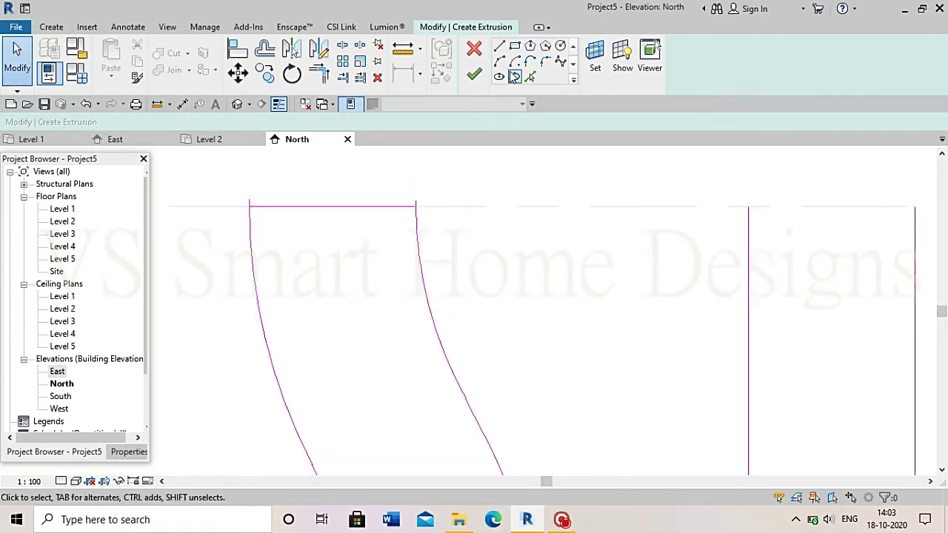
# Fillet the curved bay's top-left and top-right corners, the left at 0.5 m radius
pyautogui.click(542, 63)
pyautogui.click(250, 231)
pyautogui.click(280, 208)
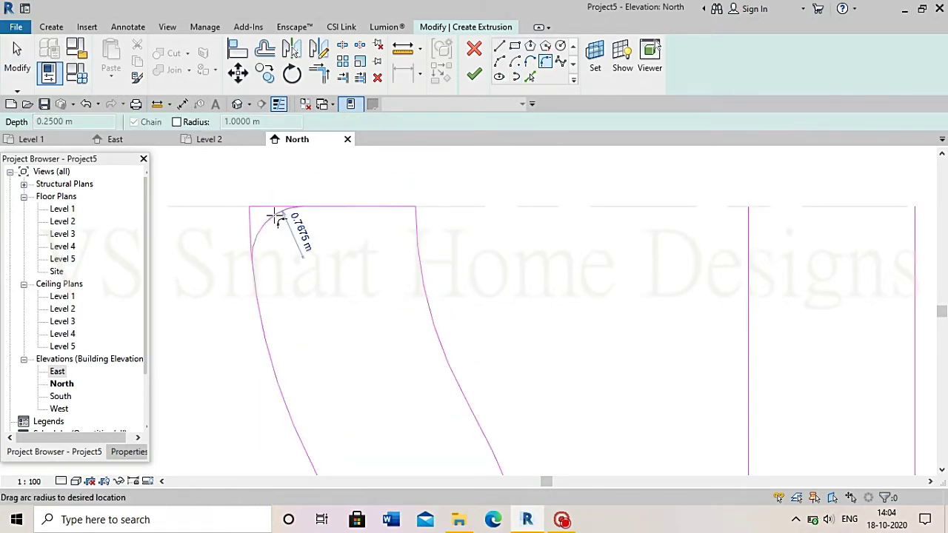
pyautogui.click(263, 217)
pyautogui.click(360, 209)
pyautogui.click(416, 222)
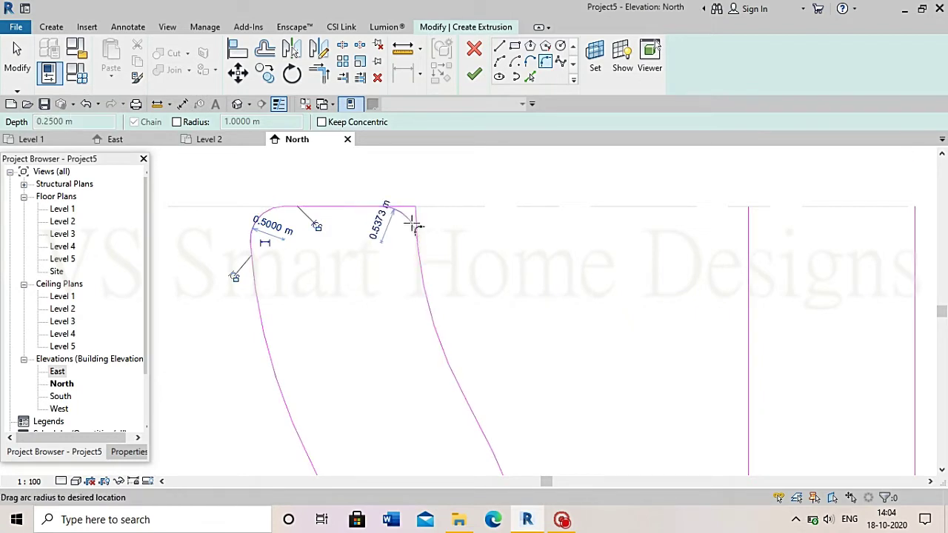
pyautogui.click(414, 220)
pyautogui.scroll(-1, 317, 244)
pyautogui.scroll(-2, 316, 245)
pyautogui.press('Escape')
pyautogui.press('Escape')
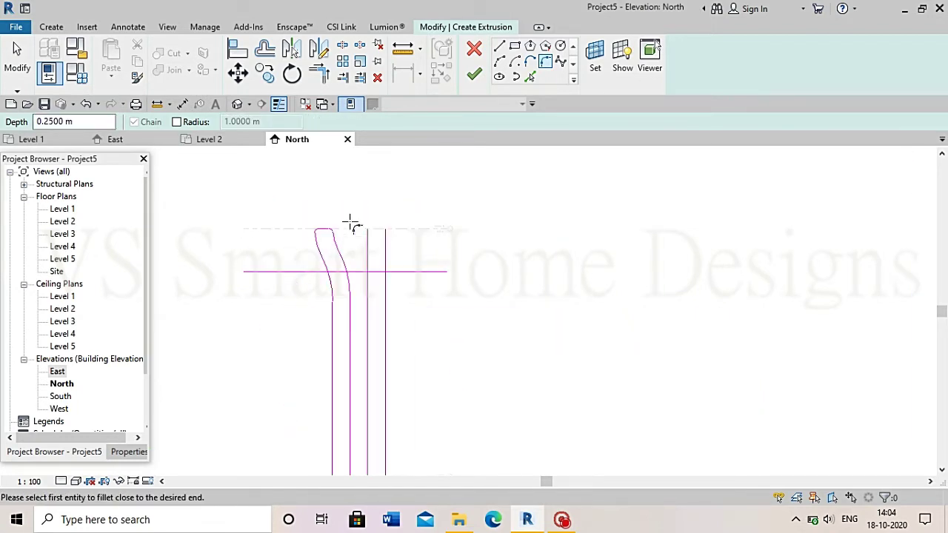
# Window-select the two lower vertical sketch lines
pyautogui.scroll(-2, 360, 219)
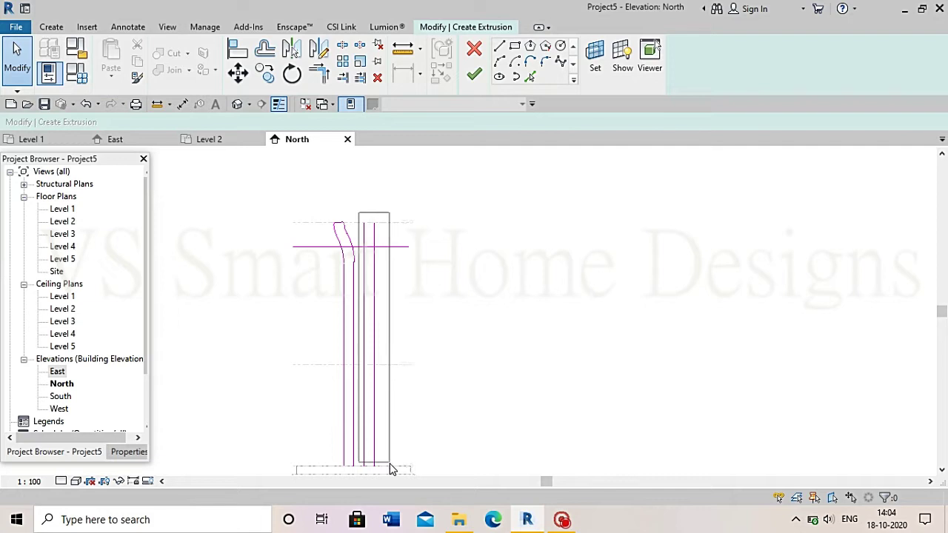
pyautogui.scroll(-2, 392, 432)
pyautogui.scroll(3, 391, 391)
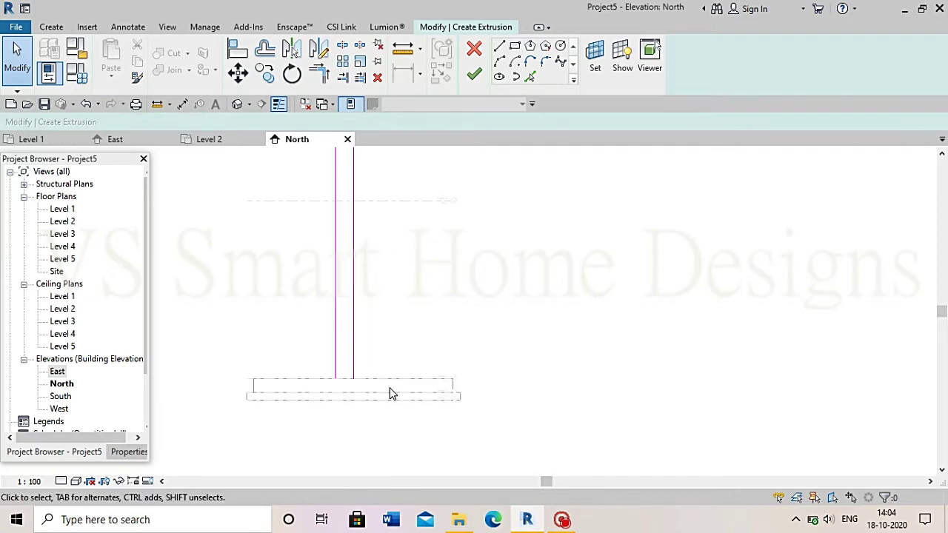
pyautogui.scroll(-3, 392, 393)
pyautogui.moveTo(346, 185); pyautogui.dragTo(391, 395)
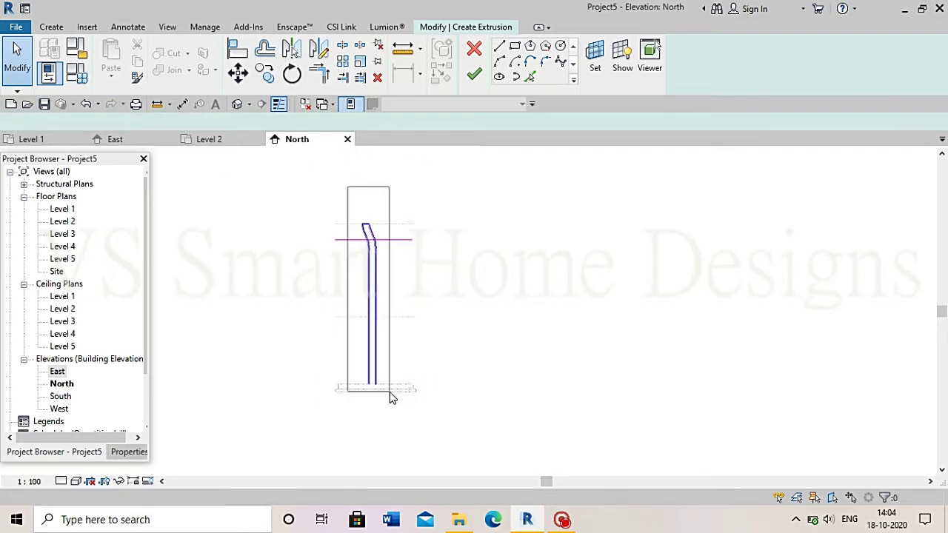
pyautogui.scroll(3, 383, 391)
# Mirror the selected lines across the axis and clear the selection
pyautogui.scroll(2, 383, 391)
pyautogui.click(292, 48)
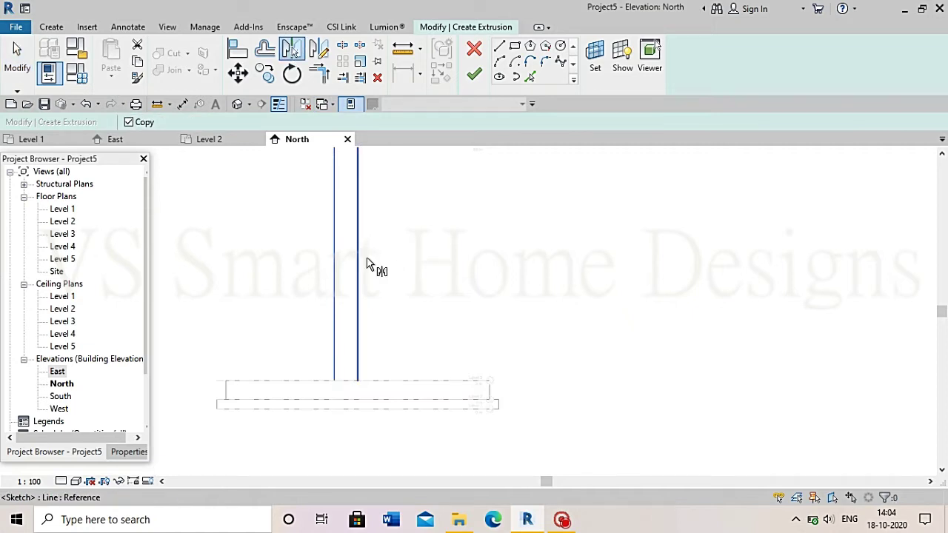
pyautogui.click(361, 263)
pyautogui.click(368, 324)
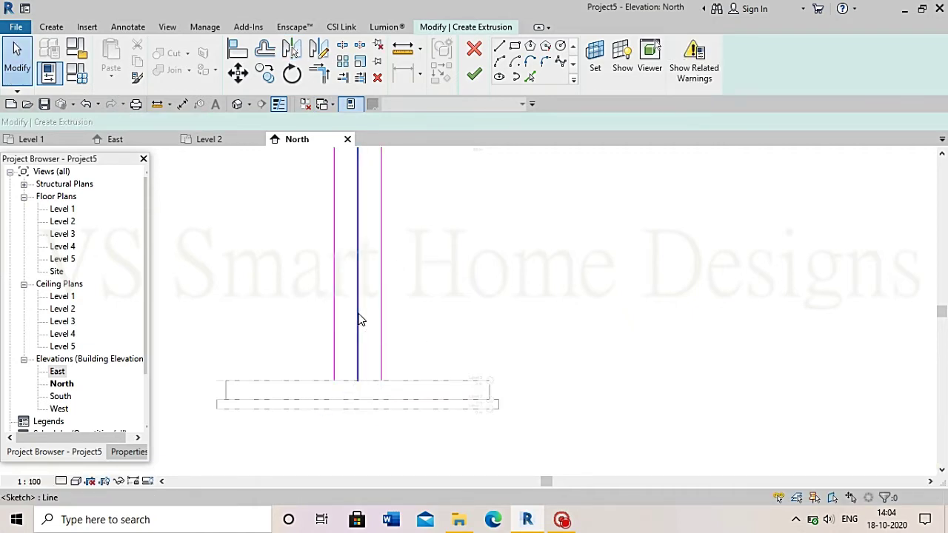
# Delete the middle vertical sketch line and the top horizontal sketch line
pyautogui.click(357, 319)
pyautogui.press('Delete')
pyautogui.scroll(-1, 211, 465)
pyautogui.scroll(-1, 211, 465)
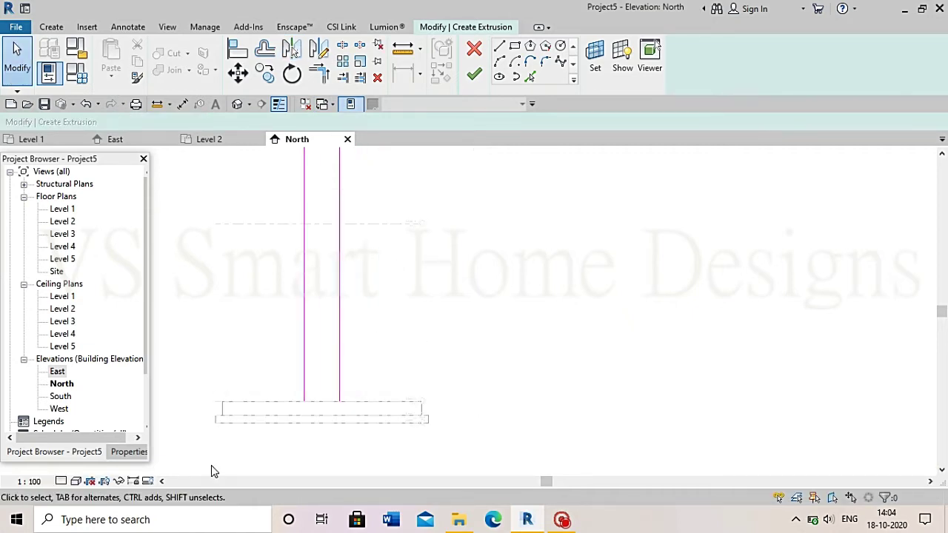
pyautogui.scroll(-1, 211, 465)
pyautogui.scroll(-1, 211, 465)
pyautogui.click(214, 245)
pyautogui.press('Delete')
# Activate Pick Lines to add lines from existing sketch edges
pyautogui.scroll(2, 252, 226)
pyautogui.scroll(1, 259, 273)
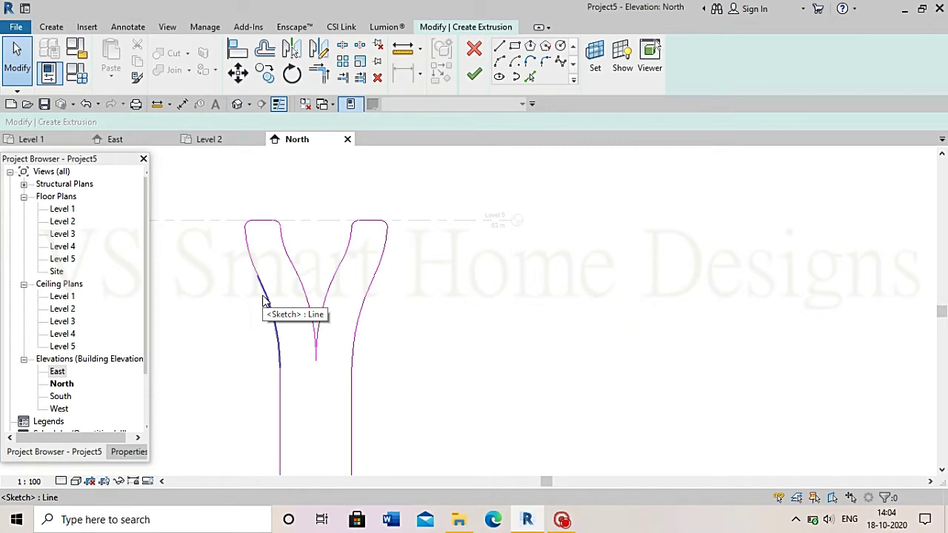
pyautogui.scroll(-2, 302, 254)
pyautogui.scroll(1, 301, 254)
pyautogui.scroll(-2, 301, 255)
pyautogui.scroll(-1, 307, 311)
pyautogui.scroll(1, 314, 393)
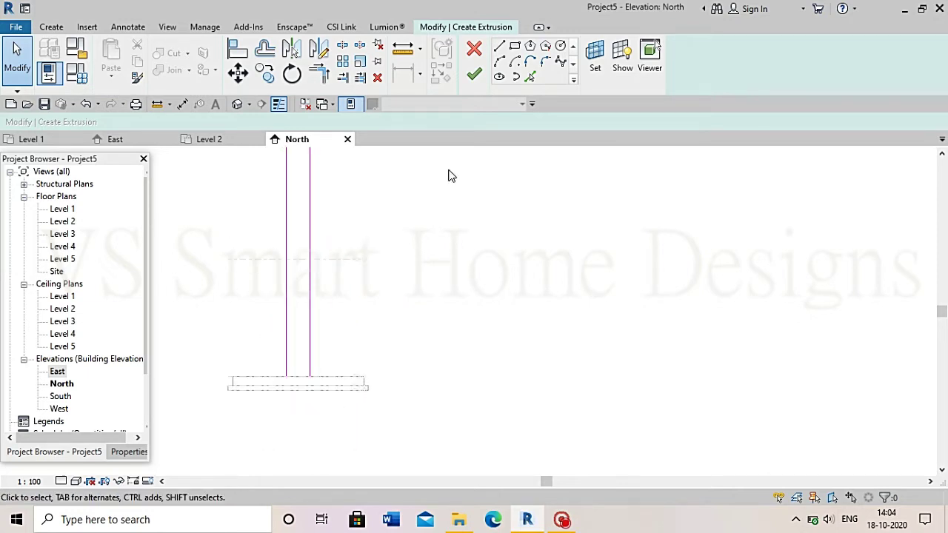
pyautogui.click(529, 77)
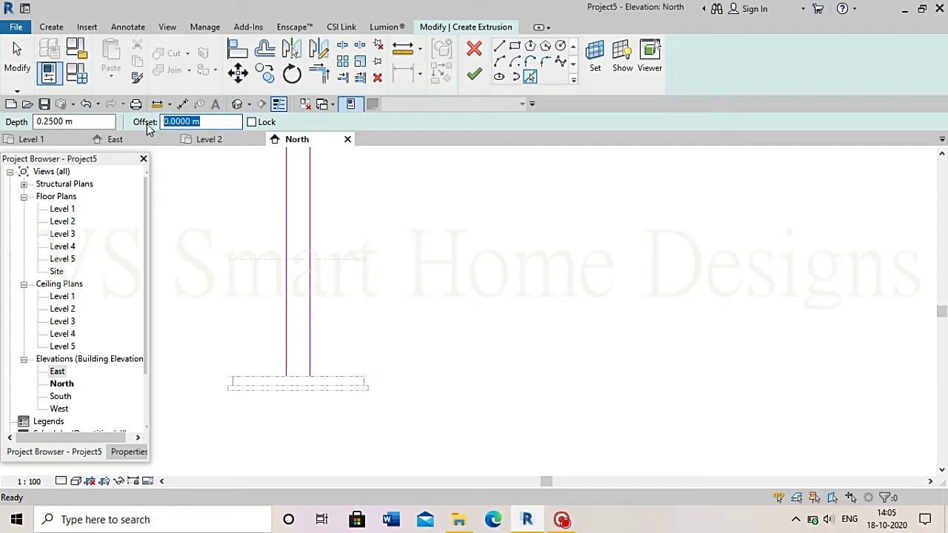
# Add a sketch line offset 5 m from the column's vertical line
pyautogui.write('5')
pyautogui.press('Return')
pyautogui.click(287, 327)
pyautogui.click(499, 46)
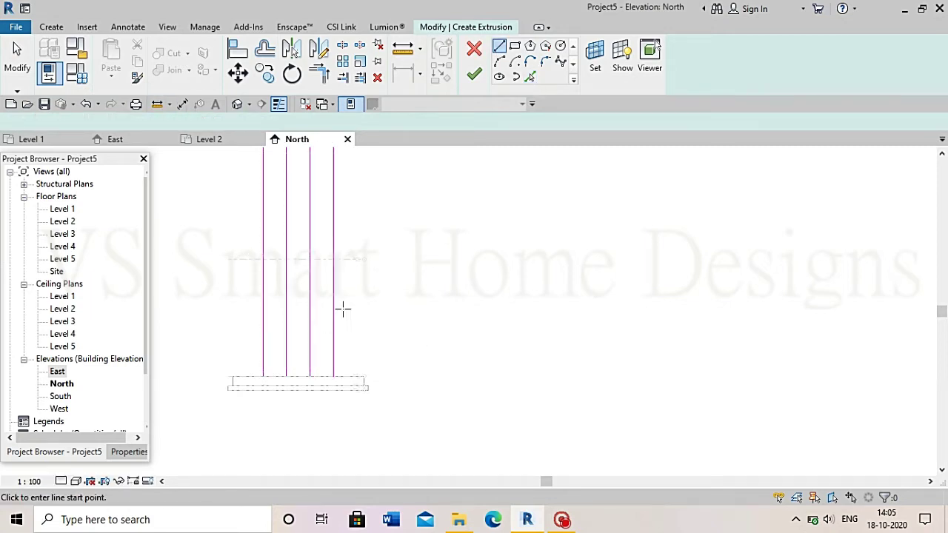
pyautogui.click(309, 324)
pyautogui.click(17, 49)
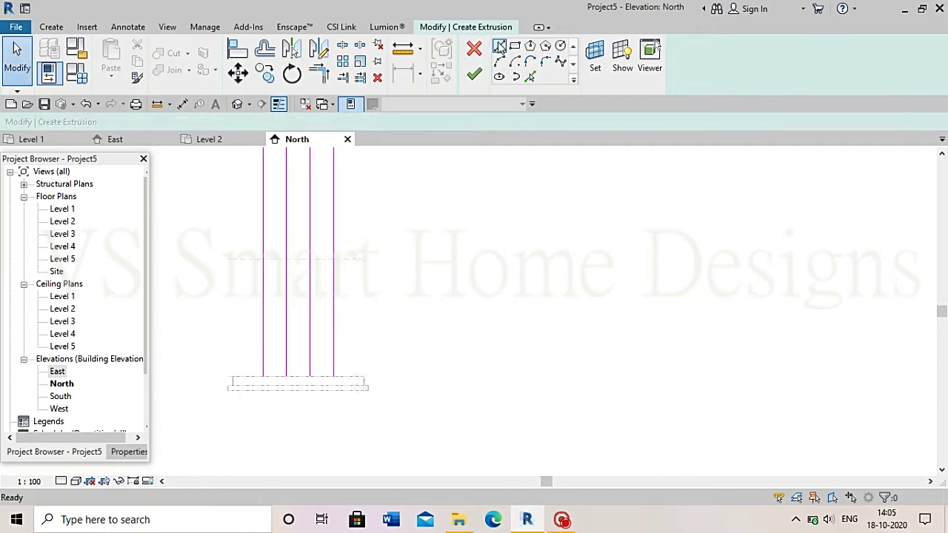
pyautogui.click(499, 46)
pyautogui.click(309, 311)
# Draw a start-end-radius arc flaring from the column down to the footing
pyautogui.click(500, 61)
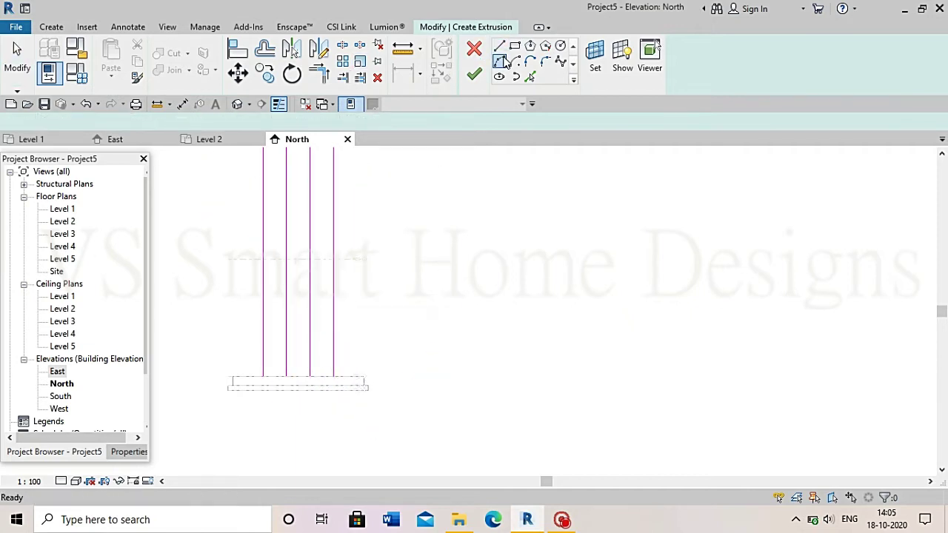
pyautogui.scroll(2, 357, 321)
pyautogui.click(292, 280)
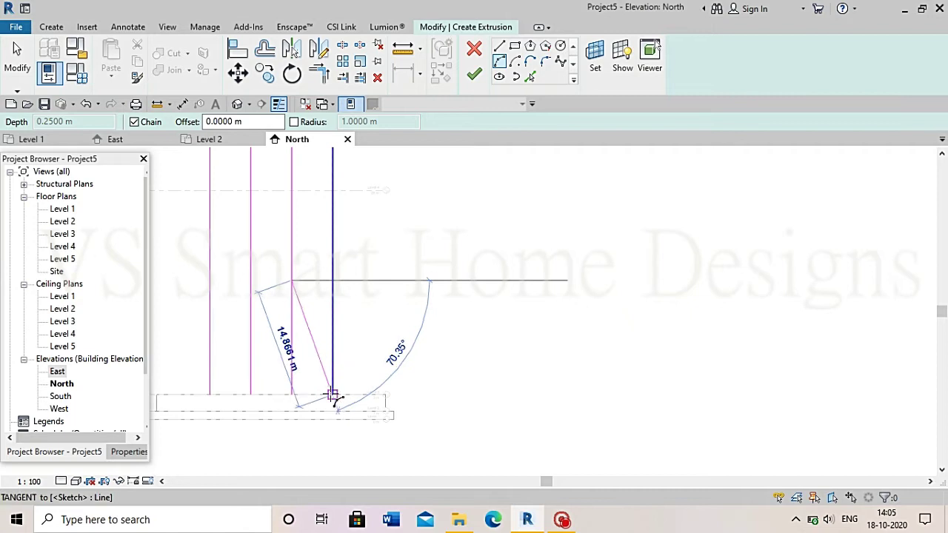
pyautogui.click(326, 399)
pyautogui.click(316, 363)
pyautogui.scroll(-2, 222, 229)
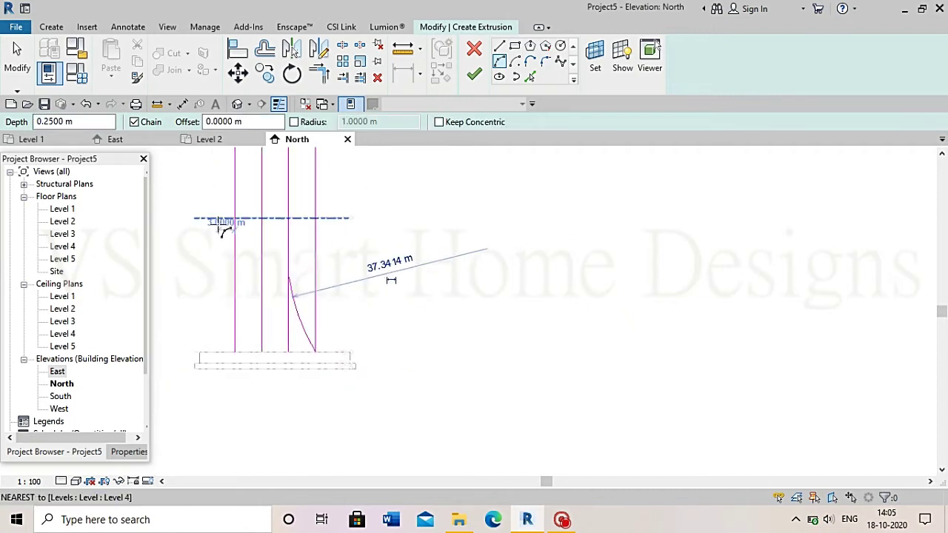
# Draw a short vertical axis line and mirror the arc across it
pyautogui.click(274, 364)
pyautogui.click(275, 316)
pyautogui.press('Escape')
pyautogui.press('Escape')
pyautogui.click(308, 336)
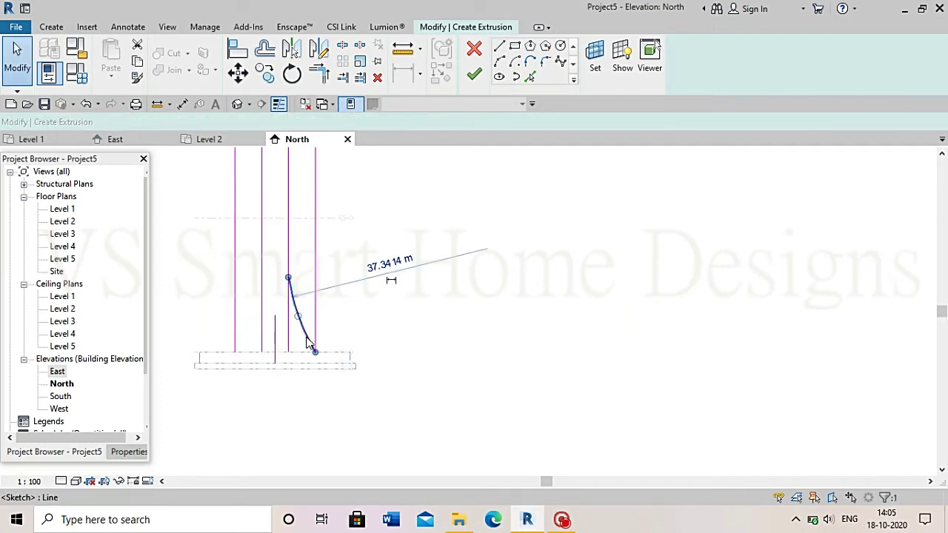
pyautogui.press('m')
pyautogui.press('m')
pyautogui.click(274, 334)
pyautogui.scroll(2, 239, 275)
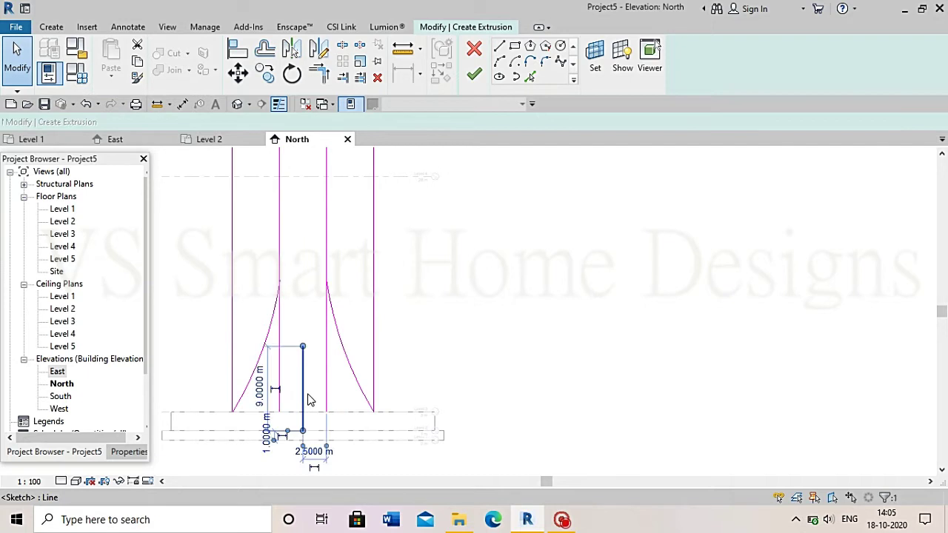
pyautogui.press('Escape')
pyautogui.press('Escape')
# Delete the short axis line and the outer vertical sketch lines
pyautogui.click(375, 328)
pyautogui.press('Delete')
pyautogui.click(229, 316)
pyautogui.press('Delete')
pyautogui.scroll(2, 287, 333)
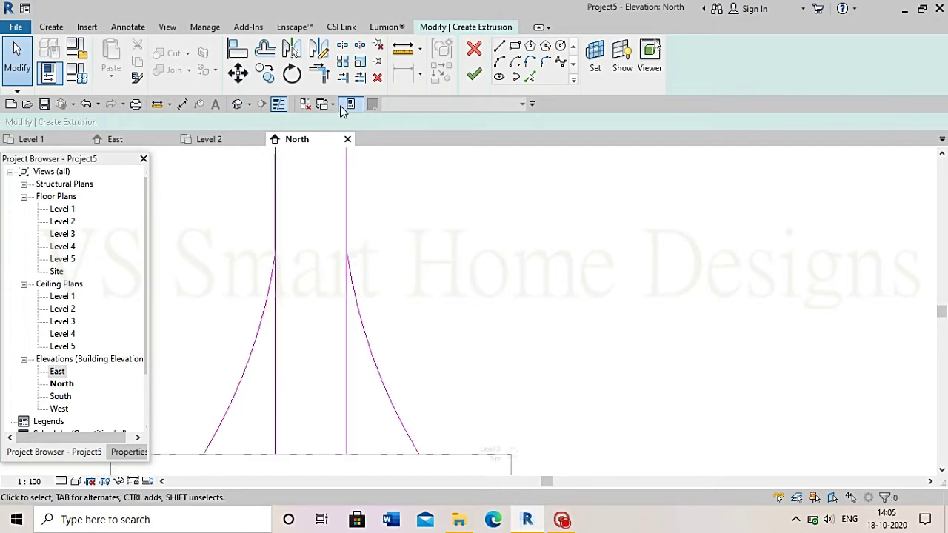
pyautogui.click(325, 80)
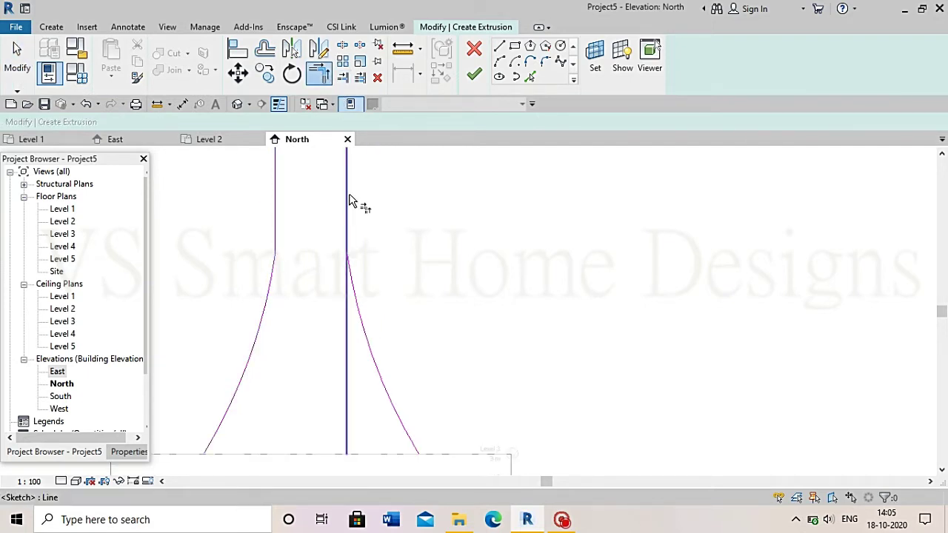
pyautogui.scroll(-1, 312, 298)
# Draw the 15 m bottom line joining both arc ends to close the profile
pyautogui.click(499, 46)
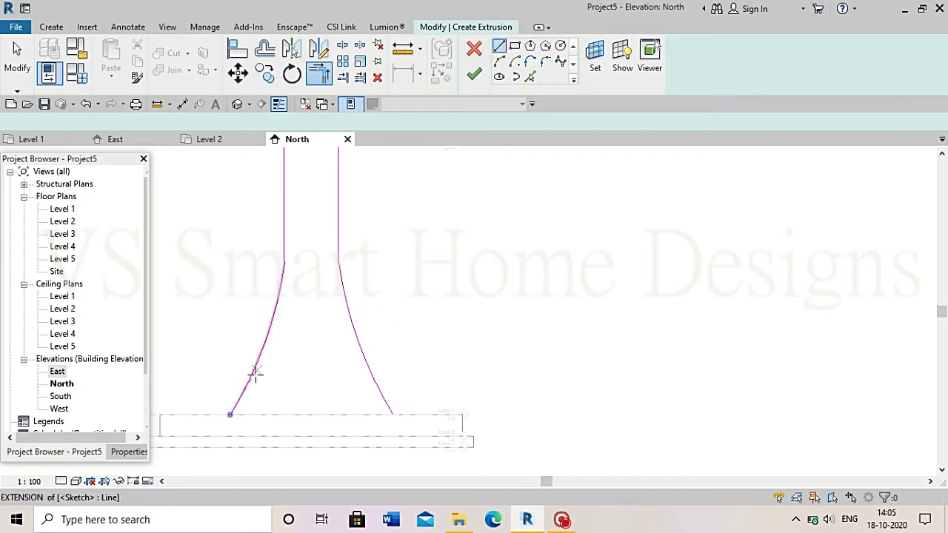
pyautogui.click(230, 415)
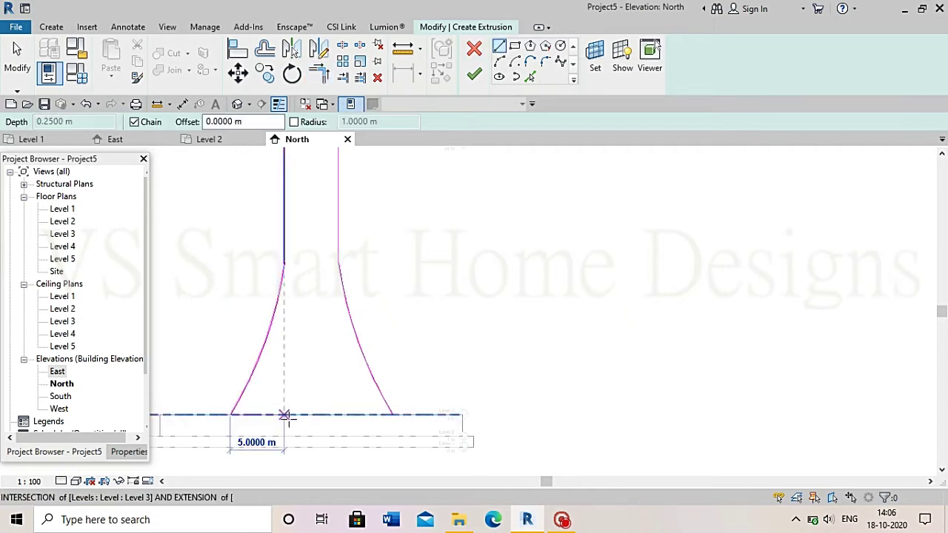
pyautogui.click(391, 415)
pyautogui.scroll(-2, 303, 383)
pyautogui.scroll(-1, 288, 341)
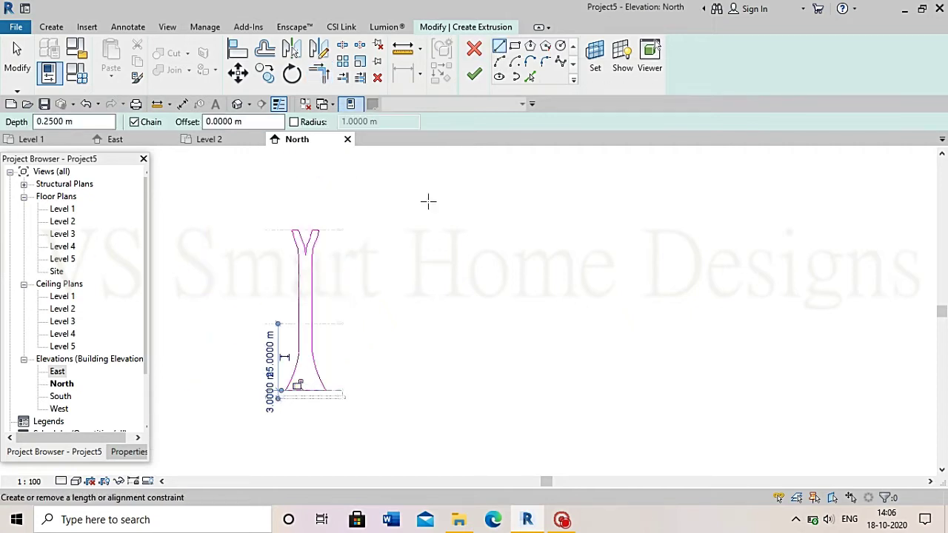
# Finish edit mode to turn the Y-shaped sketch into a solid extrusion
pyautogui.click(473, 75)
pyautogui.click(424, 272)
pyautogui.scroll(-1, 425, 272)
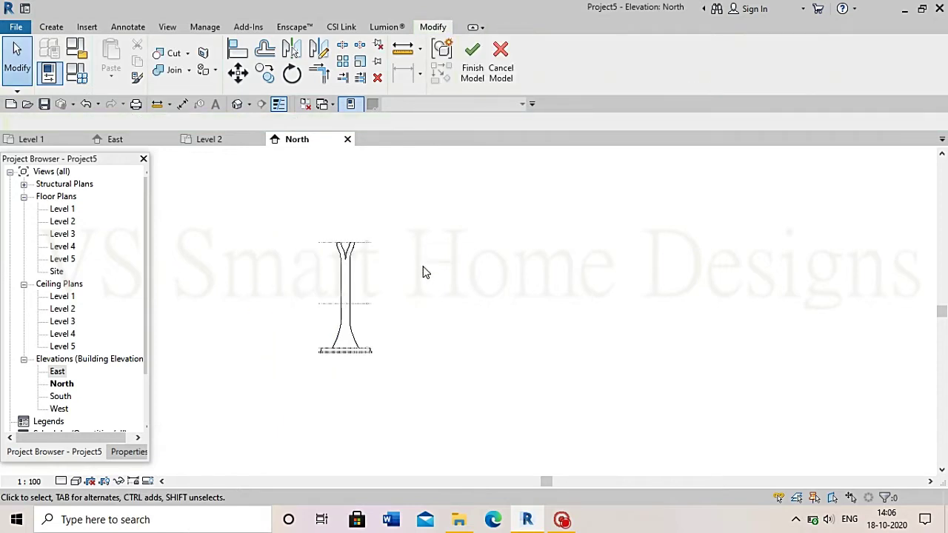
pyautogui.scroll(1, 345, 258)
pyautogui.scroll(1, 337, 258)
pyautogui.scroll(-1, 337, 259)
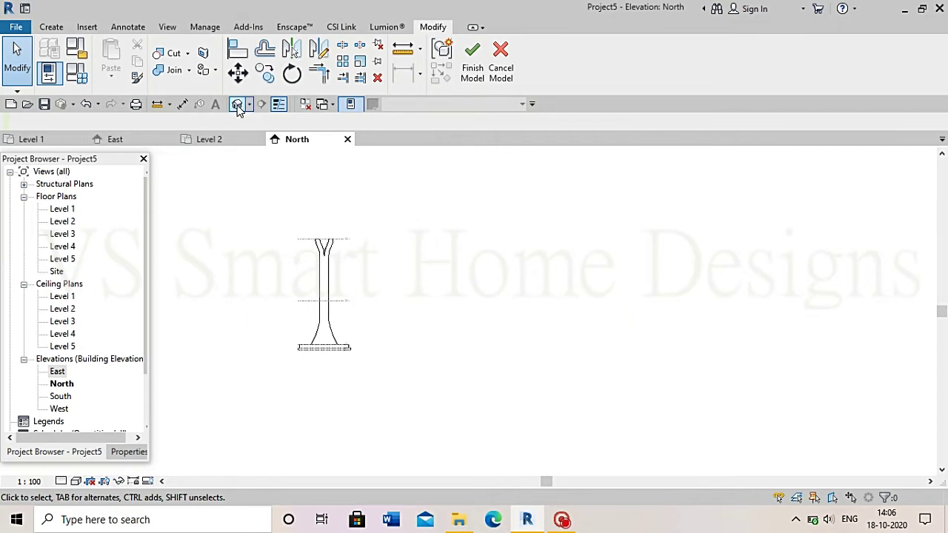
# In the default 3D view, drag the extrusion's depth handle to make it much deeper
pyautogui.click(236, 104)
pyautogui.click(495, 237)
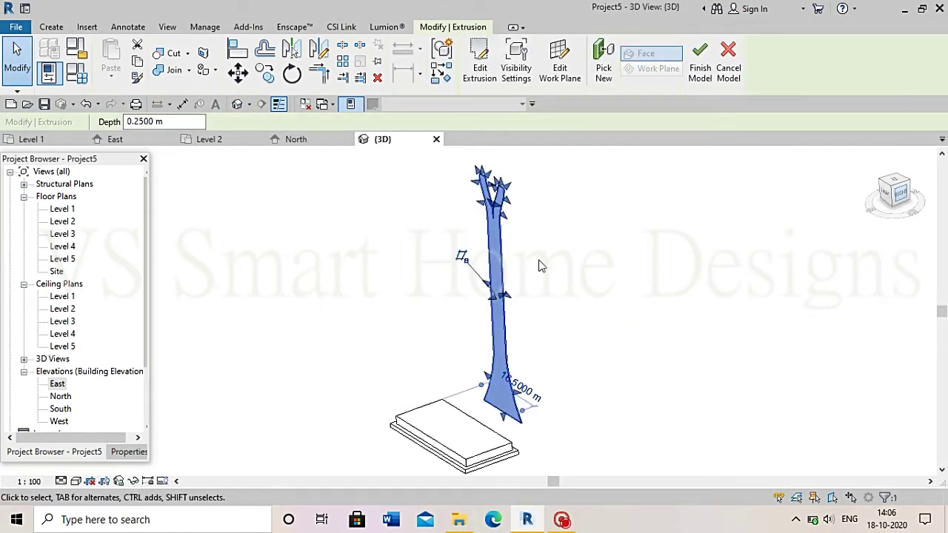
pyautogui.keyDown('shift'); pyautogui.moveTo(540, 266); pyautogui.dragTo(440, 311, button='middle'); pyautogui.keyUp('shift')
pyautogui.moveTo(457, 309)
pyautogui.mouseDown()
pyautogui.moveTo(400, 311)
pyautogui.moveTo(418, 311)
pyautogui.mouseUp()
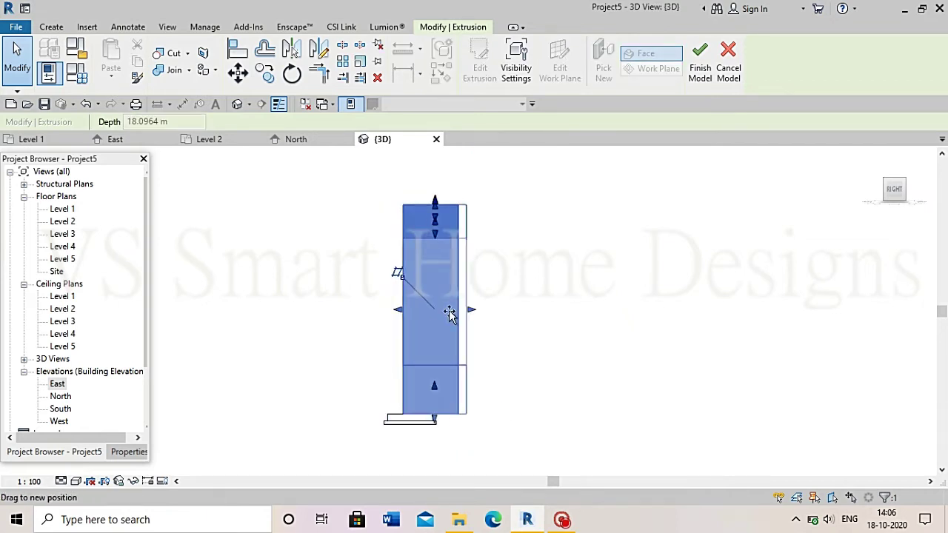
pyautogui.click(482, 318)
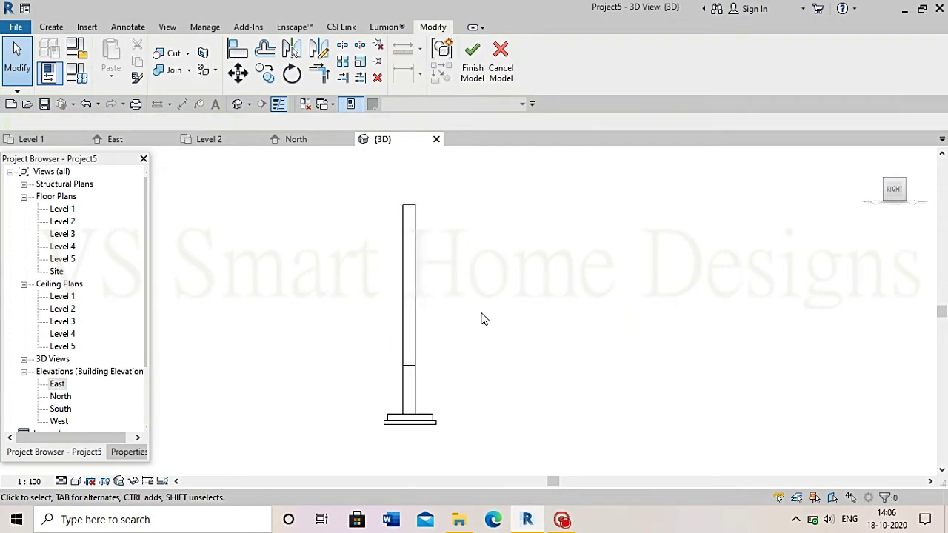
# Turn the 3D view to Front and open the East elevation
pyautogui.click(880, 191)
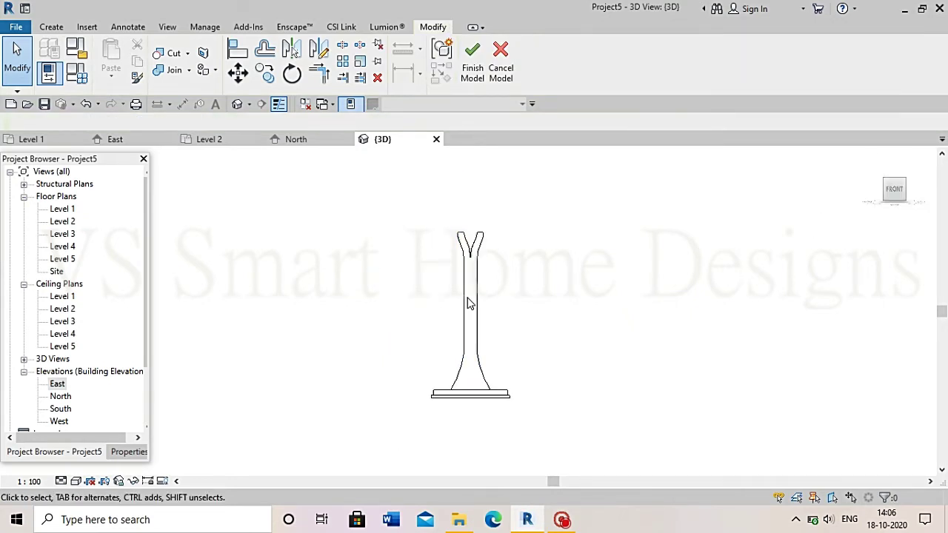
pyautogui.scroll(1, 509, 296)
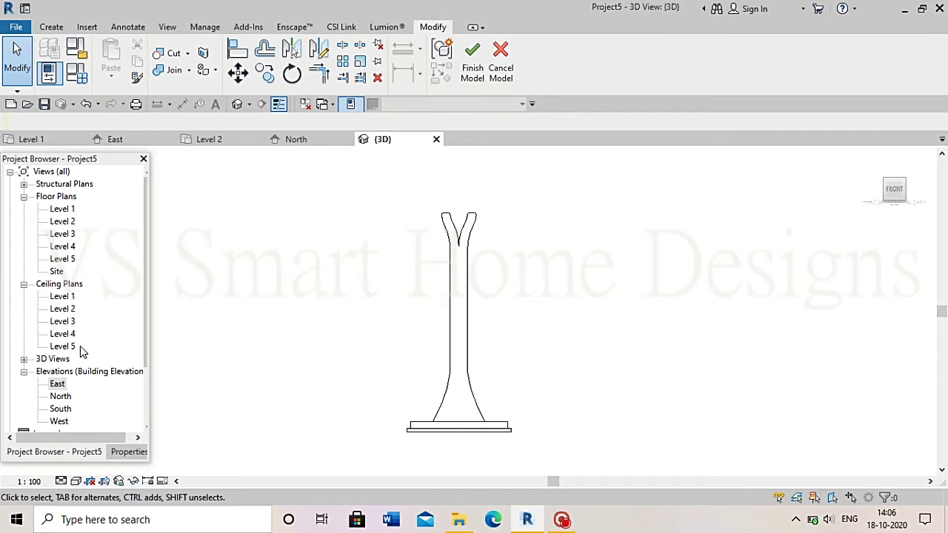
pyautogui.doubleClick(57, 384)
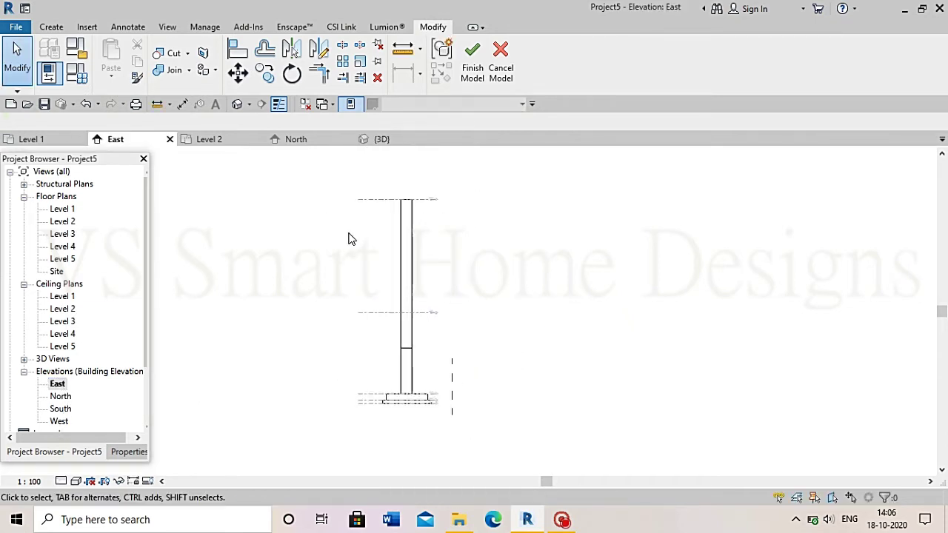
# Start a new extrusion on Reference Plane: A, sketching in the North elevation
pyautogui.click(58, 29)
pyautogui.click(112, 60)
pyautogui.click(468, 259)
pyautogui.click(468, 326)
pyautogui.click(444, 340)
pyautogui.click(473, 393)
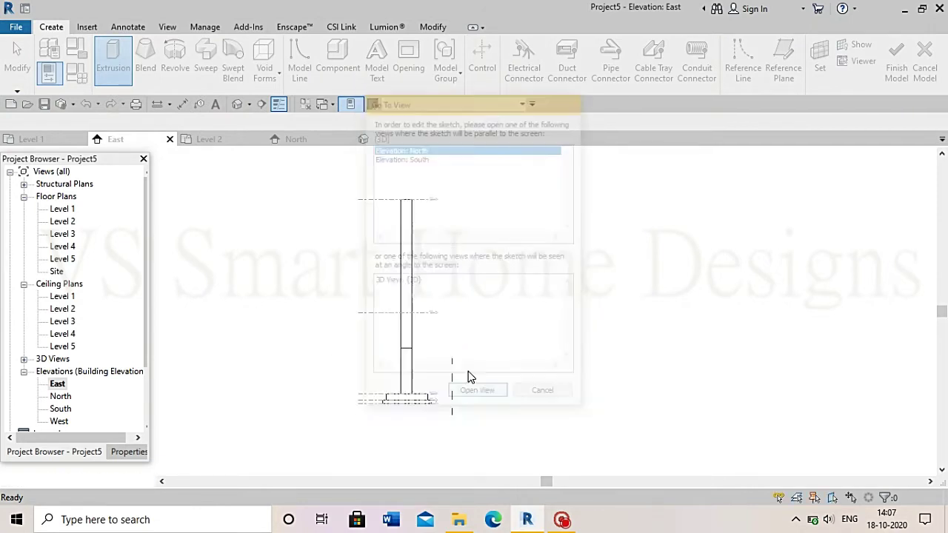
pyautogui.scroll(2, 330, 249)
pyautogui.scroll(3, 337, 226)
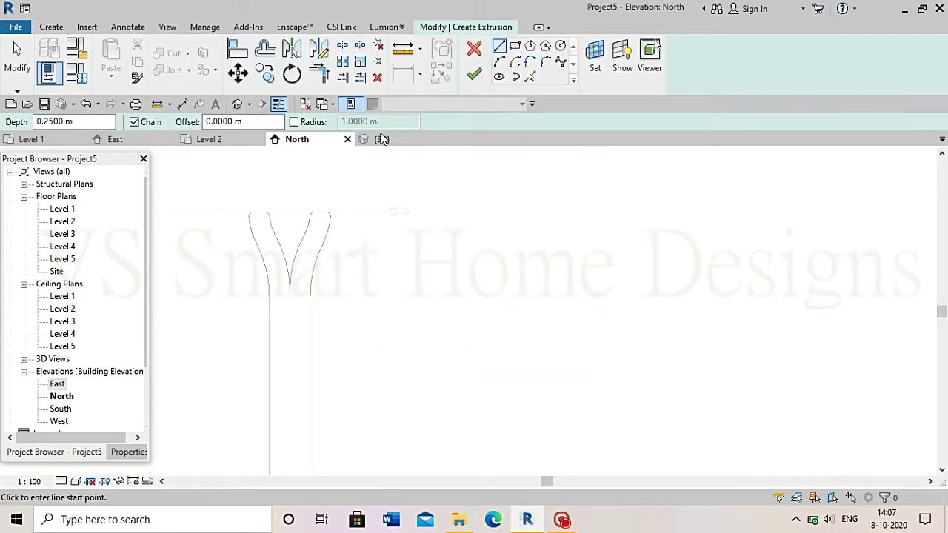
# Sketch an 18 m vertical line at the Y's fork and a bulging arc beside it
pyautogui.click(289, 291)
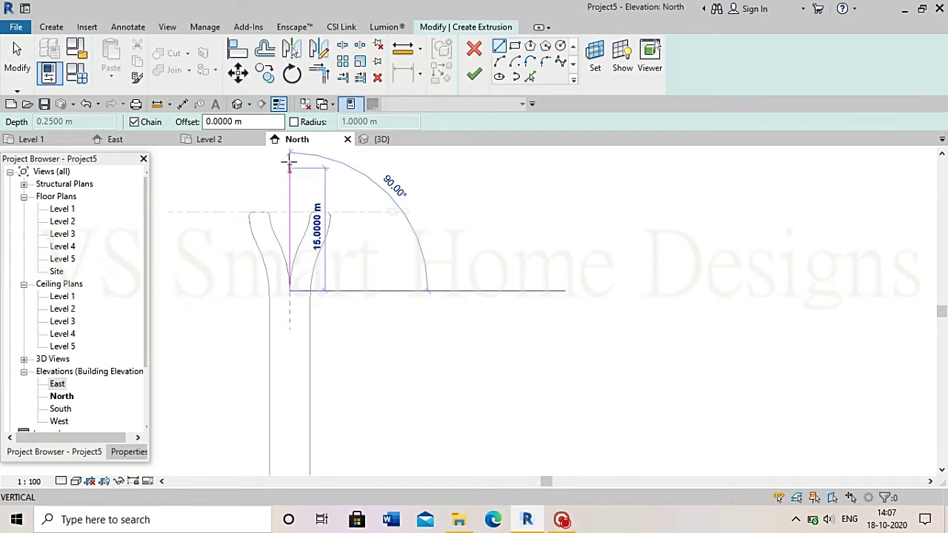
pyautogui.scroll(-1, 303, 271)
pyautogui.scroll(2, 293, 194)
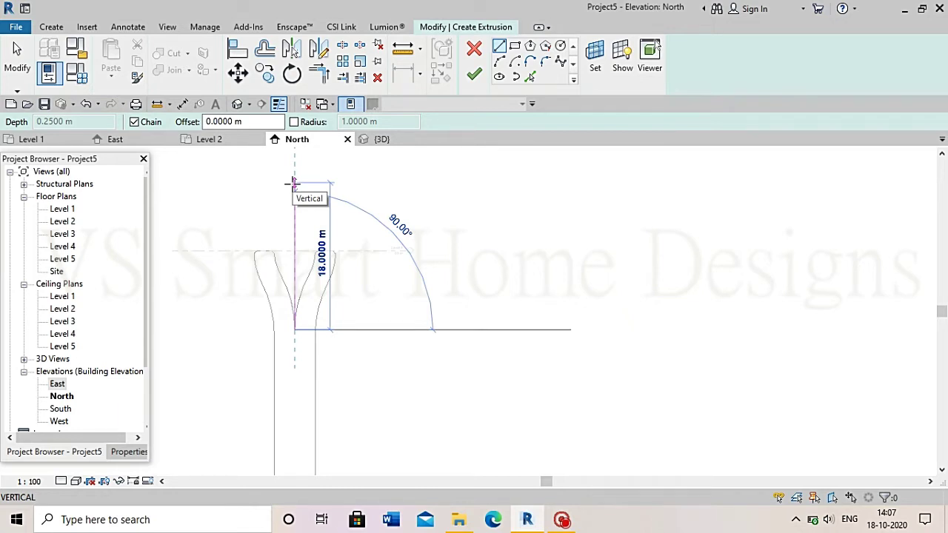
pyautogui.click(294, 182)
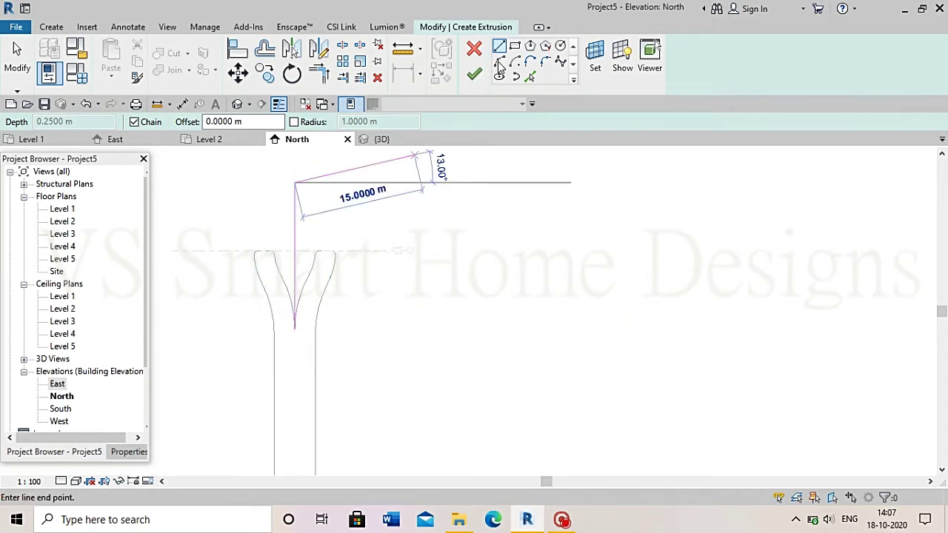
pyautogui.click(294, 331)
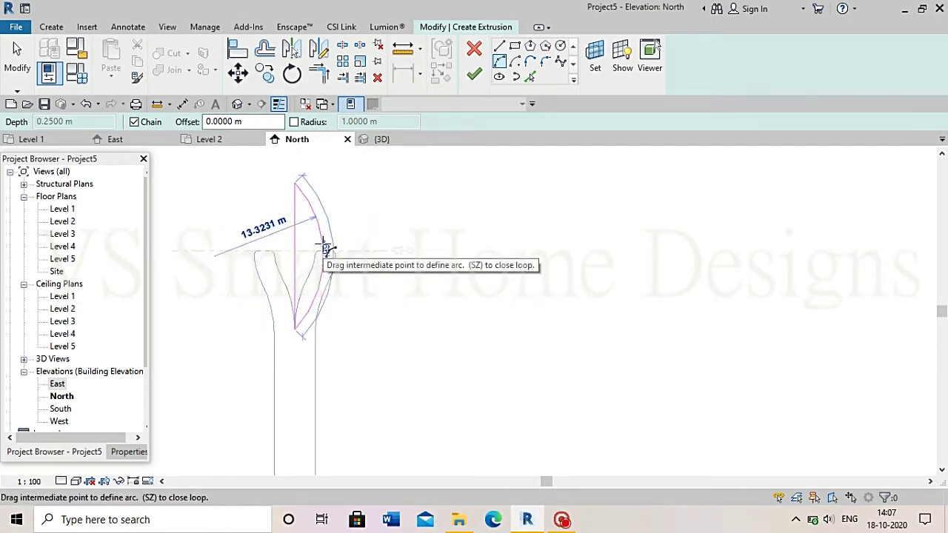
pyautogui.click(323, 244)
pyautogui.scroll(2, 309, 246)
# Mirror the arc across the vertical line into a lens shape and finish the extrusion
pyautogui.press('Escape')
pyautogui.press('Escape')
pyautogui.click(291, 52)
pyautogui.click(300, 240)
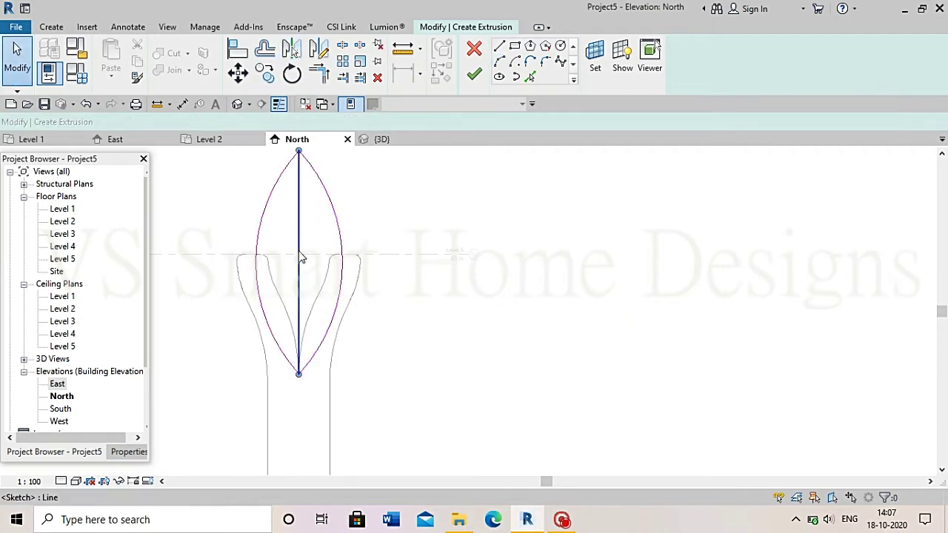
pyautogui.scroll(-2, 309, 263)
pyautogui.click(474, 77)
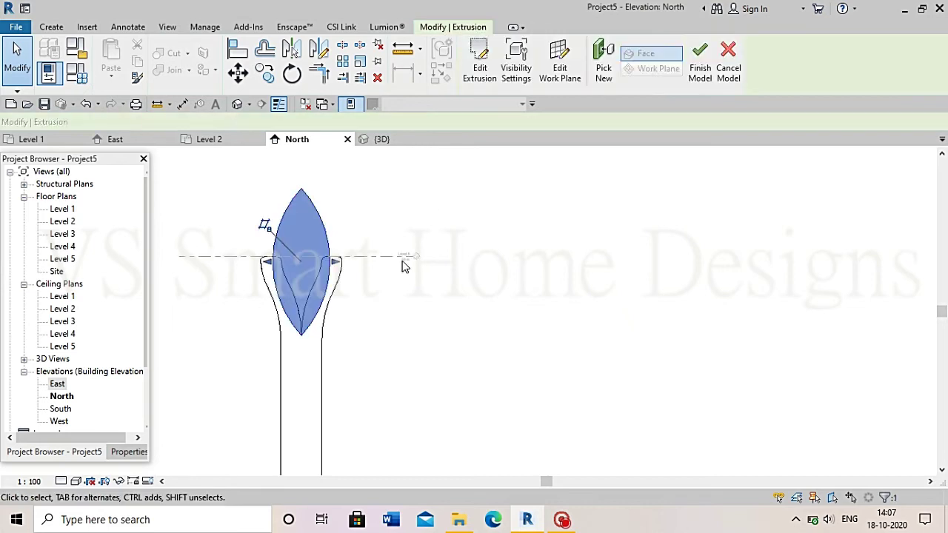
pyautogui.scroll(-3, 402, 267)
# In the 3D Right view, drag the lens solid's faces inward to about 5.46 m depth, then view Front
pyautogui.press('Escape')
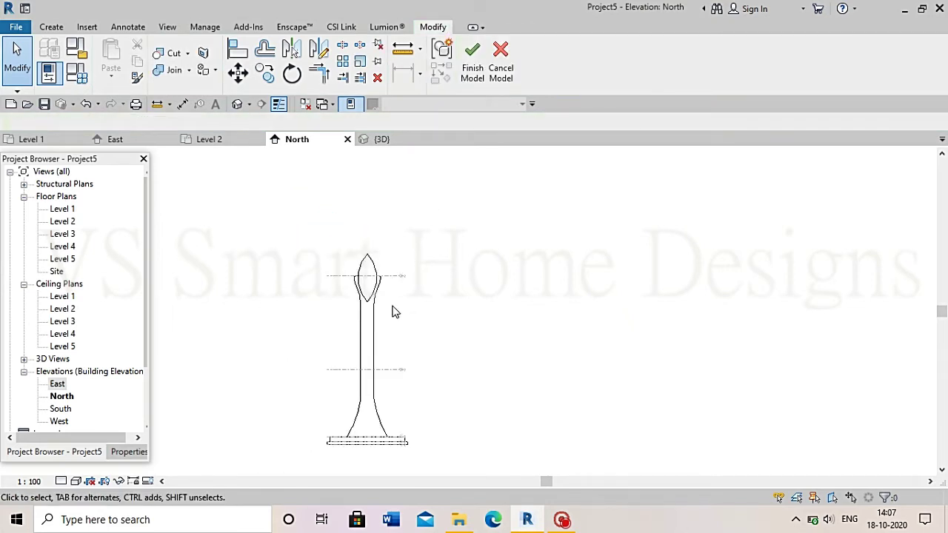
pyautogui.click(238, 107)
pyautogui.click(894, 188)
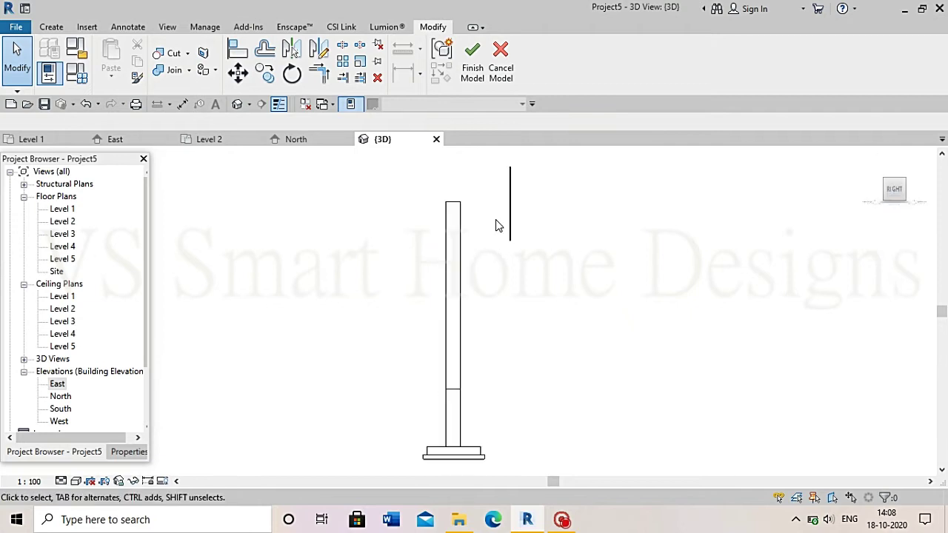
pyautogui.moveTo(509, 212)
pyautogui.mouseDown()
pyautogui.moveTo(448, 212)
pyautogui.moveTo(434, 201)
pyautogui.mouseUp()
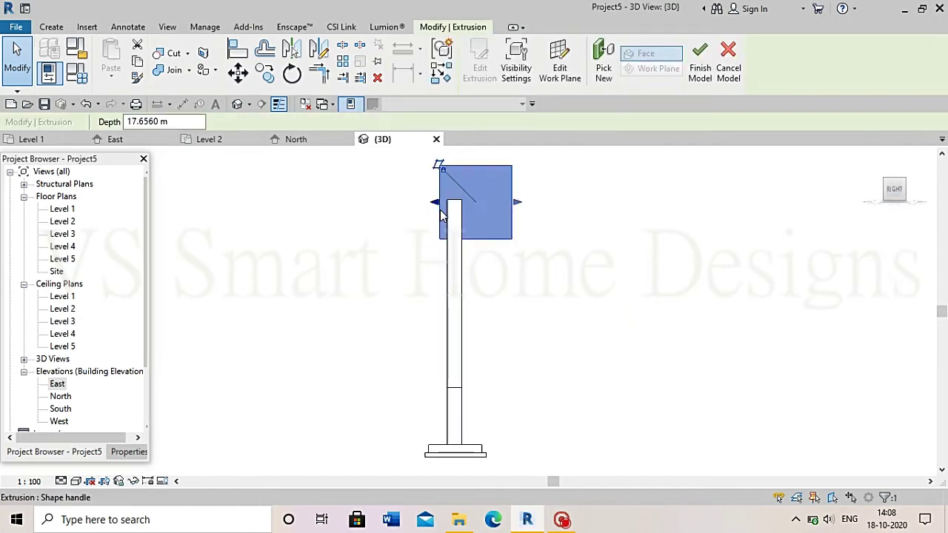
pyautogui.scroll(2, 434, 201)
pyautogui.moveTo(551, 201); pyautogui.dragTo(479, 210)
pyautogui.scroll(4, 483, 208)
pyautogui.moveTo(339, 207); pyautogui.dragTo(366, 214)
pyautogui.click(489, 215)
pyautogui.keyDown('shift'); pyautogui.moveTo(444, 326); pyautogui.dragTo(488, 325, button='middle'); pyautogui.keyUp('shift')
pyautogui.click(886, 199)
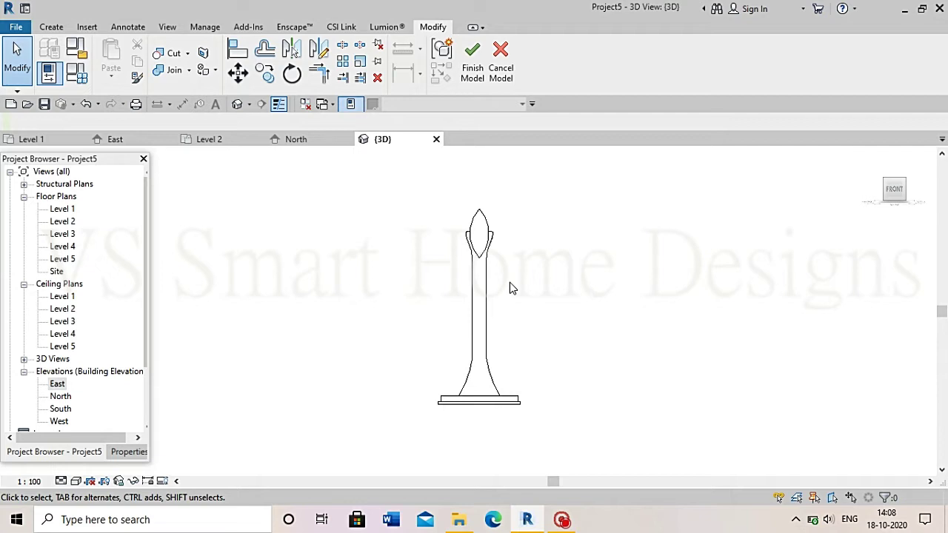
# In the North elevation, add a vertical reference plane right of the tower and name it A
pyautogui.doubleClick(56, 384)
pyautogui.doubleClick(63, 397)
pyautogui.click(51, 26)
pyautogui.click(783, 59)
pyautogui.click(437, 255)
pyautogui.click(437, 431)
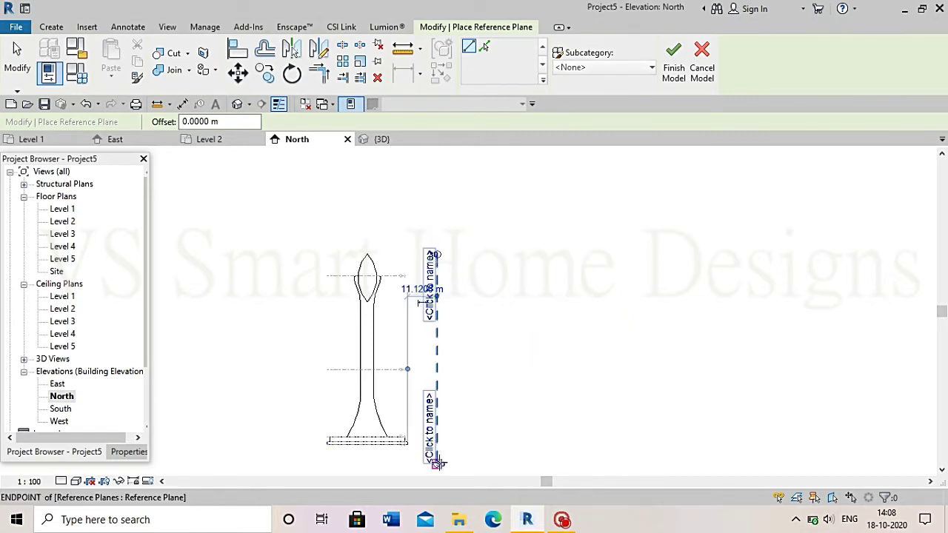
pyautogui.scroll(2, 437, 430)
pyautogui.press('Escape')
pyautogui.scroll(-2, 416, 326)
pyautogui.click(426, 408)
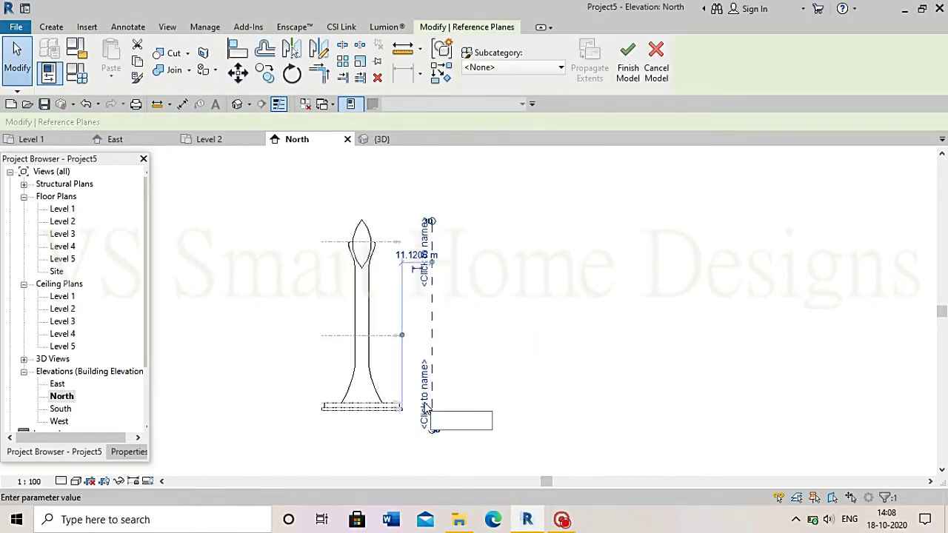
pyautogui.write('A')
pyautogui.press('Return')
# Start an extrusion and set its work plane to Reference Plane : A
pyautogui.click(51, 26)
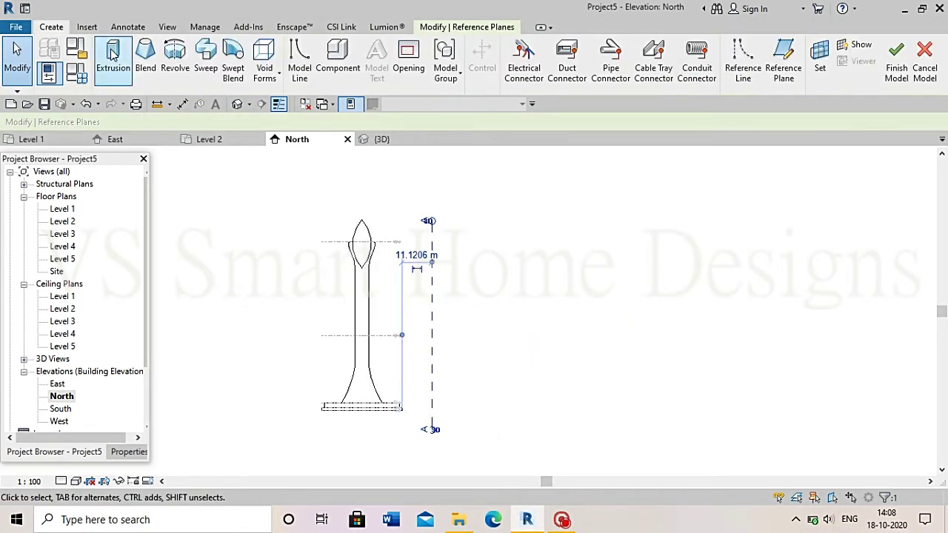
pyautogui.click(112, 59)
pyautogui.click(511, 259)
pyautogui.click(482, 315)
pyautogui.click(465, 260)
pyautogui.click(474, 324)
pyautogui.click(437, 340)
pyautogui.scroll(-2, 468, 215)
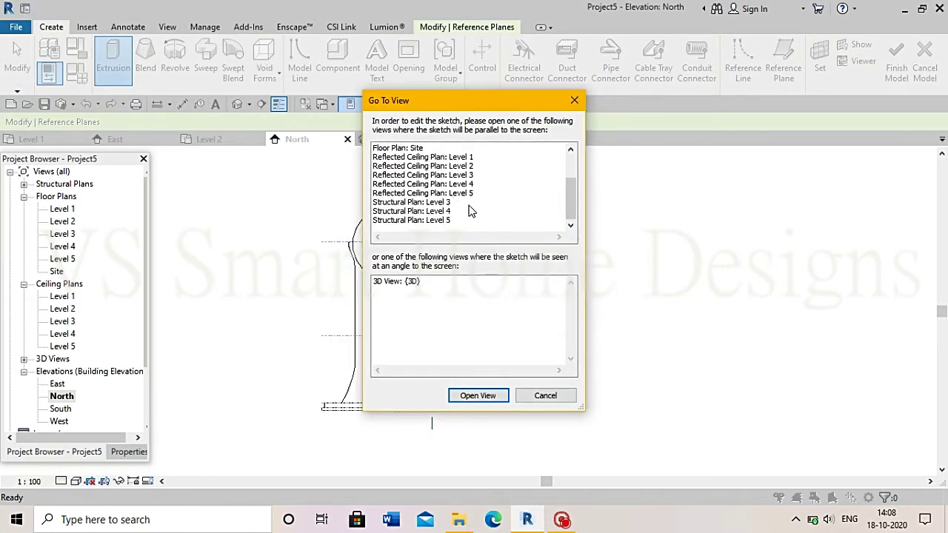
pyautogui.click(545, 395)
pyautogui.click(113, 60)
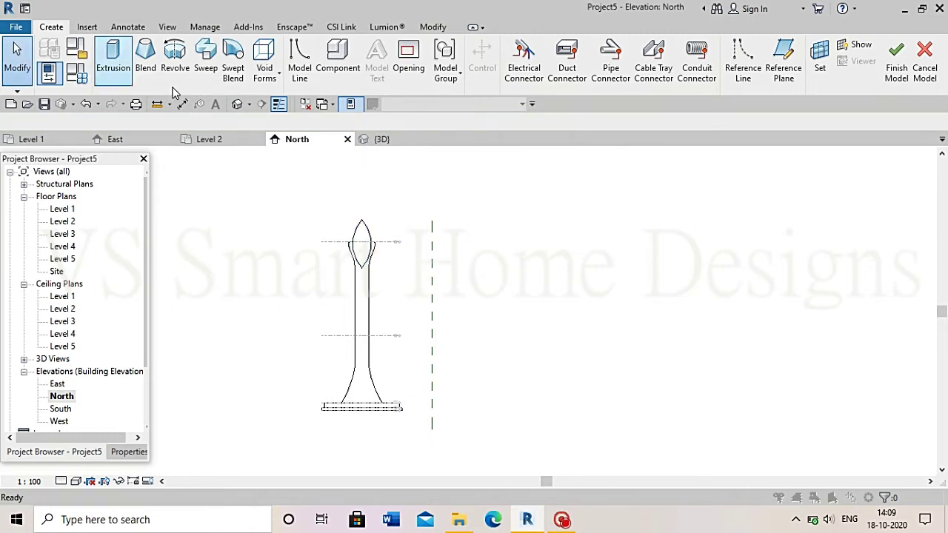
pyautogui.click(459, 261)
pyautogui.click(466, 324)
pyautogui.click(437, 341)
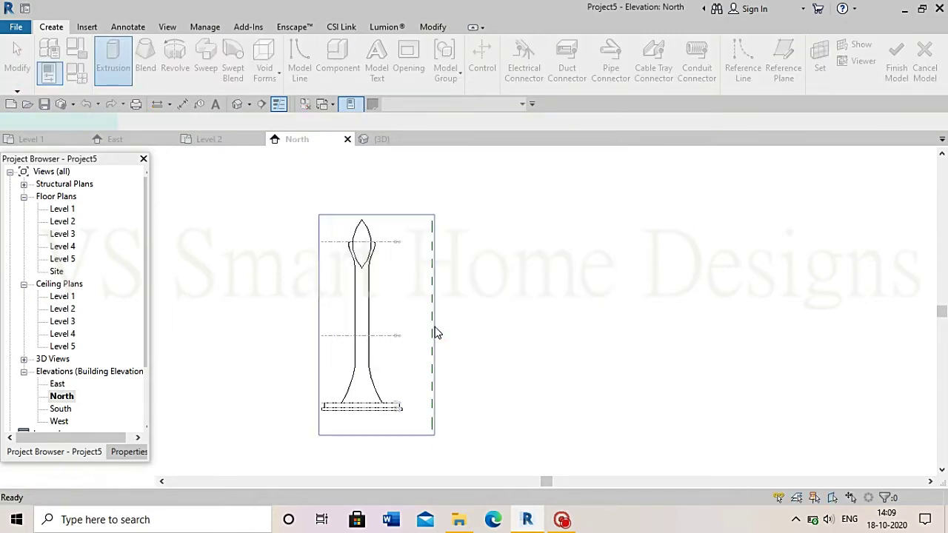
# Cancel the empty extrusion sketch and finish the in-place model
pyautogui.click(17, 59)
pyautogui.click(51, 27)
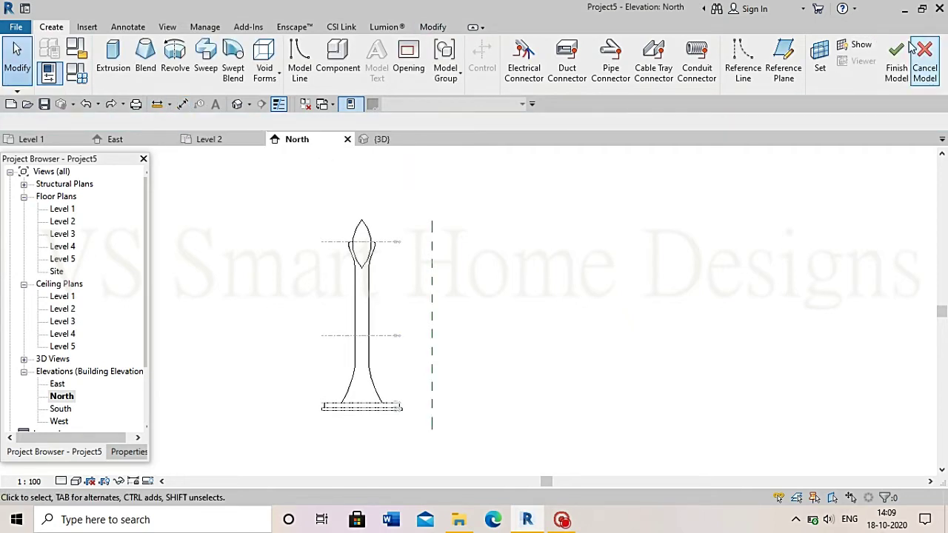
pyautogui.click(898, 58)
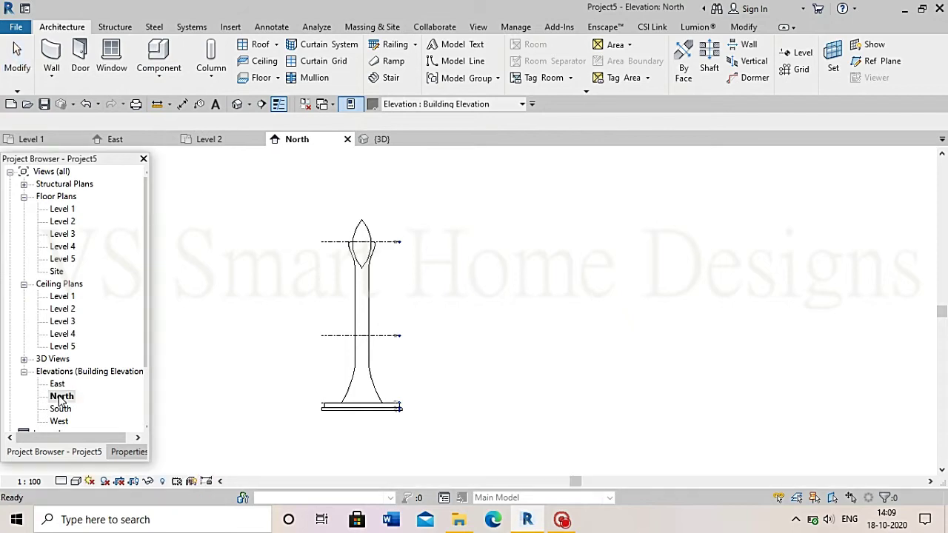
pyautogui.doubleClick(58, 384)
pyautogui.click(159, 80)
pyautogui.scroll(-1, 406, 248)
pyautogui.scroll(-1, 407, 248)
pyautogui.scroll(-2, 407, 248)
pyautogui.click(498, 416)
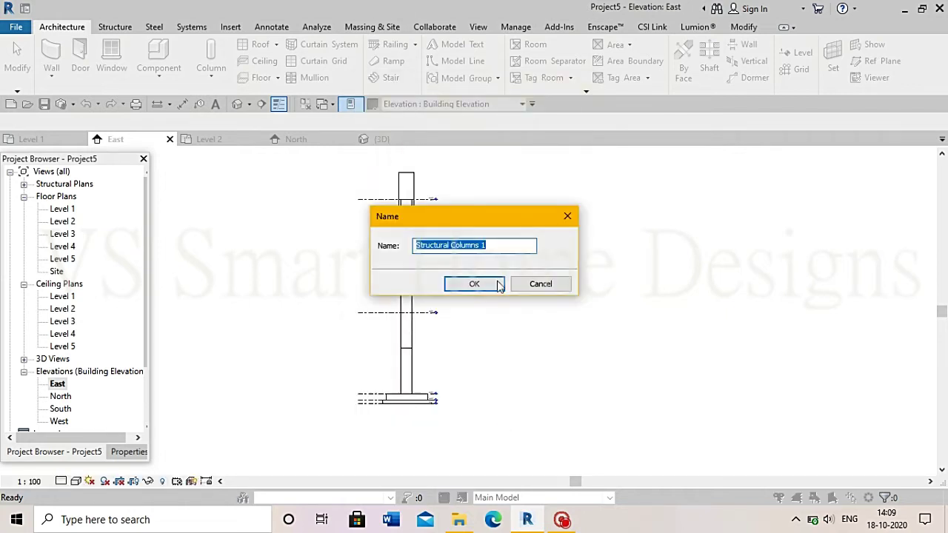
pyautogui.click(498, 287)
pyautogui.click(782, 60)
pyautogui.click(468, 155)
pyautogui.click(467, 437)
pyautogui.scroll(2, 468, 433)
pyautogui.press('Escape')
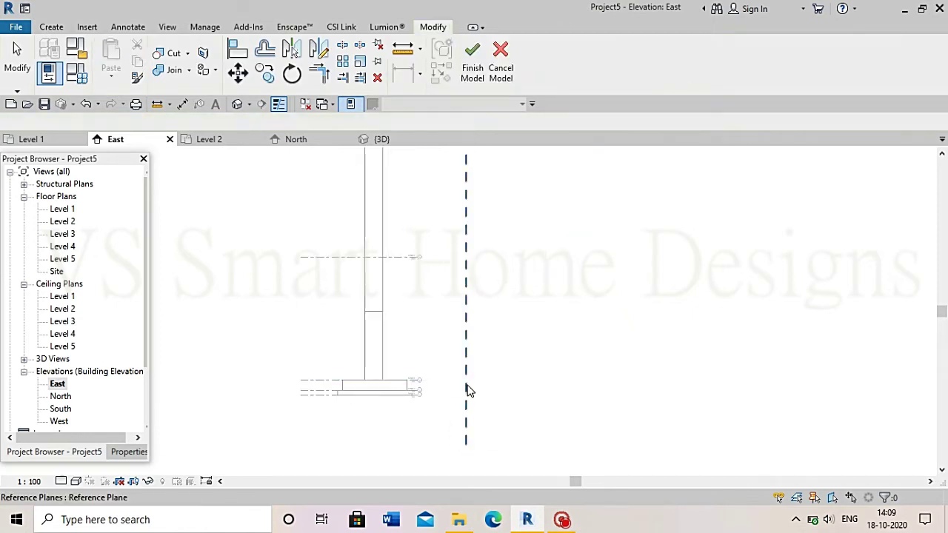
pyautogui.click(466, 385)
pyautogui.click(459, 412)
pyautogui.press('Return')
pyautogui.scroll(-2, 489, 336)
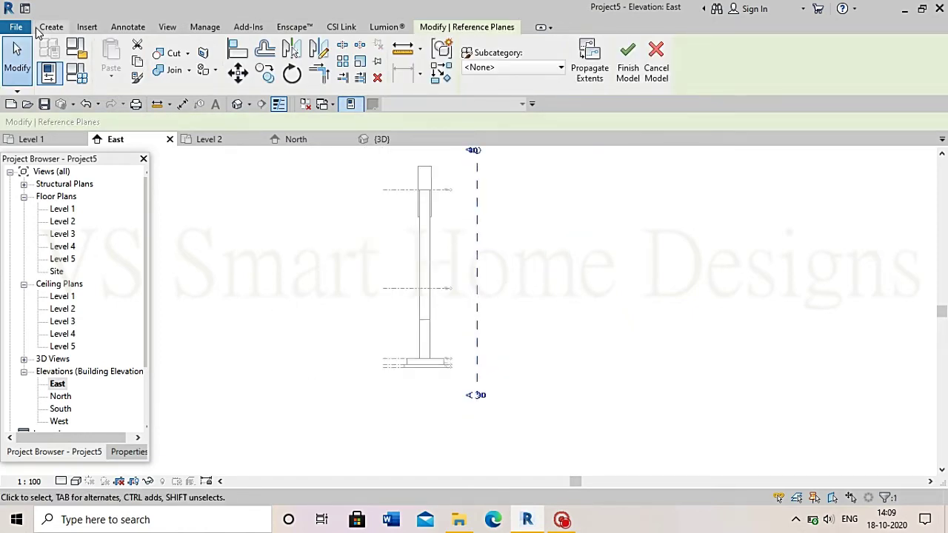
pyautogui.click(52, 27)
pyautogui.click(113, 59)
pyautogui.click(501, 259)
pyautogui.click(492, 326)
pyautogui.click(455, 341)
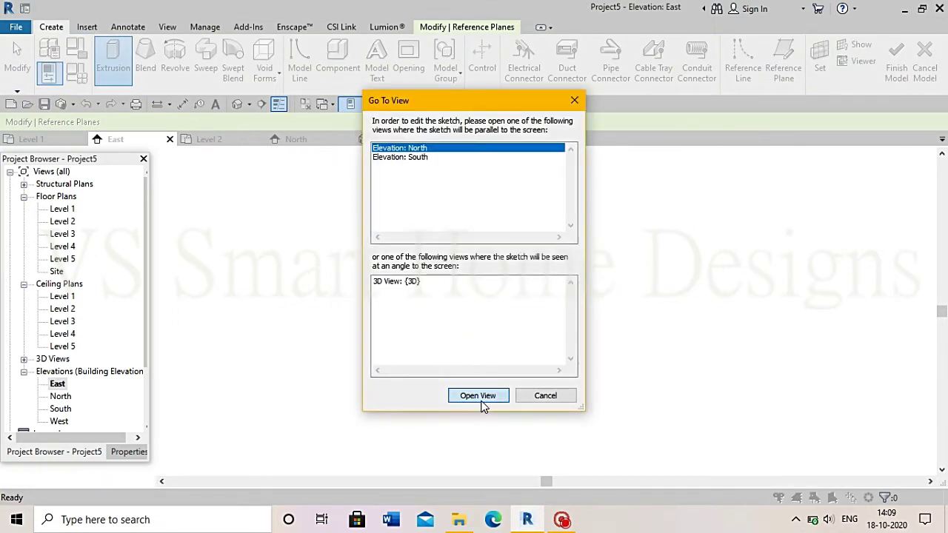
pyautogui.click(481, 404)
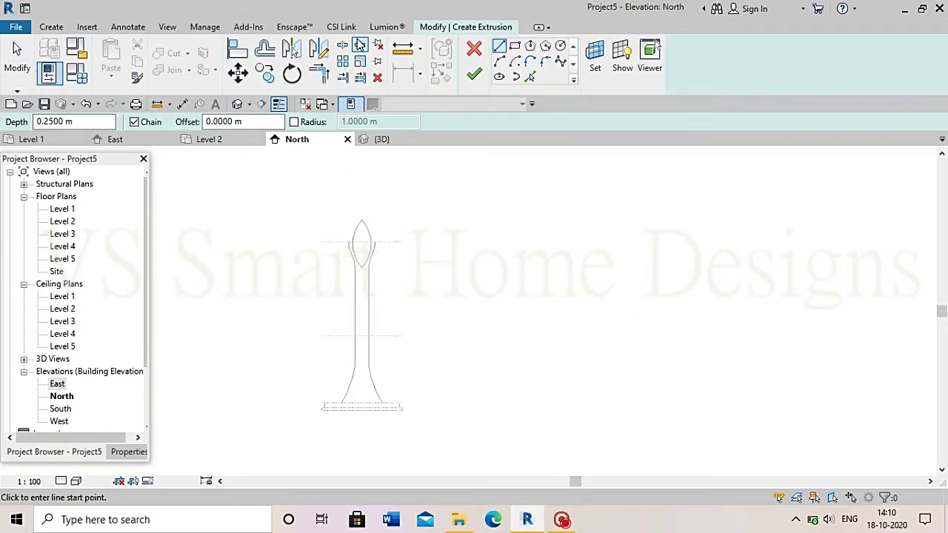
pyautogui.click(475, 48)
pyautogui.click(501, 57)
pyautogui.click(498, 277)
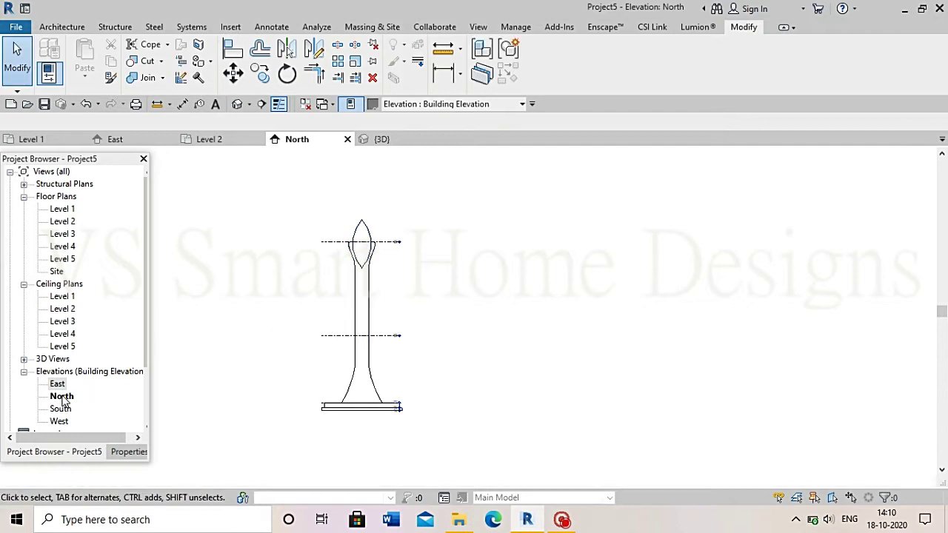
# Start a Model In-Place component in the Structural Columns category with the default name
pyautogui.click(61, 27)
pyautogui.click(159, 74)
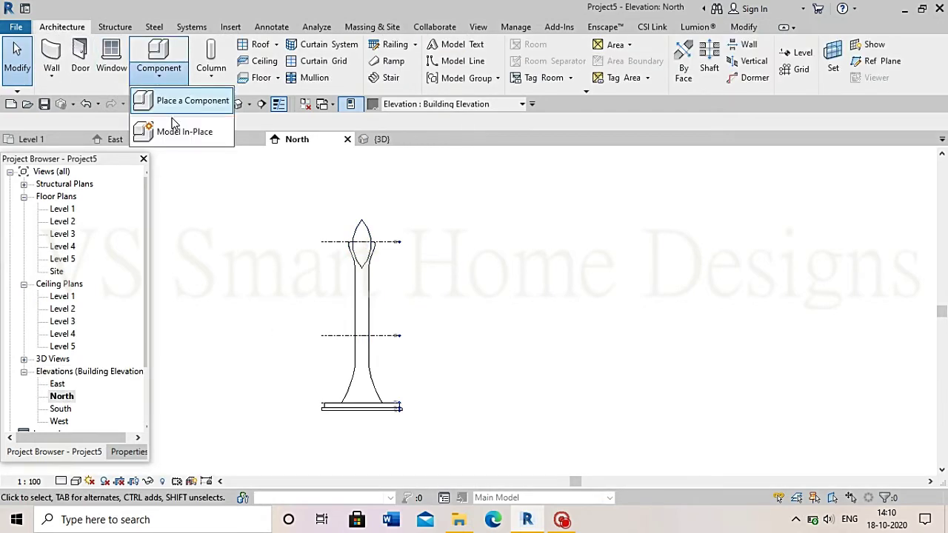
pyautogui.click(181, 190)
pyautogui.scroll(-3, 446, 231)
pyautogui.scroll(-1, 441, 245)
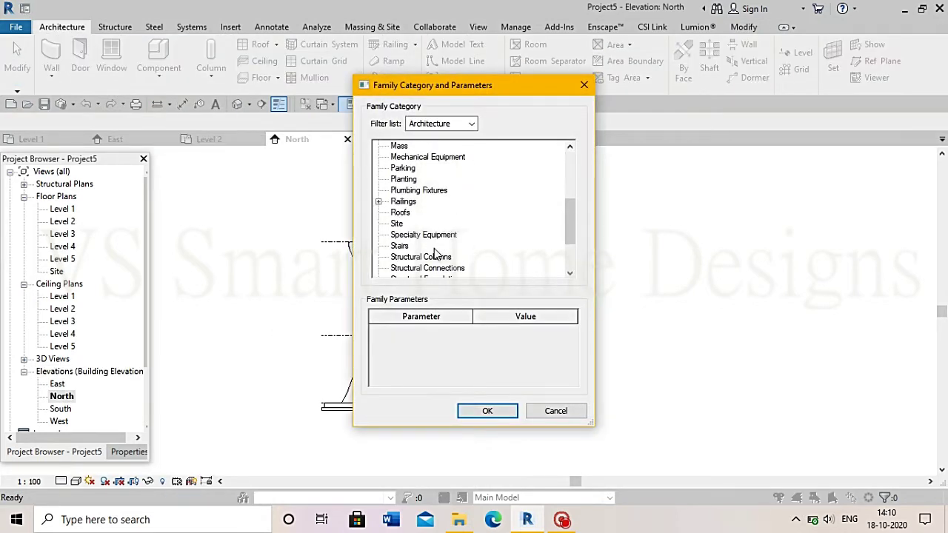
pyautogui.click(489, 411)
pyautogui.click(469, 281)
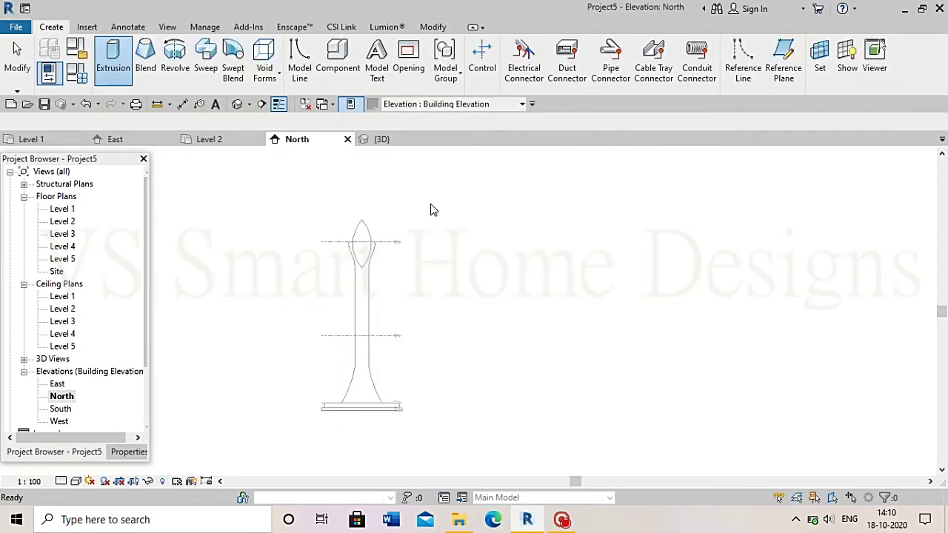
# Draw a vertical reference plane right of the tower and name it A
pyautogui.click(773, 58)
pyautogui.click(474, 174)
pyautogui.click(471, 436)
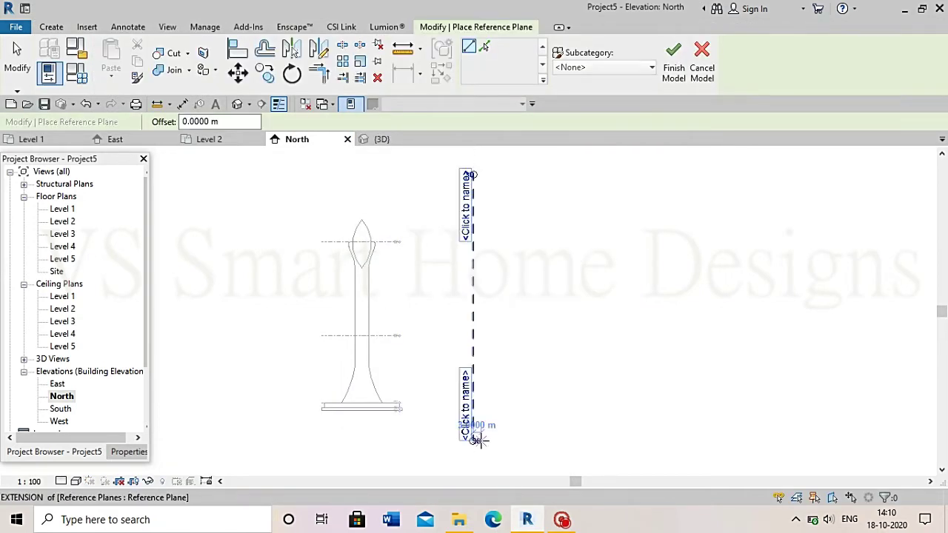
pyautogui.scroll(2, 463, 427)
pyautogui.press('Escape')
pyautogui.press('Escape')
pyautogui.click(479, 421)
pyautogui.click(471, 429)
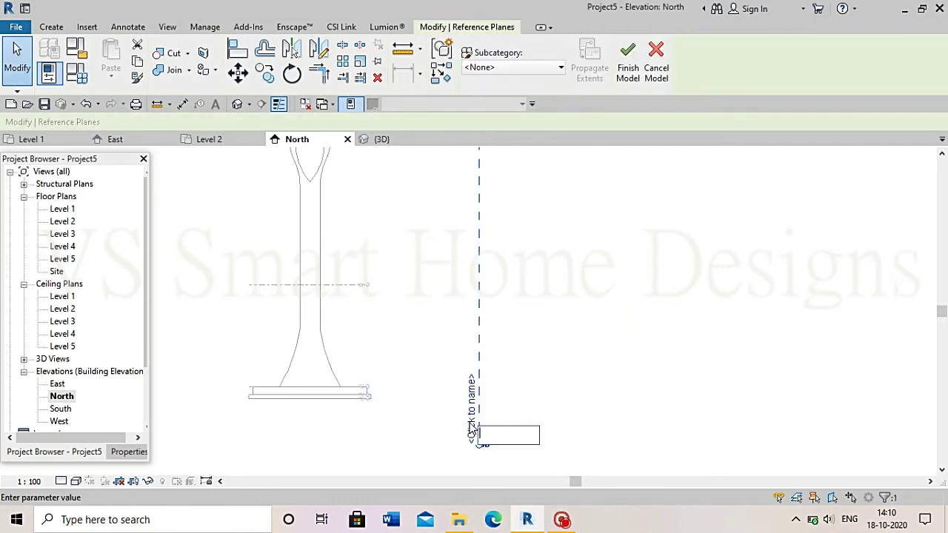
pyautogui.write('A')
pyautogui.press('Return')
pyautogui.scroll(-2, 496, 292)
pyautogui.scroll(1, 473, 244)
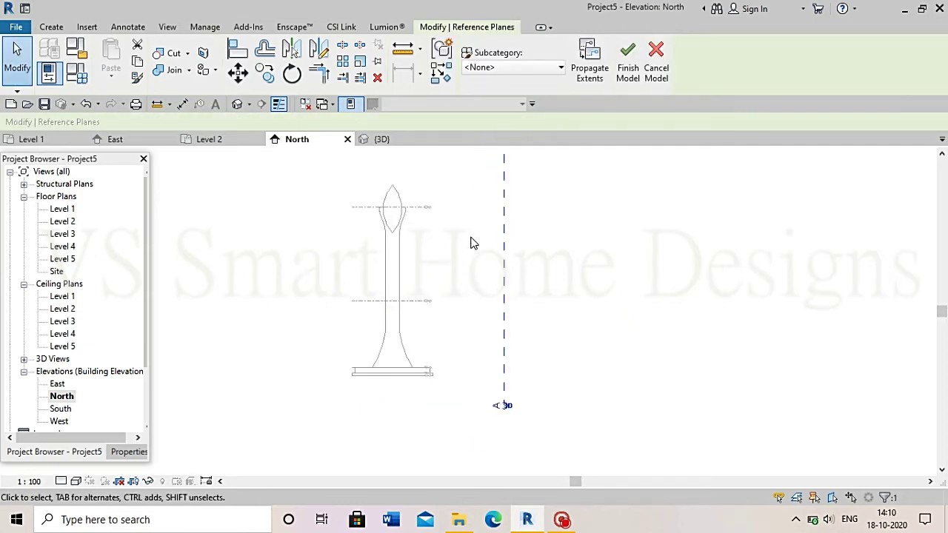
# Start an extrusion on Reference Plane A and open the East elevation for sketching
pyautogui.click(53, 27)
pyautogui.click(113, 59)
pyautogui.click(511, 258)
pyautogui.click(480, 326)
pyautogui.click(449, 343)
pyautogui.click(467, 393)
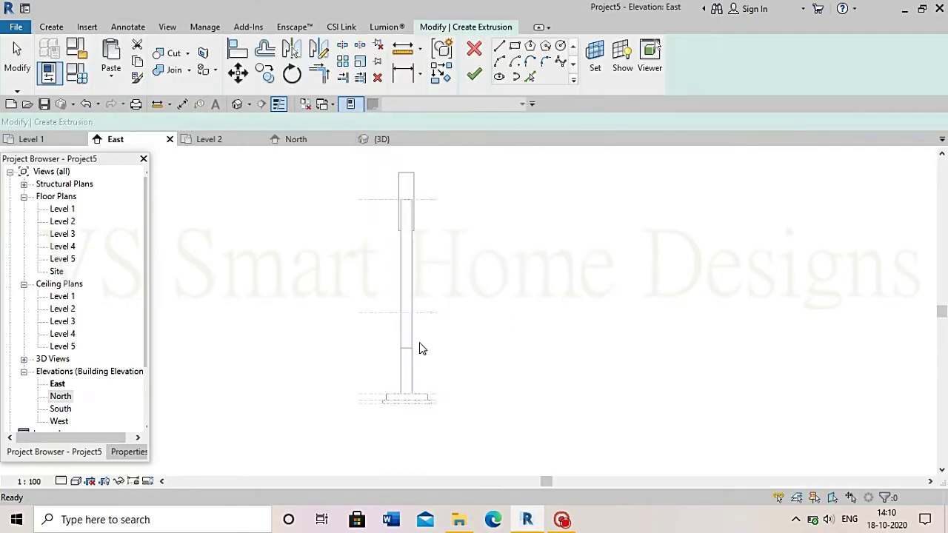
# Draw a vertical sketch line from the column base midpoint partway up the column
pyautogui.scroll(2, 419, 348)
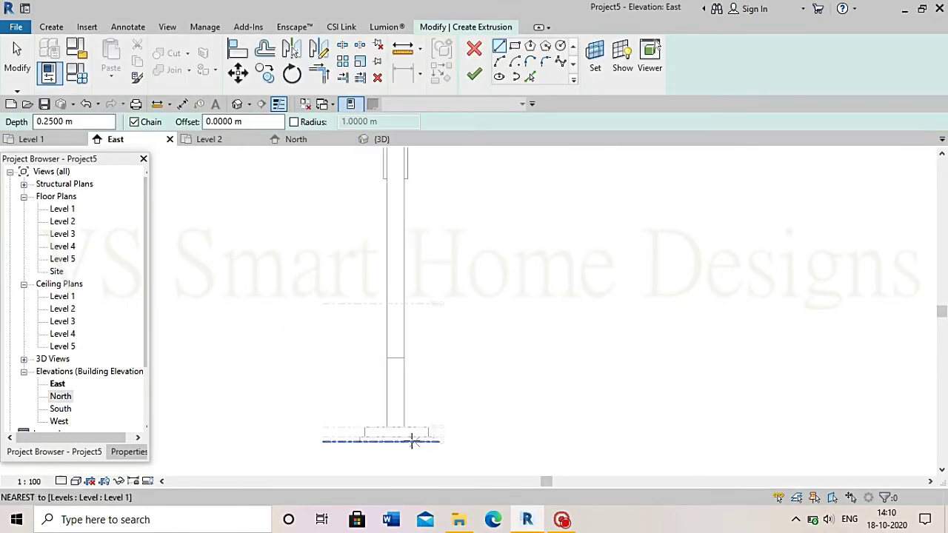
pyautogui.click(395, 427)
pyautogui.scroll(1, 395, 283)
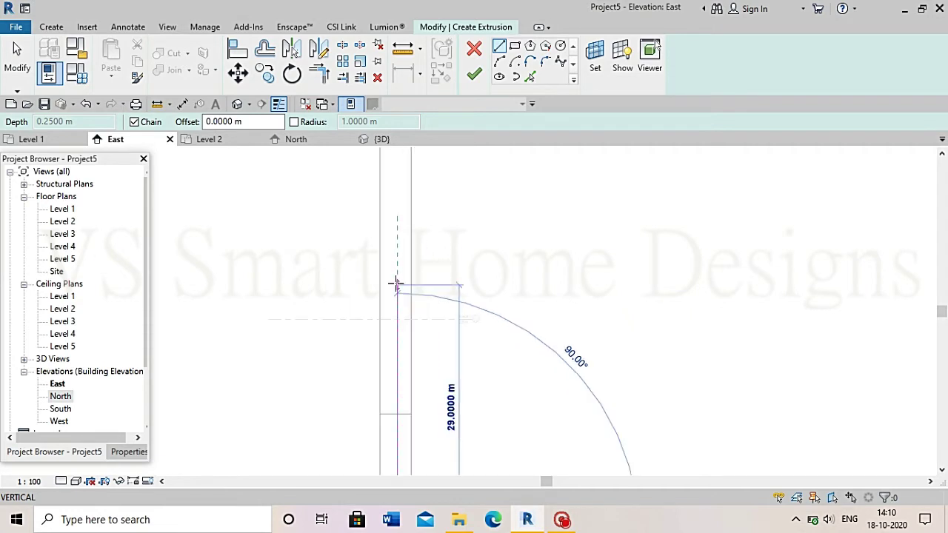
pyautogui.click(396, 252)
pyautogui.press('Escape')
# Add a 14.3 m horizontal line, a 90° arc and a 13.9 m line ending at the reference line
pyautogui.click(397, 319)
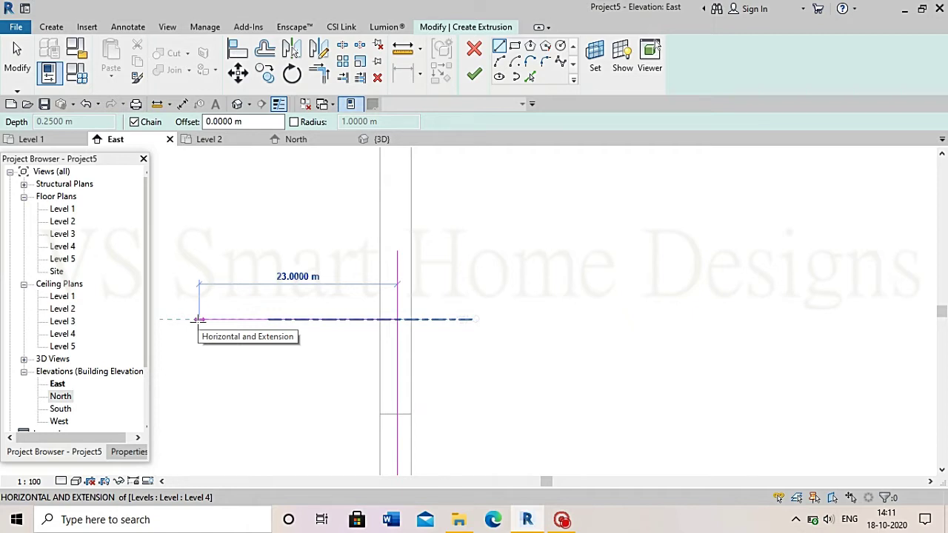
pyautogui.write('14.3')
pyautogui.press('Return')
pyautogui.click(391, 455)
pyautogui.click(274, 319)
pyautogui.scroll(2, 274, 318)
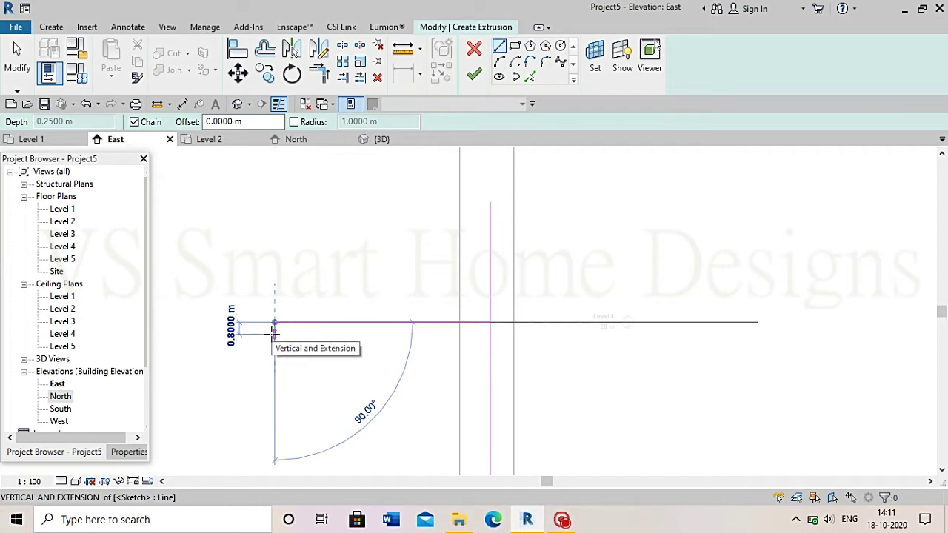
pyautogui.scroll(1, 274, 326)
pyautogui.scroll(1, 275, 325)
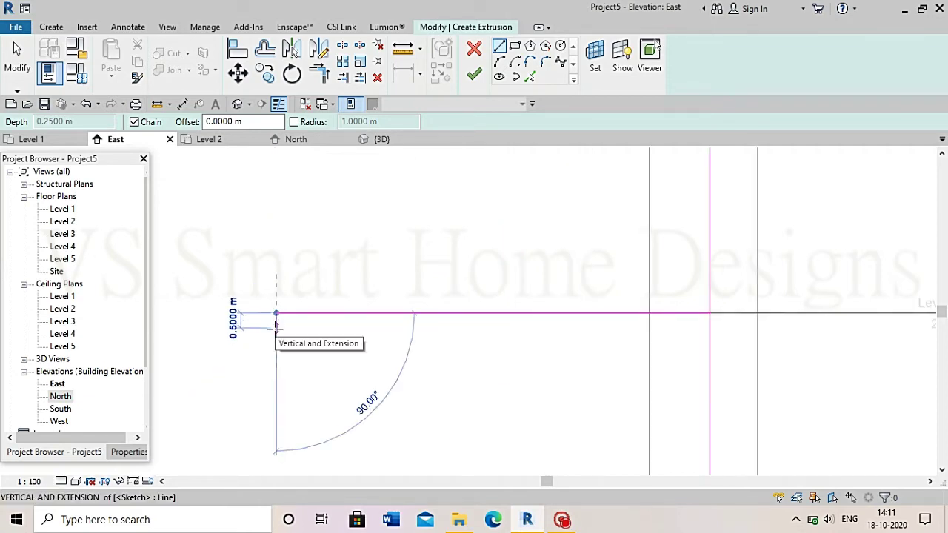
pyautogui.scroll(-1, 276, 326)
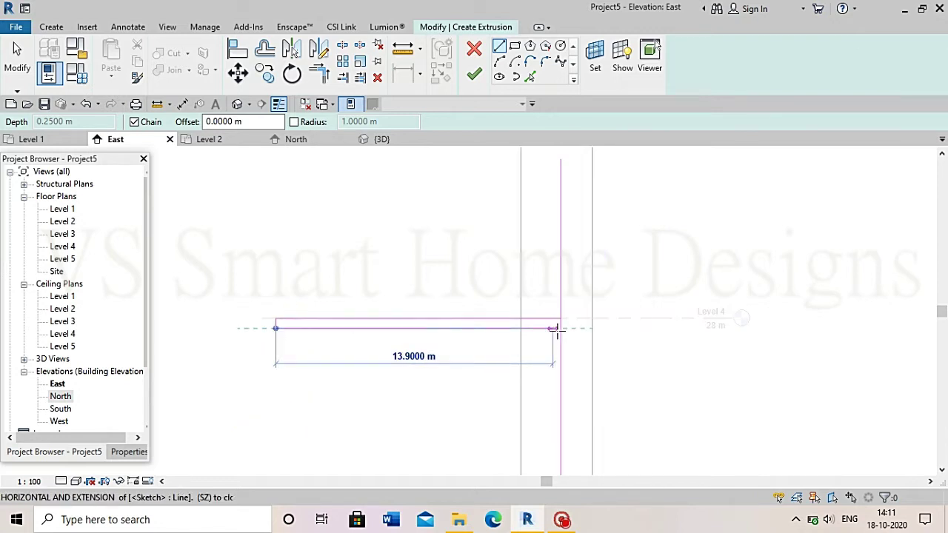
pyautogui.click(560, 328)
pyautogui.press('Escape')
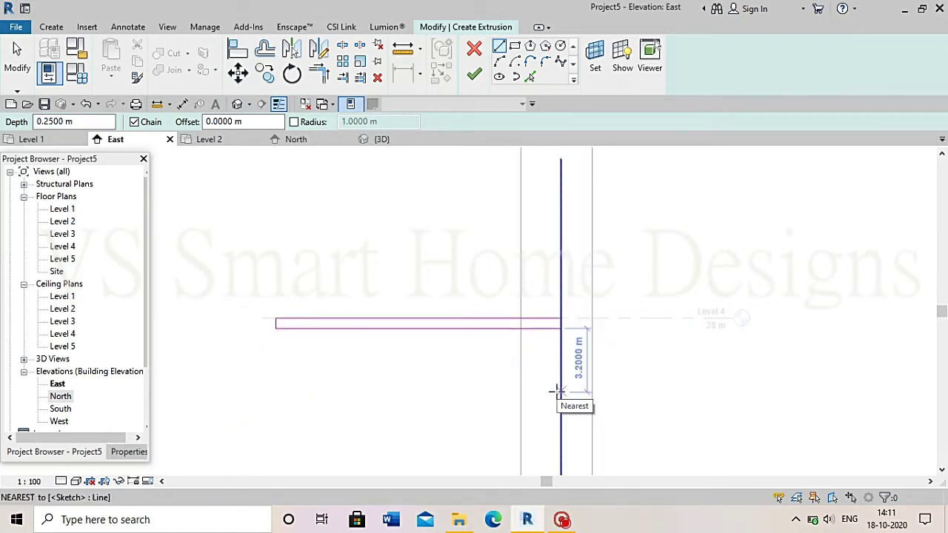
# Draw a 6.5 m horizontal line from the vertical line and a diagonal rising to the slab
pyautogui.click(560, 388)
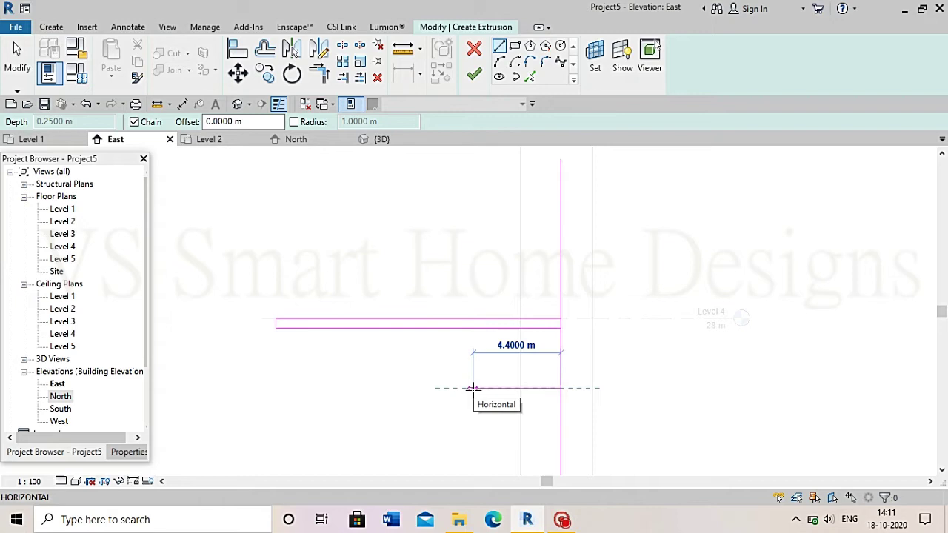
pyautogui.write('6.5')
pyautogui.press('Return')
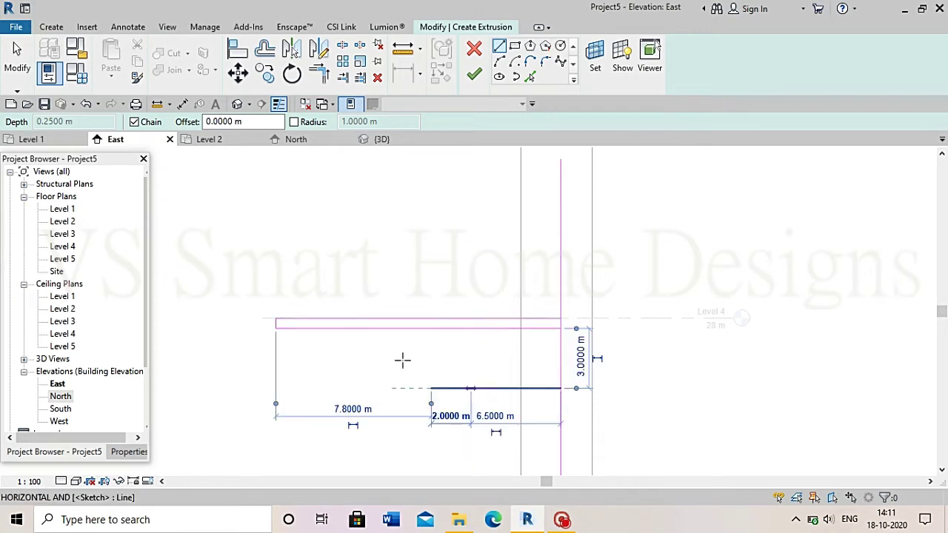
pyautogui.click(363, 324)
pyautogui.scroll(1, 360, 370)
pyautogui.scroll(1, 360, 371)
# Trim the lower horizontal line to a clean corner with the diagonal
pyautogui.press('t')
pyautogui.press('r')
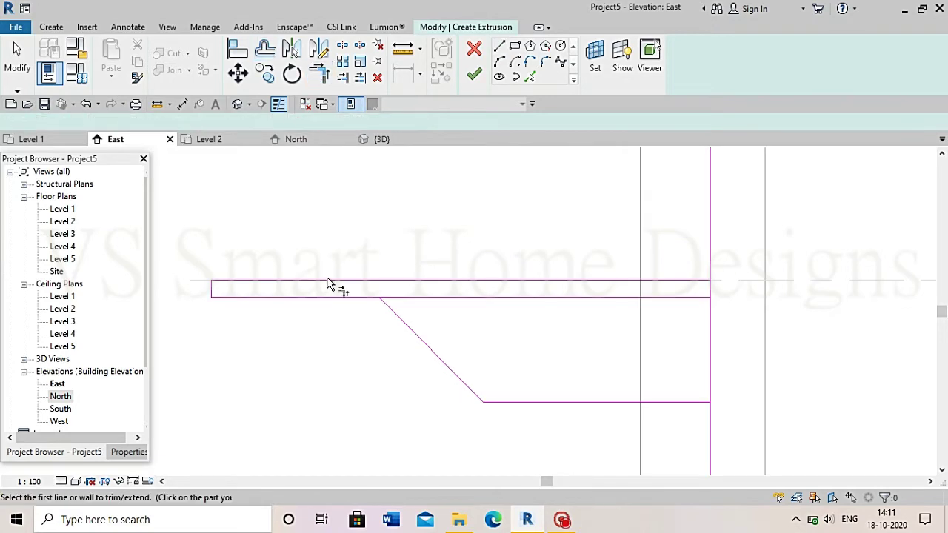
pyautogui.click(334, 296)
pyautogui.click(393, 322)
pyautogui.scroll(-1, 363, 328)
pyautogui.scroll(1, 578, 396)
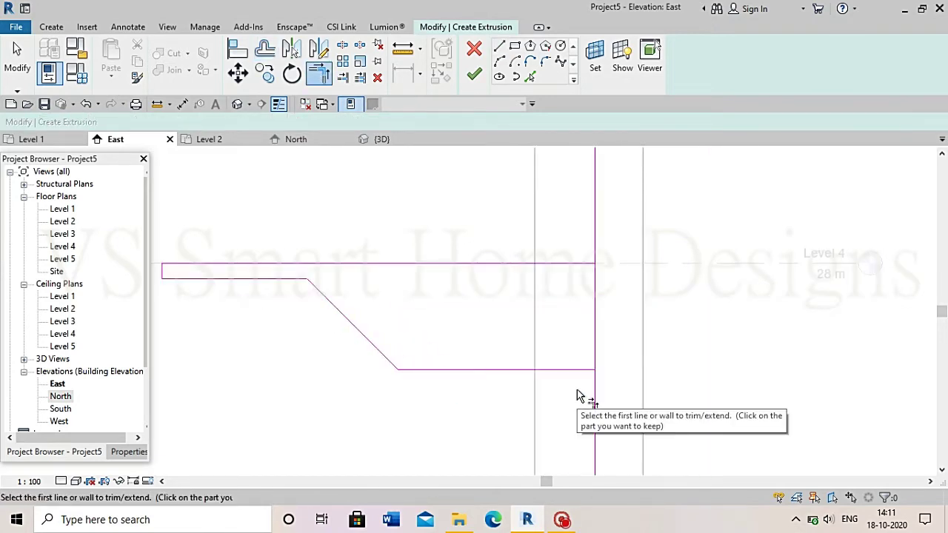
pyautogui.click(530, 75)
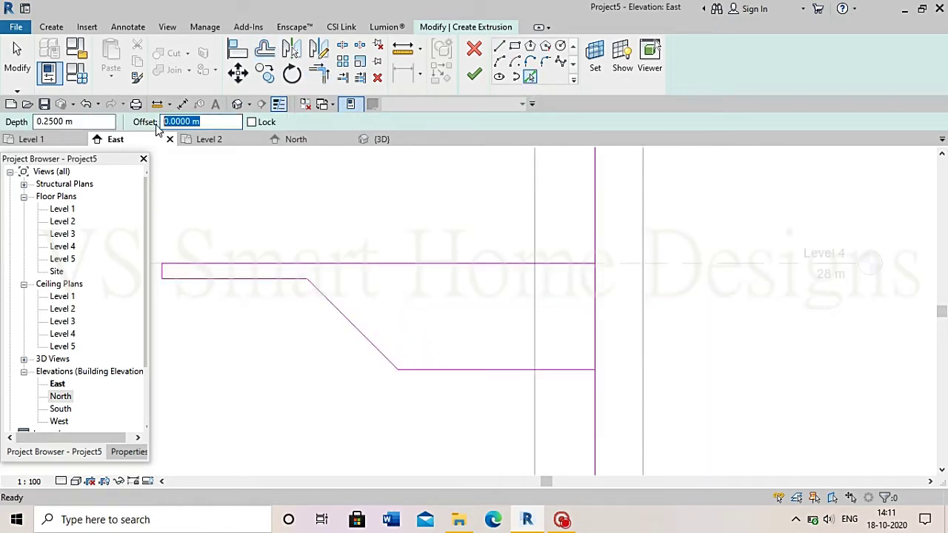
# Pick offset copies of the diagonal, the lower horizontal line and a vertical line
pyautogui.click(378, 353)
pyautogui.click(444, 369)
pyautogui.scroll(1, 540, 332)
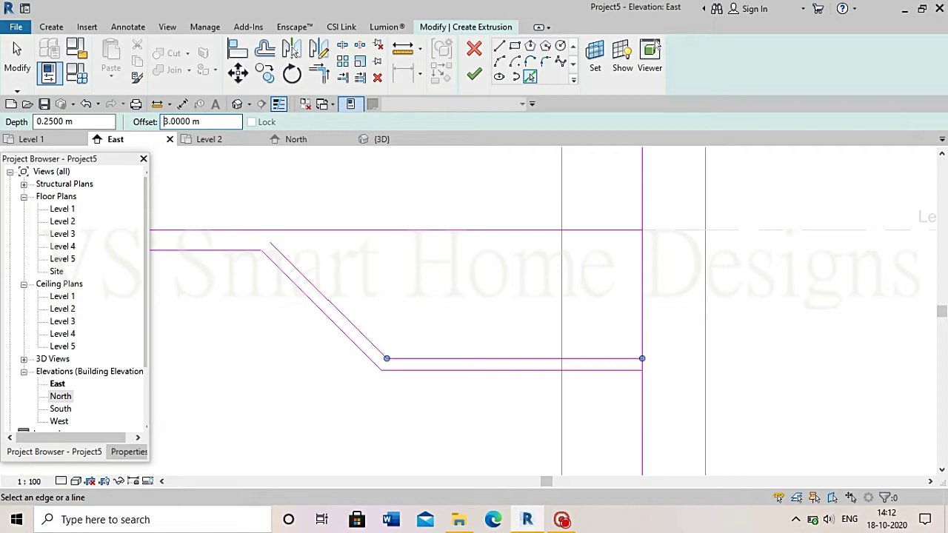
pyautogui.click(639, 279)
pyautogui.scroll(1, 597, 301)
pyautogui.scroll(1, 599, 302)
# Set the offset to 0.3 m and pick another vertical line and the reference line
pyautogui.click(164, 121)
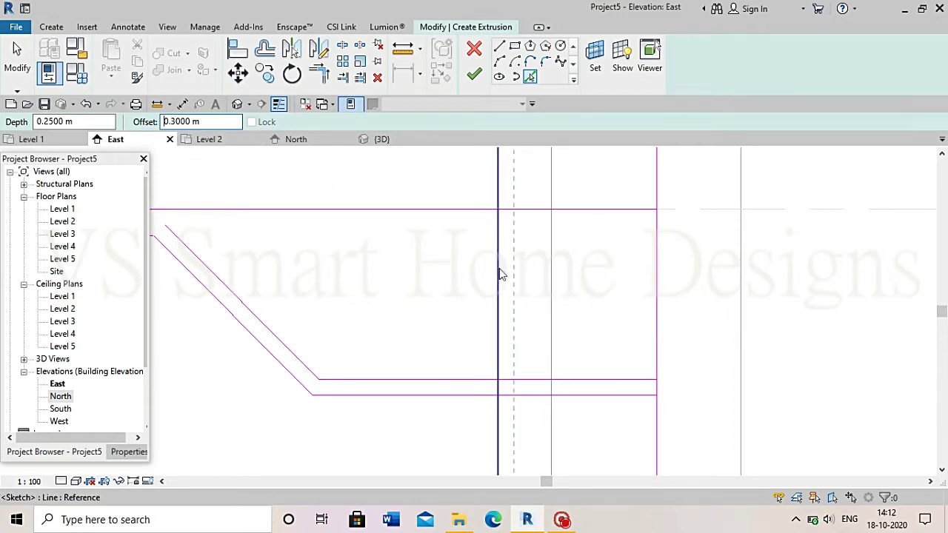
pyautogui.click(504, 274)
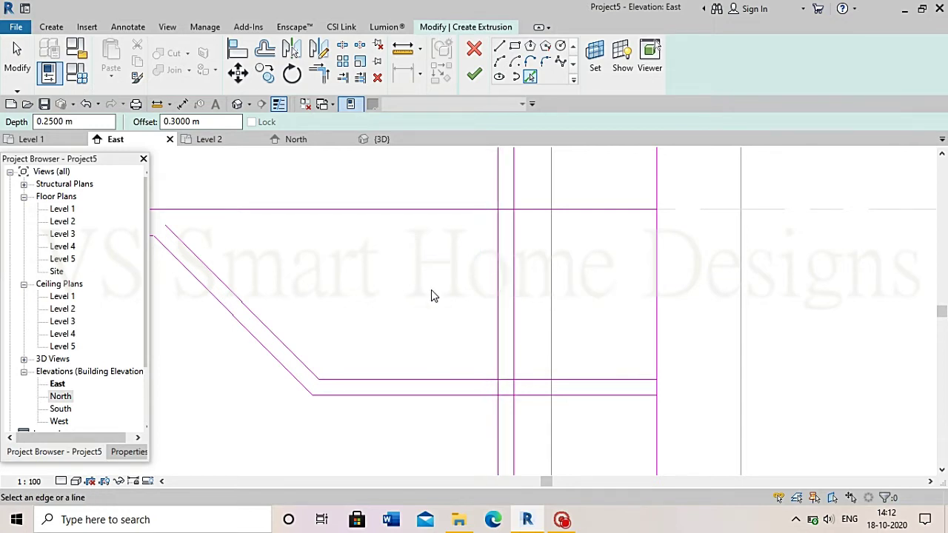
pyautogui.scroll(-2, 431, 294)
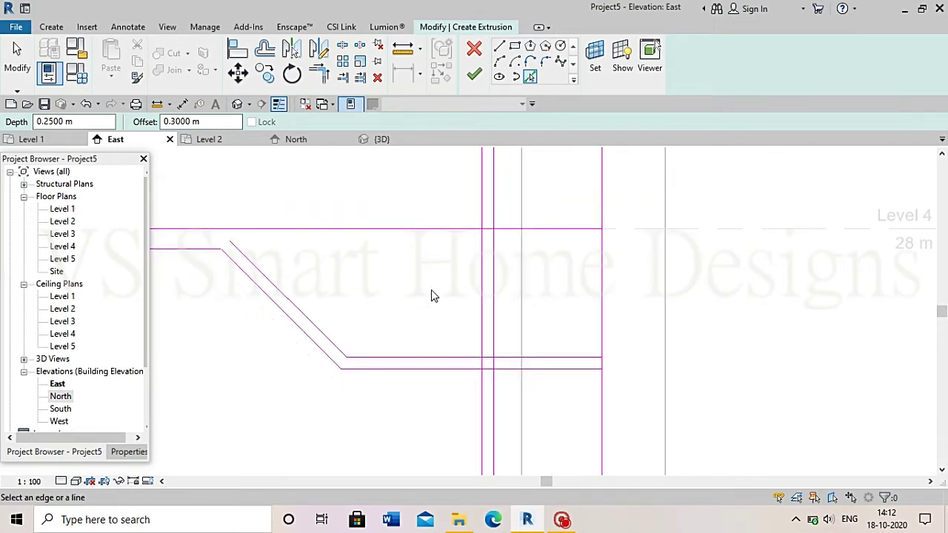
pyautogui.click(385, 236)
pyautogui.scroll(-2, 393, 249)
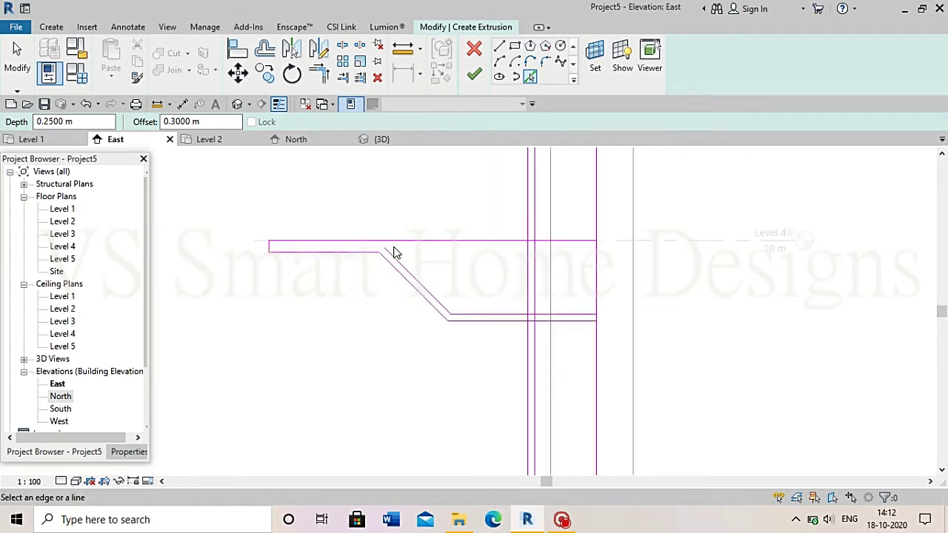
pyautogui.press('Escape')
pyautogui.scroll(3, 418, 248)
# Draw a horizontal line under the slab from the corner out to the right
pyautogui.click(499, 46)
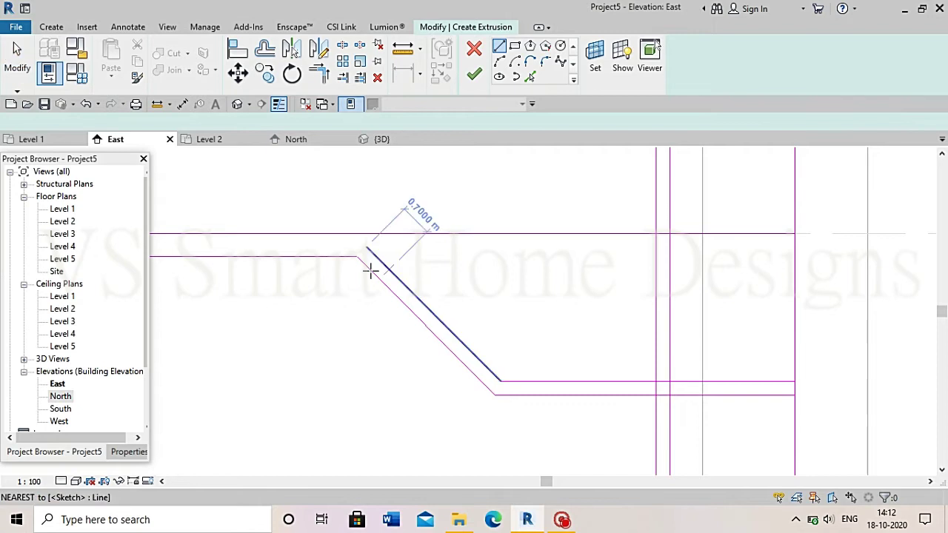
pyautogui.click(357, 256)
pyautogui.click(821, 256)
pyautogui.press('Escape')
pyautogui.scroll(2, 751, 268)
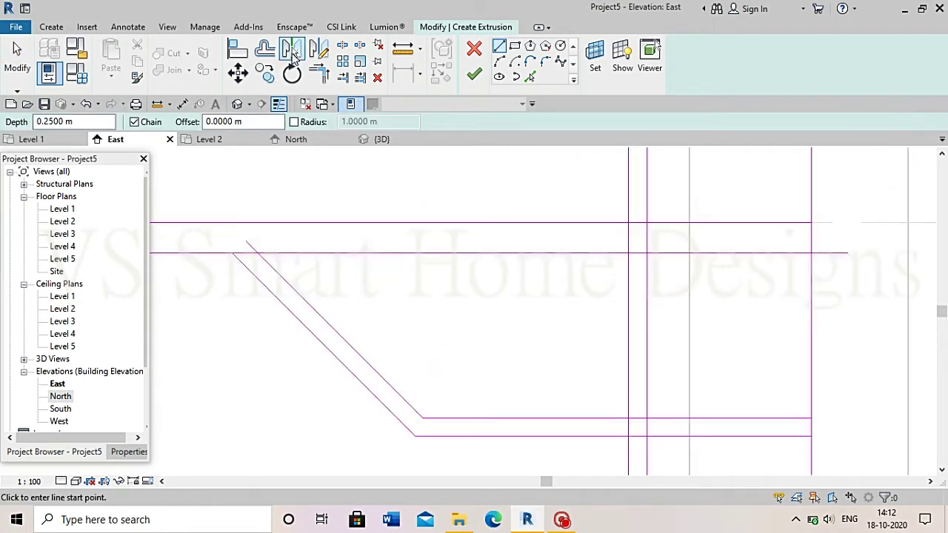
pyautogui.press('Escape')
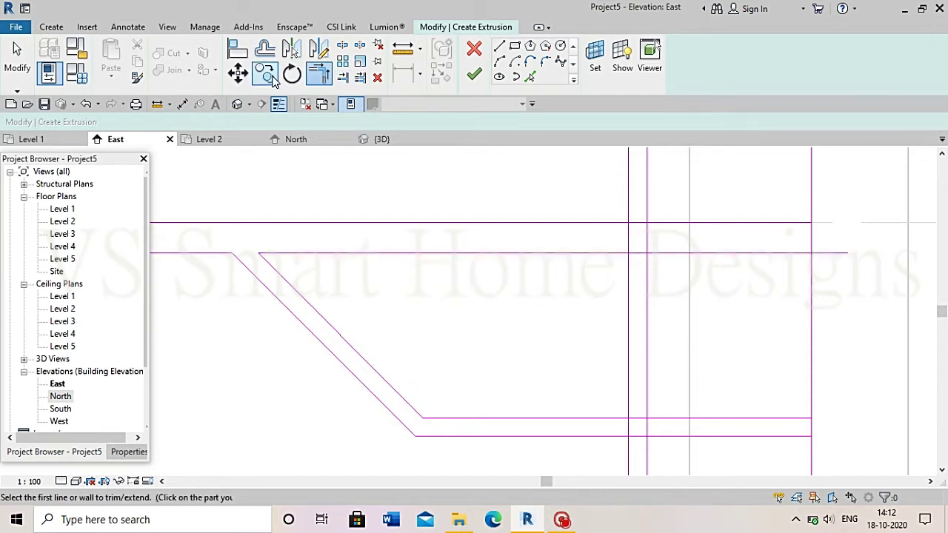
# Add a 0.3 m offset copy of the new horizontal line
pyautogui.click(529, 77)
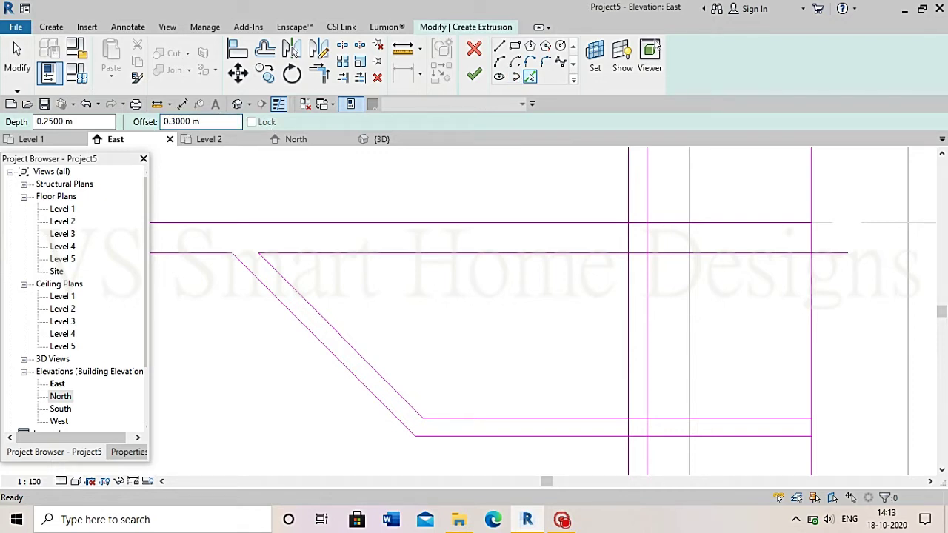
pyautogui.click(372, 261)
pyautogui.scroll(3, 634, 259)
# Draw a short diagonal down from the upper horizontal line and trim the lower line to meet it
pyautogui.press('Escape')
pyautogui.click(499, 45)
pyautogui.click(516, 254)
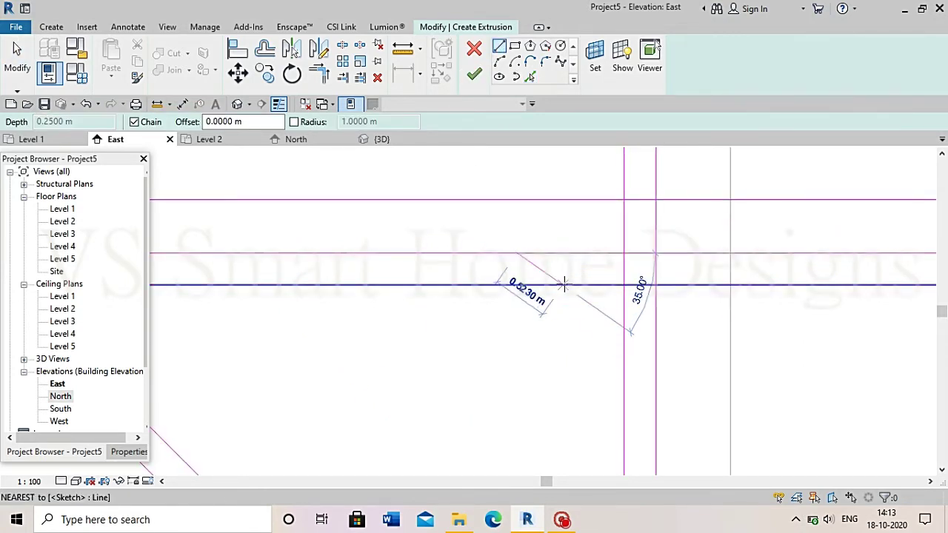
pyautogui.click(564, 285)
pyautogui.press('Escape')
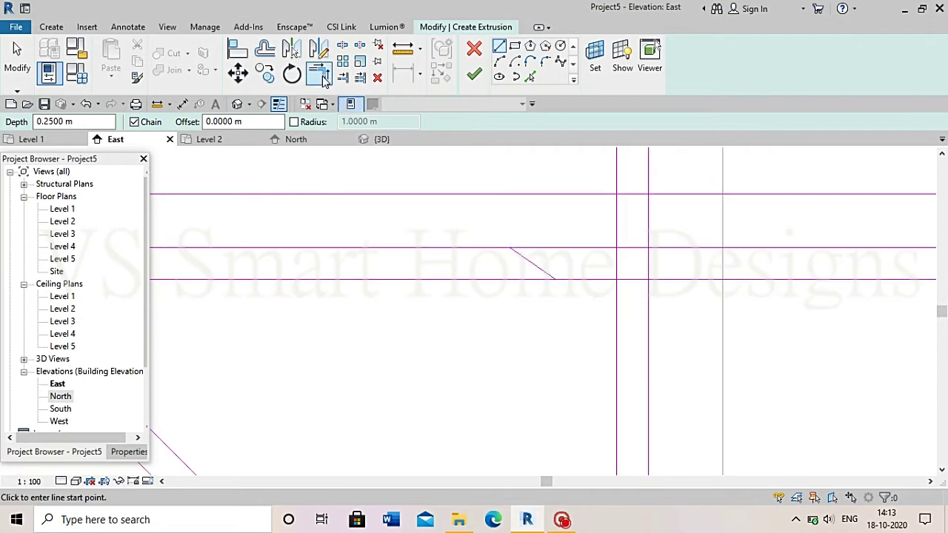
pyautogui.click(323, 80)
pyautogui.click(544, 273)
pyautogui.click(592, 280)
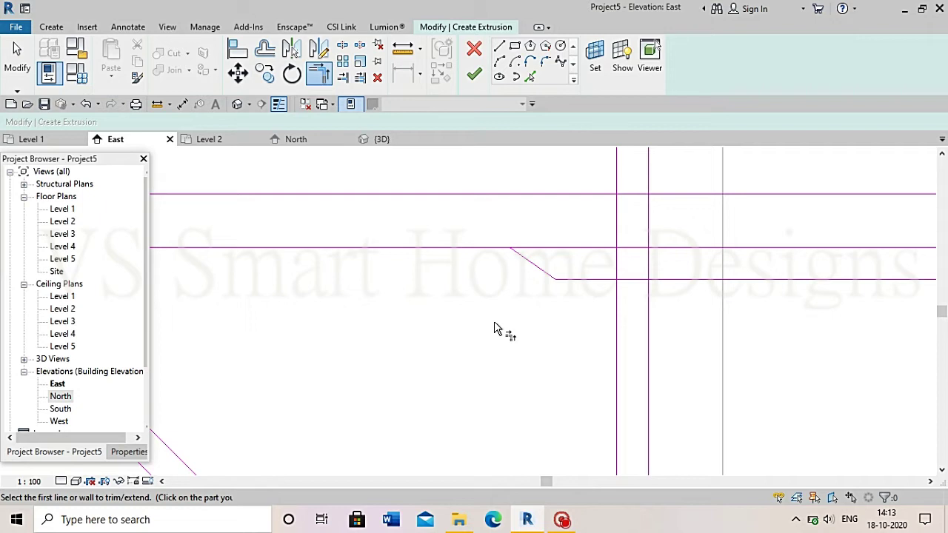
# Try fillet arcs between the slanted and horizontal lines, cancelling the first two previews
pyautogui.scroll(2, 578, 302)
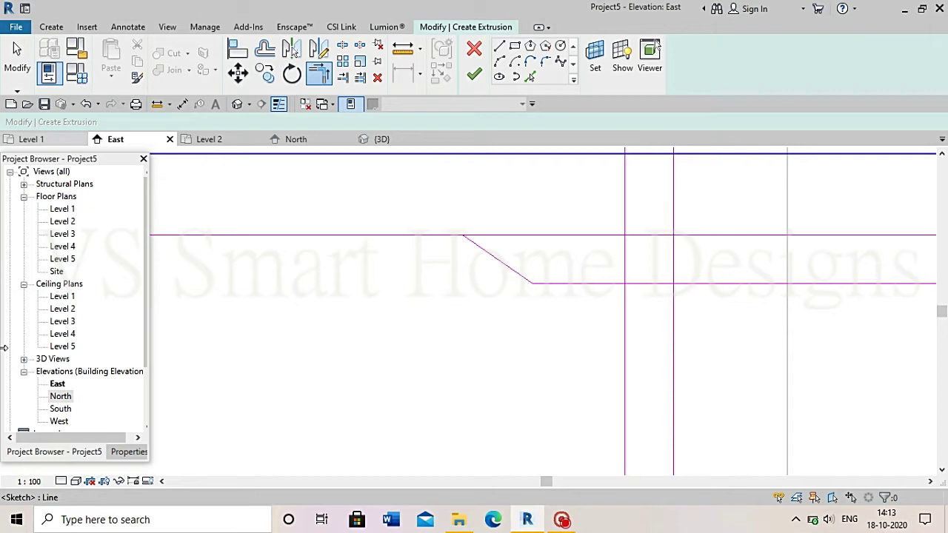
pyautogui.press('t')
pyautogui.press('r')
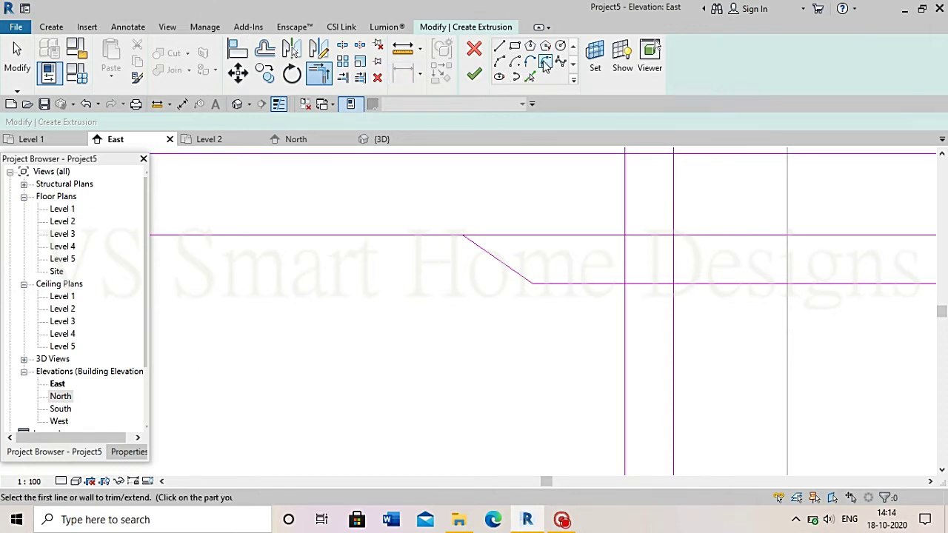
pyautogui.click(546, 63)
pyautogui.click(516, 268)
pyautogui.click(561, 282)
pyautogui.press('Escape')
pyautogui.press('Escape')
pyautogui.scroll(2, 533, 283)
pyautogui.scroll(2, 581, 242)
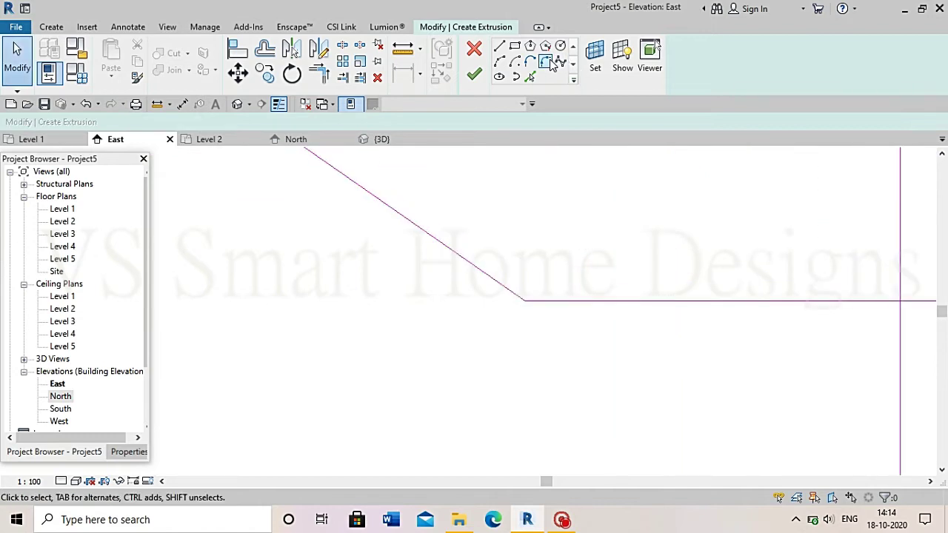
pyautogui.click(546, 64)
pyautogui.click(469, 244)
pyautogui.click(633, 299)
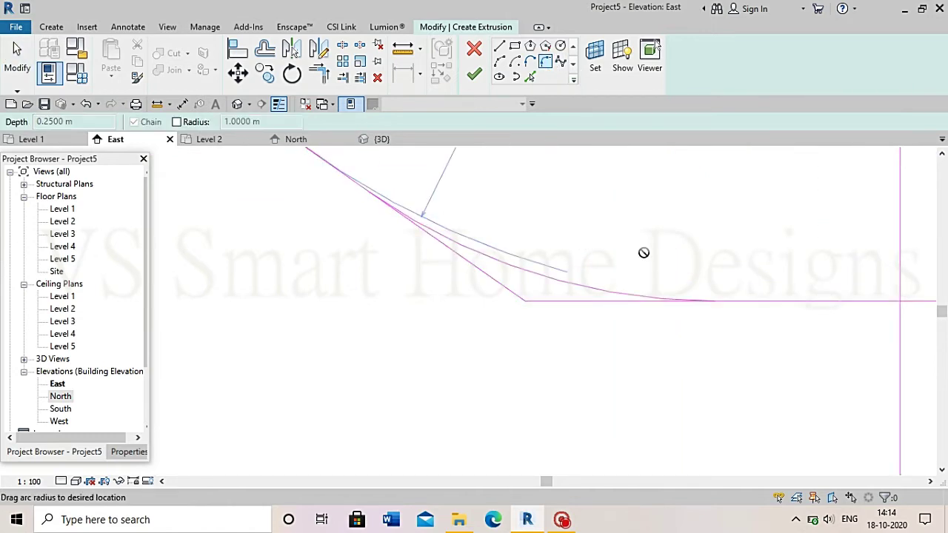
pyautogui.press('Escape')
pyautogui.press('Escape')
# Round the slanted-to-horizontal bend with a 1.35 m fillet arc
pyautogui.click(546, 64)
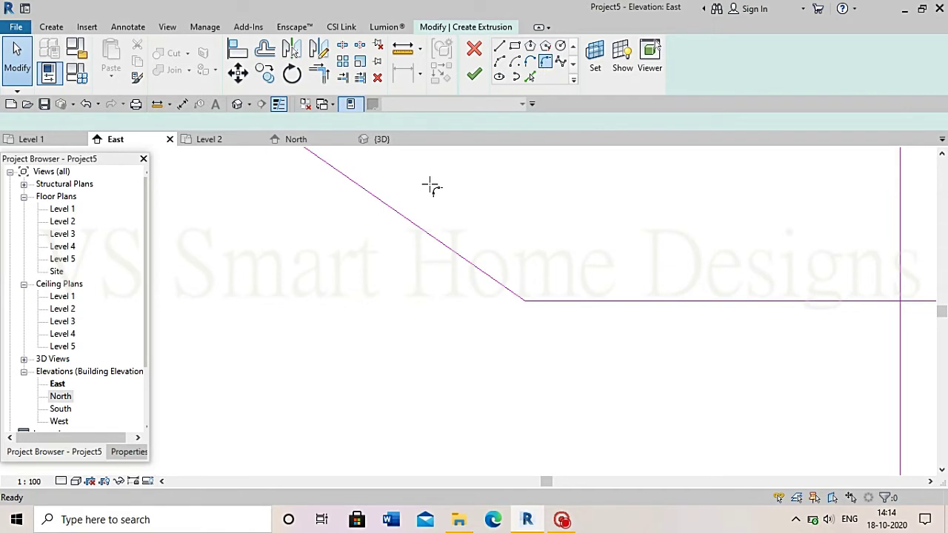
pyautogui.click(488, 257)
pyautogui.click(659, 300)
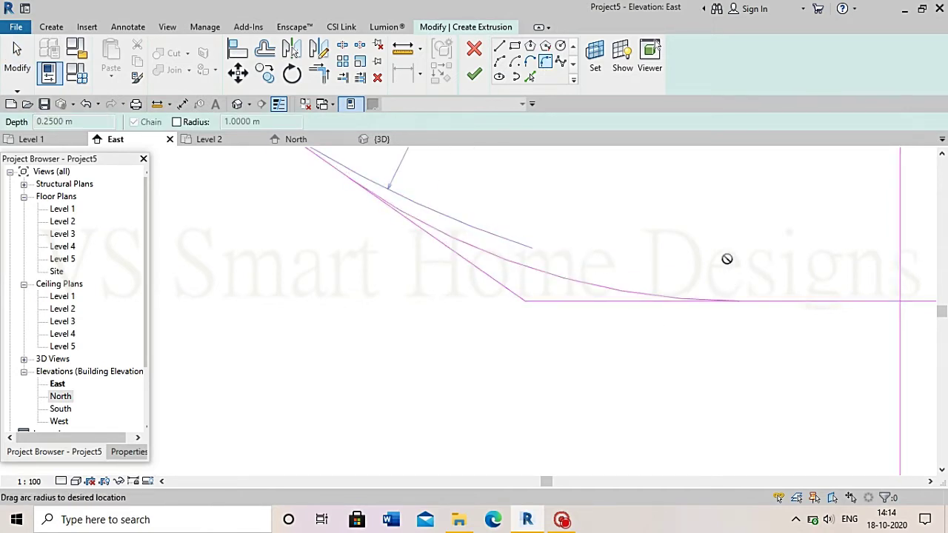
pyautogui.click(691, 290)
# Add a second fillet arc between the horizontal line and the arc, unjoining elements on the error
pyautogui.scroll(-2, 567, 296)
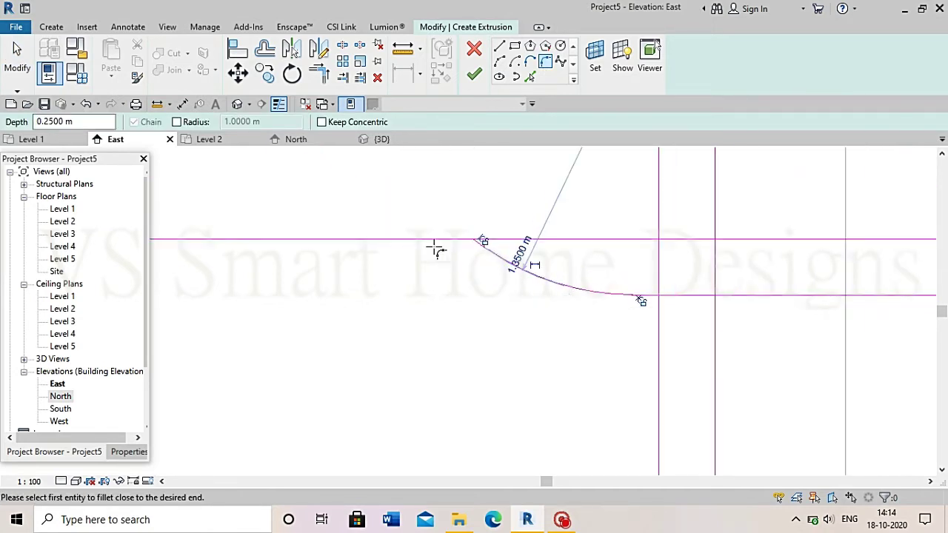
pyautogui.click(374, 239)
pyautogui.click(548, 285)
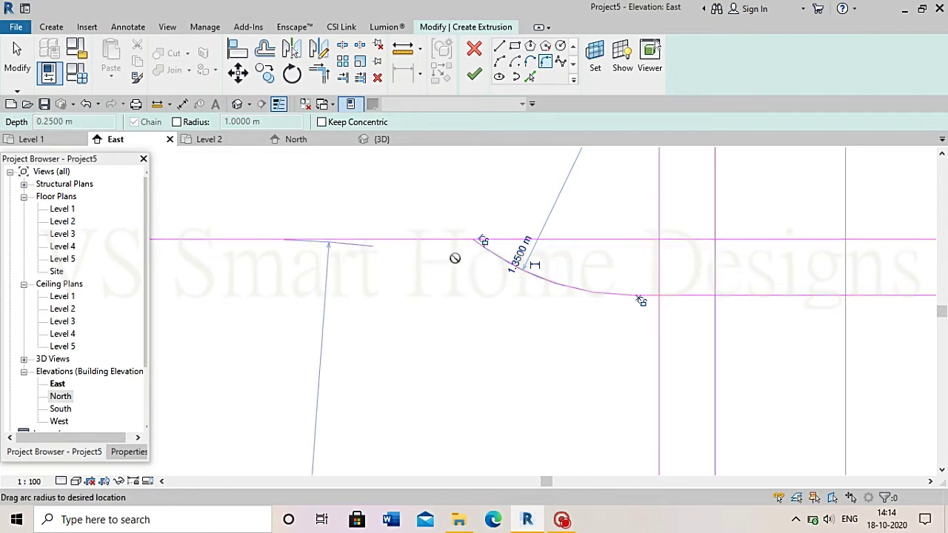
pyautogui.click(461, 261)
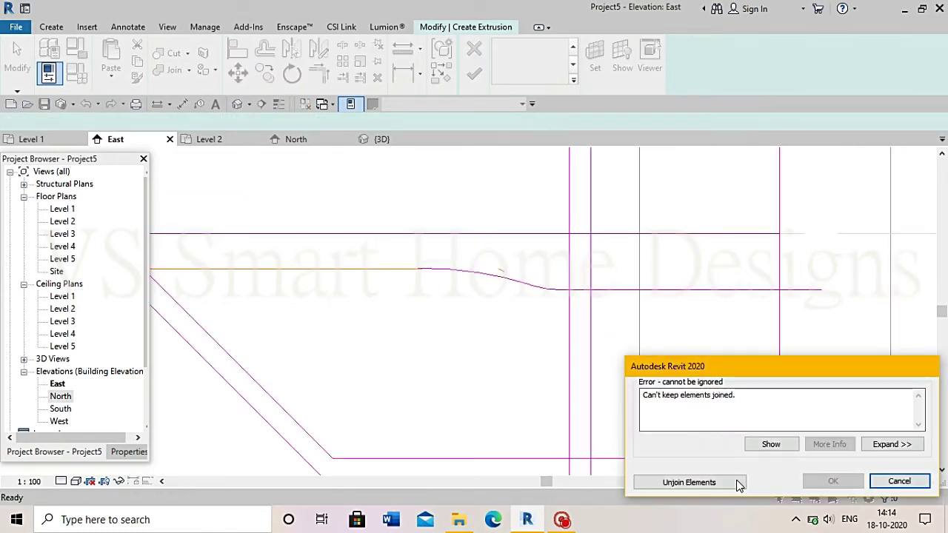
pyautogui.click(681, 482)
pyautogui.scroll(-2, 511, 307)
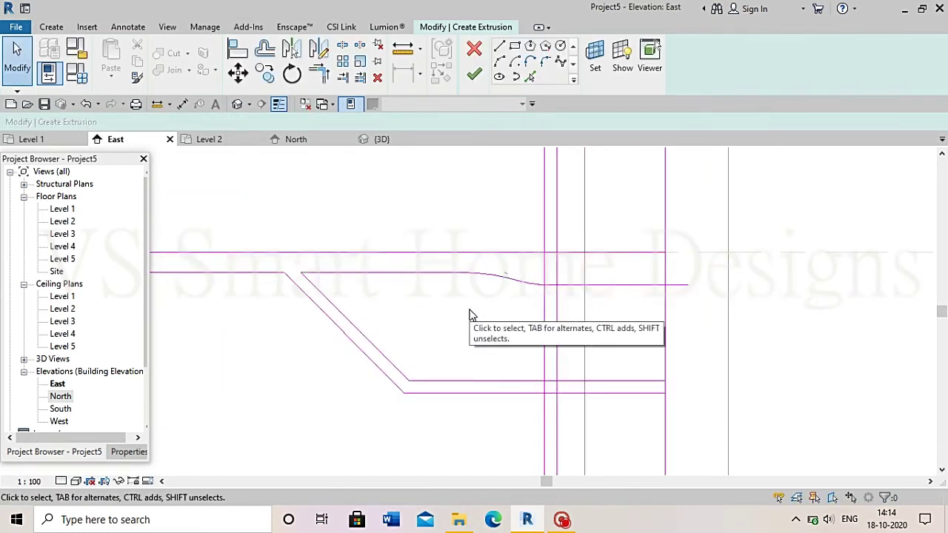
pyautogui.scroll(1, 579, 294)
pyautogui.scroll(2, 580, 296)
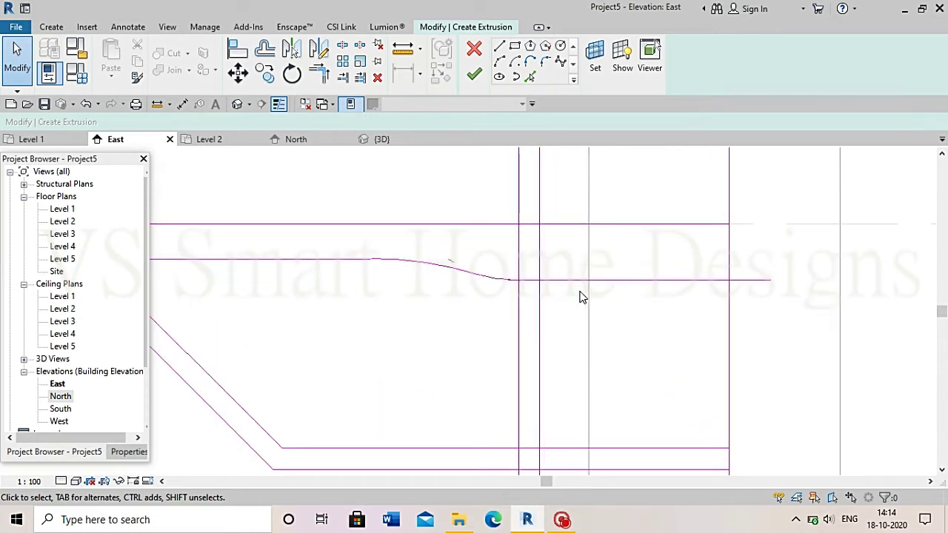
pyautogui.click(499, 46)
# Draw a short vertical sketch line down from the top intersection to serve as a mirror axis
pyautogui.click(518, 224)
pyautogui.click(539, 222)
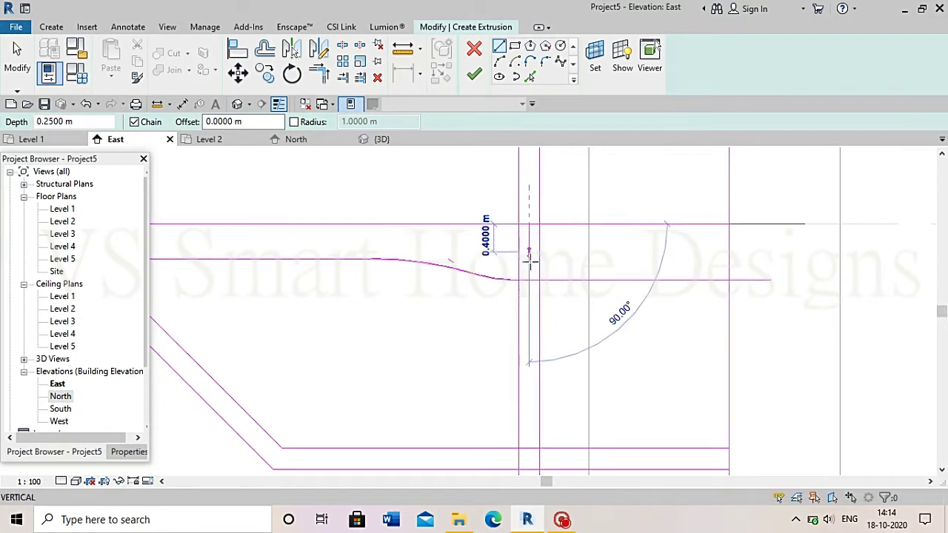
pyautogui.click(529, 259)
pyautogui.press('Escape')
pyautogui.press('Escape')
pyautogui.scroll(1, 522, 228)
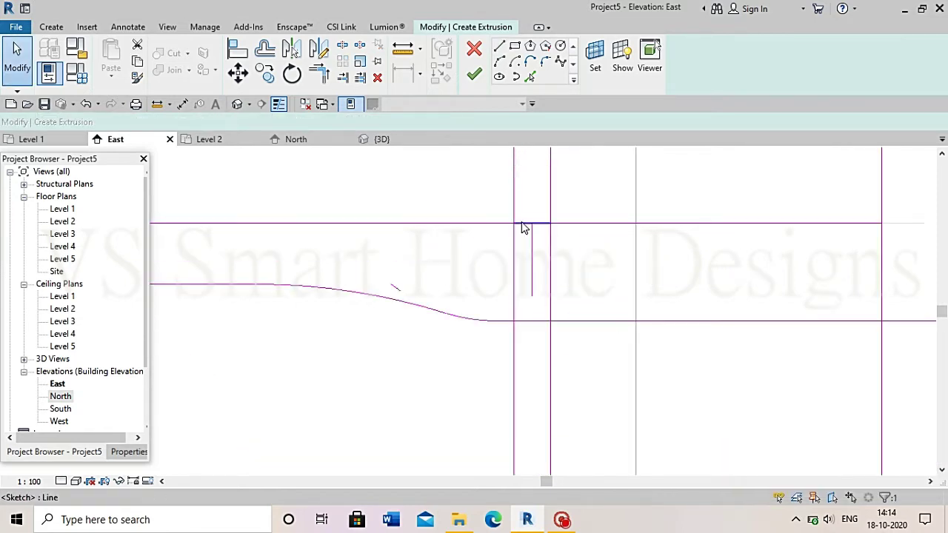
pyautogui.click(523, 225)
pyautogui.press('Escape')
# Mirror the curved top line about the short vertical line with Mirror - Pick Axis
pyautogui.scroll(-1, 527, 252)
pyautogui.scroll(-1, 524, 296)
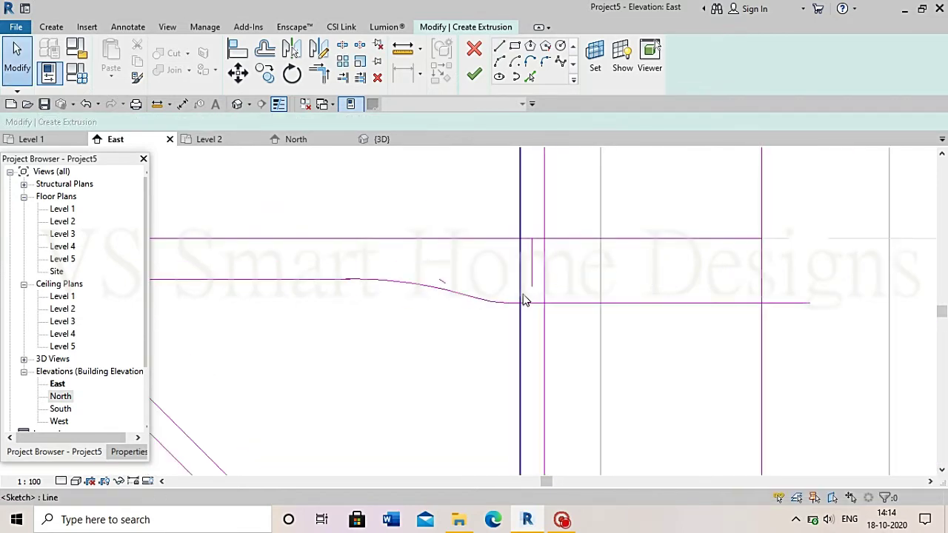
pyautogui.moveTo(321, 251); pyautogui.dragTo(501, 344)
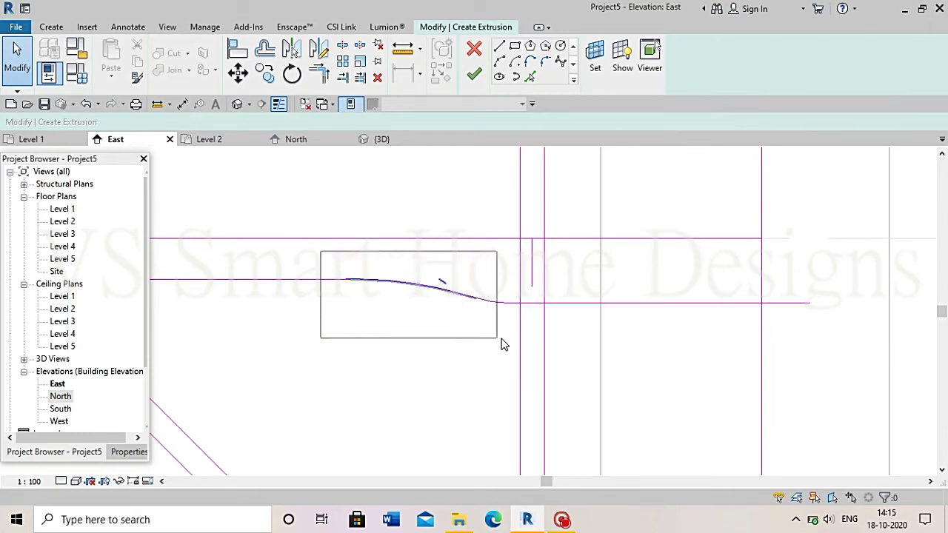
pyautogui.scroll(1, 481, 326)
pyautogui.scroll(1, 349, 304)
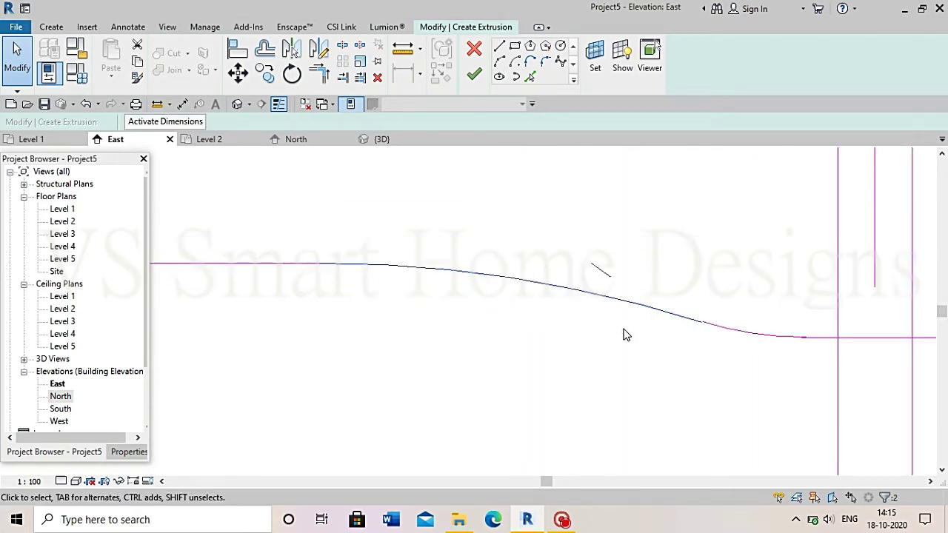
pyautogui.scroll(-1, 571, 338)
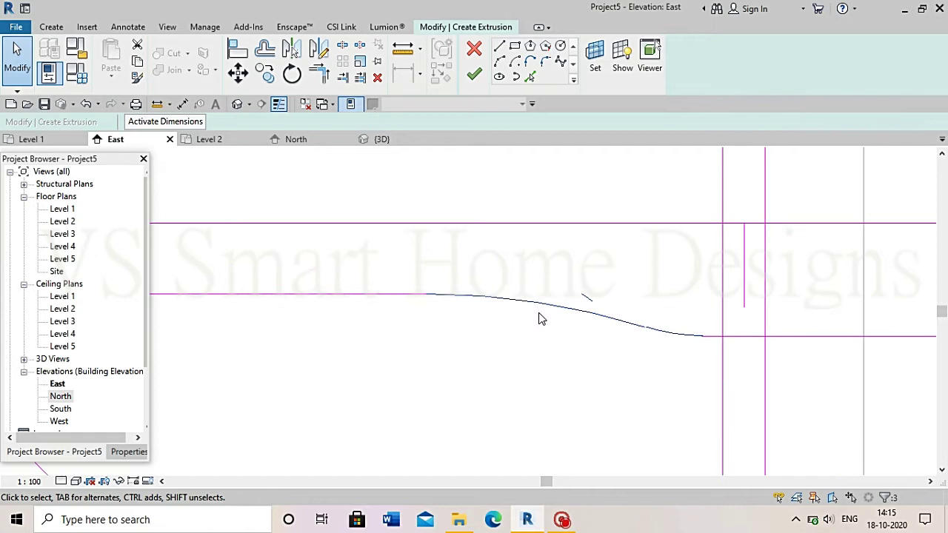
pyautogui.click(292, 50)
pyautogui.click(744, 264)
pyautogui.scroll(-2, 600, 301)
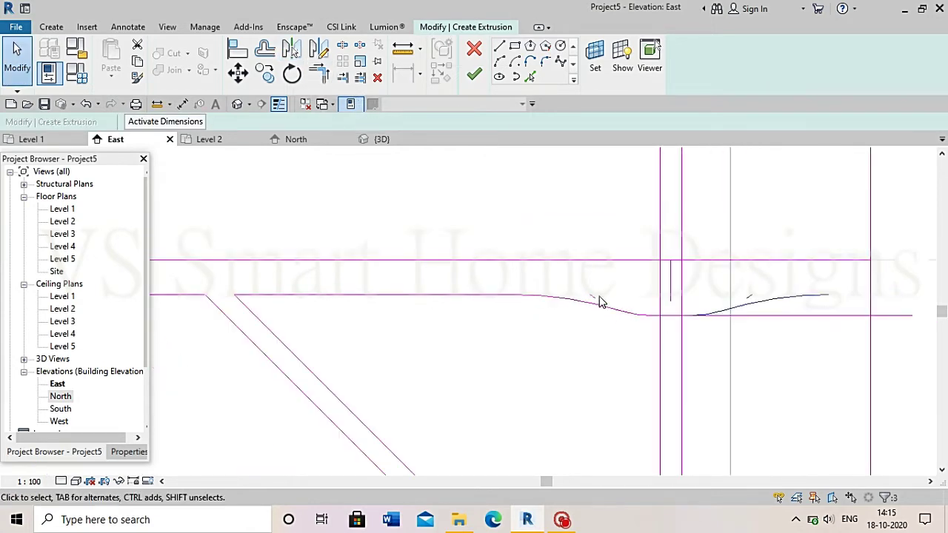
pyautogui.scroll(-1, 600, 300)
pyautogui.press('Escape')
# Restore the horizontal line after a trial delete, then corner it with the right-hand curve
pyautogui.scroll(-1, 721, 320)
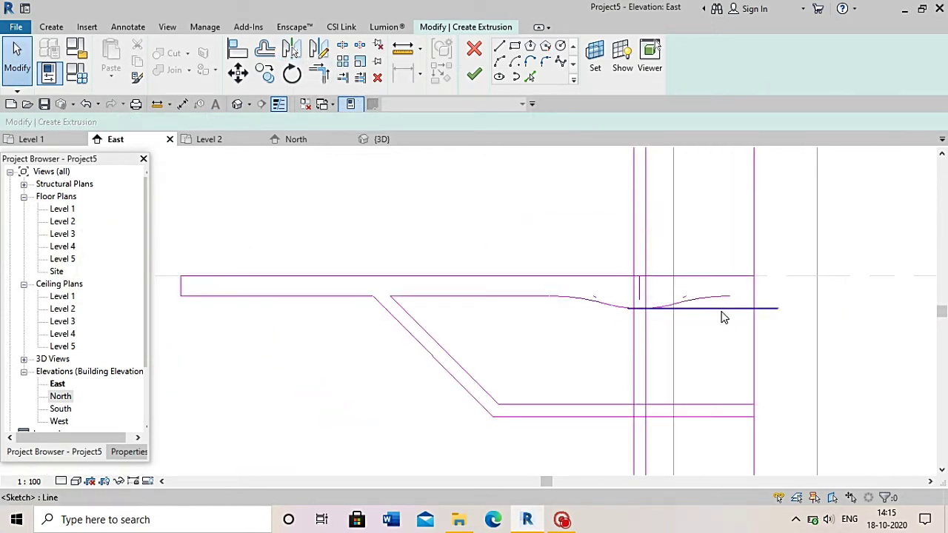
pyautogui.click(724, 317)
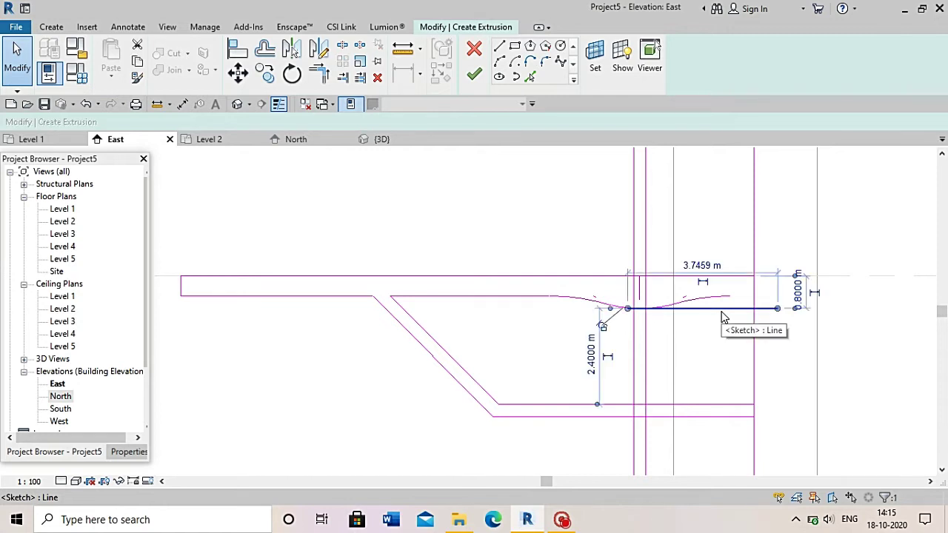
pyautogui.press('Delete')
pyautogui.scroll(1, 724, 317)
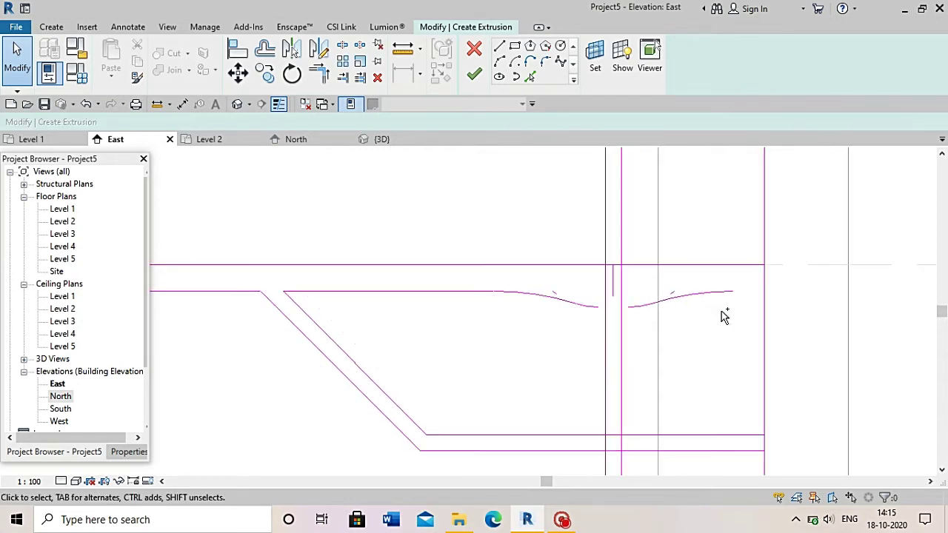
pyautogui.scroll(1, 645, 311)
pyautogui.hotkey('ctrl', 'z')
pyautogui.scroll(1, 645, 317)
pyautogui.scroll(1, 645, 317)
pyautogui.click(319, 74)
pyautogui.click(637, 321)
pyautogui.click(725, 321)
pyautogui.scroll(-1, 571, 333)
pyautogui.scroll(-1, 570, 335)
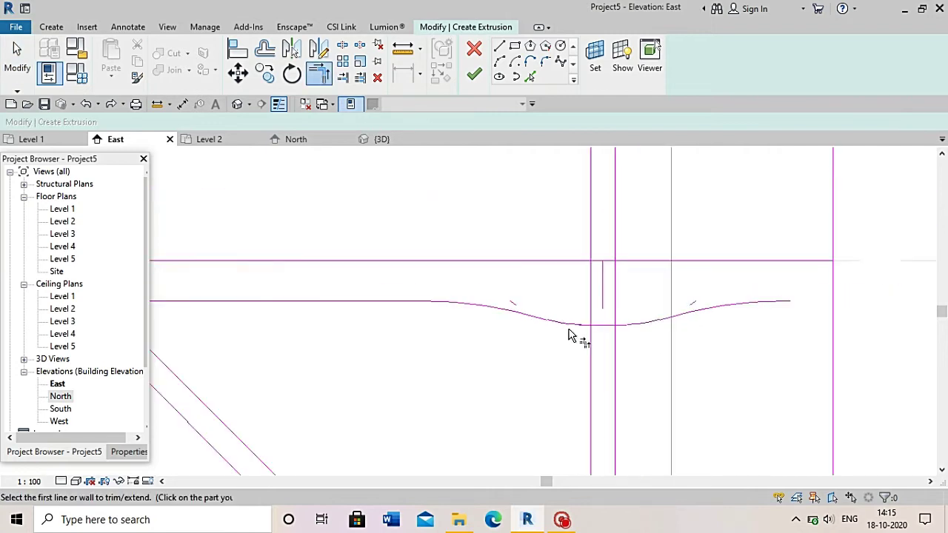
pyautogui.scroll(-1, 570, 336)
# Draw a short line (LI) from the curve's end across to the wall
pyautogui.press('l')
pyautogui.press('i')
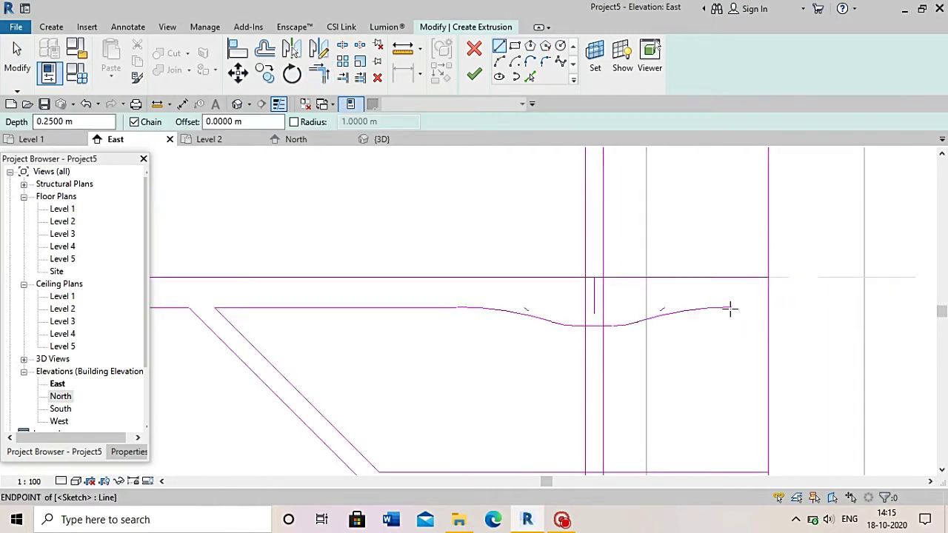
pyautogui.click(730, 308)
pyautogui.click(768, 308)
pyautogui.press('Escape')
pyautogui.press('Escape')
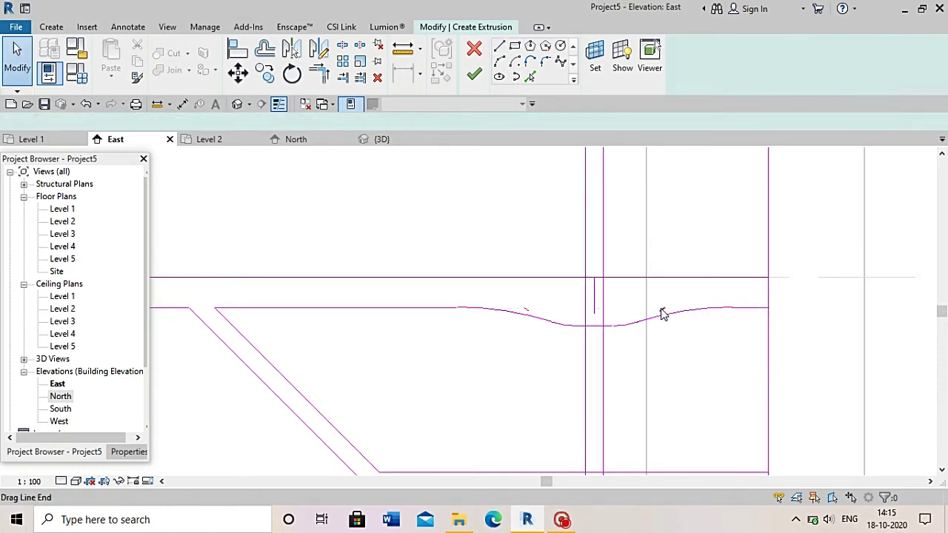
pyautogui.scroll(2, 596, 317)
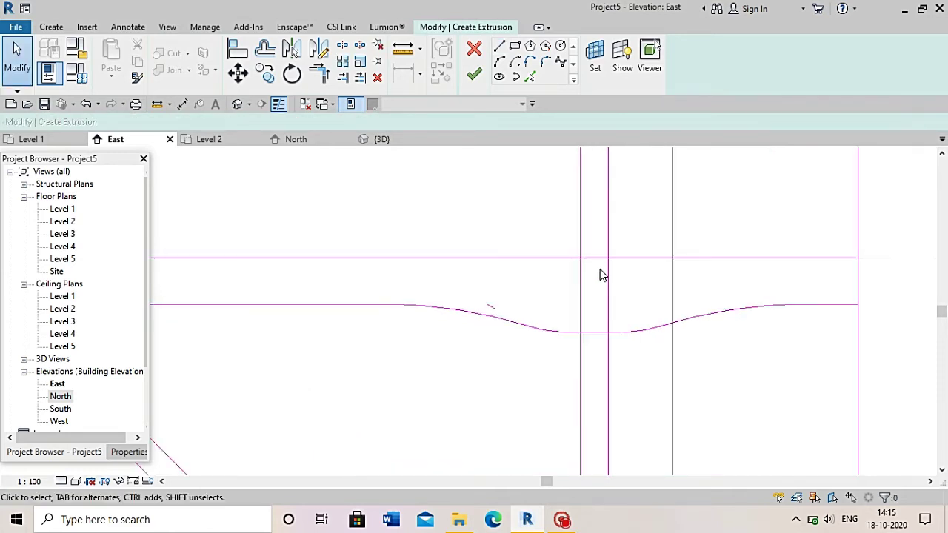
pyautogui.scroll(1, 563, 229)
# Trim both central vertical lines to their curves, then undo the last trim
pyautogui.click(323, 81)
pyautogui.click(551, 310)
pyautogui.click(560, 326)
pyautogui.click(593, 328)
pyautogui.click(613, 311)
pyautogui.scroll(-1, 557, 247)
pyautogui.scroll(-1, 555, 296)
pyautogui.scroll(1, 555, 338)
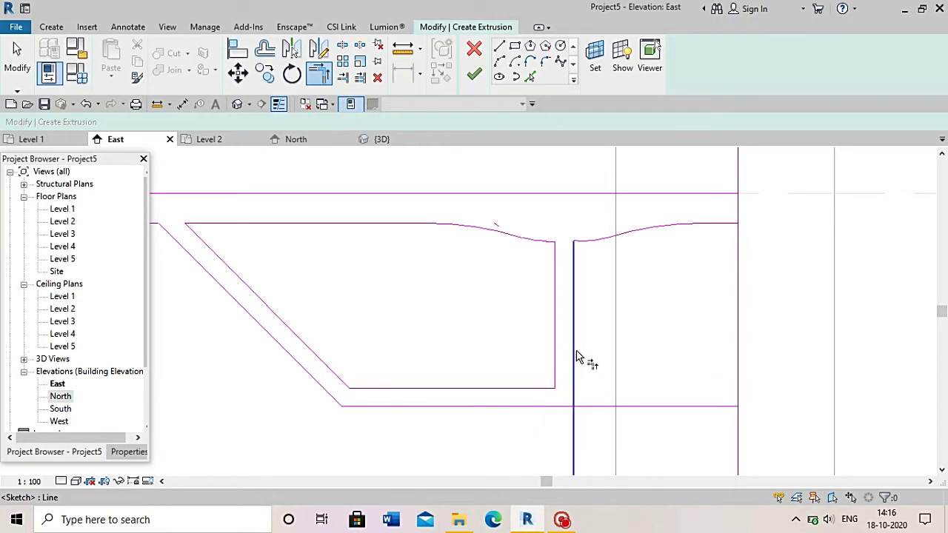
pyautogui.hotkey('ctrl', 'z')
# Split the lower horizontal line (SL) into two parts
pyautogui.press('s')
pyautogui.press('l')
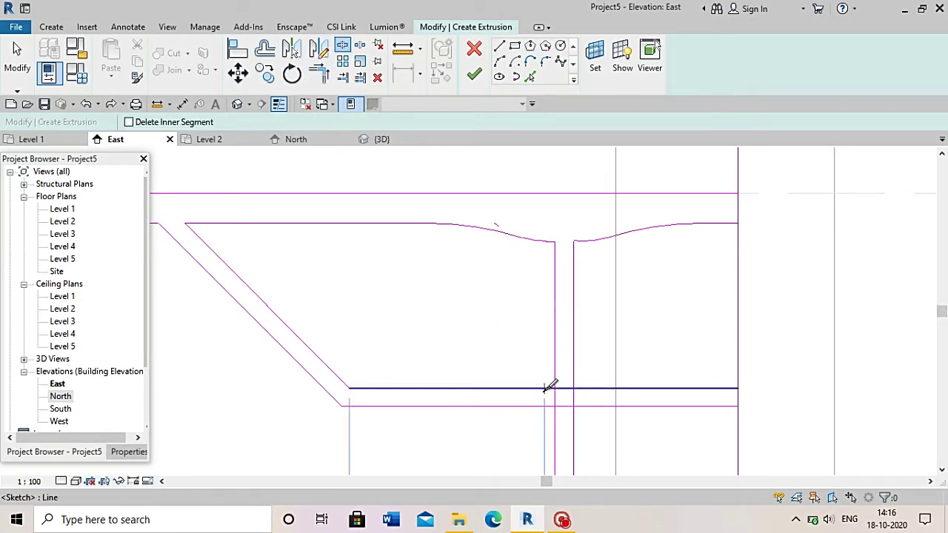
pyautogui.scroll(1, 546, 387)
pyautogui.click(580, 386)
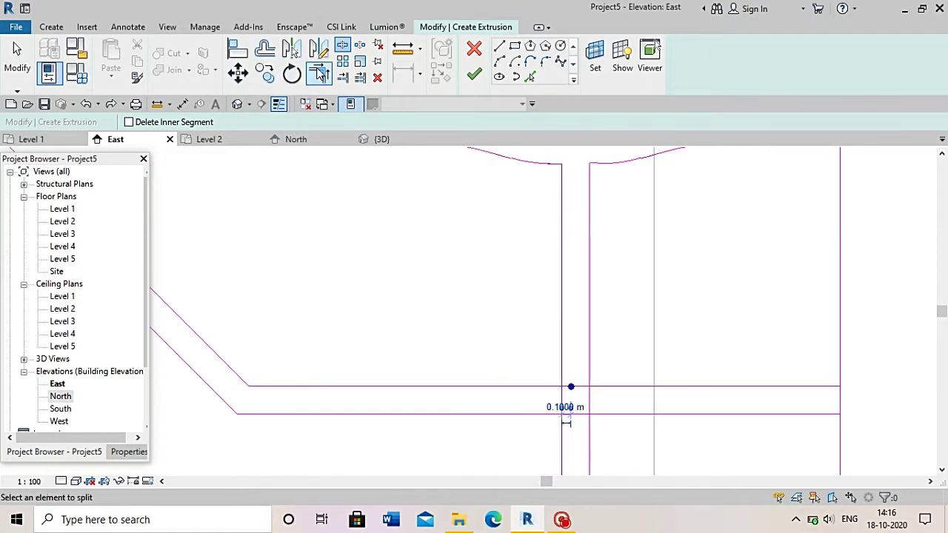
# Corner each half of the split bottom line to its vertical line with Trim/Extend (TR)
pyautogui.press('t')
pyautogui.press('r')
pyautogui.click(503, 387)
pyautogui.click(560, 341)
pyautogui.click(588, 363)
pyautogui.click(622, 388)
pyautogui.scroll(-1, 419, 368)
pyautogui.scroll(-1, 392, 371)
pyautogui.scroll(-1, 391, 372)
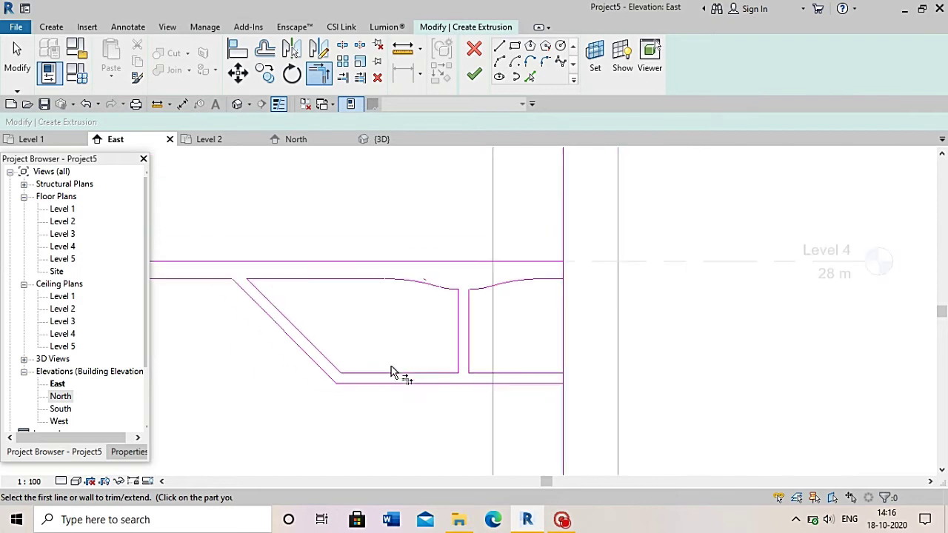
pyautogui.scroll(1, 408, 320)
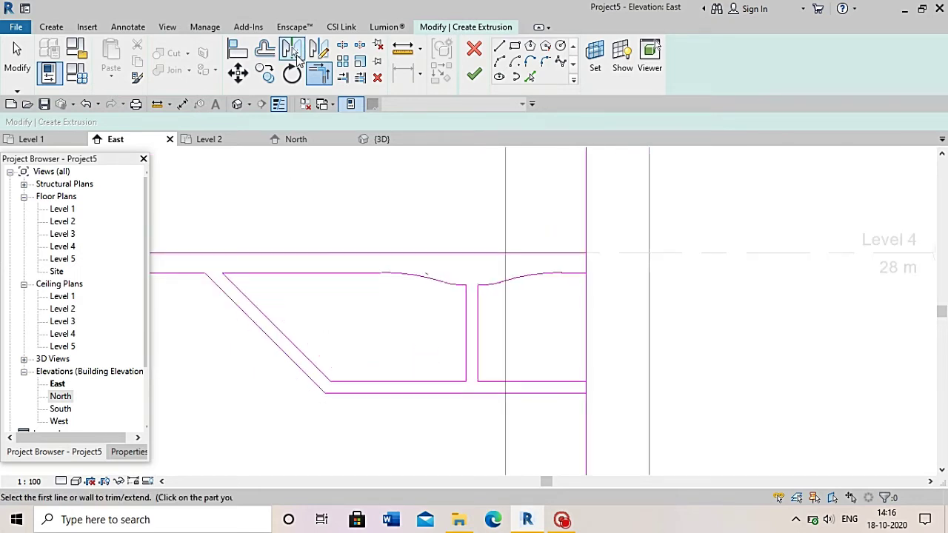
# Fillet the inner and outer diagonals to the bottom lines, outer radius 3.3 m
pyautogui.click(544, 61)
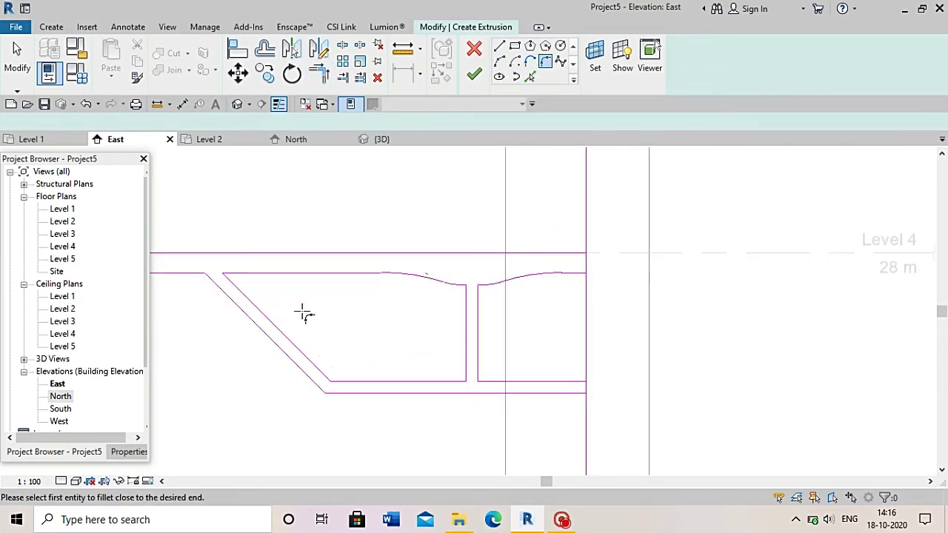
pyautogui.click(334, 375)
pyautogui.click(348, 381)
pyautogui.scroll(1, 329, 376)
pyautogui.scroll(1, 328, 374)
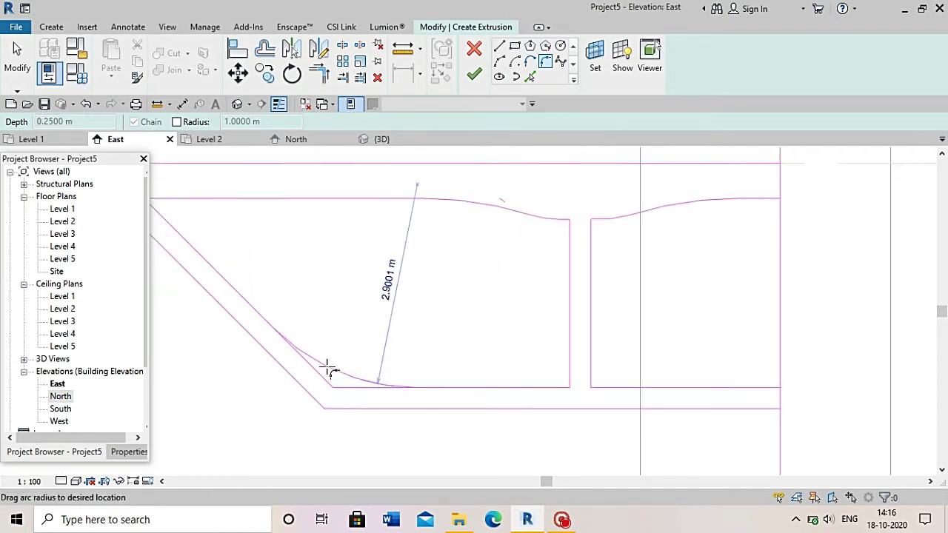
pyautogui.click(296, 374)
pyautogui.click(333, 372)
pyautogui.click(395, 431)
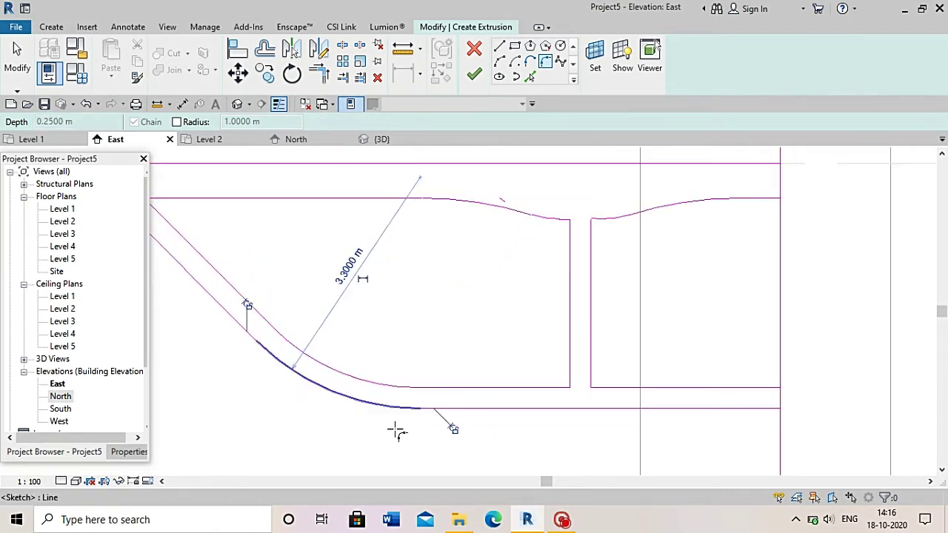
pyautogui.scroll(-2, 427, 423)
pyautogui.click(422, 385)
# Start a brace line from the fillet arc
pyautogui.scroll(1, 424, 384)
pyautogui.click(499, 46)
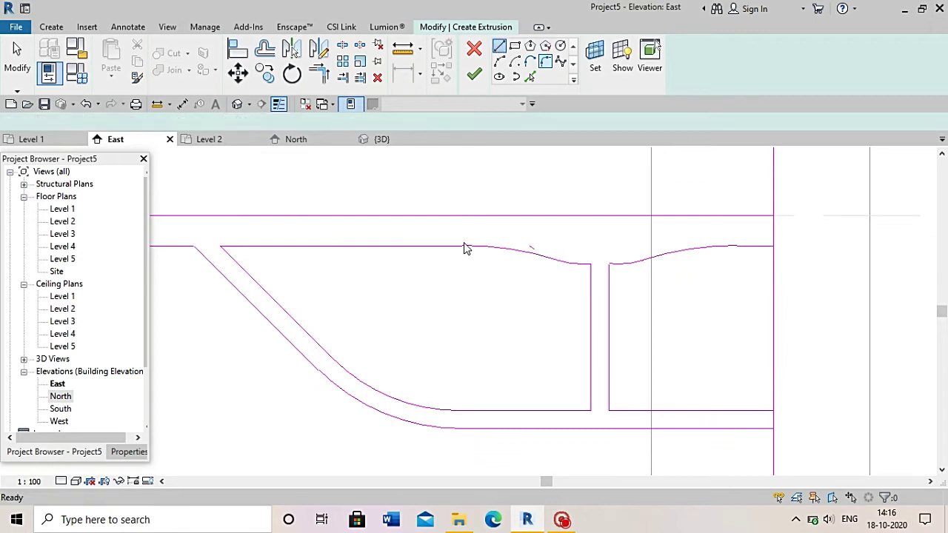
pyautogui.click(390, 395)
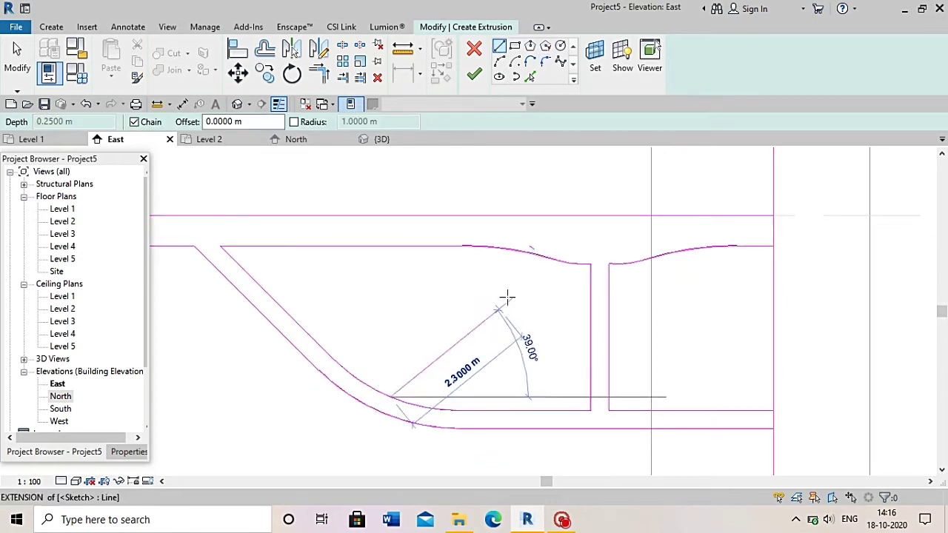
# End the brace line on the top curve and offset a copy 0.3 m
pyautogui.click(545, 256)
pyautogui.scroll(1, 449, 348)
pyautogui.press('Escape')
pyautogui.press('Escape')
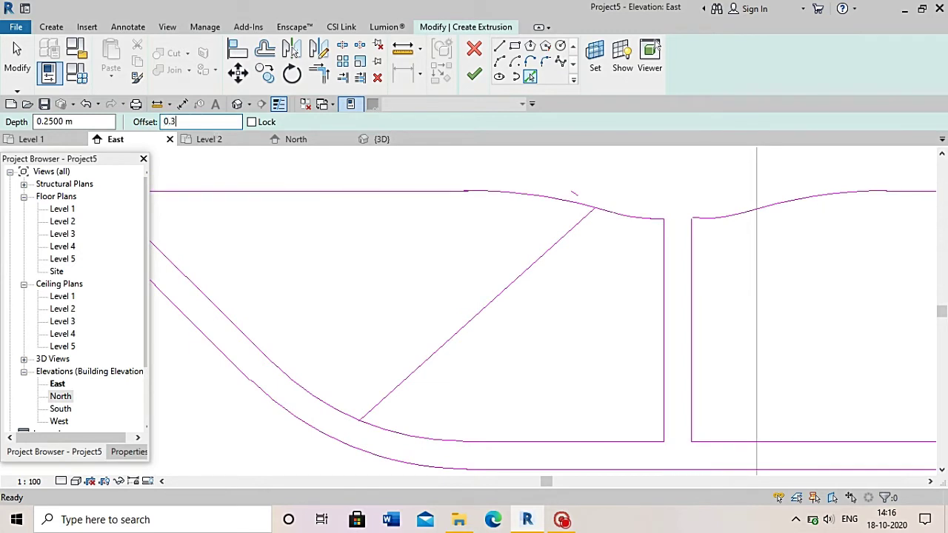
pyautogui.click(493, 314)
pyautogui.scroll(2, 493, 325)
pyautogui.scroll(-1, 493, 345)
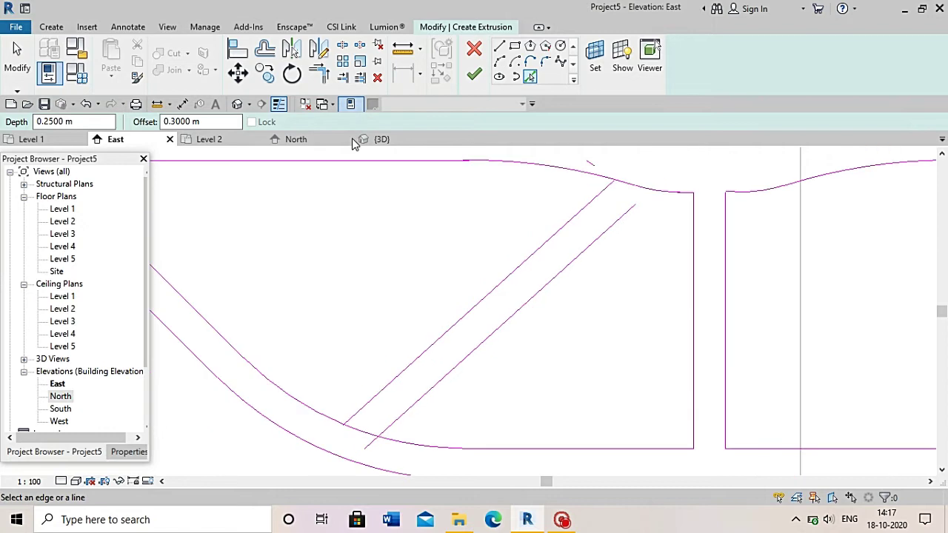
# Corner both brace lines with the top curve using Trim/Extend to Corner
pyautogui.click(345, 45)
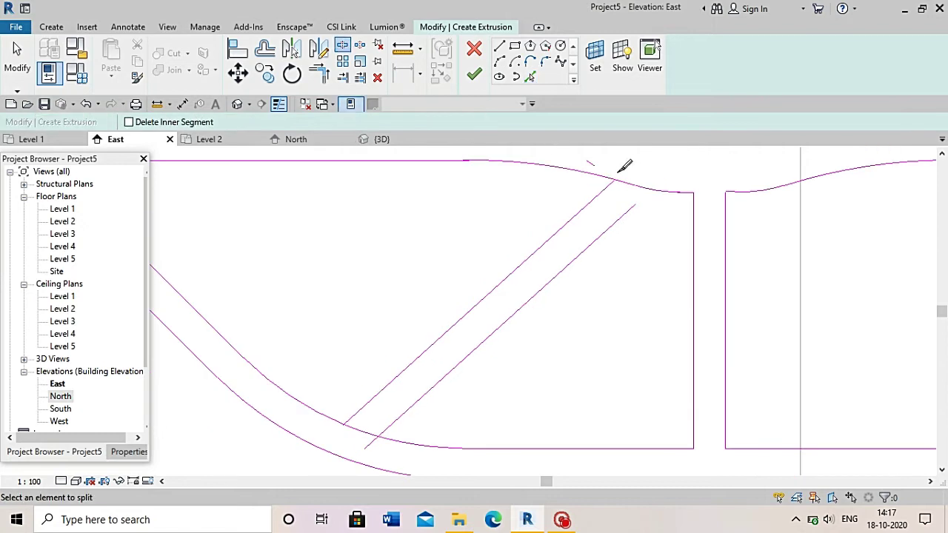
pyautogui.click(319, 73)
pyautogui.click(602, 245)
pyautogui.click(669, 194)
pyautogui.click(599, 177)
pyautogui.click(563, 226)
# Split the bottom curve at the brace and corner the brace to the inner bottom curve
pyautogui.click(345, 47)
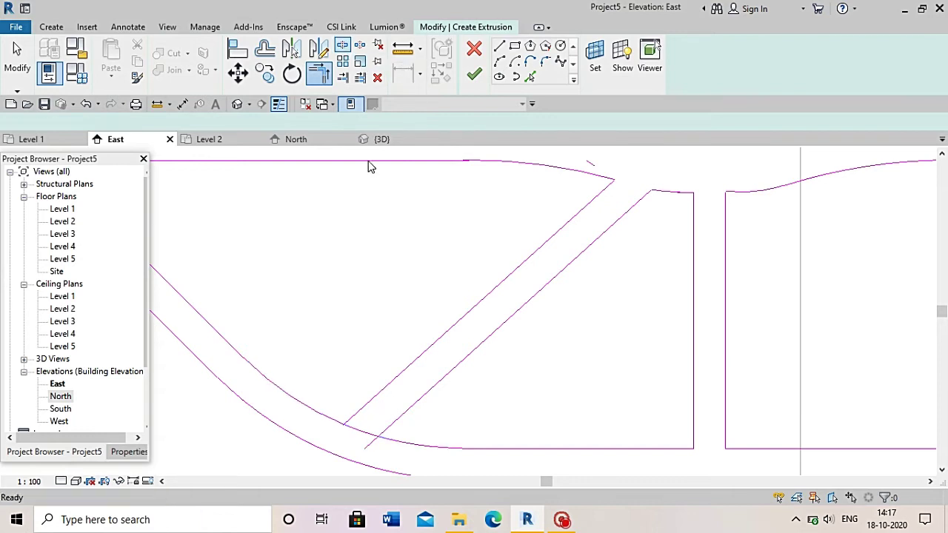
pyautogui.click(359, 431)
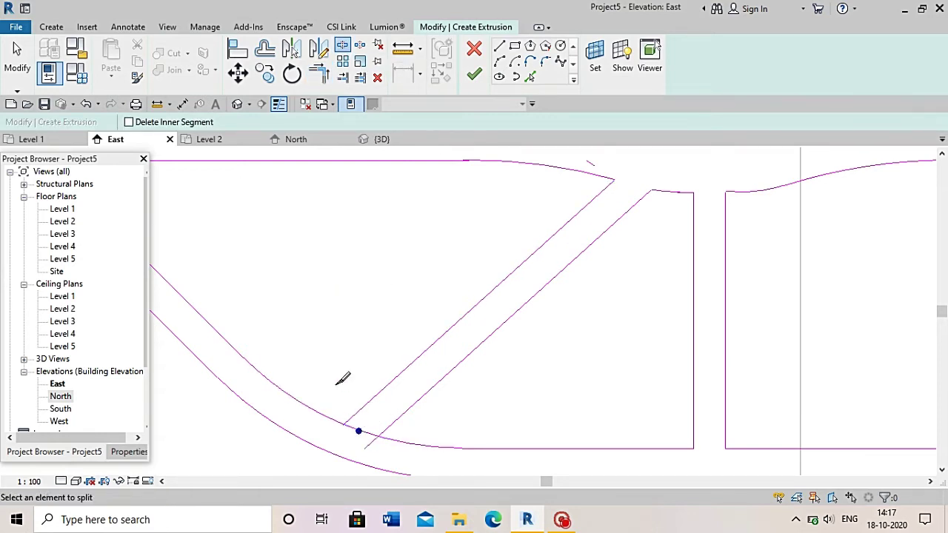
pyautogui.scroll(1, 342, 378)
pyautogui.click(319, 72)
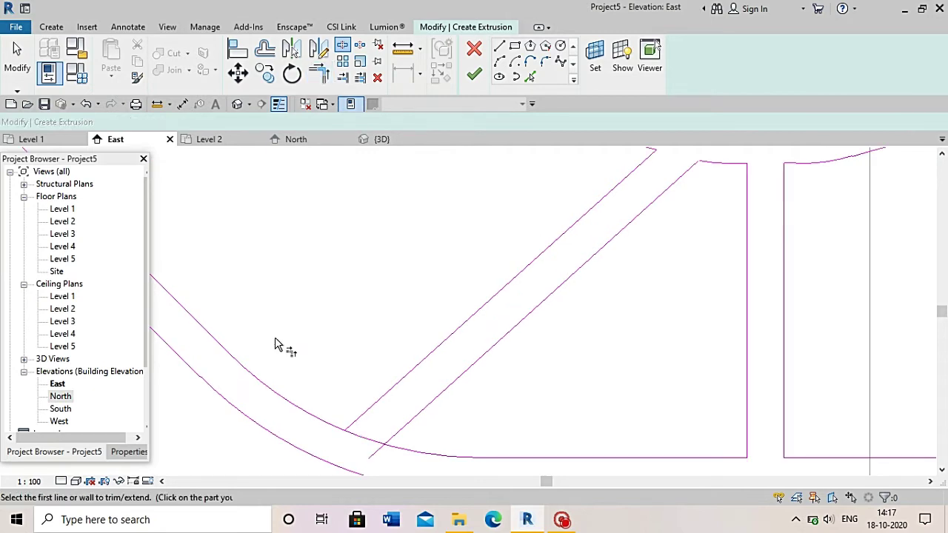
pyautogui.scroll(-1, 335, 306)
pyautogui.click(374, 388)
pyautogui.click(397, 406)
pyautogui.scroll(-1, 402, 322)
pyautogui.scroll(-2, 571, 292)
pyautogui.scroll(1, 478, 286)
pyautogui.scroll(2, 478, 286)
pyautogui.press('Escape')
pyautogui.press('Escape')
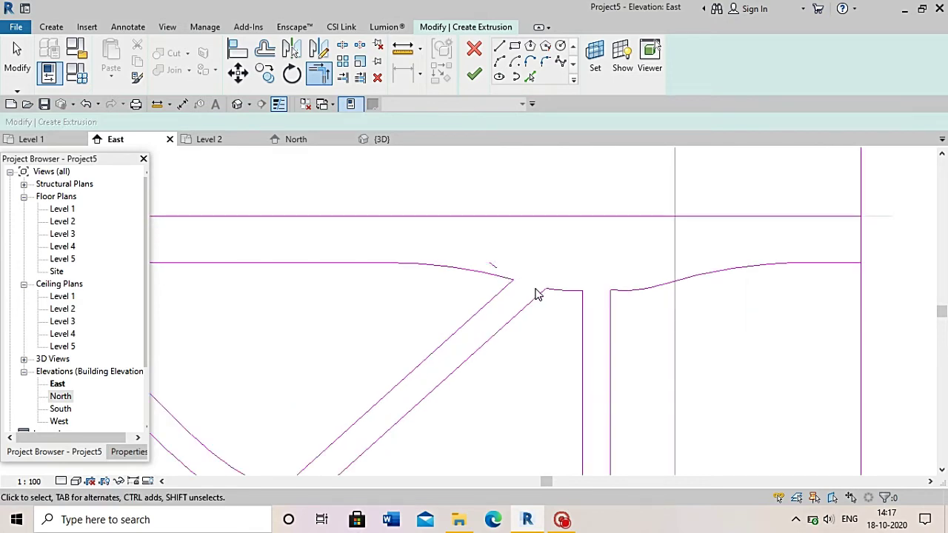
# Delete the tiny leftover stub near the top curve
pyautogui.click(492, 265)
pyautogui.press('Delete')
pyautogui.scroll(-2, 494, 263)
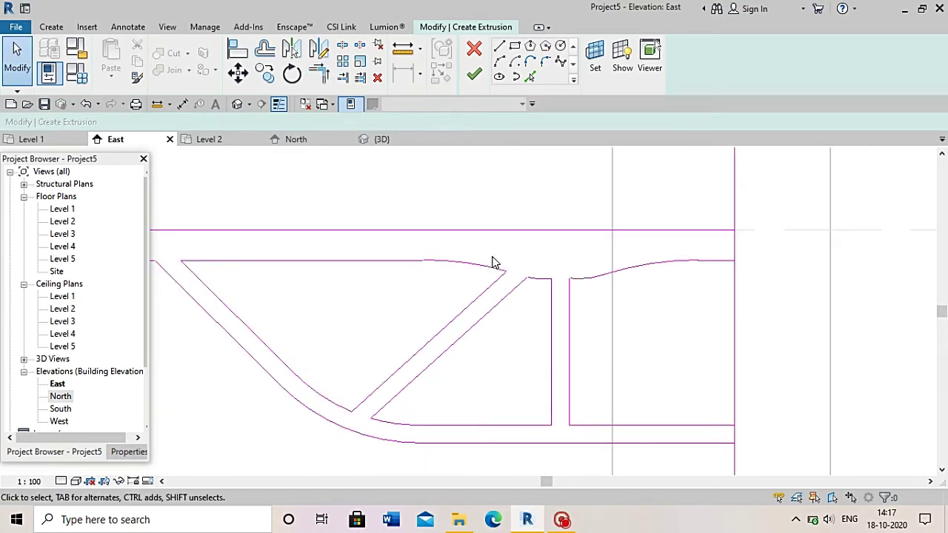
# Select the half-sketch and mirror it across the central axis
pyautogui.scroll(-1, 495, 263)
pyautogui.scroll(-1, 461, 265)
pyautogui.scroll(1, 314, 262)
pyautogui.scroll(-1, 248, 216)
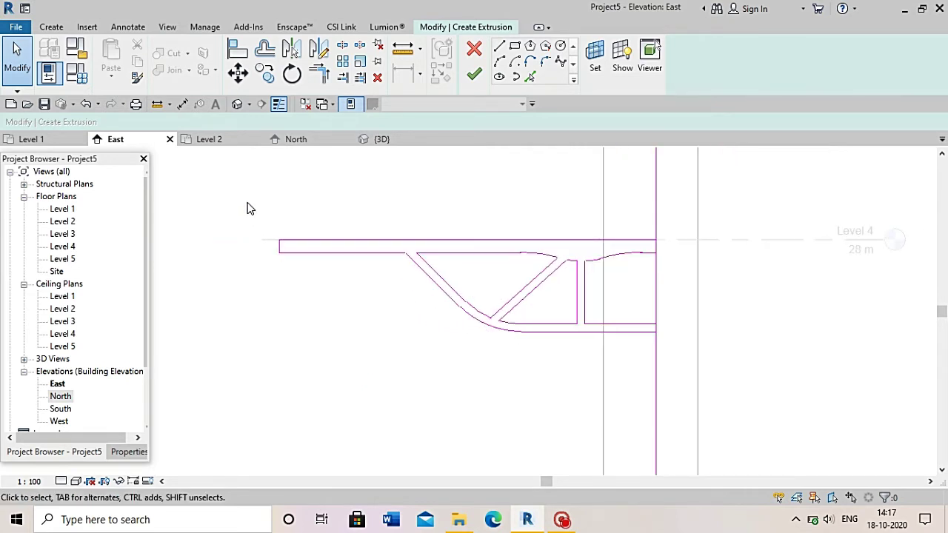
pyautogui.moveTo(244, 197); pyautogui.dragTo(675, 415)
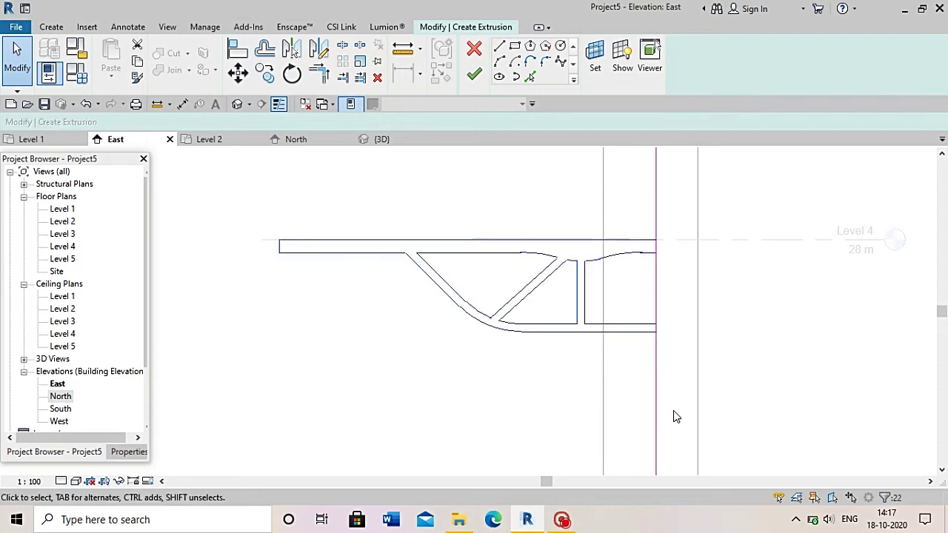
pyautogui.scroll(1, 639, 362)
pyautogui.click(294, 56)
pyautogui.click(657, 363)
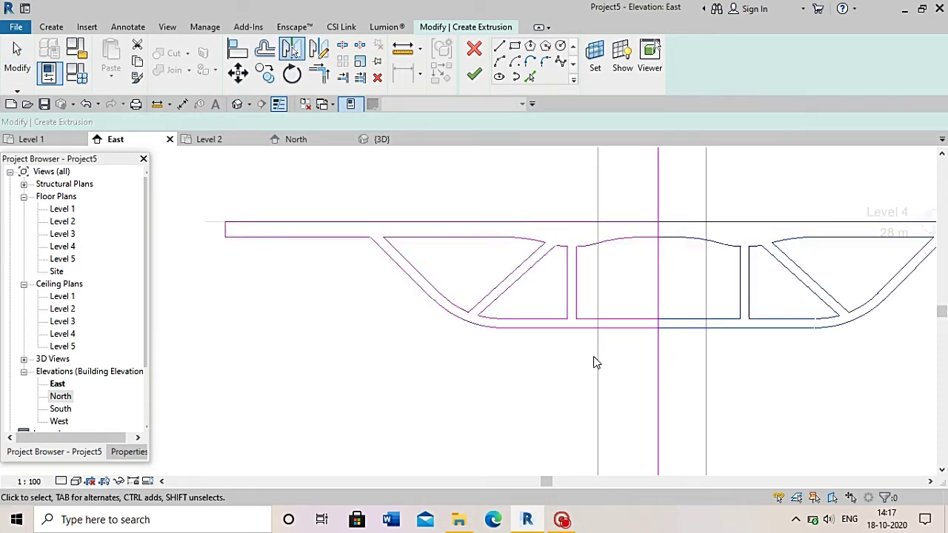
# Zoom around the mirrored sketch to inspect the symmetric bays
pyautogui.scroll(-1, 592, 361)
pyautogui.scroll(-1, 592, 362)
pyautogui.scroll(-2, 588, 356)
pyautogui.scroll(2, 586, 359)
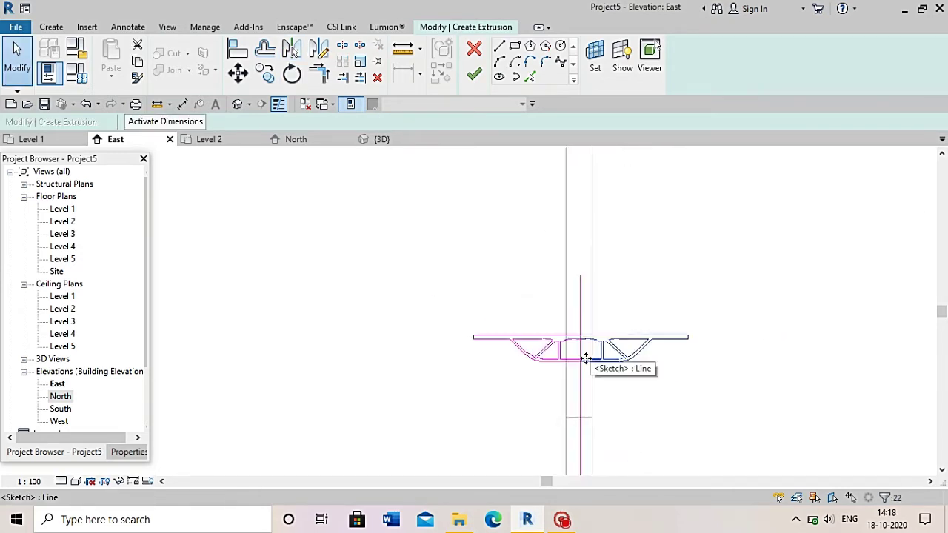
pyautogui.scroll(2, 581, 377)
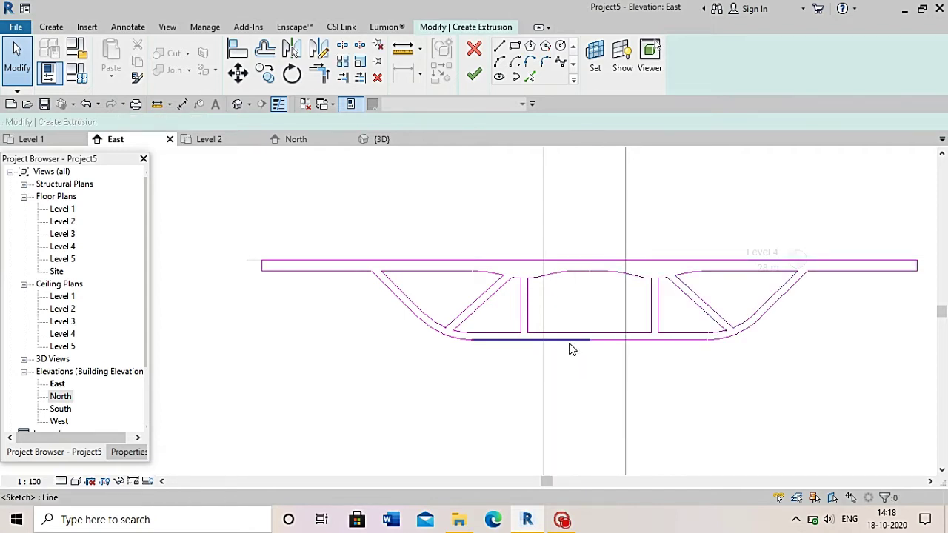
pyautogui.scroll(-2, 570, 351)
pyautogui.scroll(1, 503, 303)
pyautogui.scroll(1, 381, 274)
pyautogui.scroll(2, 533, 347)
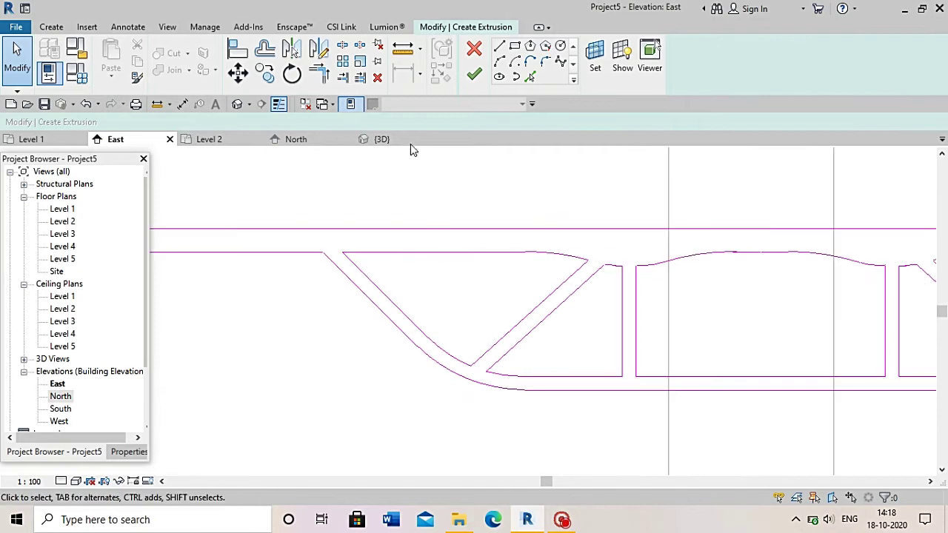
# Fillet the lower bay's acute corner at 0.3 m and the V corner at 1.3 m
pyautogui.click(544, 62)
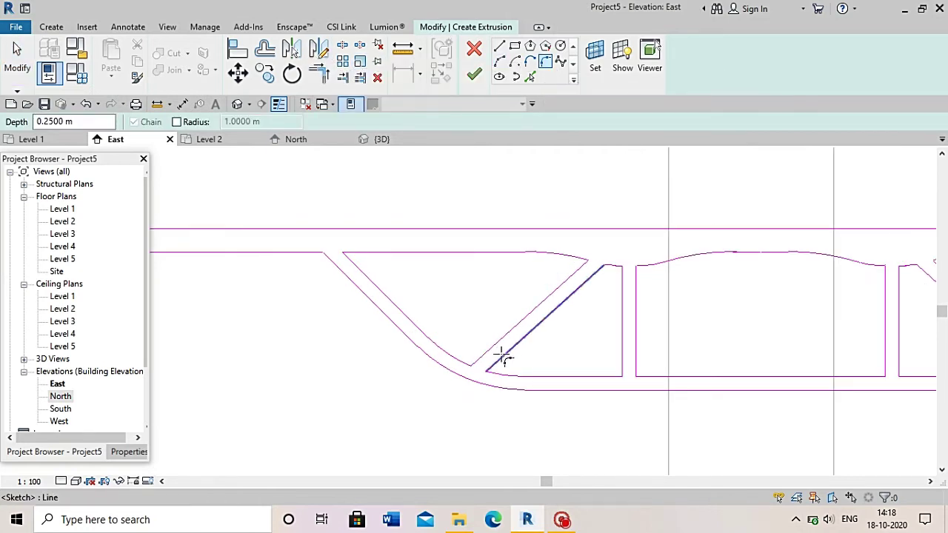
pyautogui.scroll(-2, 528, 361)
pyautogui.press('Escape')
pyautogui.scroll(2, 472, 269)
pyautogui.scroll(1, 496, 222)
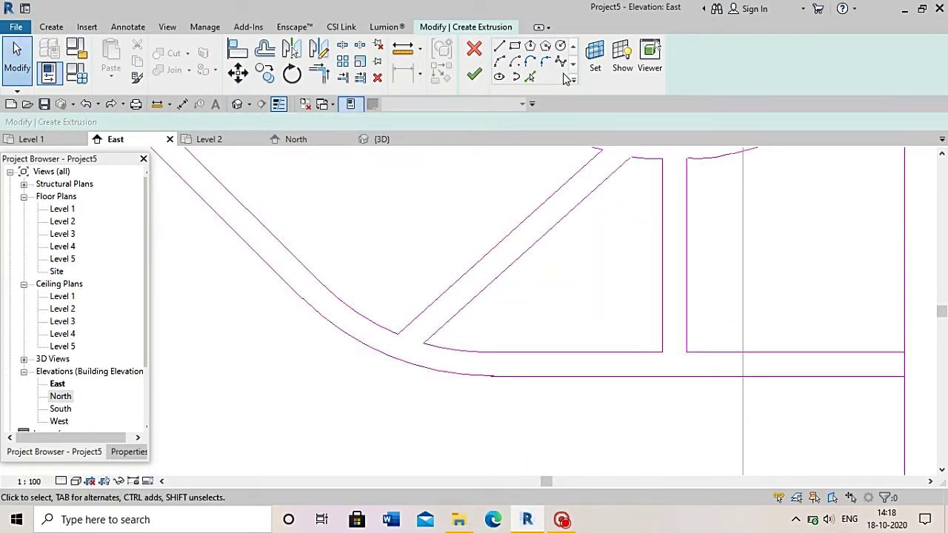
pyautogui.press('Return')
pyautogui.click(498, 276)
pyautogui.click(472, 340)
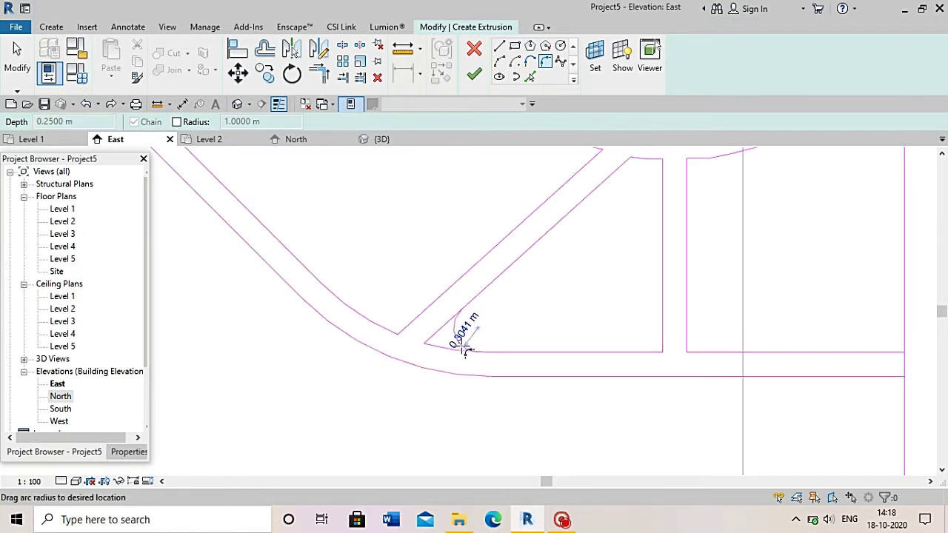
pyautogui.click(467, 339)
pyautogui.click(419, 311)
pyautogui.click(371, 315)
pyautogui.click(398, 308)
# Round the outer V corner with a 0.9 m arc and the small bay's acute corner at 0.2 m
pyautogui.scroll(1, 420, 340)
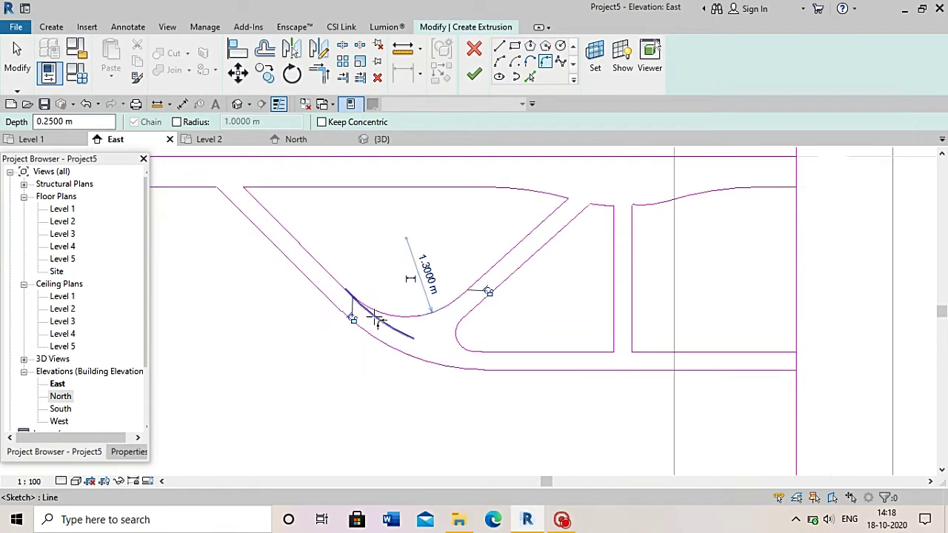
pyautogui.scroll(1, 327, 268)
pyautogui.scroll(1, 364, 322)
pyautogui.scroll(1, 364, 321)
pyautogui.scroll(1, 406, 268)
pyautogui.scroll(-2, 410, 269)
pyautogui.scroll(-2, 415, 259)
pyautogui.scroll(2, 408, 277)
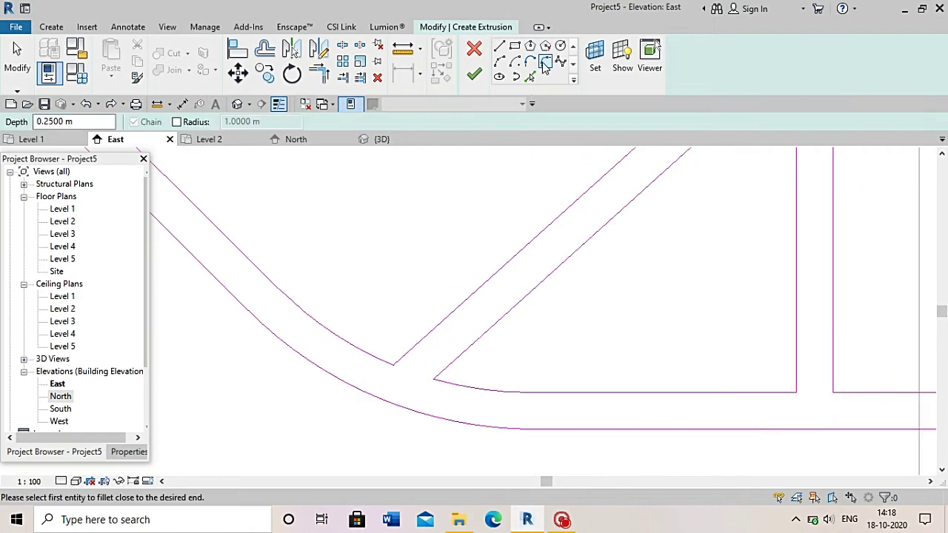
pyautogui.click(370, 353)
pyautogui.click(417, 340)
pyautogui.click(381, 339)
pyautogui.scroll(-1, 370, 282)
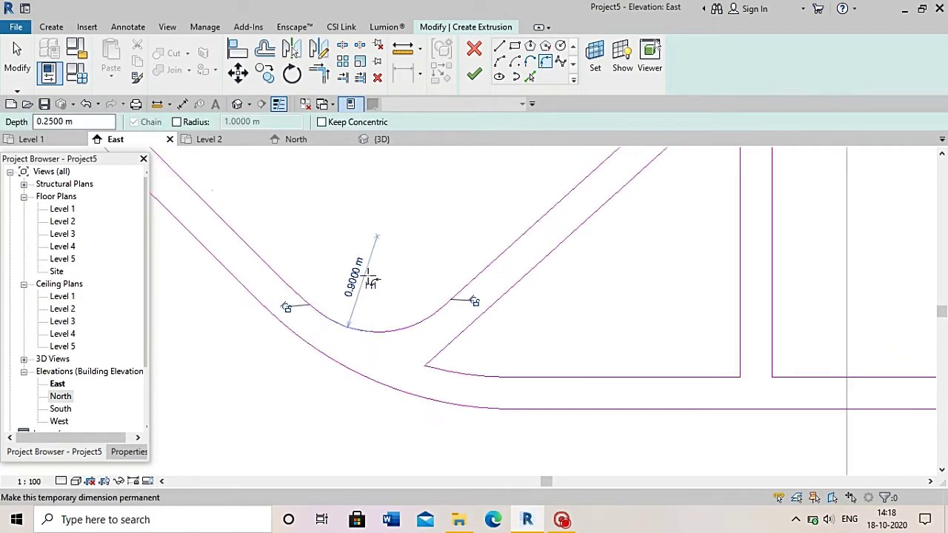
pyautogui.scroll(-2, 370, 280)
pyautogui.scroll(2, 415, 304)
pyautogui.click(433, 304)
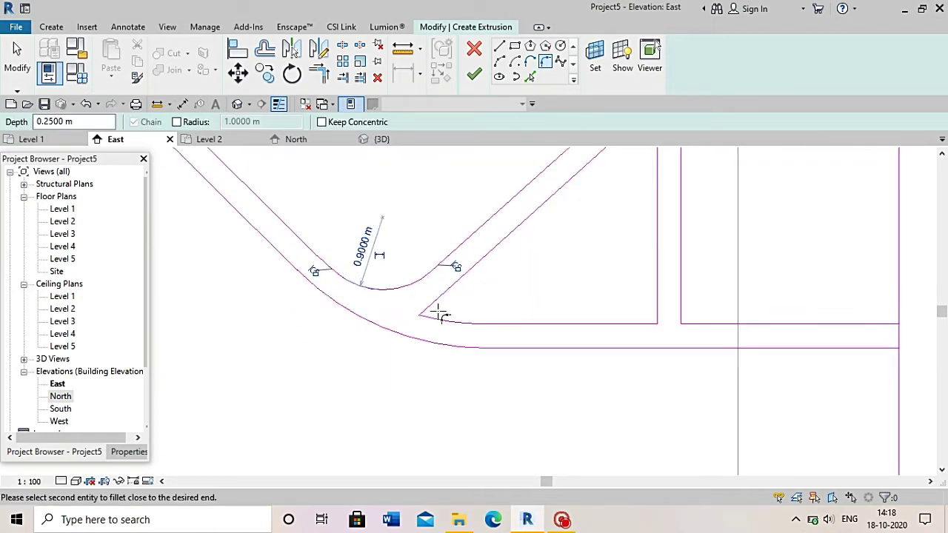
pyautogui.click(435, 317)
pyautogui.click(445, 320)
# Fillet the small bay's right corner and the central bay's left corner, each at 0.6 m
pyautogui.click(610, 324)
pyautogui.click(657, 296)
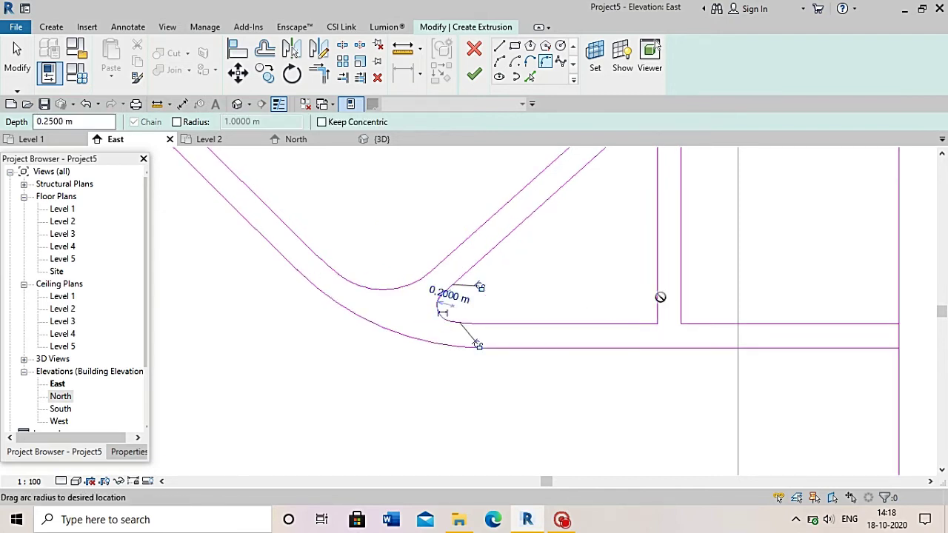
pyautogui.click(647, 311)
pyautogui.click(682, 295)
pyautogui.click(709, 324)
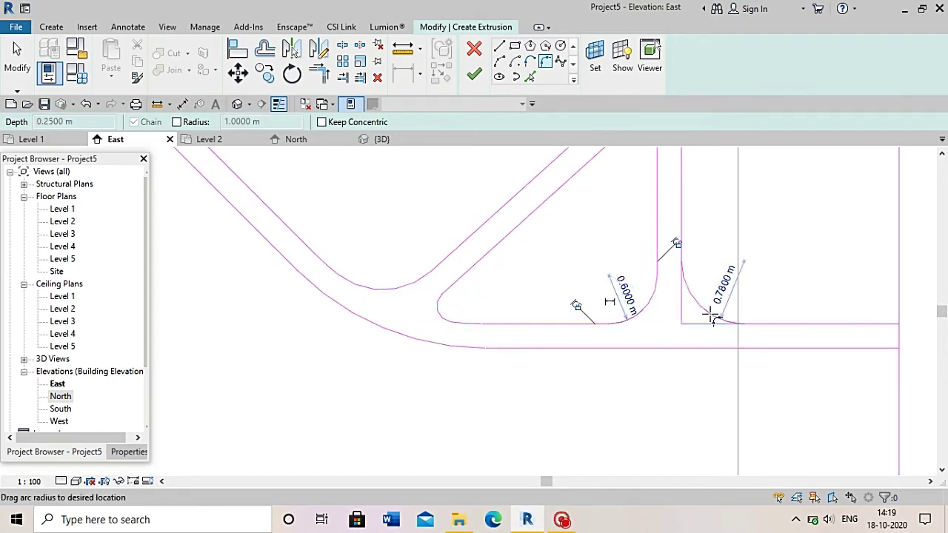
pyautogui.click(707, 320)
# Round the upper bay's sharp corner at 0.3 m and the slab-to-slope junction at 1.4 m
pyautogui.scroll(-1, 641, 319)
pyautogui.scroll(-1, 536, 296)
pyautogui.scroll(-1, 535, 296)
pyautogui.scroll(-1, 536, 296)
pyautogui.scroll(2, 428, 224)
pyautogui.click(412, 250)
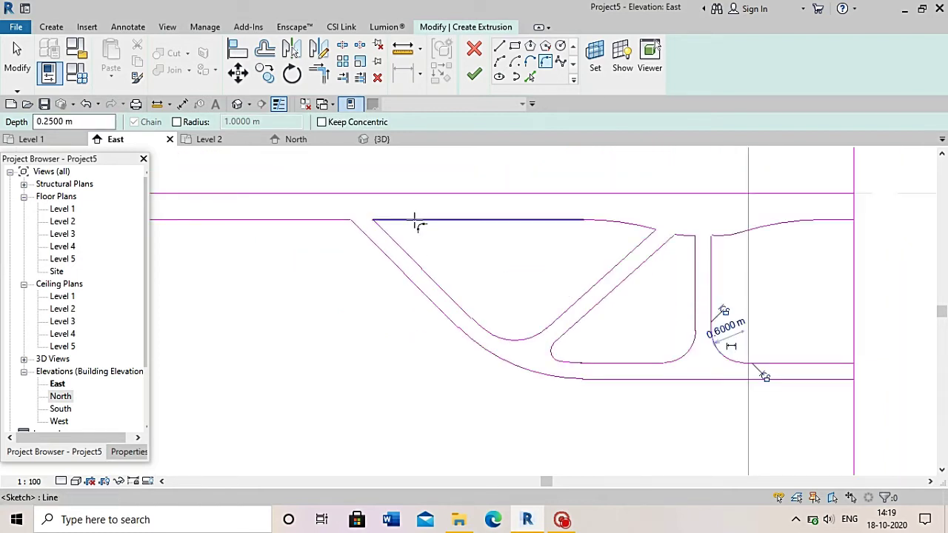
pyautogui.click(417, 219)
pyautogui.click(429, 240)
pyautogui.scroll(-1, 472, 263)
pyautogui.click(368, 235)
pyautogui.click(385, 286)
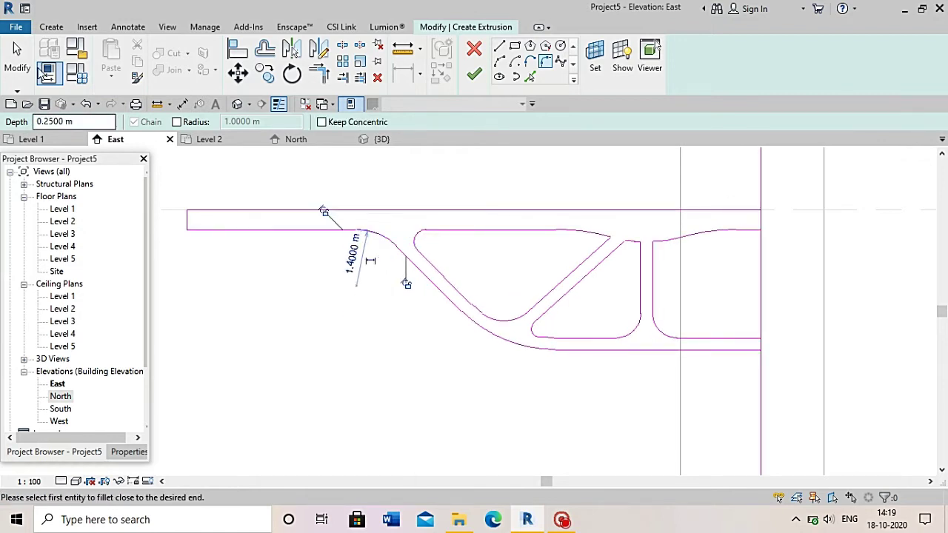
# Mirror the whole left half of the profile about the centre line onto the right
pyautogui.press('Escape')
pyautogui.scroll(-2, 445, 271)
pyautogui.scroll(-1, 445, 271)
pyautogui.moveTo(260, 194); pyautogui.dragTo(680, 345)
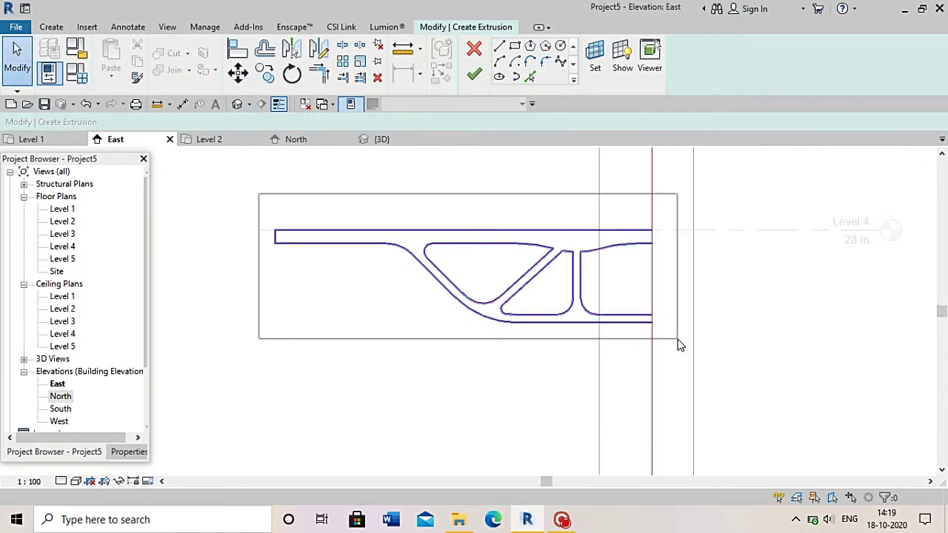
pyautogui.scroll(1, 651, 296)
pyautogui.press('m')
pyautogui.press('m')
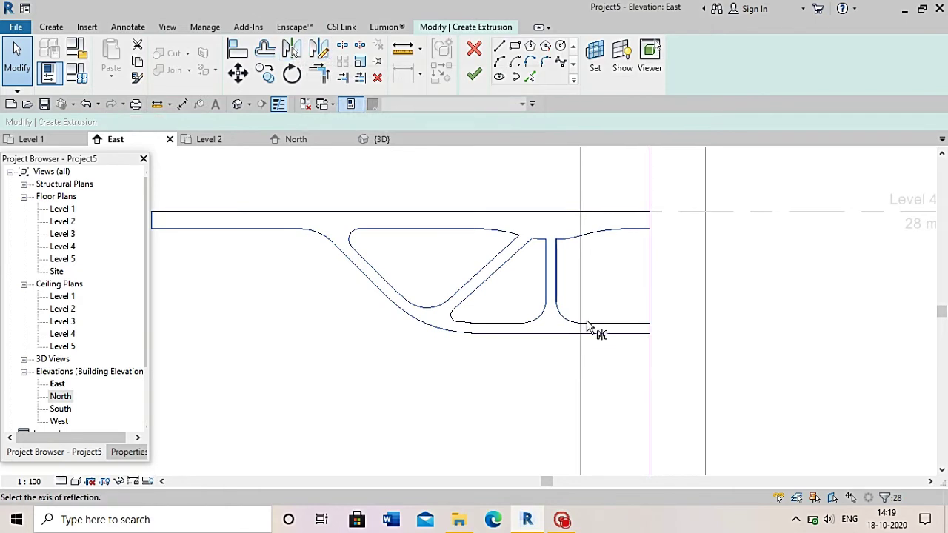
pyautogui.click(652, 385)
pyautogui.scroll(-1, 604, 370)
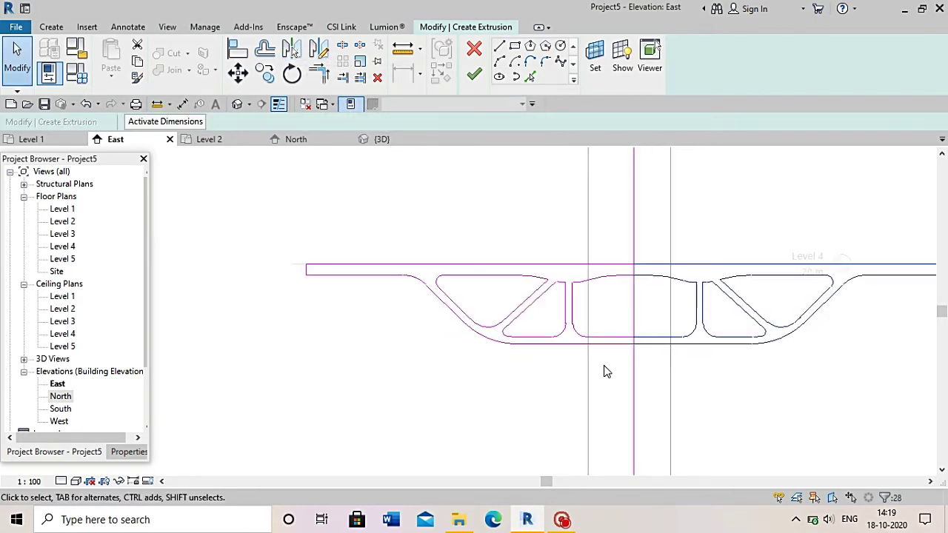
pyautogui.scroll(1, 655, 337)
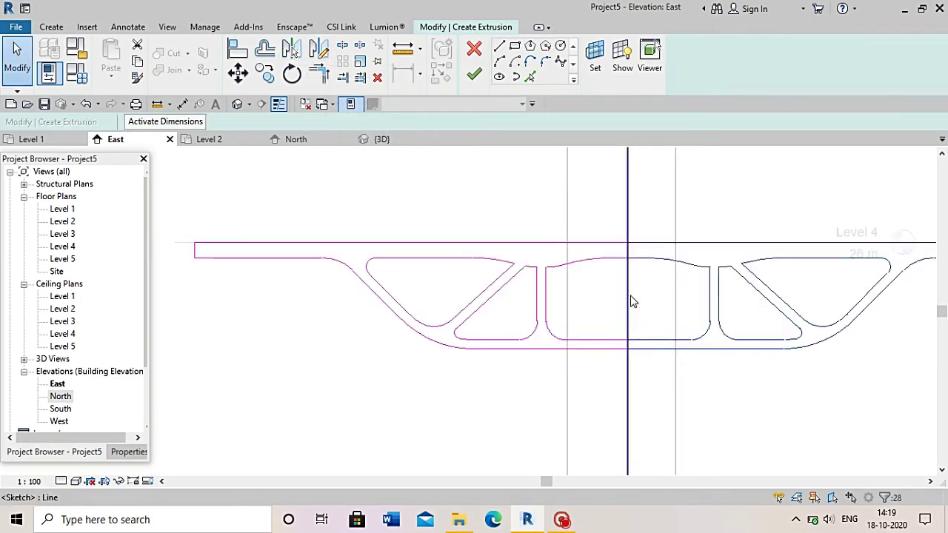
pyautogui.scroll(-1, 577, 296)
pyautogui.scroll(2, 318, 243)
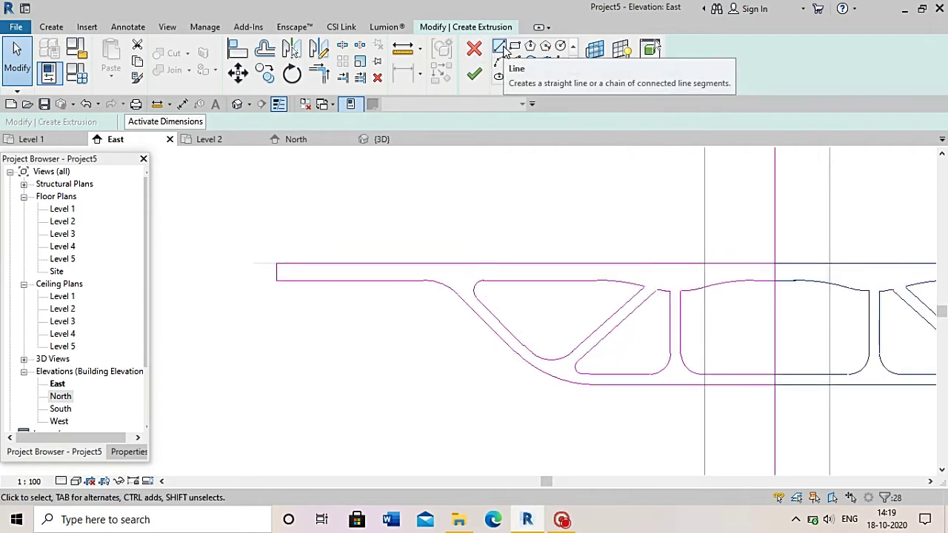
# Draw a short upright above the slab's left end and a top edge across to its right end
pyautogui.click(501, 47)
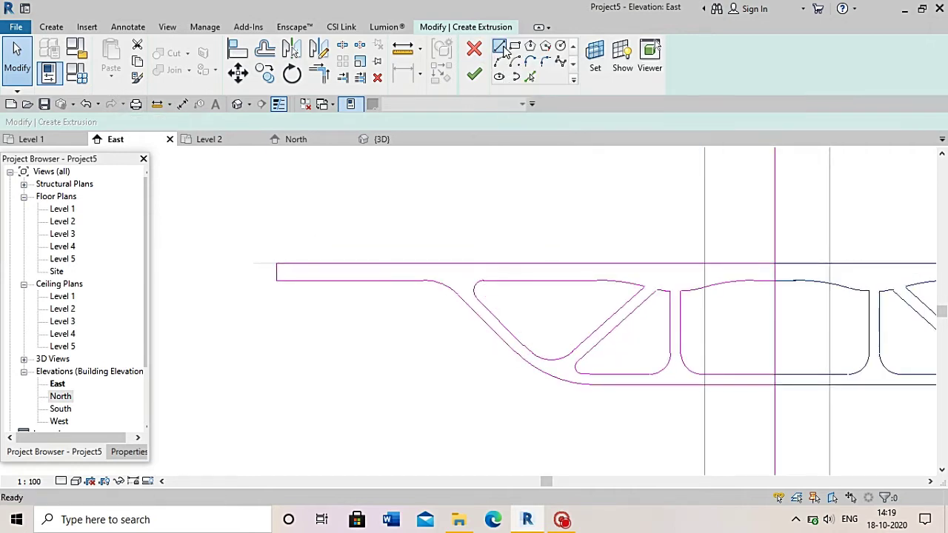
pyautogui.click(276, 264)
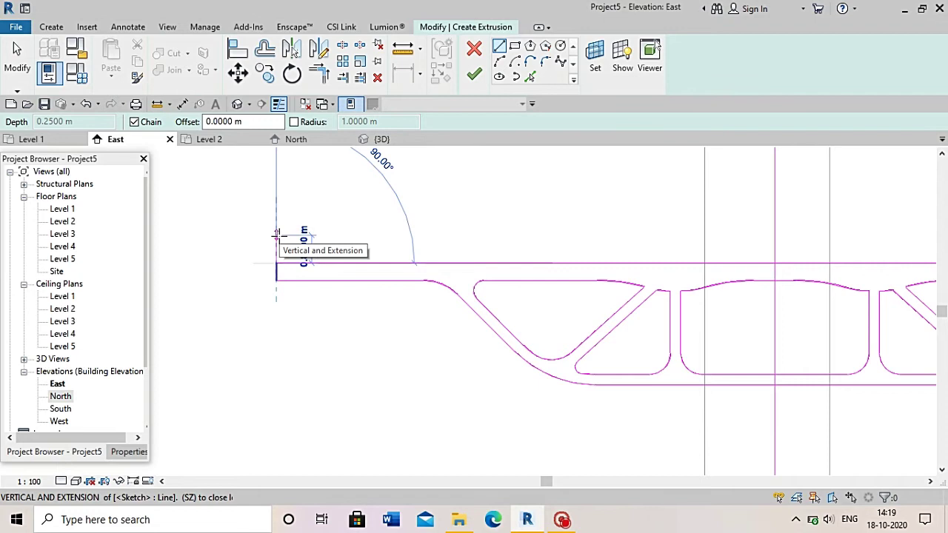
pyautogui.press('Escape')
pyautogui.press('Escape')
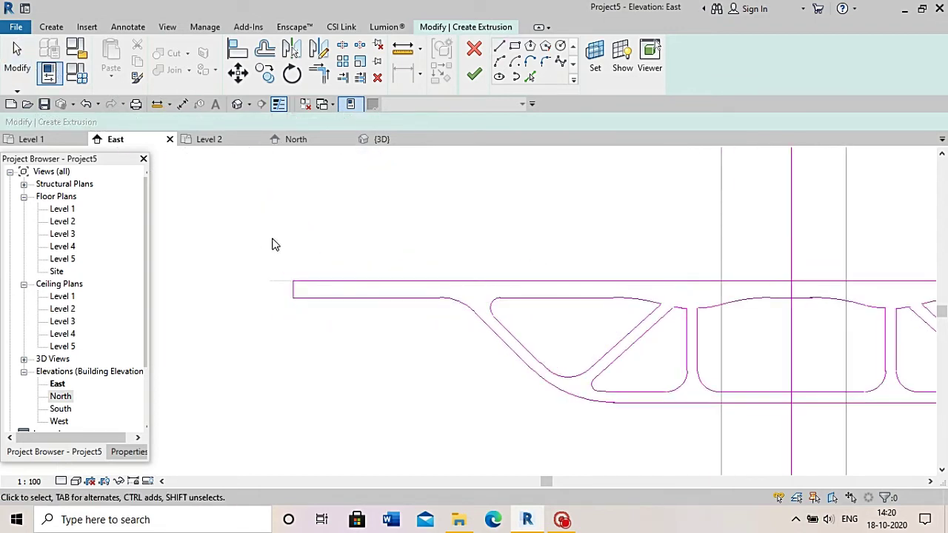
pyautogui.scroll(2, 272, 244)
pyautogui.click(499, 46)
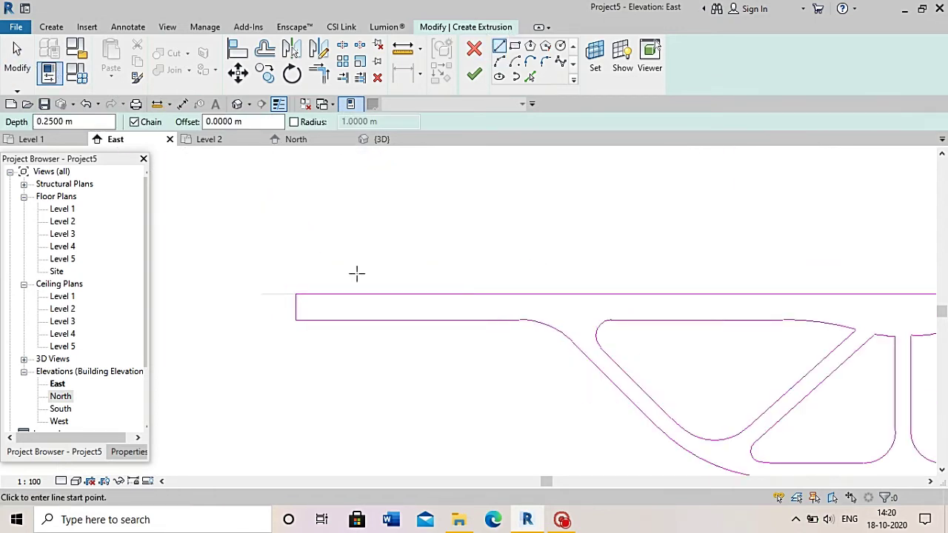
pyautogui.click(295, 296)
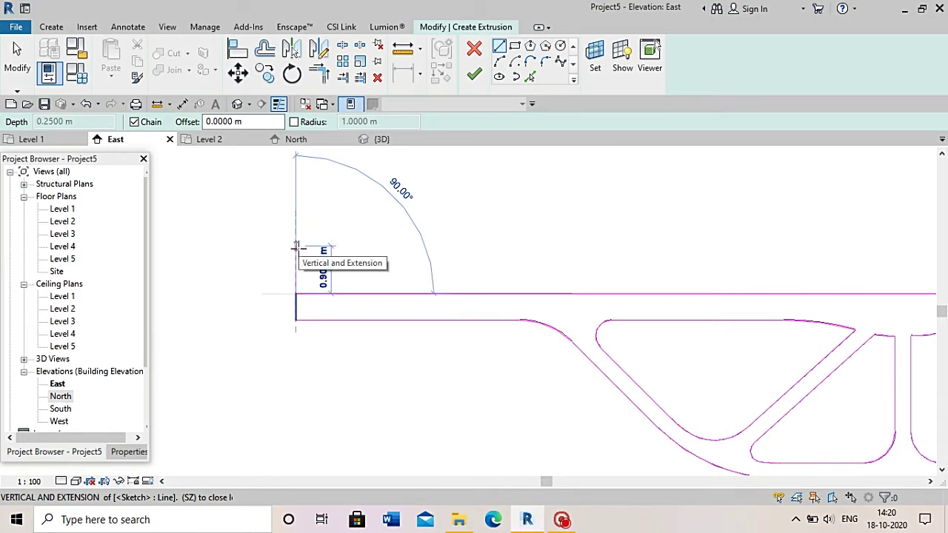
pyautogui.click(295, 250)
pyautogui.scroll(-3, 303, 252)
pyautogui.scroll(-2, 304, 252)
pyautogui.scroll(3, 793, 253)
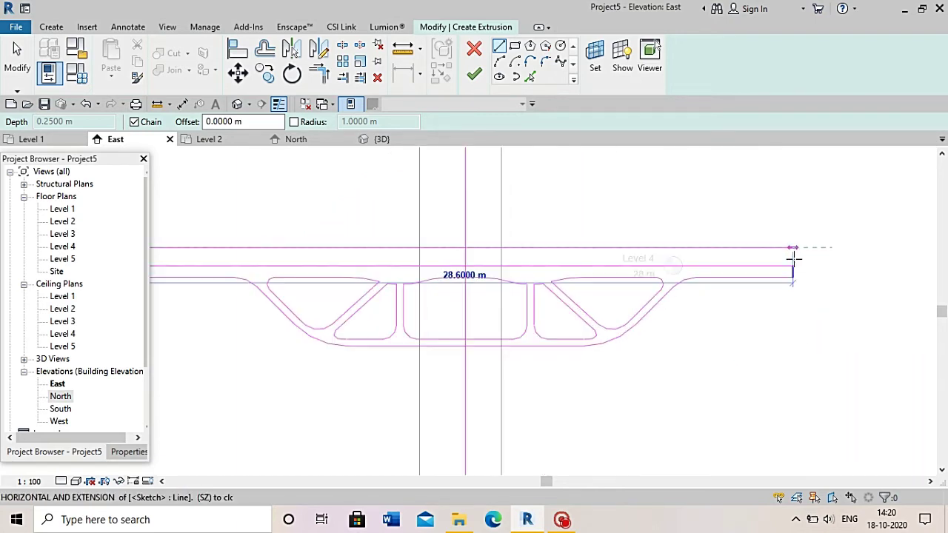
pyautogui.scroll(2, 793, 251)
pyautogui.click(793, 239)
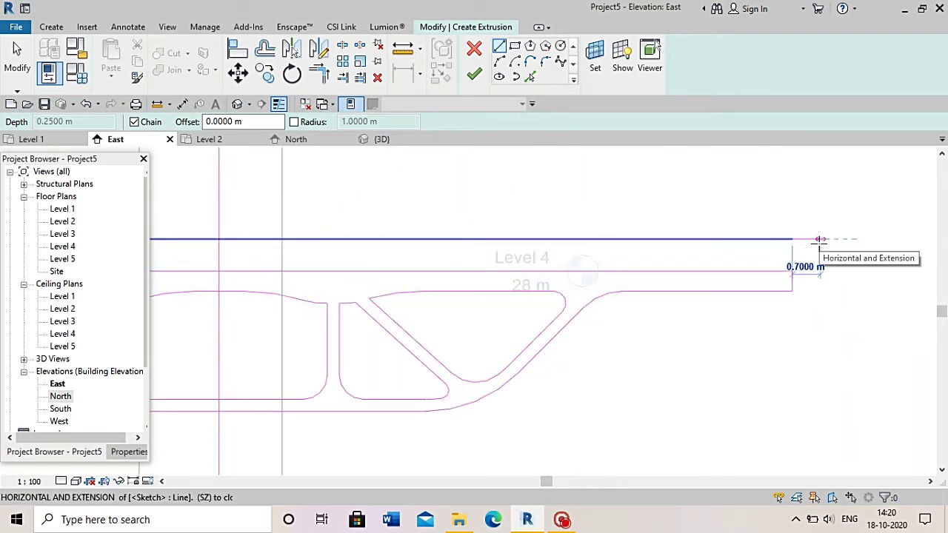
pyautogui.scroll(2, 807, 259)
pyautogui.press('Escape')
pyautogui.press('Escape')
# Switch to Trim/Extend to Corner to close the ends of the new strip
pyautogui.click(318, 72)
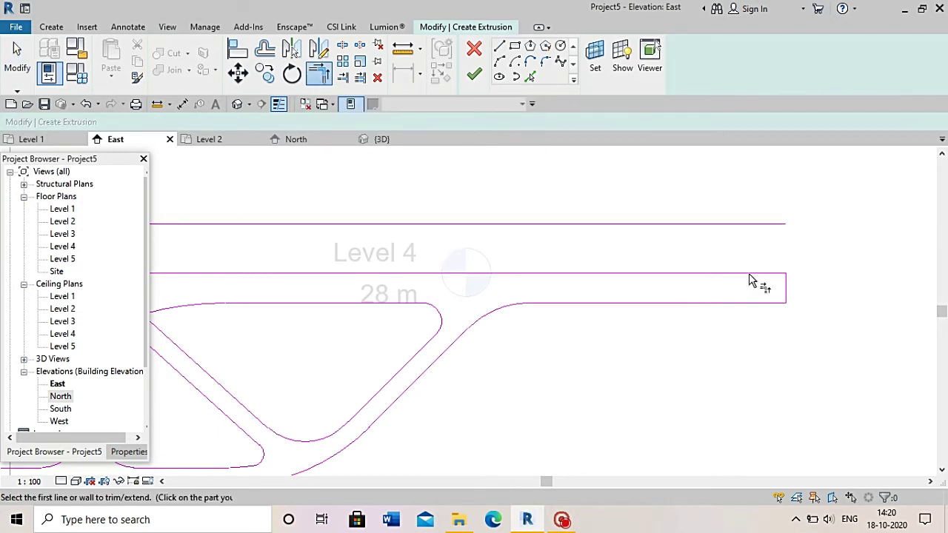
pyautogui.scroll(-2, 829, 275)
pyautogui.scroll(-1, 829, 275)
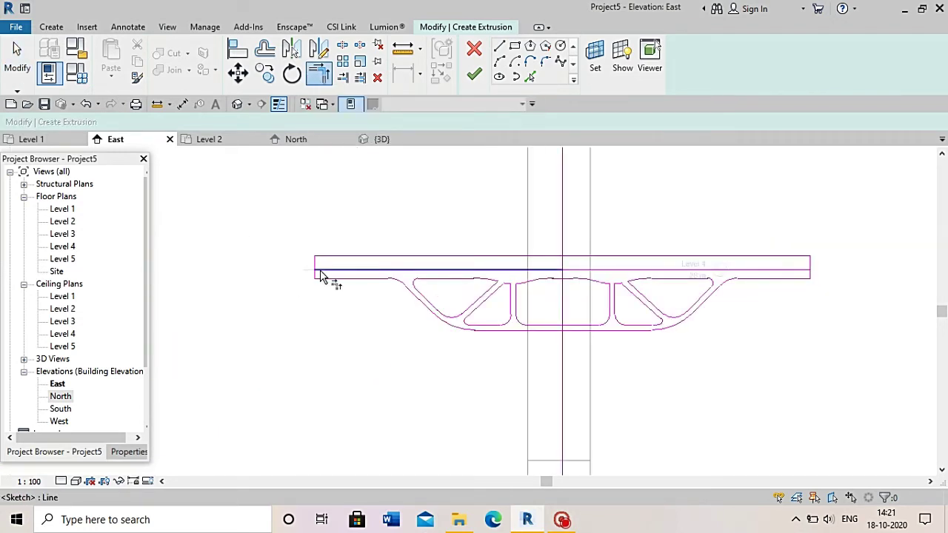
pyautogui.press('Escape')
pyautogui.scroll(3, 315, 270)
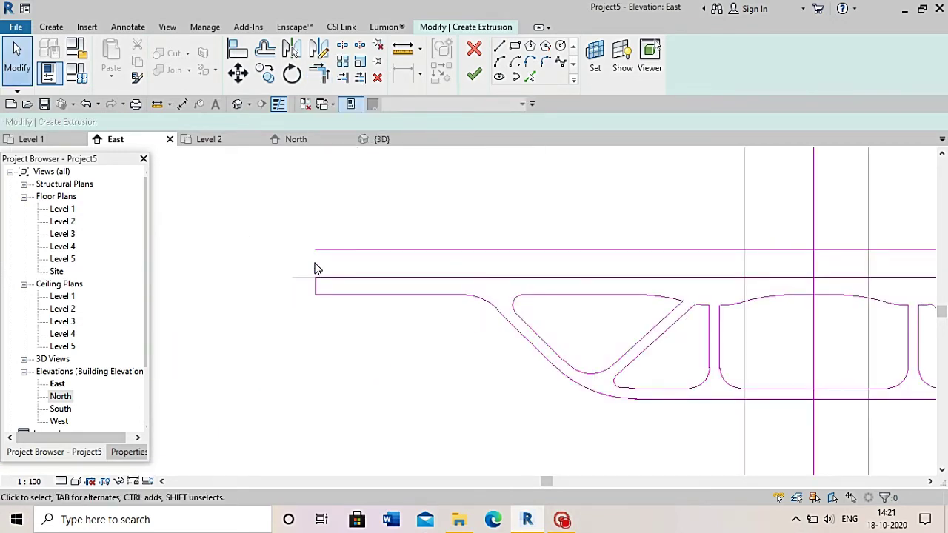
pyautogui.click(323, 72)
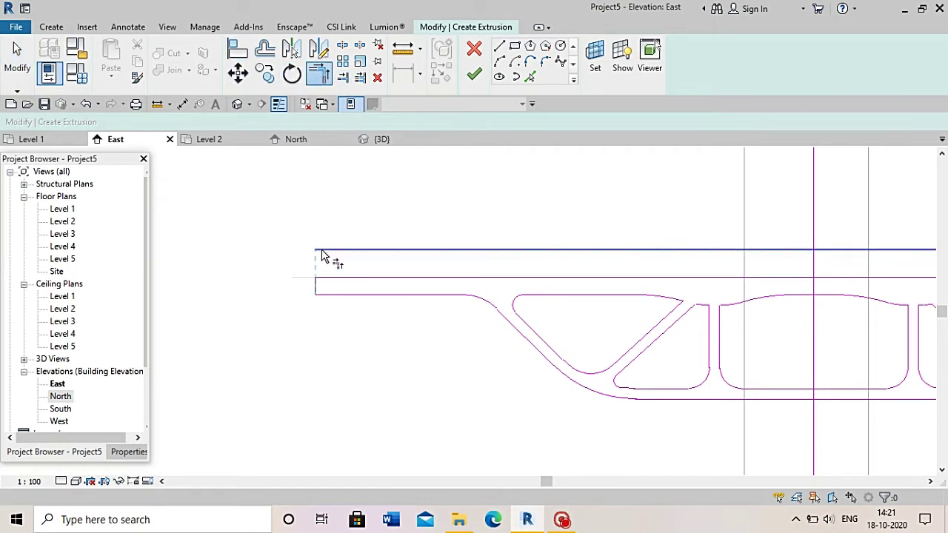
pyautogui.scroll(-2, 301, 288)
pyautogui.scroll(2, 360, 243)
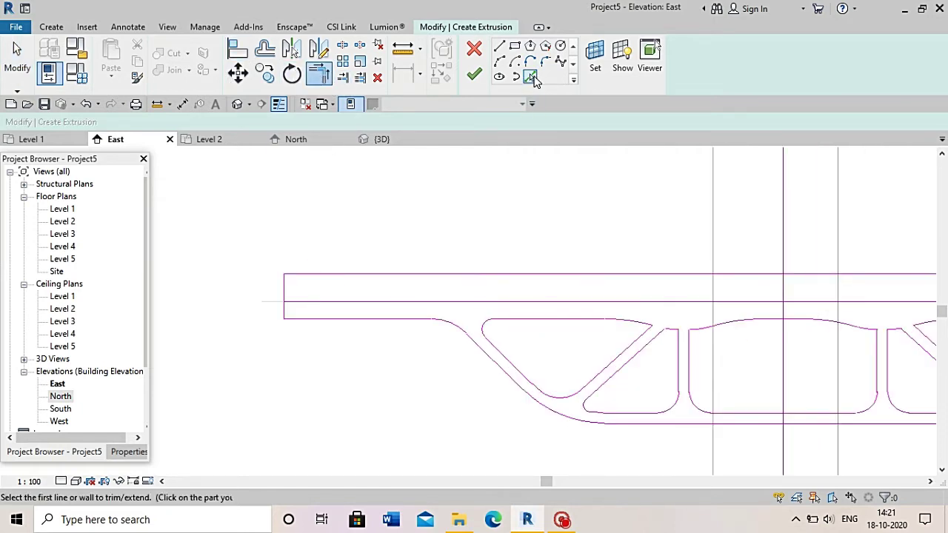
# Add a Pick Lines offset line 0.3 m below the slab top
pyautogui.click(533, 78)
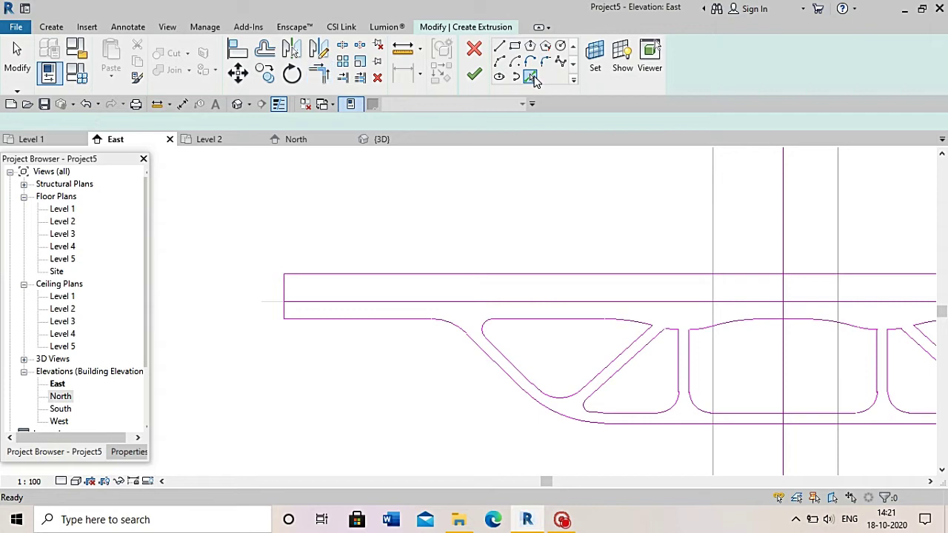
pyautogui.click(533, 77)
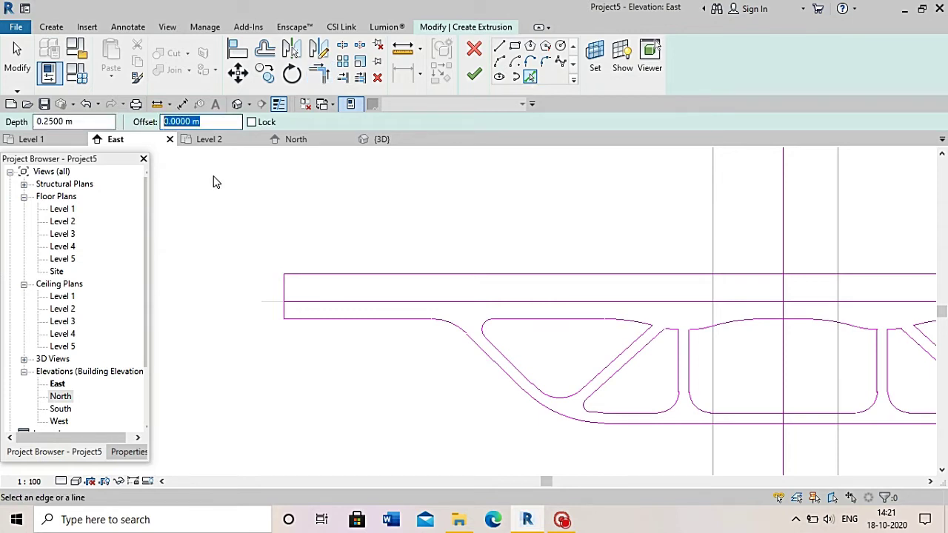
pyautogui.click(368, 277)
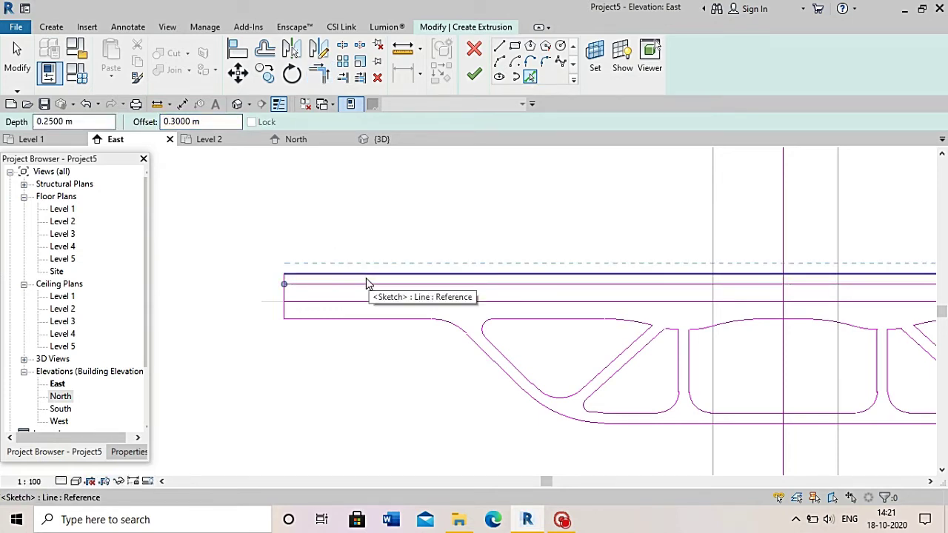
pyautogui.scroll(2, 345, 267)
pyautogui.press('Escape')
# Draw a short vertical line 3 m from the left end between the two horizontal lines
pyautogui.click(502, 48)
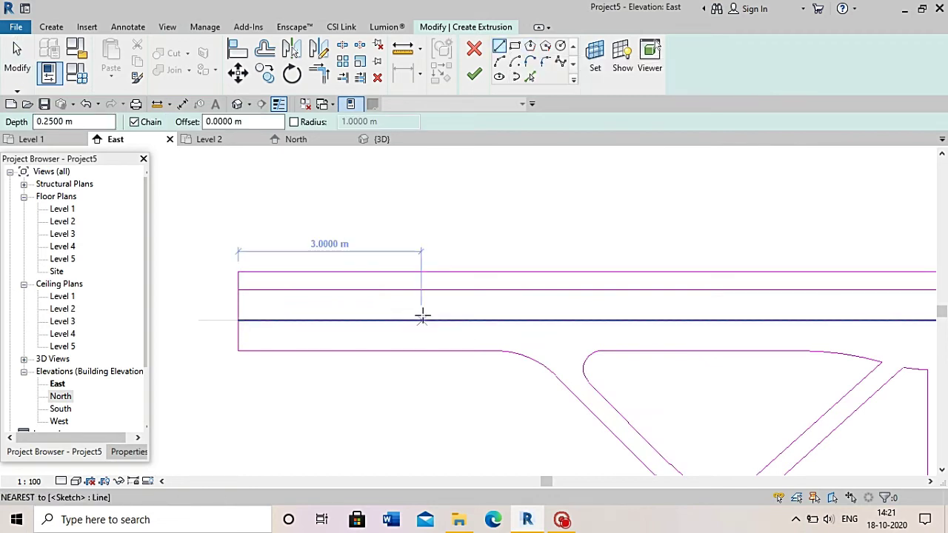
pyautogui.click(421, 319)
pyautogui.click(421, 290)
pyautogui.press('Escape')
pyautogui.scroll(-2, 365, 307)
pyautogui.scroll(2, 366, 307)
pyautogui.press('Escape')
# Mirror the short vertical line about the central vertical reference line
pyautogui.click(393, 306)
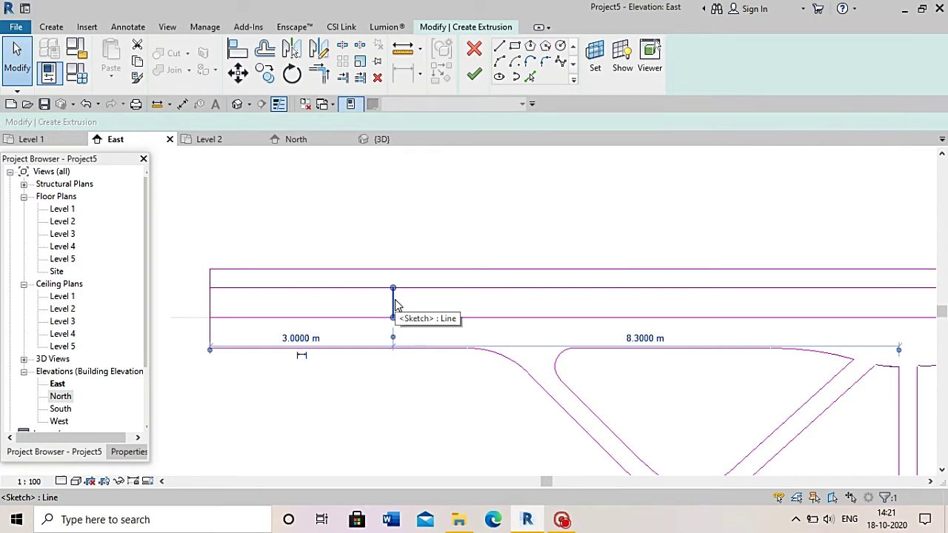
pyautogui.click(299, 50)
pyautogui.scroll(-2, 306, 173)
pyautogui.click(757, 258)
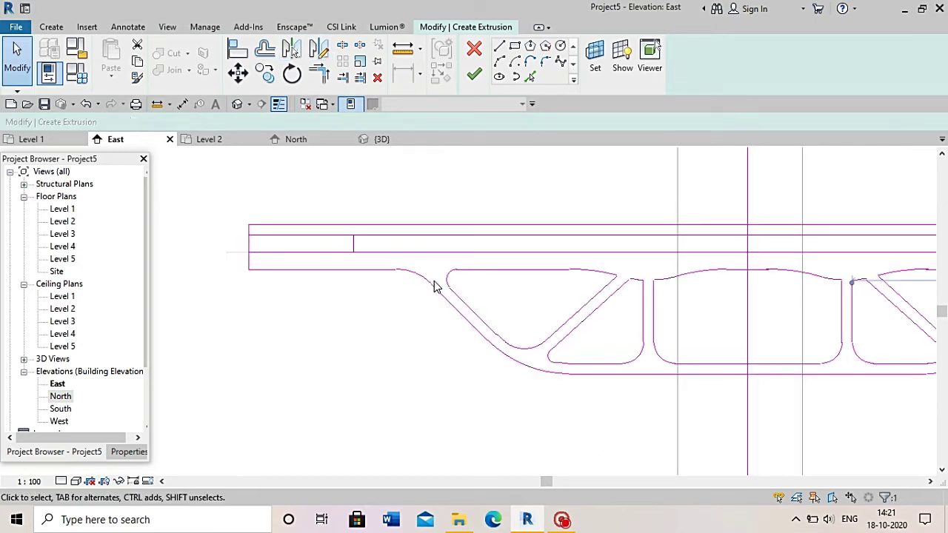
pyautogui.scroll(-2, 444, 282)
pyautogui.scroll(1, 594, 252)
pyautogui.scroll(1, 296, 264)
pyautogui.scroll(1, 364, 264)
pyautogui.scroll(-2, 486, 221)
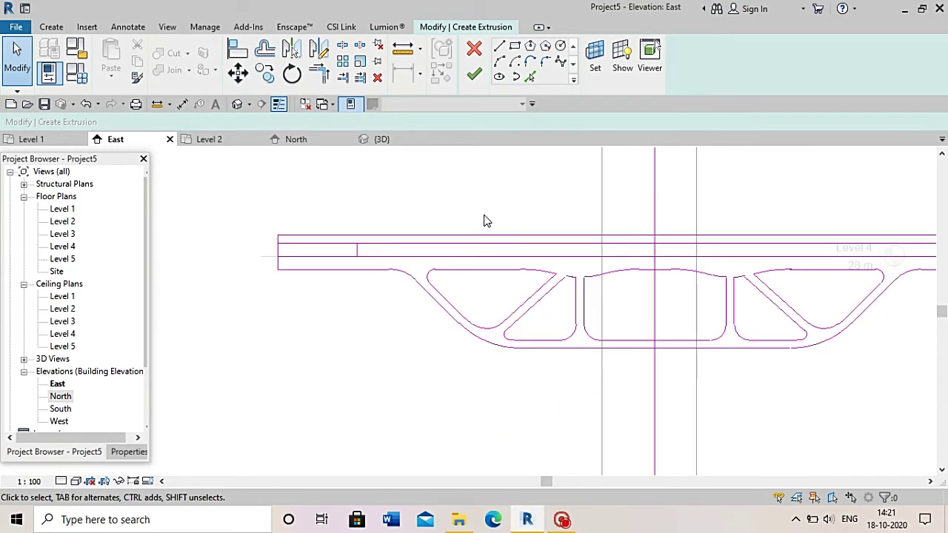
pyautogui.scroll(1, 486, 221)
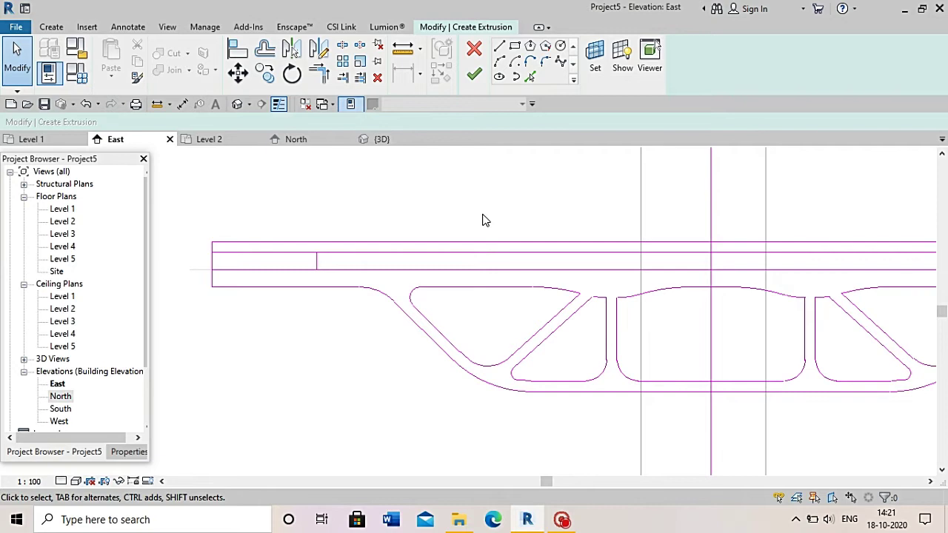
pyautogui.scroll(2, 338, 267)
# Trim the inner horizontal and vertical lines to a corner, closing the inner rectangle
pyautogui.click(318, 74)
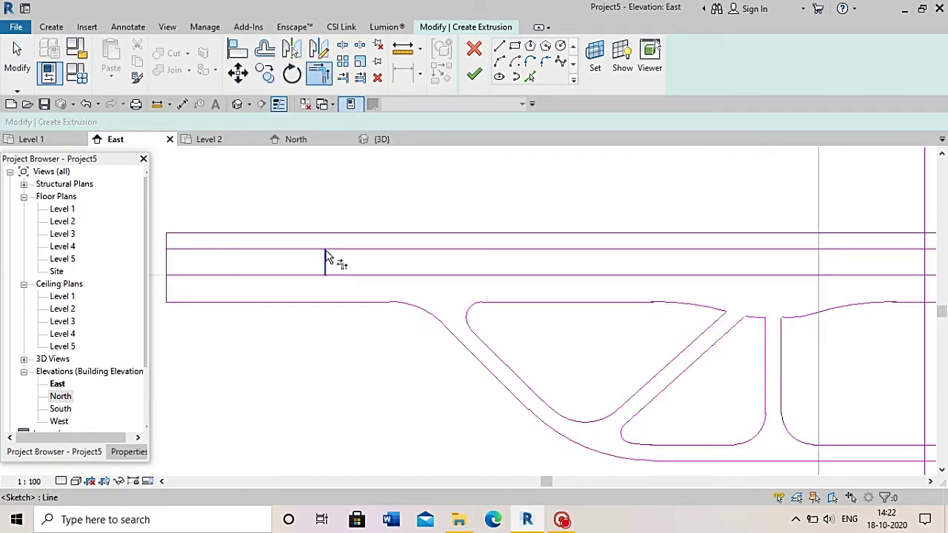
pyautogui.scroll(-3, 288, 254)
pyautogui.scroll(2, 520, 254)
pyautogui.click(674, 241)
pyautogui.click(675, 253)
pyautogui.scroll(-2, 644, 244)
pyautogui.scroll(1, 409, 197)
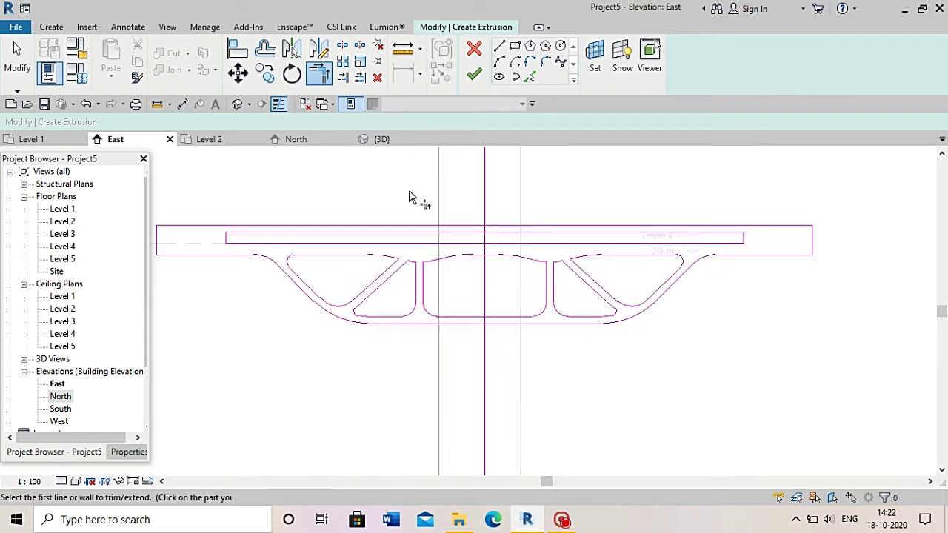
# Draw a 1.6 m vertical line rising from the slab's left top end
pyautogui.moveTo(377, 194); pyautogui.dragTo(409, 200, button='middle')
pyautogui.click(499, 48)
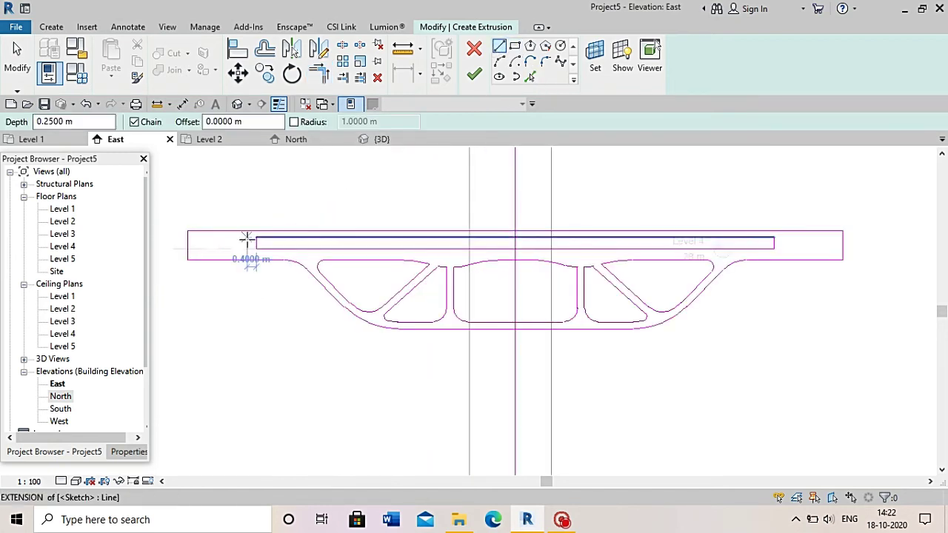
pyautogui.click(217, 231)
pyautogui.click(217, 194)
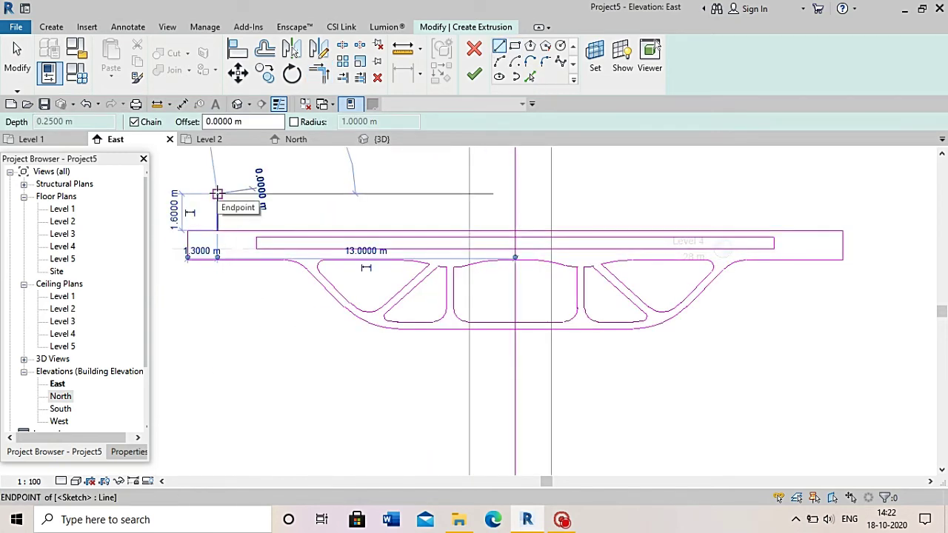
pyautogui.press('Escape')
pyautogui.press('Escape')
# Mirror the 1.6 m upright about the central axis to the slab's right end
pyautogui.click(361, 63)
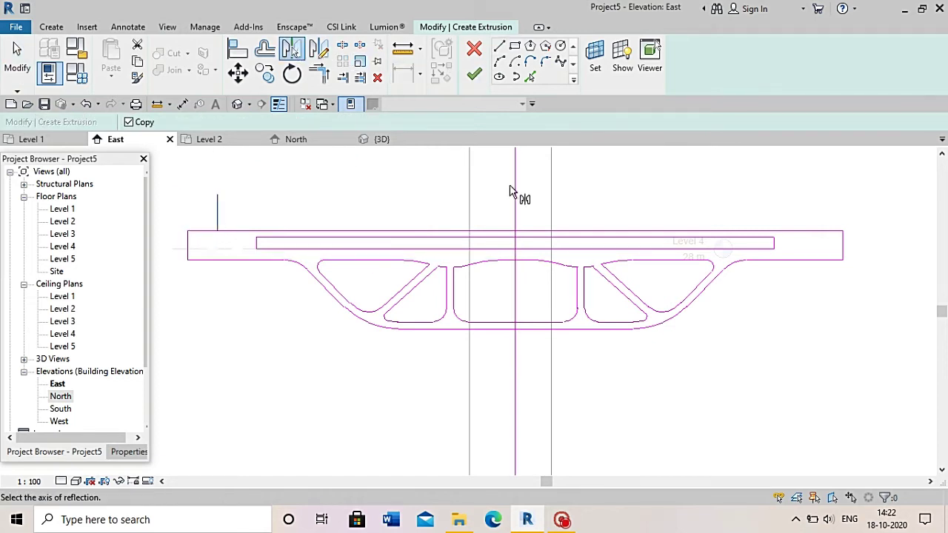
pyautogui.click(515, 190)
pyautogui.click(410, 207)
pyautogui.scroll(3, 198, 204)
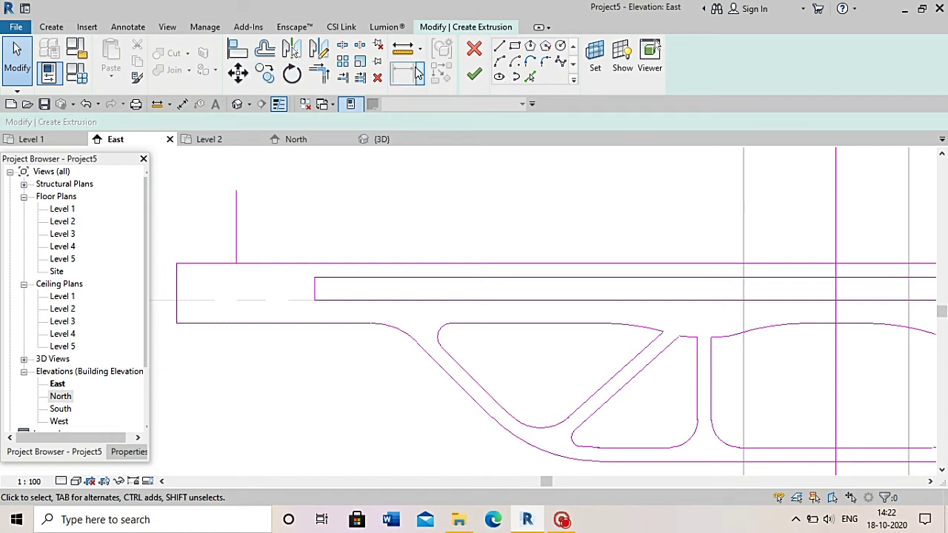
# Draw 0.3 m and 0.2 m circles on the upright, seating the large one on the slab
pyautogui.click(560, 45)
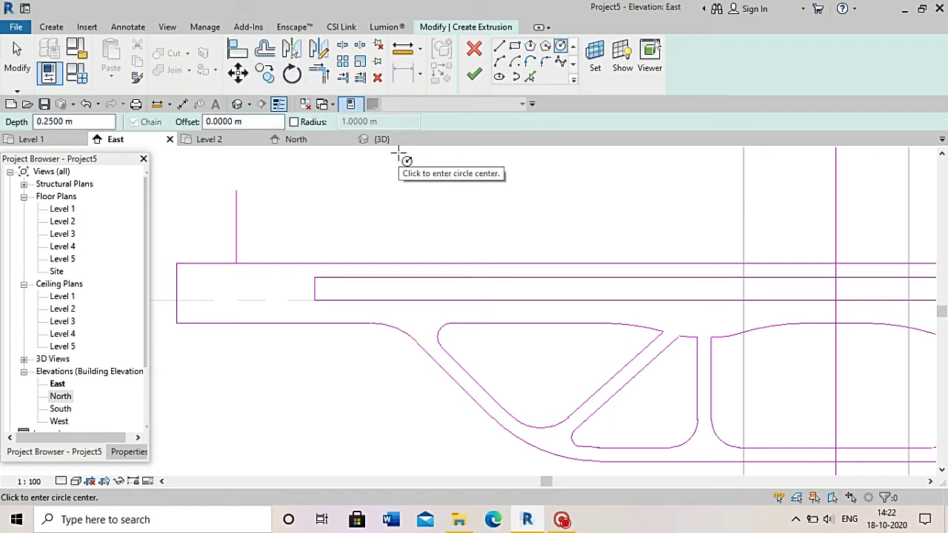
pyautogui.scroll(2, 262, 190)
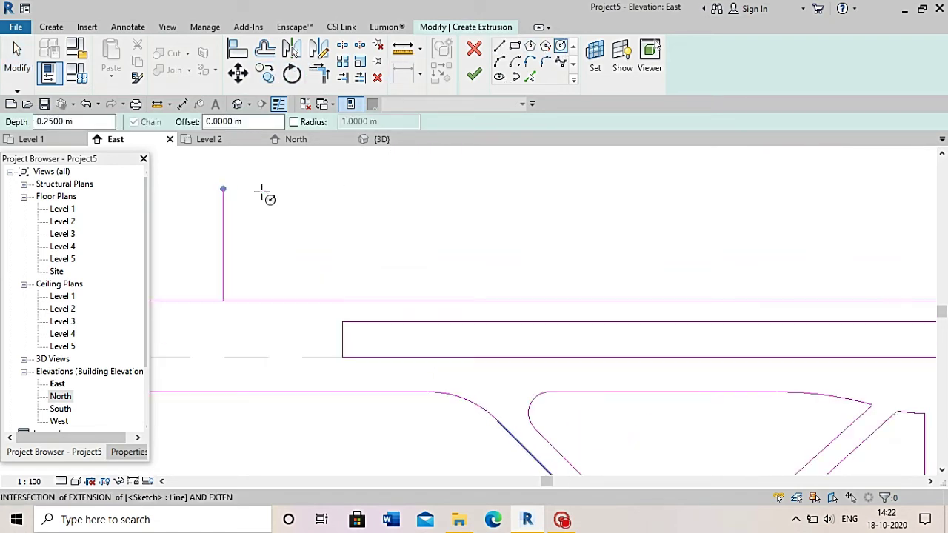
pyautogui.click(223, 264)
pyautogui.click(246, 276)
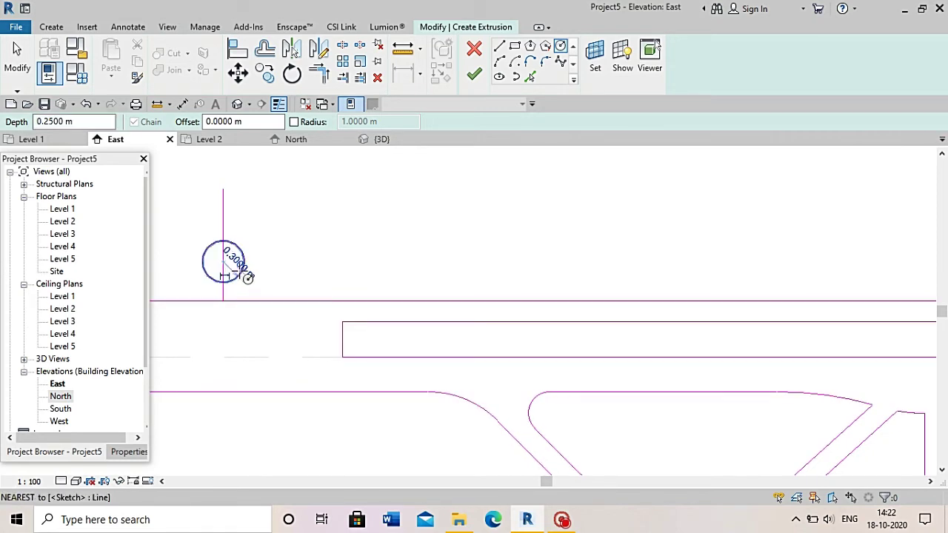
pyautogui.click(221, 202)
pyautogui.click(263, 226)
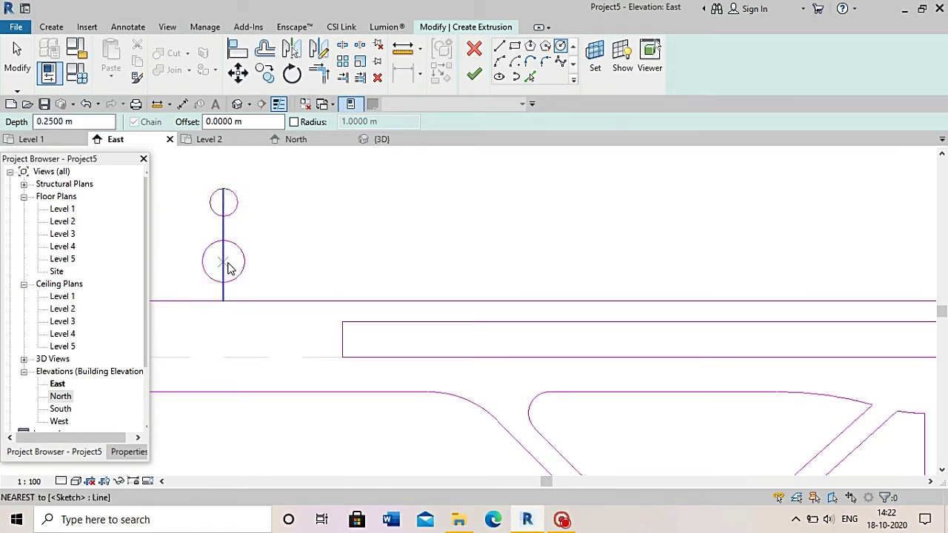
pyautogui.press('Escape')
pyautogui.press('Escape')
pyautogui.click(244, 264)
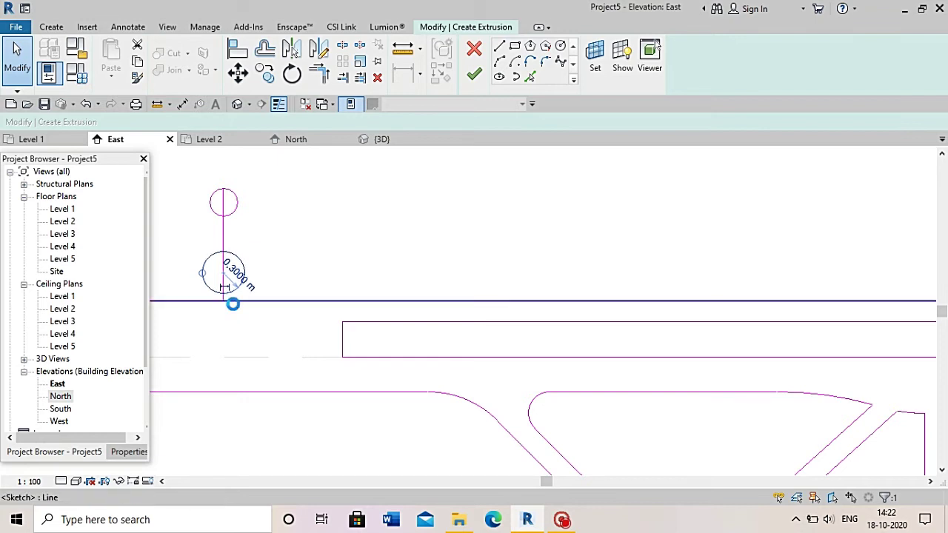
pyautogui.click(235, 214)
pyautogui.moveTo(239, 221); pyautogui.dragTo(245, 257)
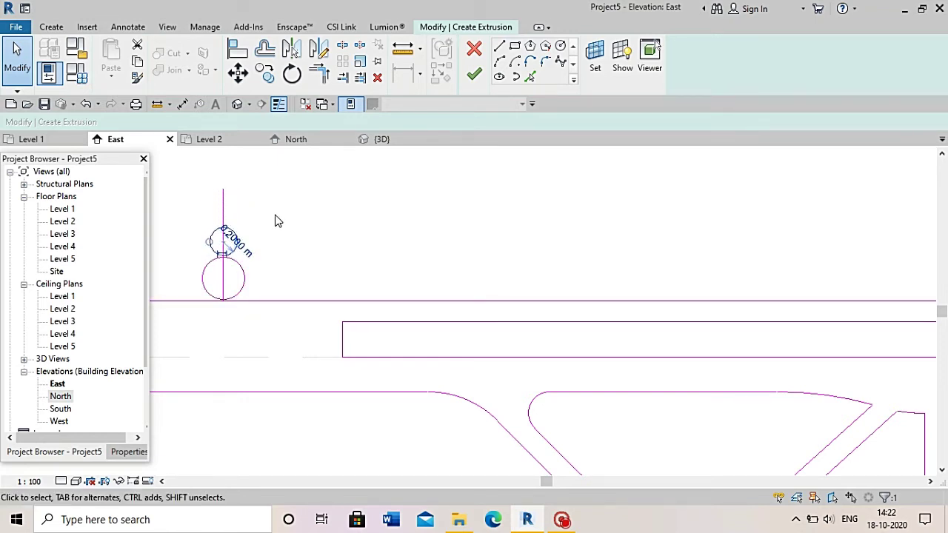
# Add a 0.1 m circle on top of the stack
pyautogui.click(561, 45)
pyautogui.click(223, 205)
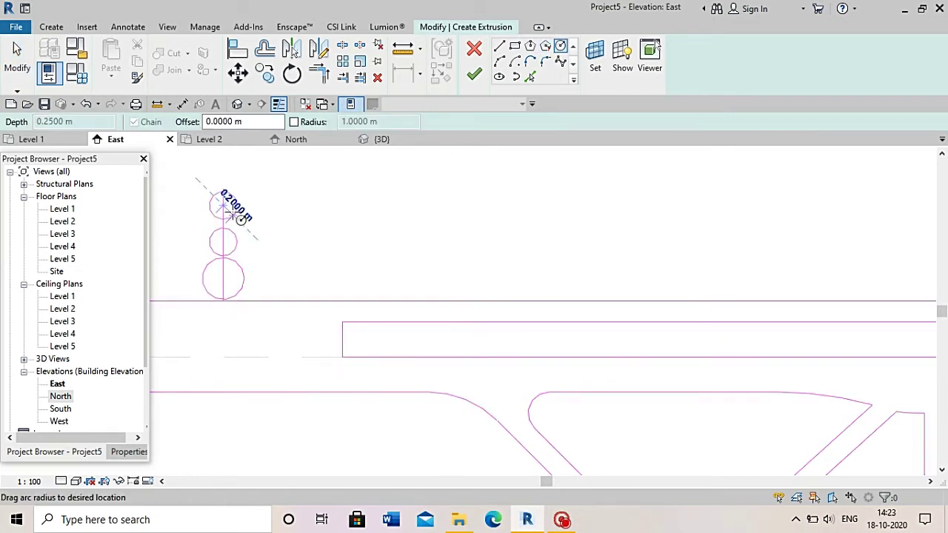
pyautogui.click(237, 214)
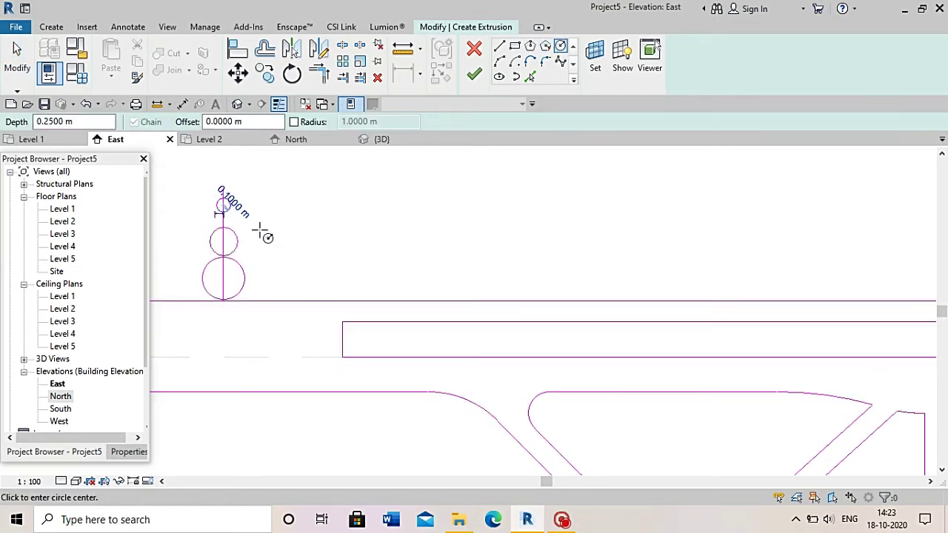
pyautogui.scroll(2, 265, 232)
pyautogui.click(183, 194)
pyautogui.press('Escape')
pyautogui.press('Escape')
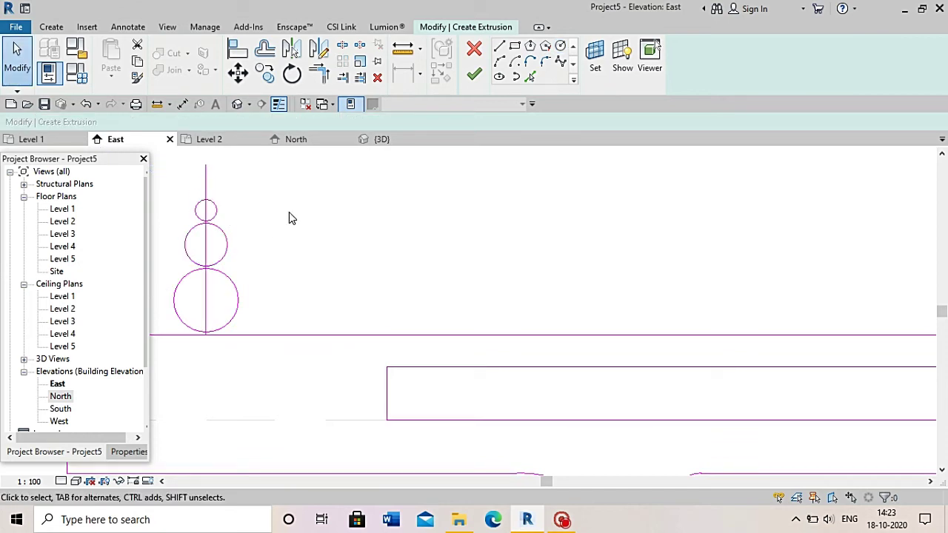
# Window-select the three stacked circles together with their vertical line
pyautogui.scroll(-2, 289, 212)
pyautogui.moveTo(187, 186); pyautogui.dragTo(293, 314)
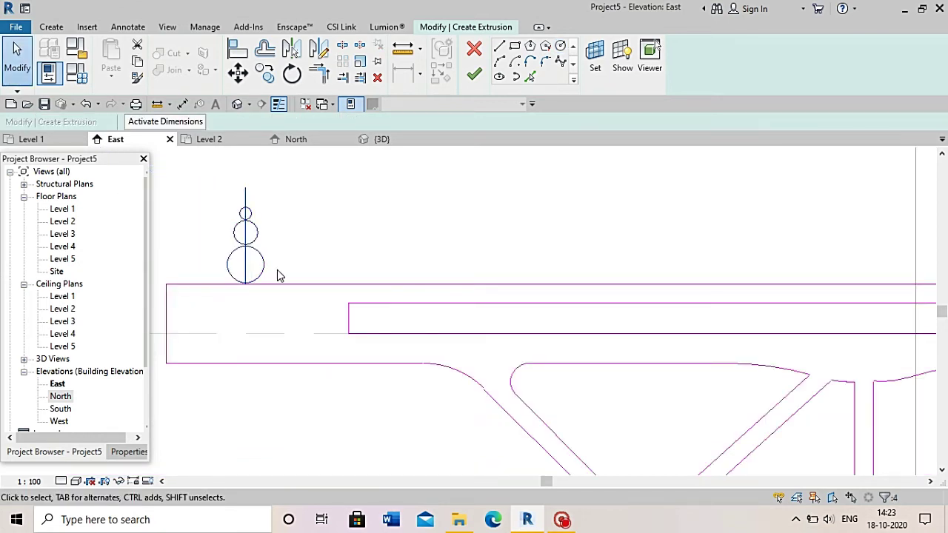
pyautogui.scroll(-1, 277, 273)
pyautogui.scroll(1, 267, 212)
pyautogui.press('Escape')
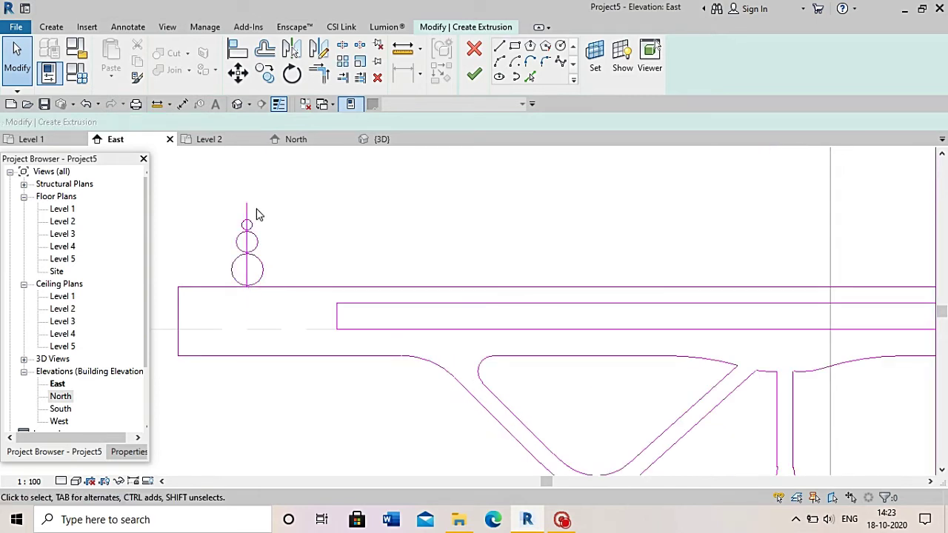
pyautogui.moveTo(216, 205); pyautogui.dragTo(280, 305)
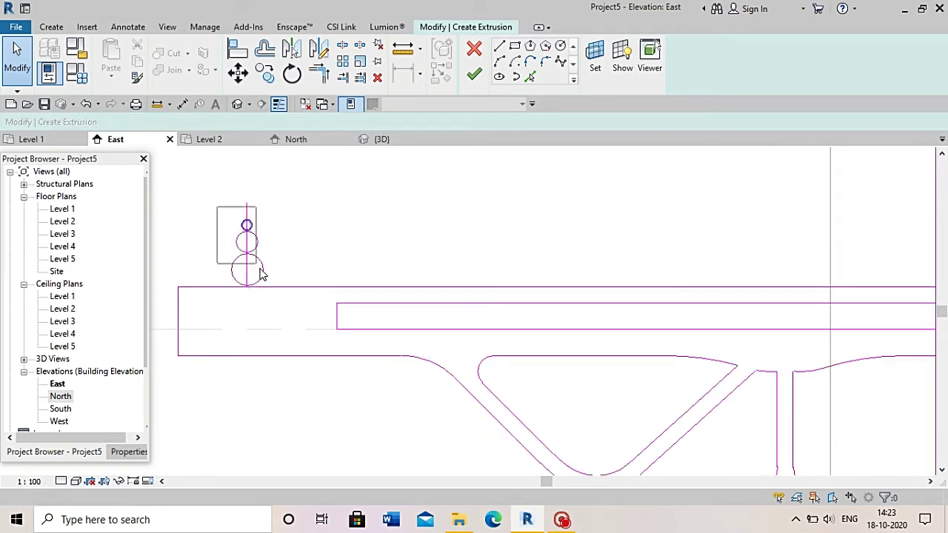
# Mirror the three stacked circles about the central vertical reference line onto the right-end upright
pyautogui.click(294, 52)
pyautogui.scroll(-2, 338, 311)
pyautogui.click(677, 275)
pyautogui.scroll(-2, 495, 278)
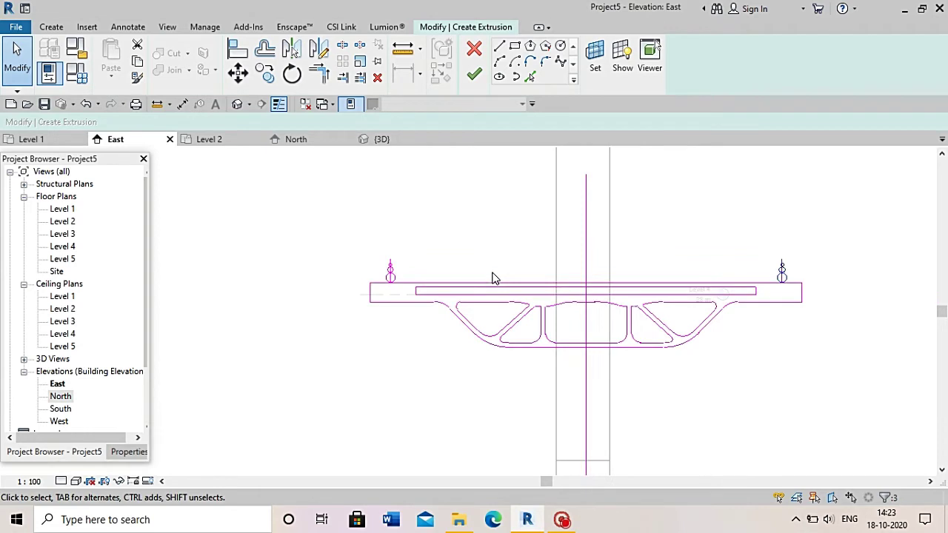
pyautogui.scroll(2, 511, 271)
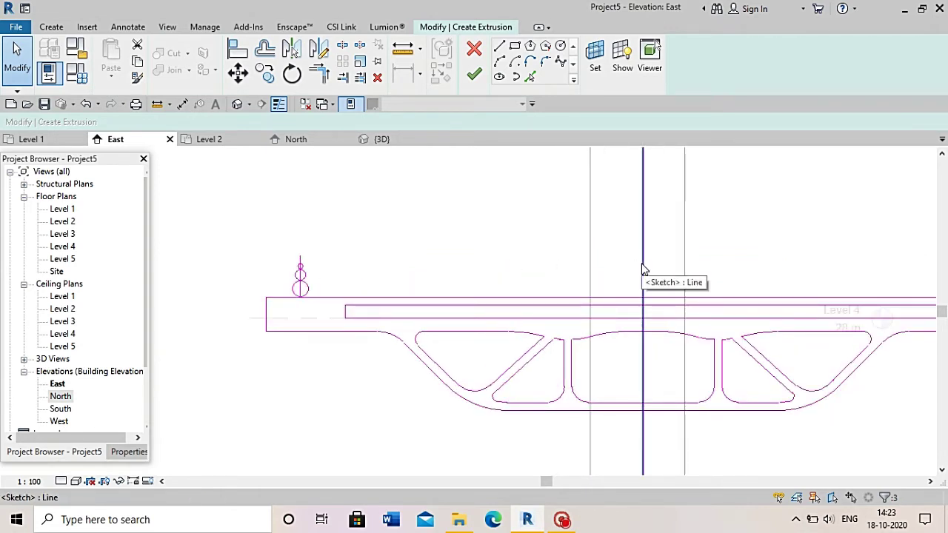
pyautogui.scroll(-1, 597, 268)
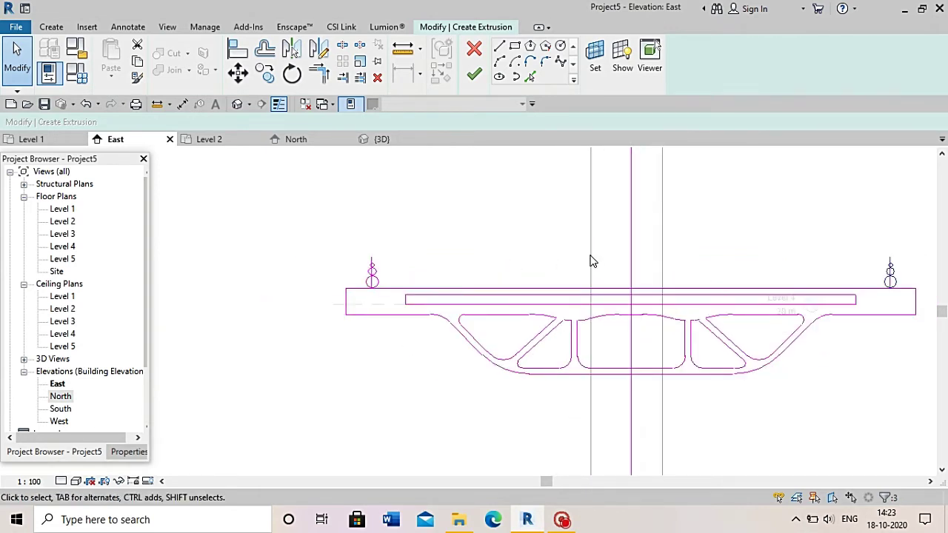
pyautogui.scroll(-2, 607, 259)
pyautogui.scroll(-1, 607, 260)
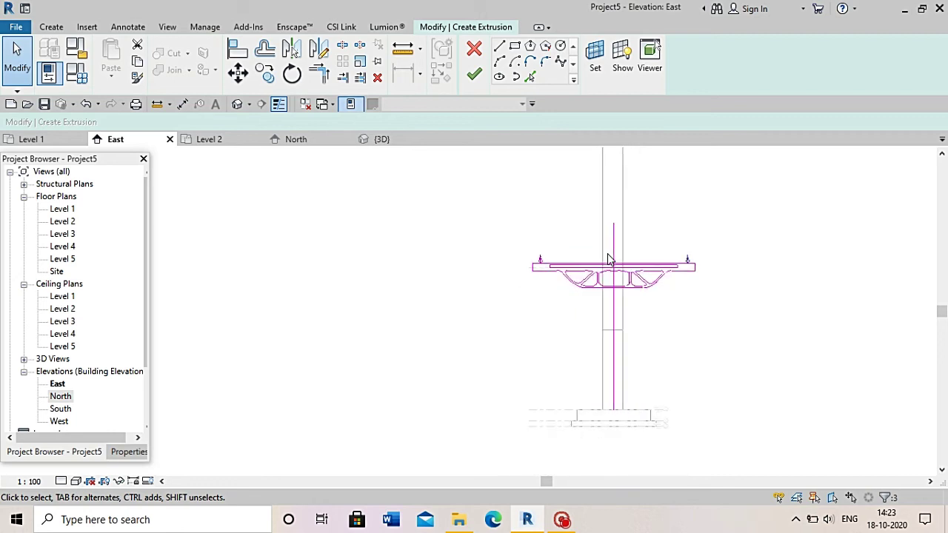
pyautogui.scroll(2, 637, 238)
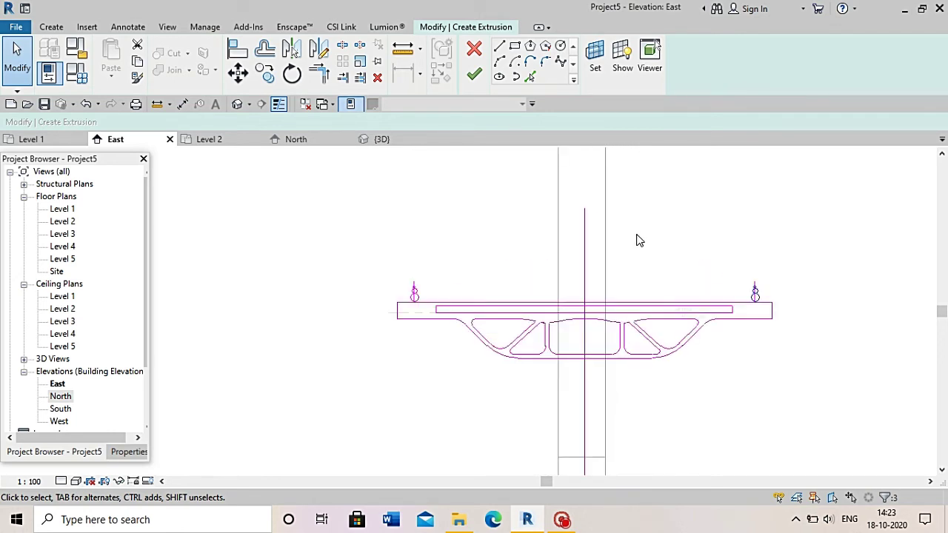
pyautogui.scroll(2, 637, 238)
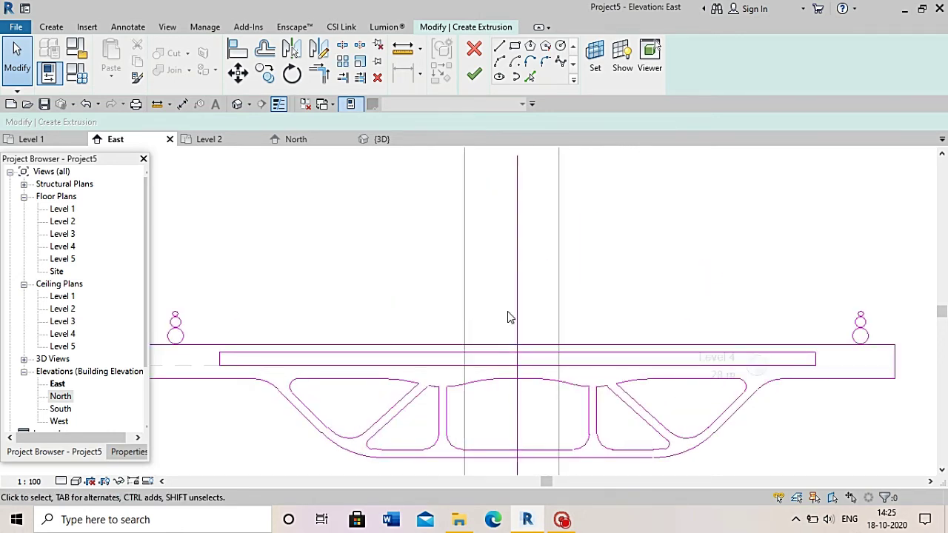
pyautogui.click(530, 77)
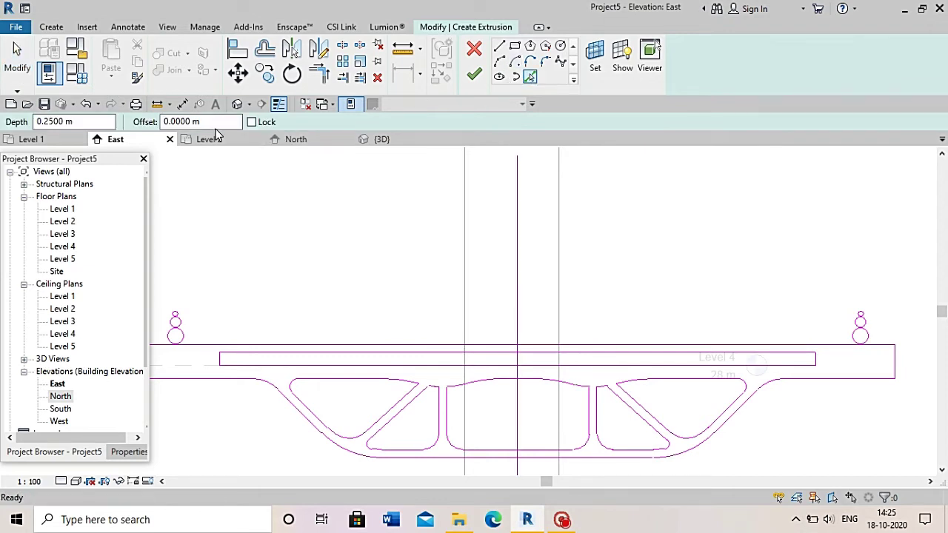
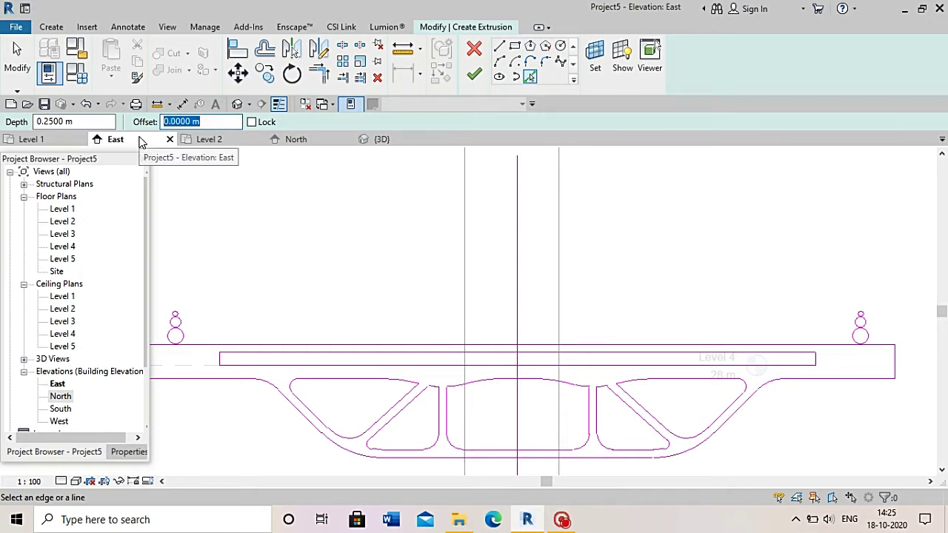
# Draw helper sketch lines offset 1 m from the reference on the deck
pyautogui.write('1')
pyautogui.press('Return')
pyautogui.click(521, 237)
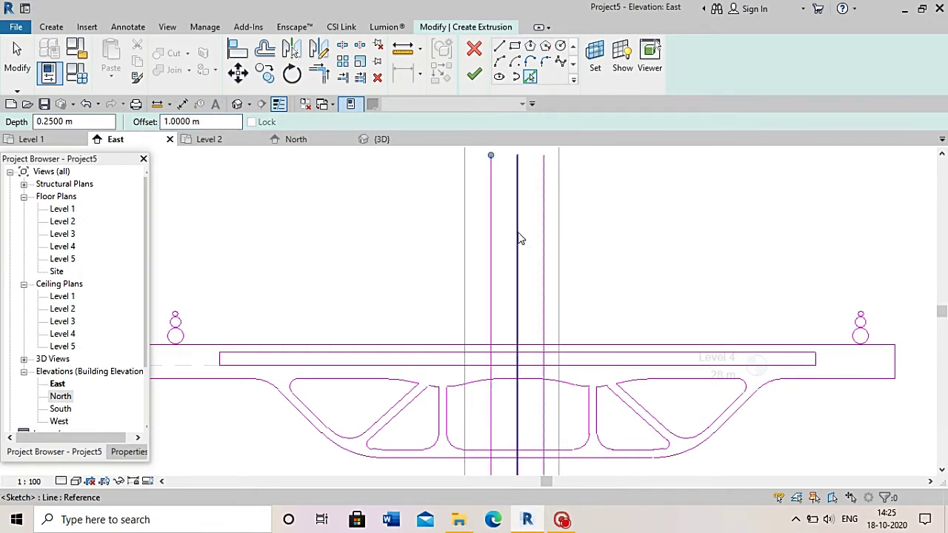
pyautogui.scroll(-2, 462, 251)
pyautogui.click(474, 260)
pyautogui.click(514, 270)
pyautogui.scroll(1, 478, 274)
pyautogui.scroll(2, 477, 276)
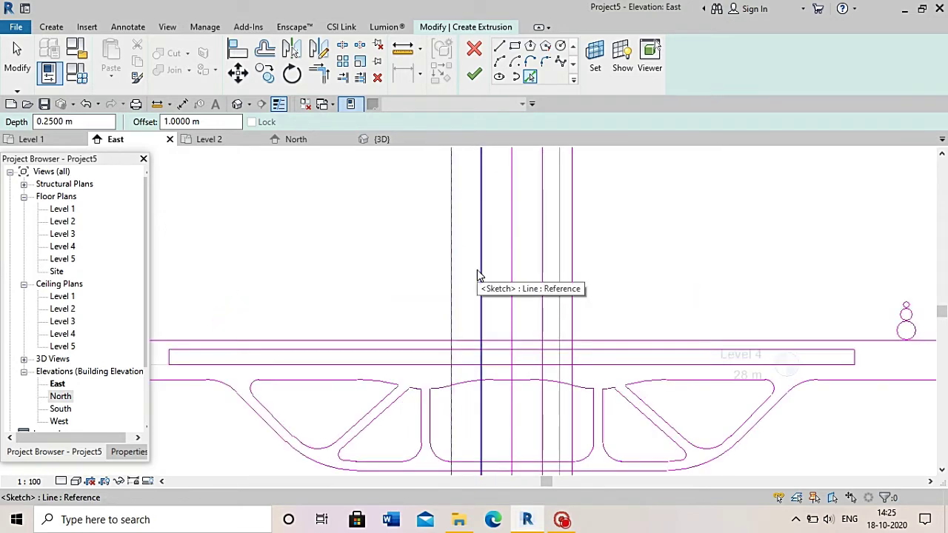
pyautogui.scroll(1, 479, 274)
pyautogui.scroll(-2, 378, 351)
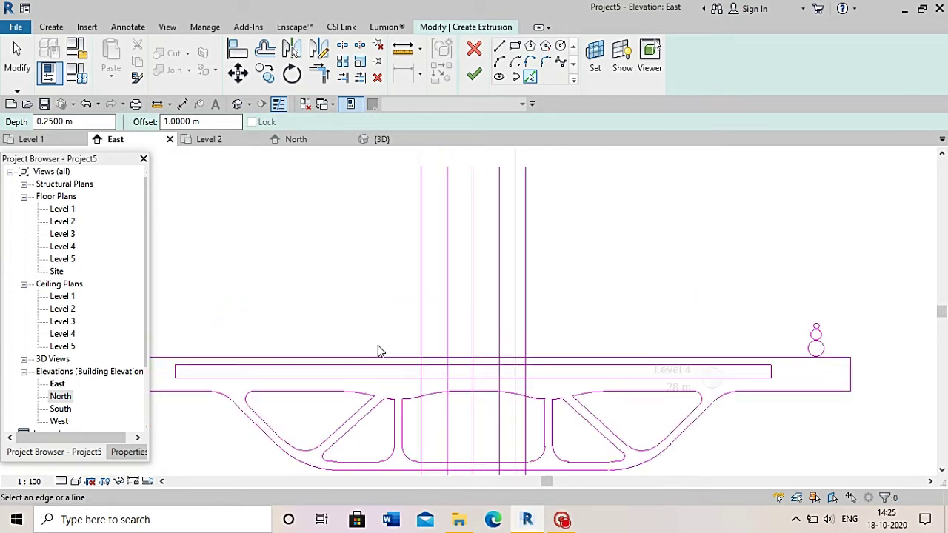
pyautogui.press('Escape')
pyautogui.scroll(1, 205, 342)
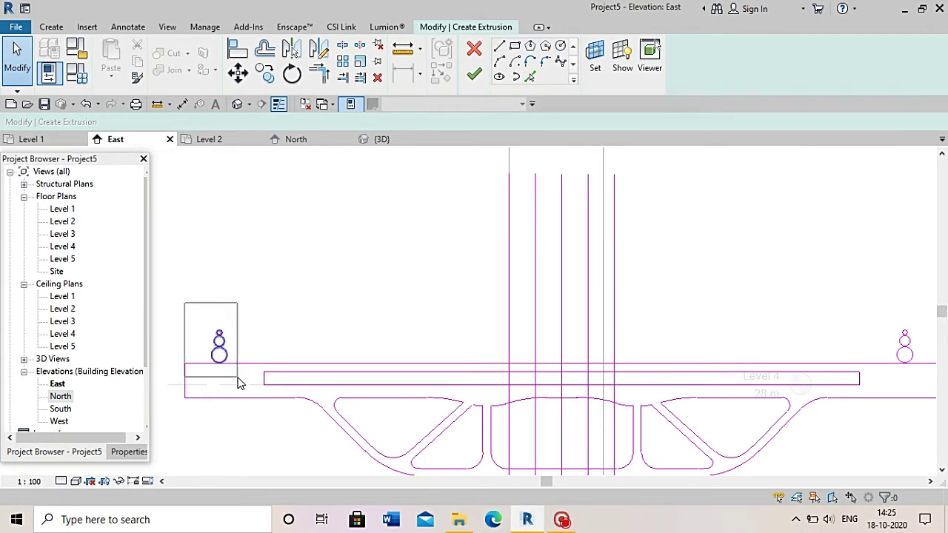
pyautogui.scroll(1, 237, 381)
# Copy the circle profile twice onto the deck top, the second copy 4 m away
pyautogui.click(270, 83)
pyautogui.click(217, 361)
pyautogui.click(549, 366)
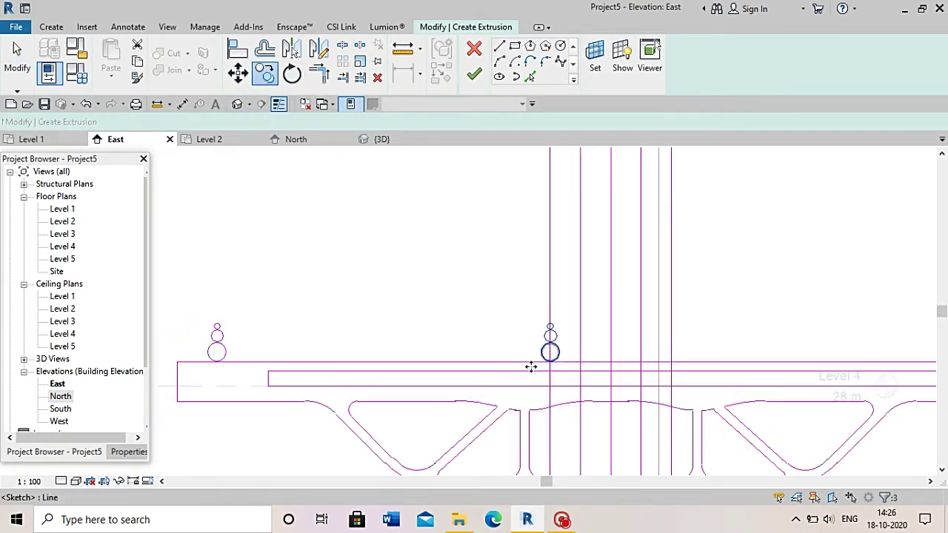
pyautogui.scroll(-1, 434, 365)
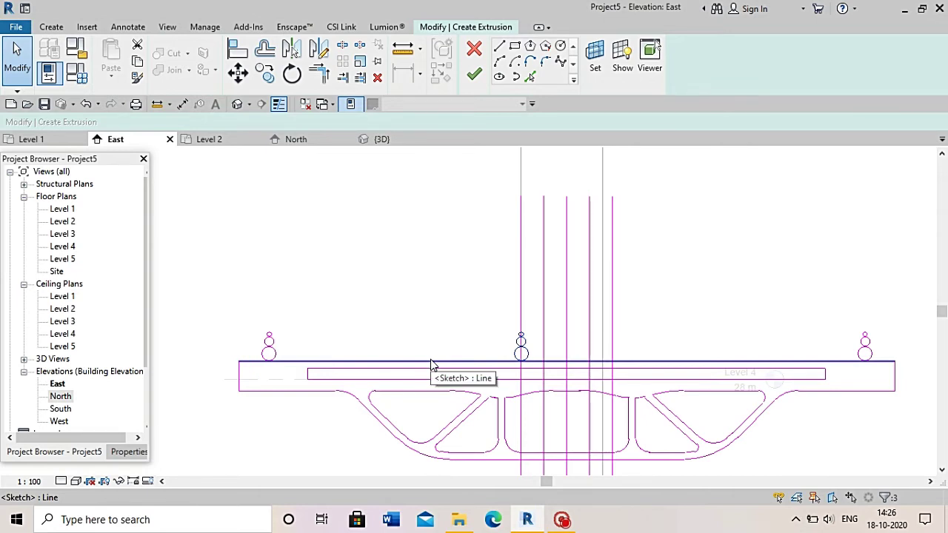
pyautogui.scroll(2, 635, 363)
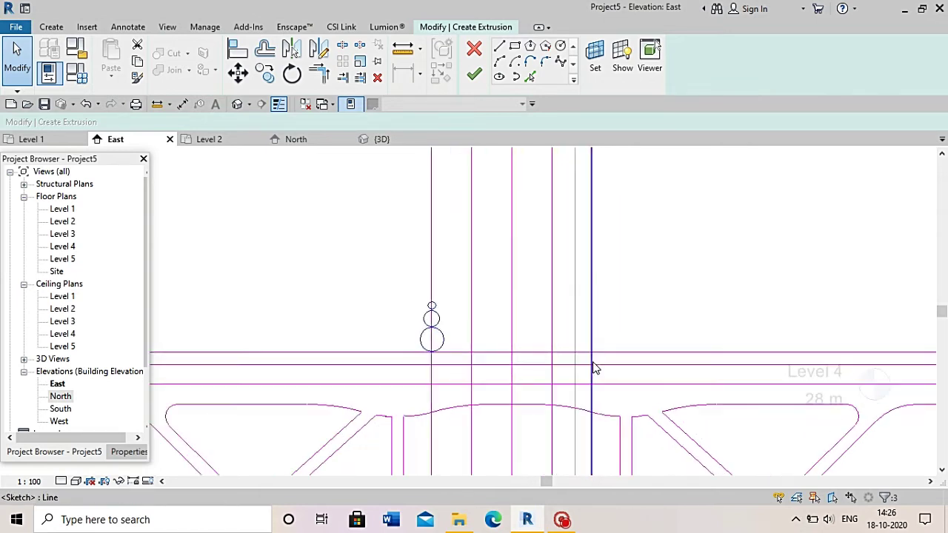
pyautogui.click(268, 74)
pyautogui.click(433, 354)
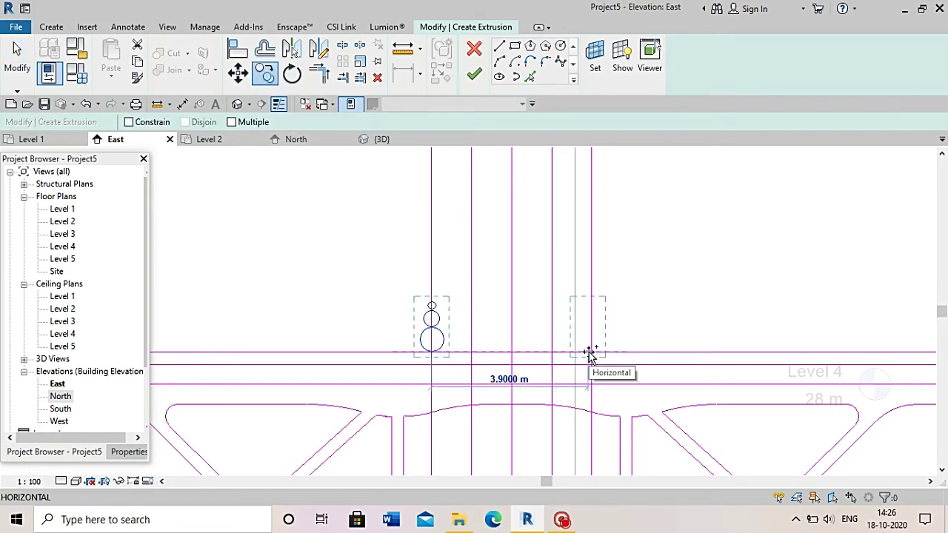
pyautogui.scroll(2, 596, 352)
pyautogui.scroll(2, 595, 351)
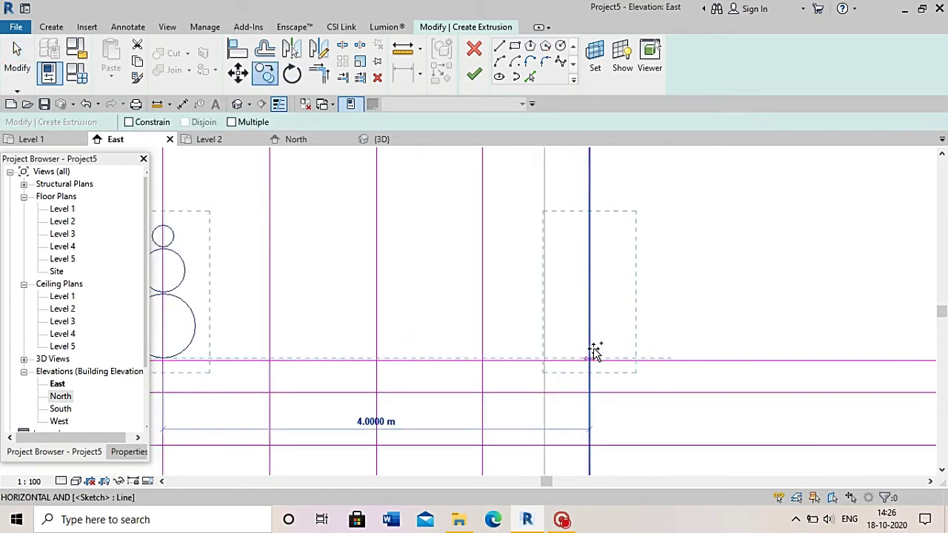
pyautogui.click(595, 351)
pyautogui.scroll(-4, 654, 355)
pyautogui.scroll(-3, 654, 355)
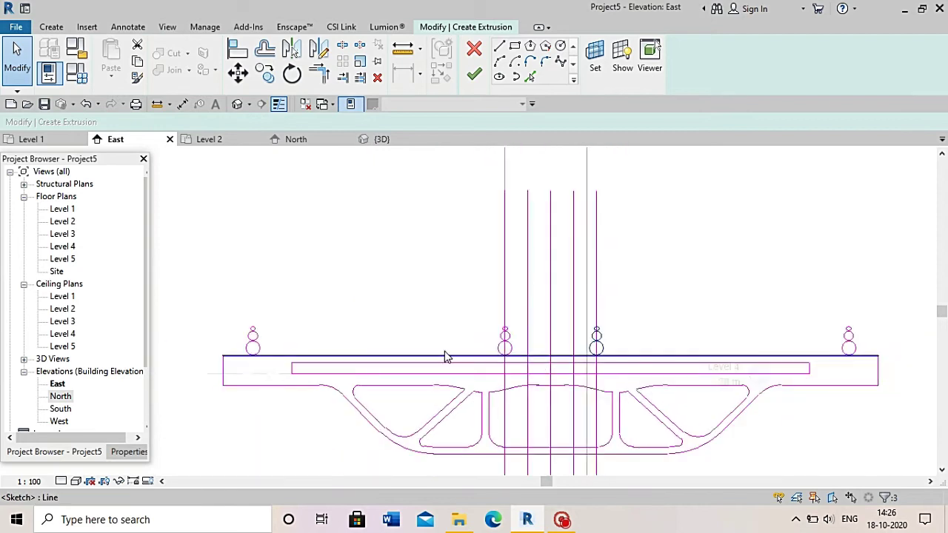
# Delete the four helper sketch lines and finish the deck cross-section sketch
pyautogui.click(600, 286)
pyautogui.press('Delete')
pyautogui.click(571, 294)
pyautogui.press('Delete')
pyautogui.click(550, 304)
pyautogui.press('Delete')
pyautogui.click(530, 293)
pyautogui.press('Delete')
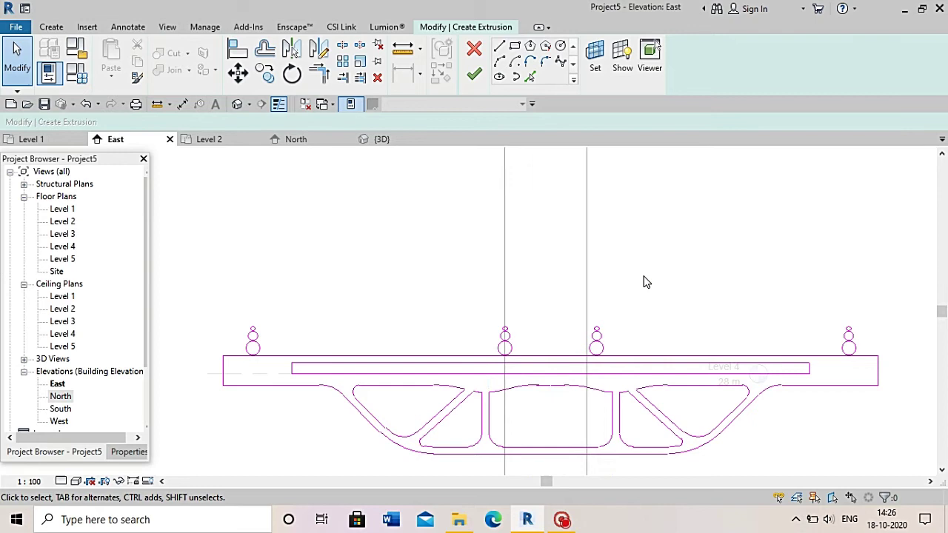
pyautogui.scroll(-3, 645, 279)
pyautogui.scroll(-2, 645, 279)
pyautogui.click(473, 76)
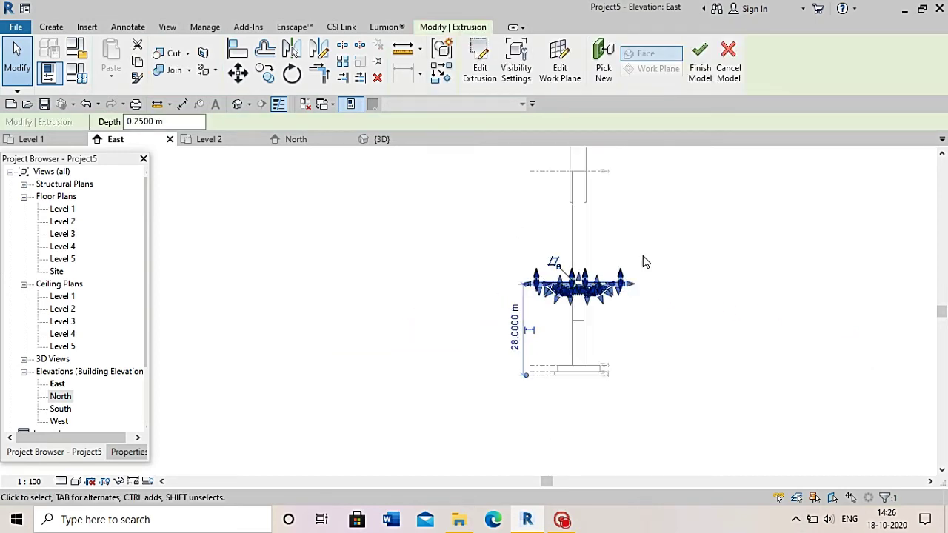
# Switch to the {3D} view and select the deck extrusion
pyautogui.click(622, 300)
pyautogui.scroll(-3, 420, 351)
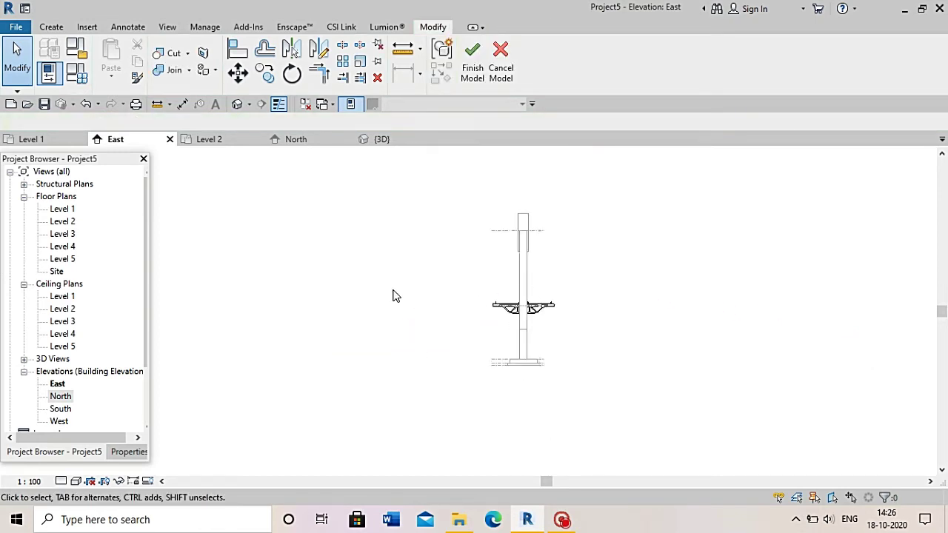
pyautogui.scroll(-1, 326, 219)
pyautogui.click(382, 139)
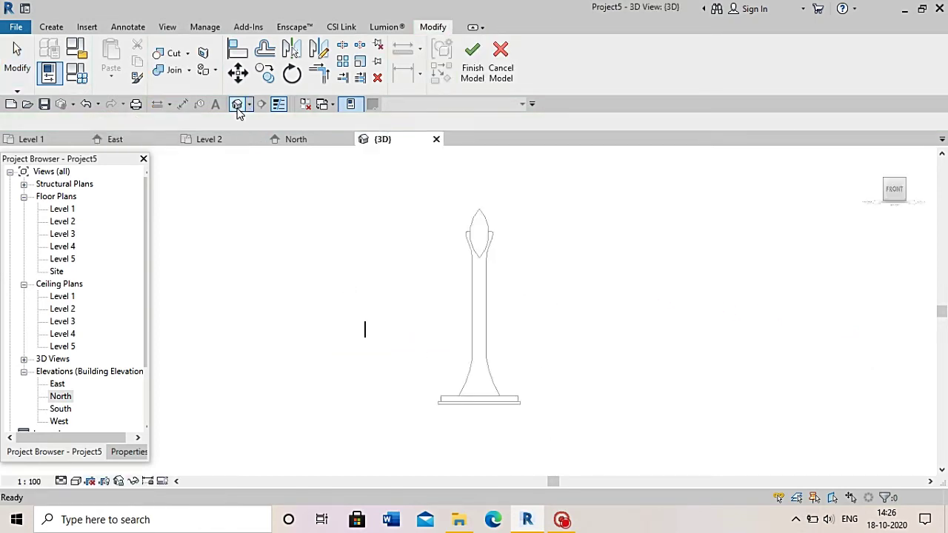
pyautogui.click(364, 333)
pyautogui.moveTo(368, 334); pyautogui.dragTo(715, 338)
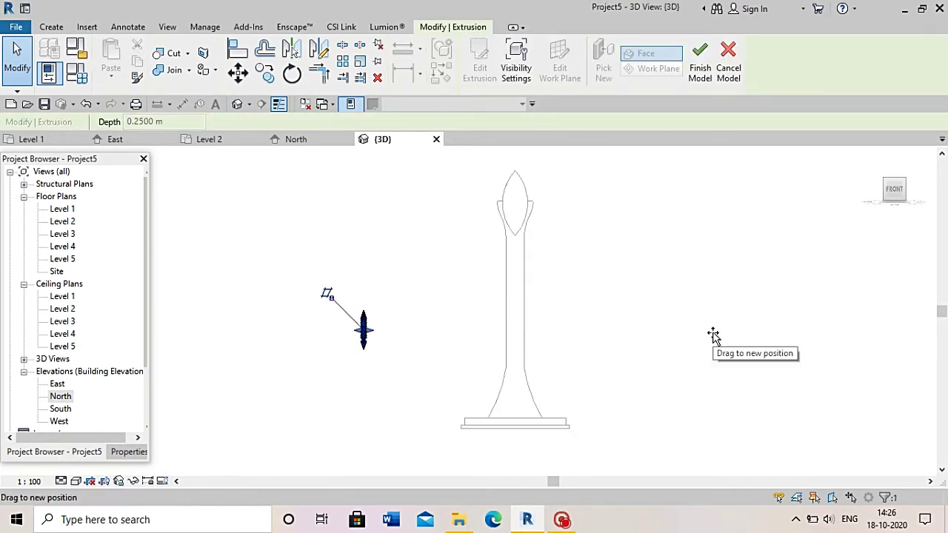
# Drag the deck's end handles right and left past the pier to about 277.6 m long
pyautogui.moveTo(366, 331); pyautogui.dragTo(413, 332)
pyautogui.scroll(-2, 451, 339)
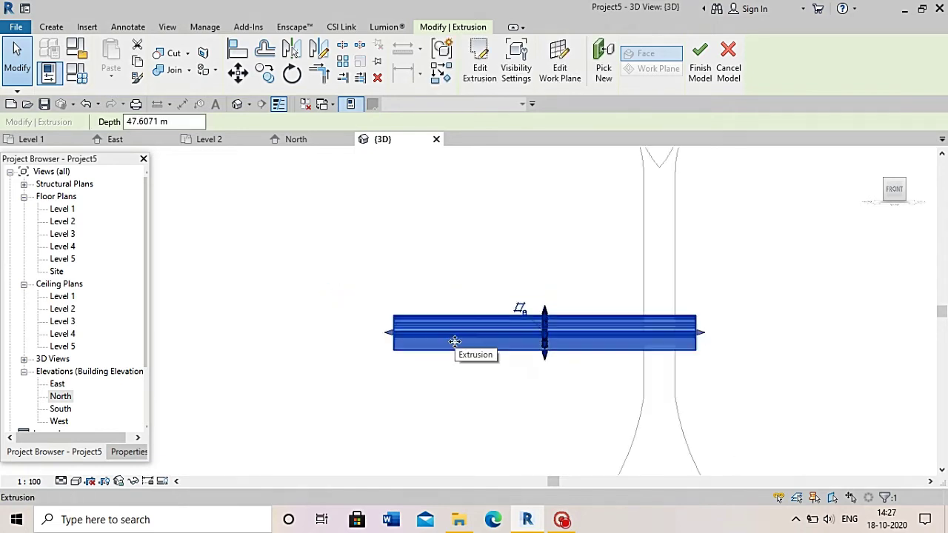
pyautogui.scroll(-4, 453, 340)
pyautogui.moveTo(537, 340); pyautogui.dragTo(704, 348)
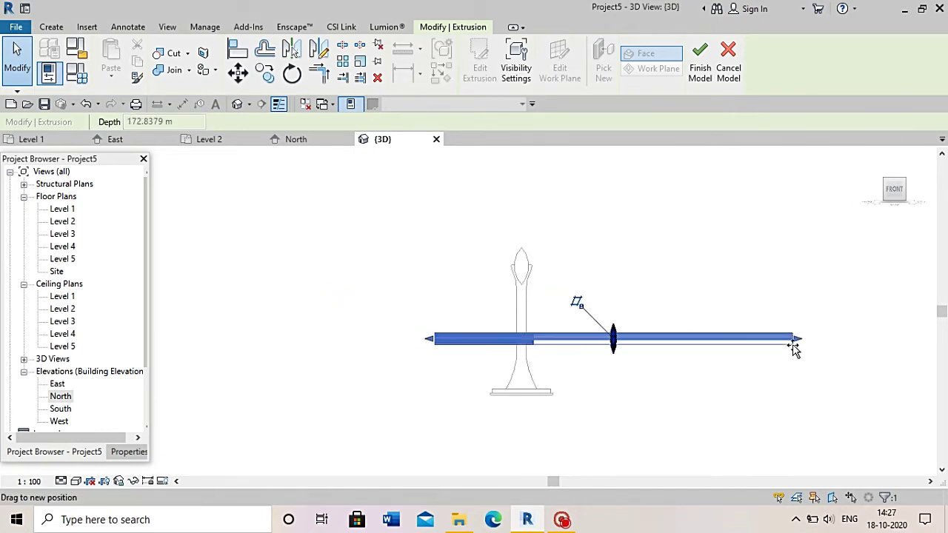
pyautogui.moveTo(431, 341); pyautogui.dragTo(291, 348)
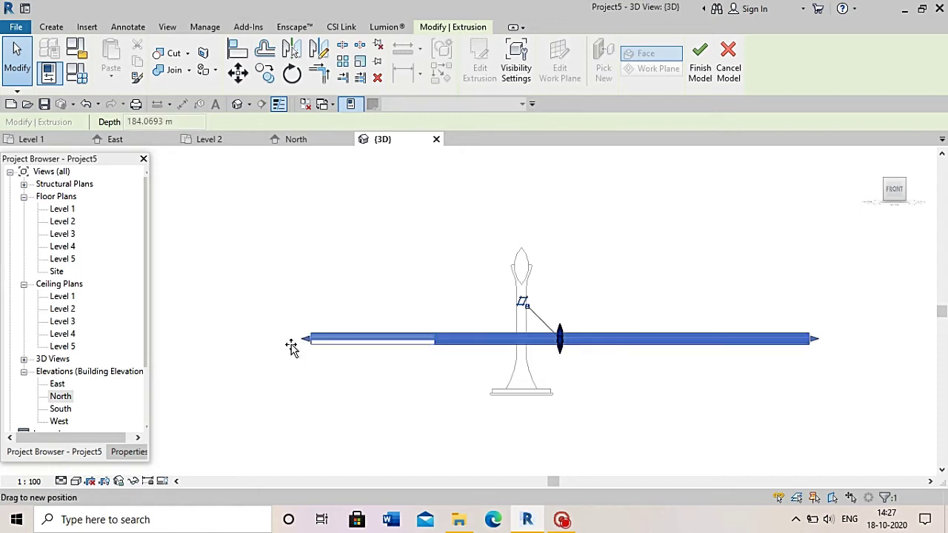
pyautogui.moveTo(236, 357); pyautogui.dragTo(231, 353)
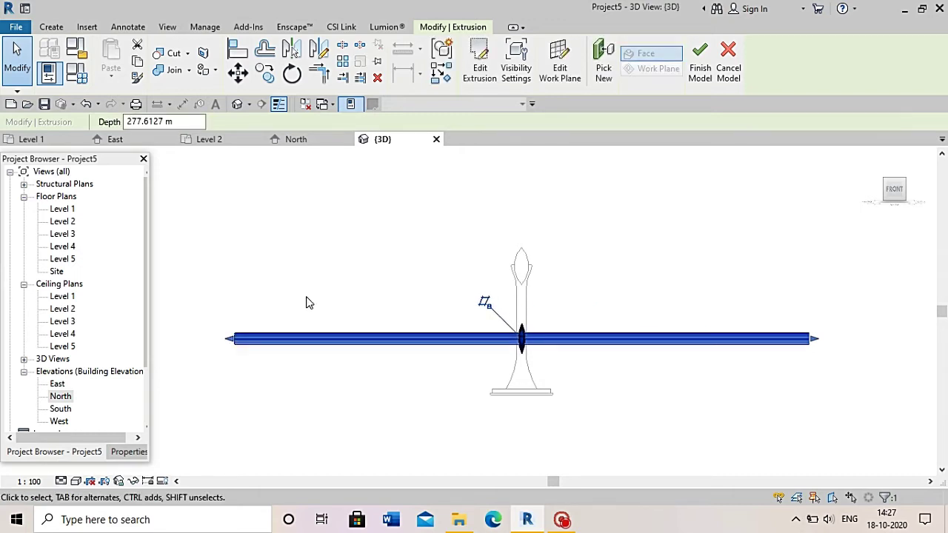
pyautogui.click(306, 301)
pyautogui.click(869, 205)
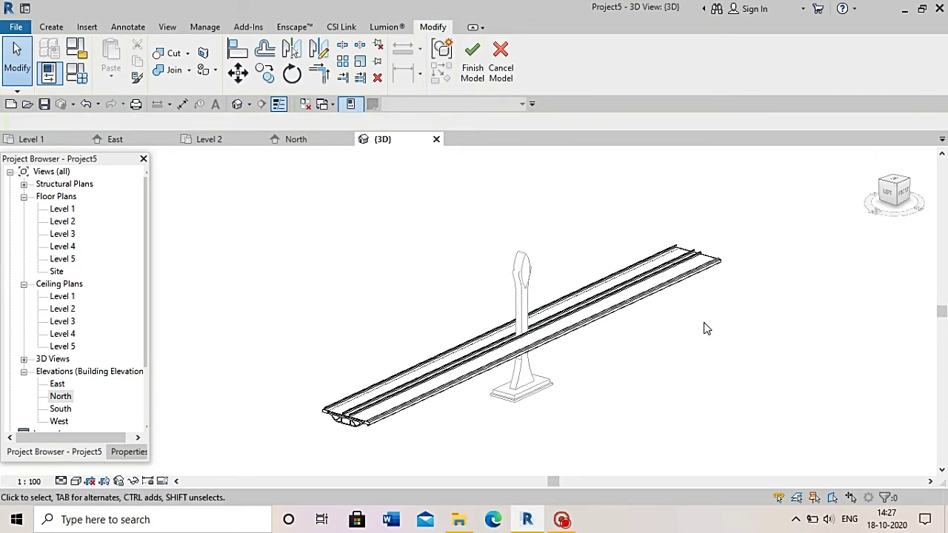
# Commit the deck model and make the pier column narrower
pyautogui.click(473, 80)
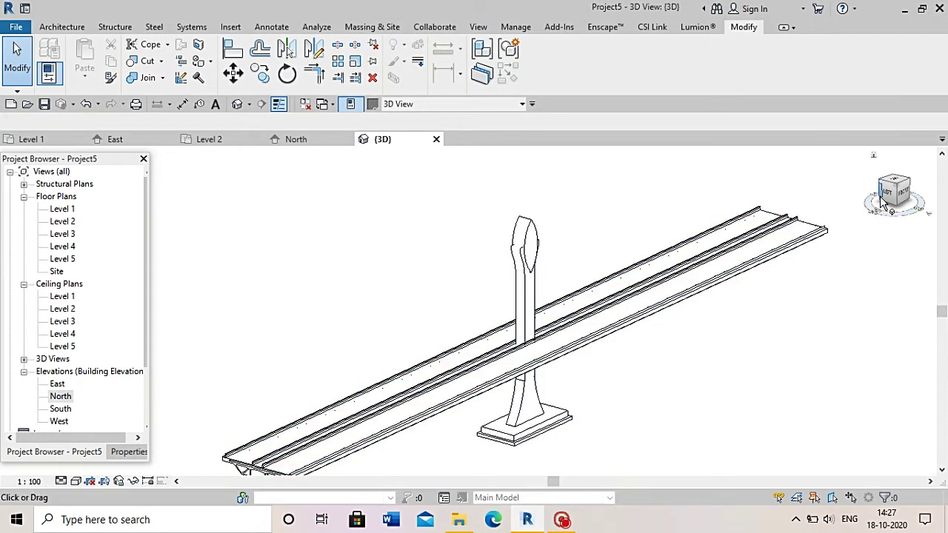
pyautogui.scroll(3, 510, 254)
pyautogui.click(498, 268)
pyautogui.scroll(2, 493, 267)
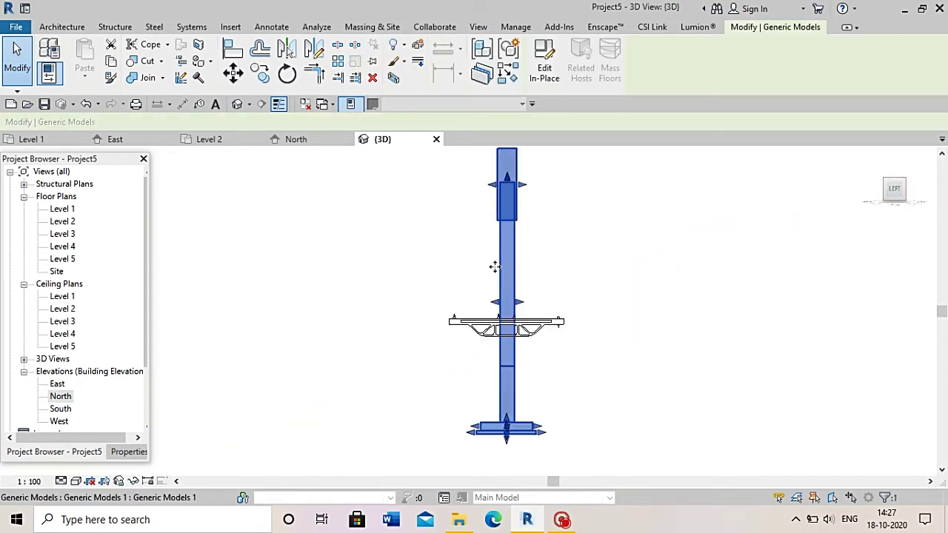
pyautogui.scroll(3, 505, 338)
pyautogui.scroll(4, 505, 338)
pyautogui.scroll(1, 499, 328)
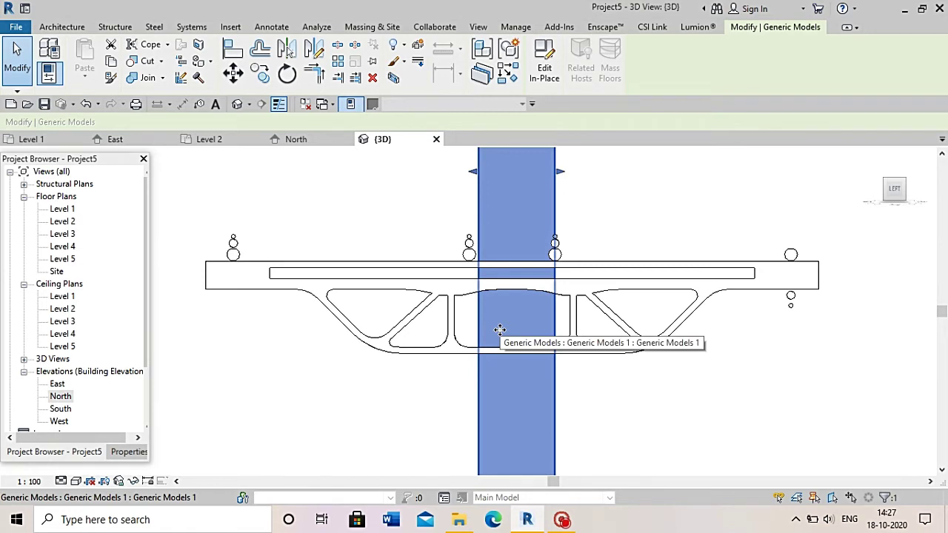
pyautogui.scroll(-1, 494, 329)
pyautogui.moveTo(556, 192); pyautogui.dragTo(539, 190)
pyautogui.scroll(-1, 461, 256)
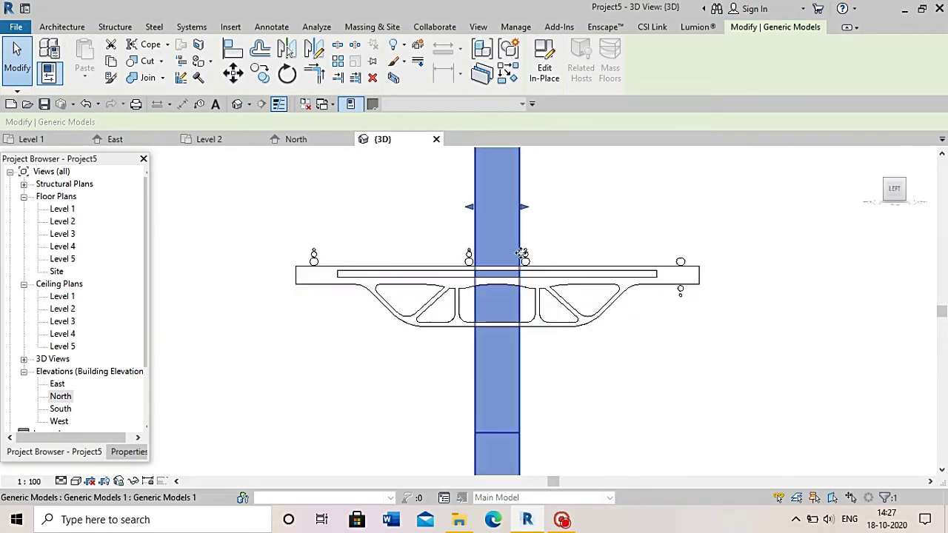
pyautogui.click(600, 222)
# Inspect the whole bridge from the left side and from an elevated oblique angle
pyautogui.scroll(-1, 598, 220)
pyautogui.scroll(-1, 736, 212)
pyautogui.click(888, 195)
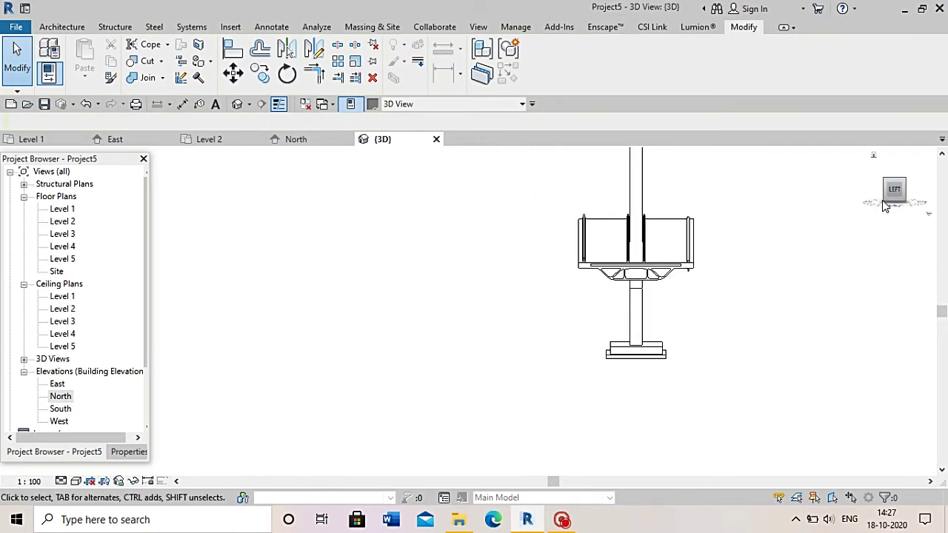
pyautogui.moveTo(882, 200); pyautogui.dragTo(873, 215)
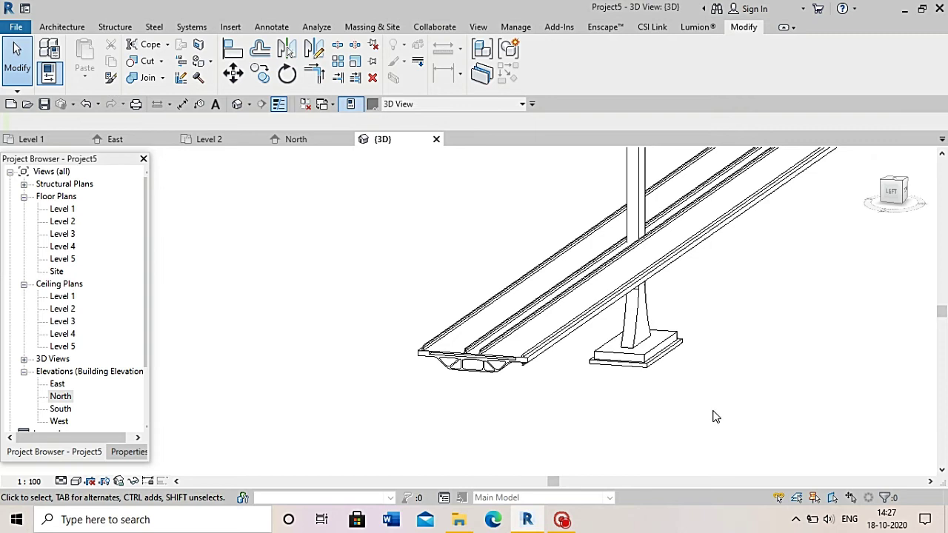
pyautogui.scroll(2, 715, 416)
pyautogui.scroll(1, 508, 377)
pyautogui.scroll(1, 508, 379)
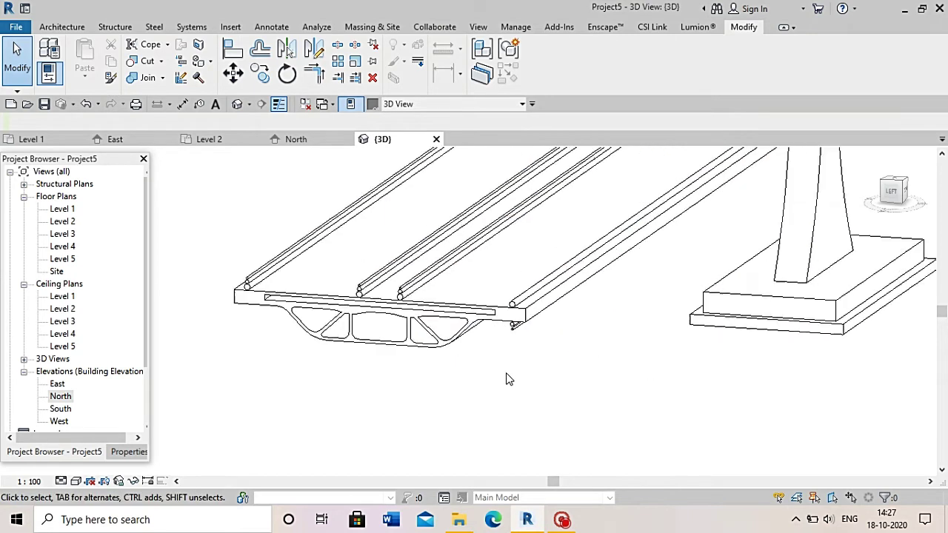
pyautogui.scroll(1, 512, 333)
pyautogui.scroll(-1, 510, 328)
pyautogui.scroll(-2, 513, 332)
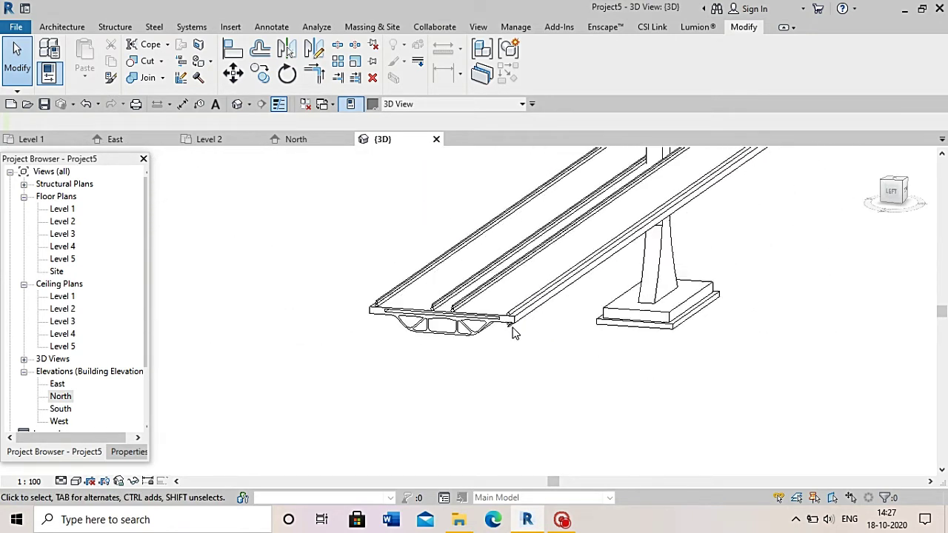
pyautogui.click(891, 190)
pyautogui.scroll(3, 444, 352)
pyautogui.scroll(2, 447, 338)
pyautogui.scroll(1, 471, 330)
# Open the deck girder with Edit In-Place and select its extrusion
pyautogui.click(473, 331)
pyautogui.scroll(-1, 563, 321)
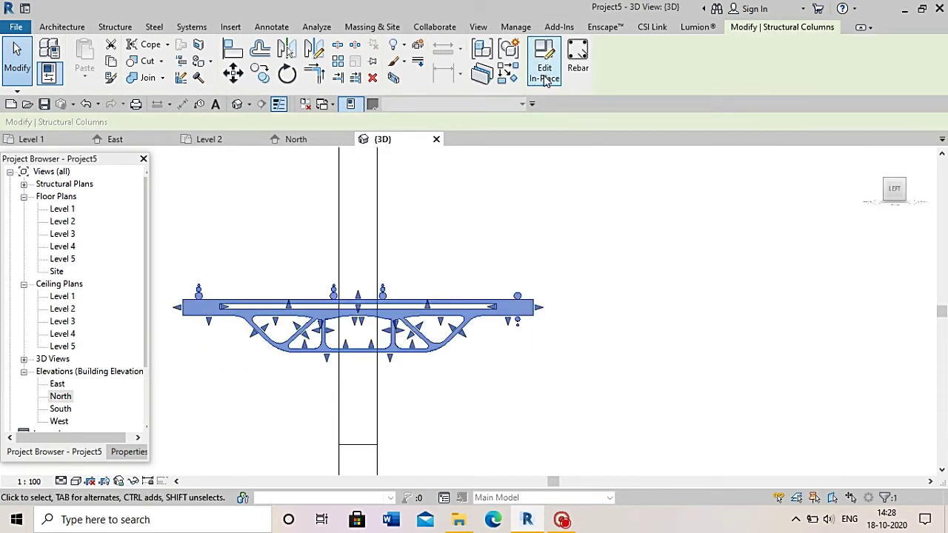
pyautogui.click(546, 74)
pyautogui.scroll(2, 474, 321)
pyautogui.click(500, 311)
pyautogui.scroll(1, 524, 305)
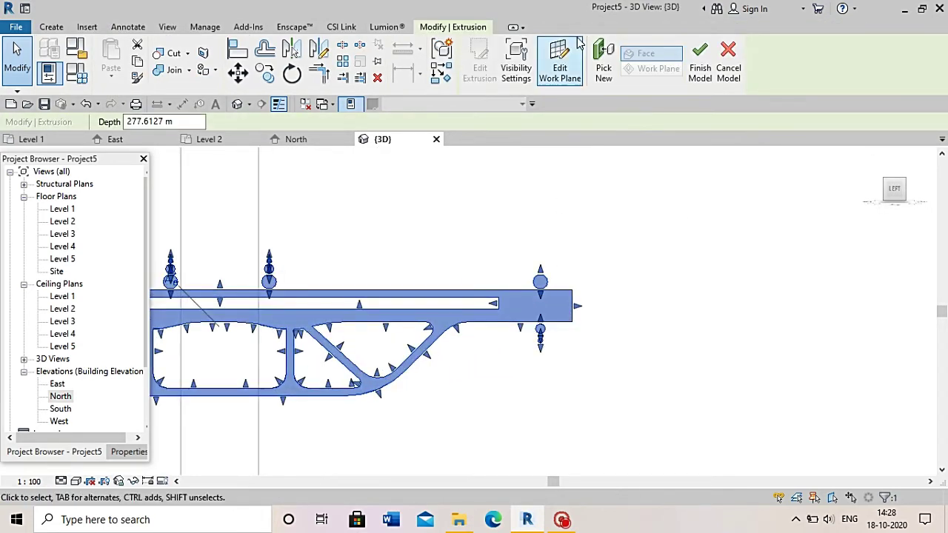
# Edit the deck extrusion's sketch and select the stacked railing circles
pyautogui.click(480, 63)
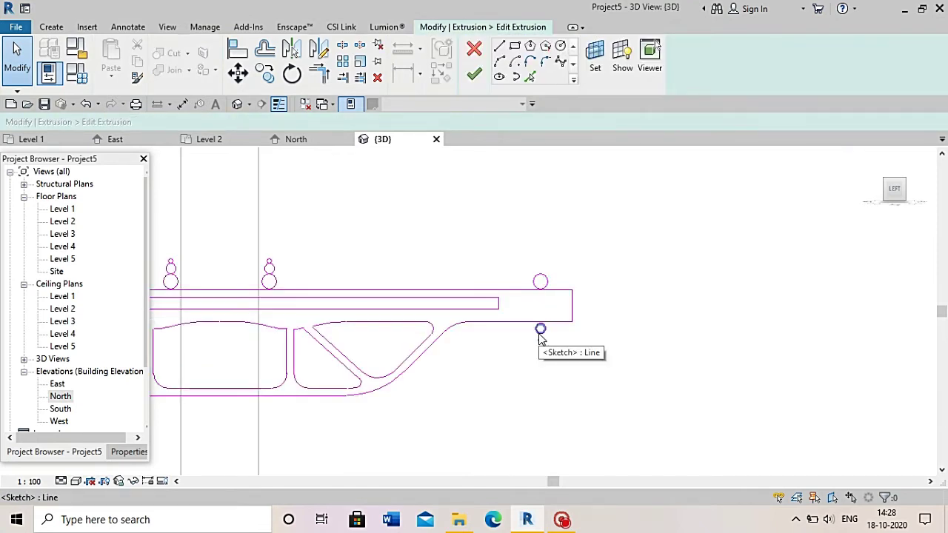
pyautogui.press('Escape')
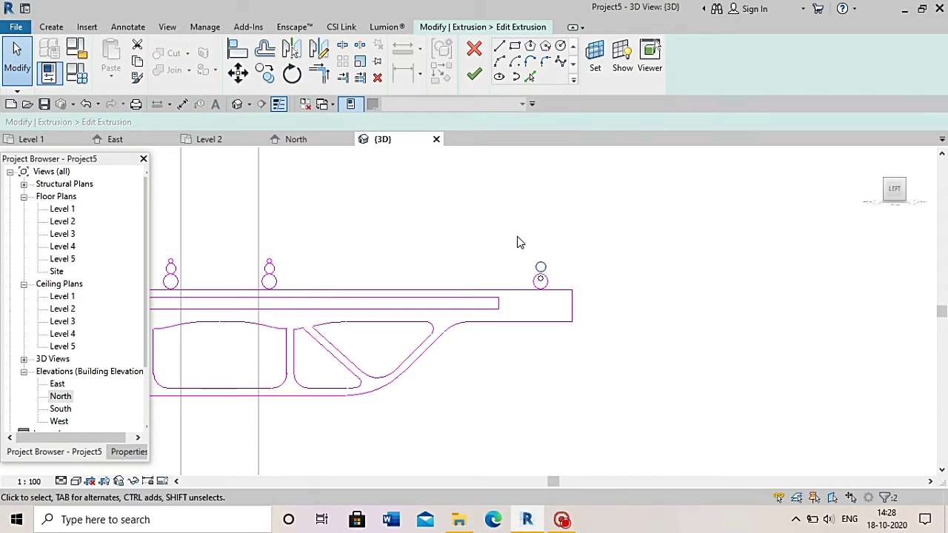
pyautogui.moveTo(517, 237); pyautogui.dragTo(559, 298)
pyautogui.scroll(2, 271, 277)
pyautogui.scroll(1, 278, 282)
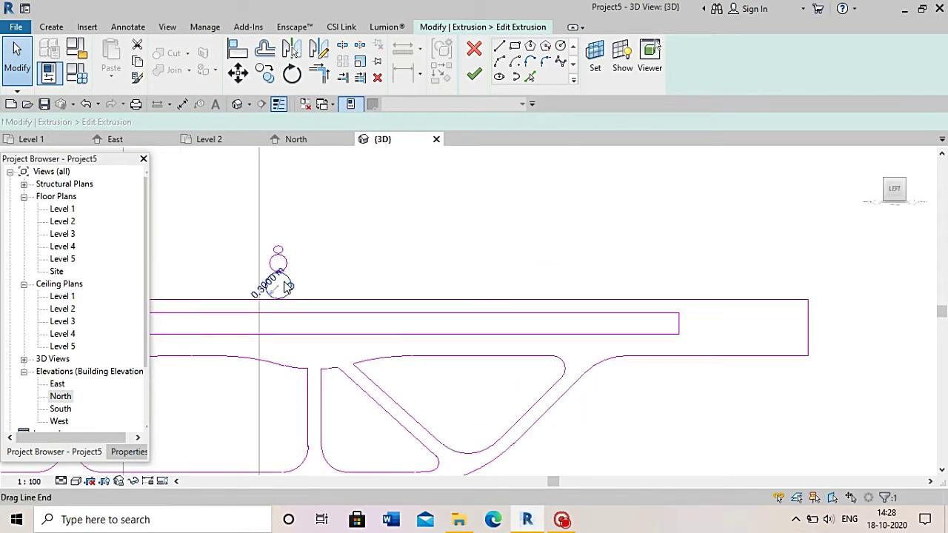
pyautogui.scroll(2, 248, 276)
pyautogui.scroll(2, 247, 277)
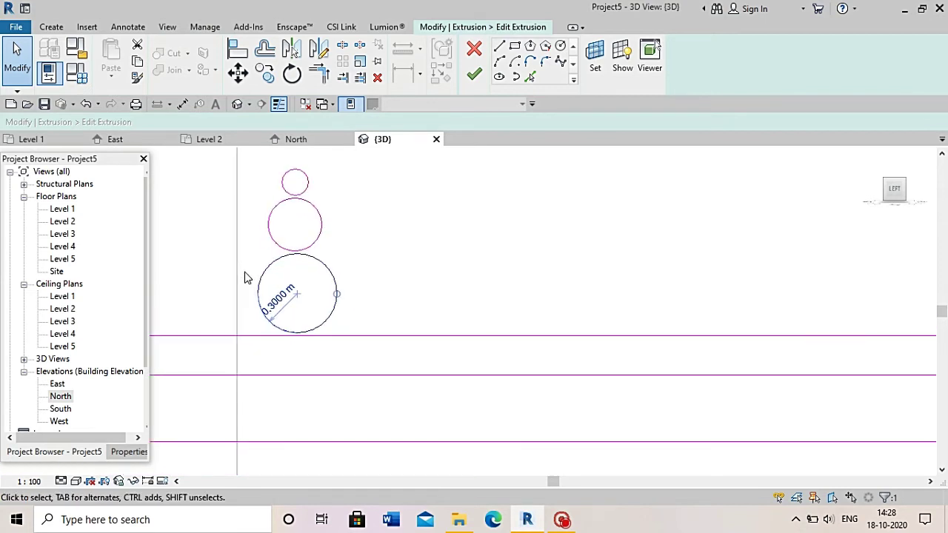
pyautogui.scroll(-2, 252, 252)
pyautogui.moveTo(232, 173); pyautogui.dragTo(333, 311)
pyautogui.scroll(-2, 332, 312)
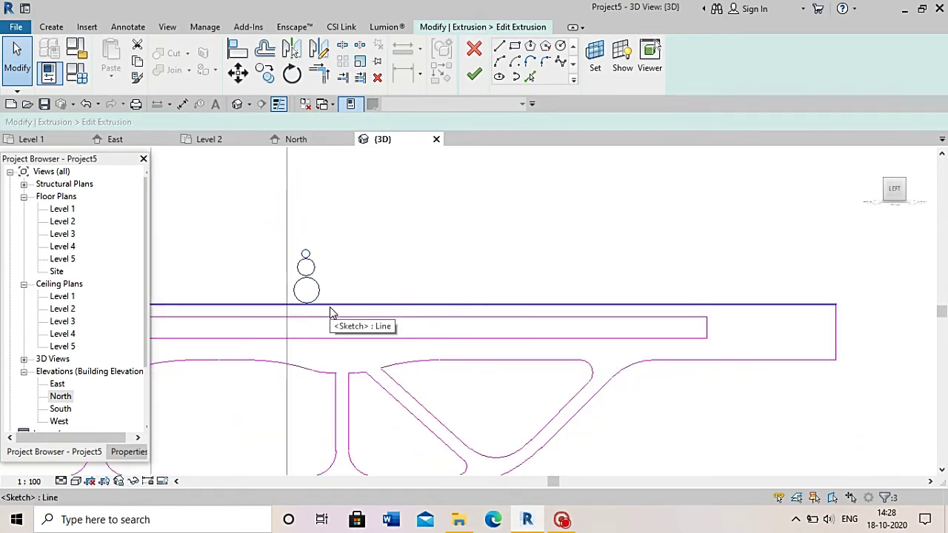
pyautogui.scroll(-3, 506, 196)
# Draw a temporary vertical axis line through the column
pyautogui.click(499, 45)
pyautogui.scroll(-1, 453, 194)
pyautogui.scroll(-2, 454, 194)
pyautogui.click(402, 313)
pyautogui.click(417, 200)
pyautogui.press('Escape')
pyautogui.press('Escape')
pyautogui.scroll(3, 445, 228)
pyautogui.press('Escape')
pyautogui.press('Escape')
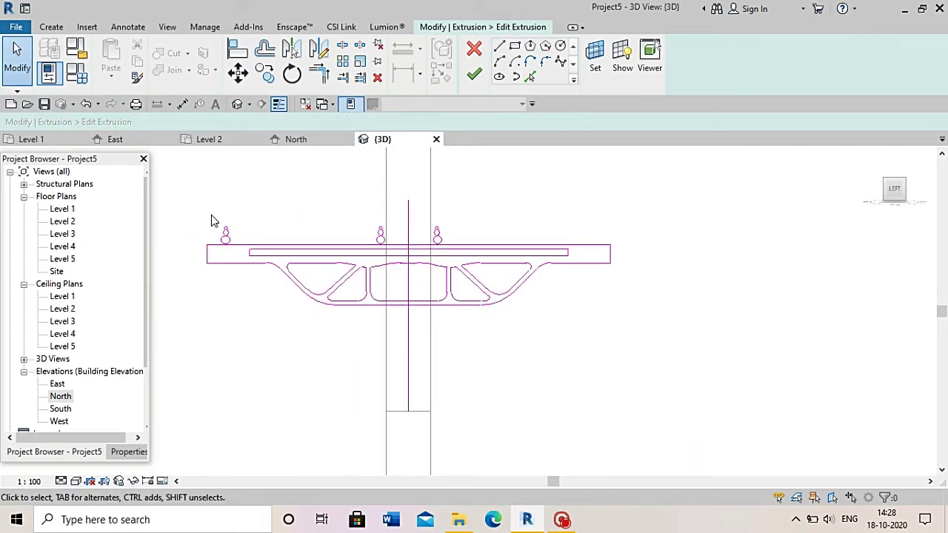
pyautogui.scroll(5, 237, 261)
pyautogui.scroll(-2, 302, 222)
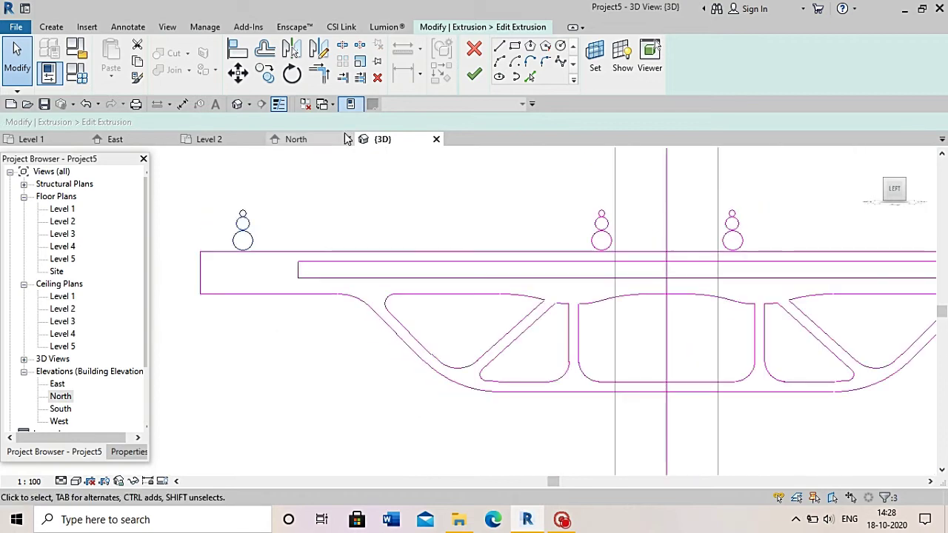
# Mirror the railing profiles across the axis, delete the axis line, and finish the sketch
pyautogui.click(293, 51)
pyautogui.press('Escape')
pyautogui.scroll(-2, 496, 263)
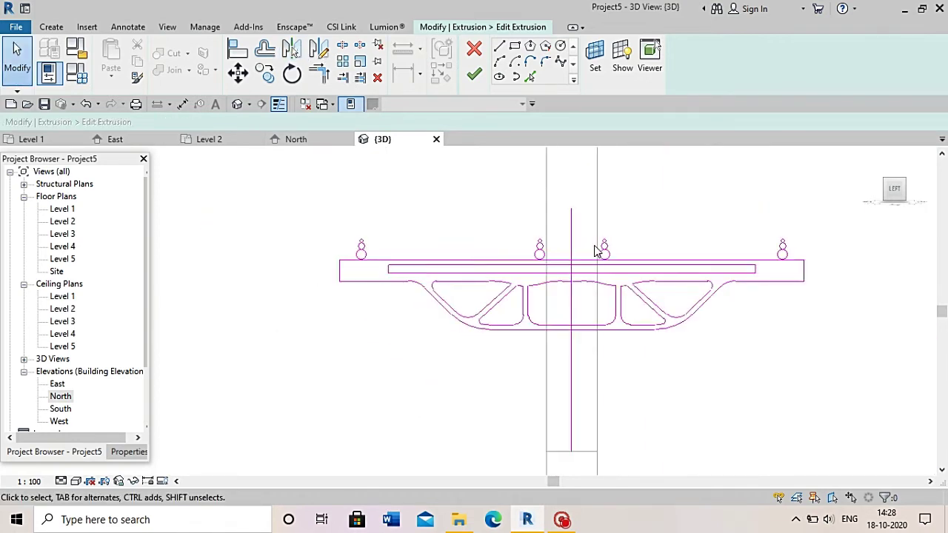
pyautogui.scroll(2, 595, 250)
pyautogui.click(554, 256)
pyautogui.press('Delete')
pyautogui.scroll(-2, 556, 256)
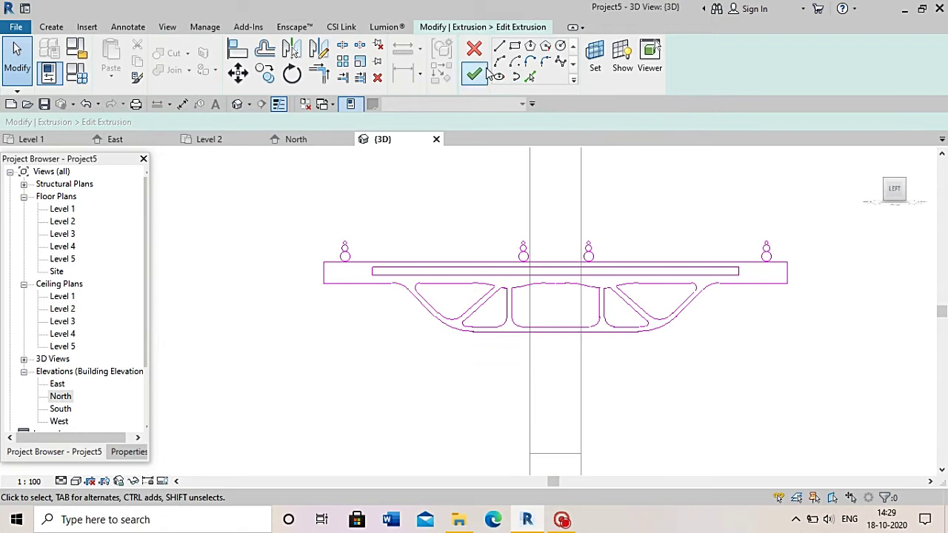
pyautogui.click(474, 73)
pyautogui.press('Escape')
# Finish the in-place deck model and dismiss the save reminder
pyautogui.click(894, 188)
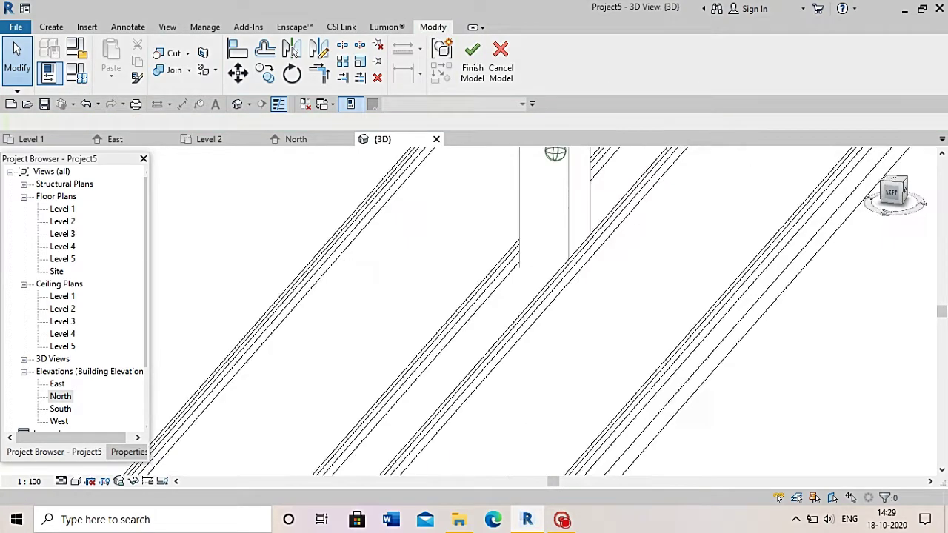
pyautogui.click(472, 59)
pyautogui.click(578, 313)
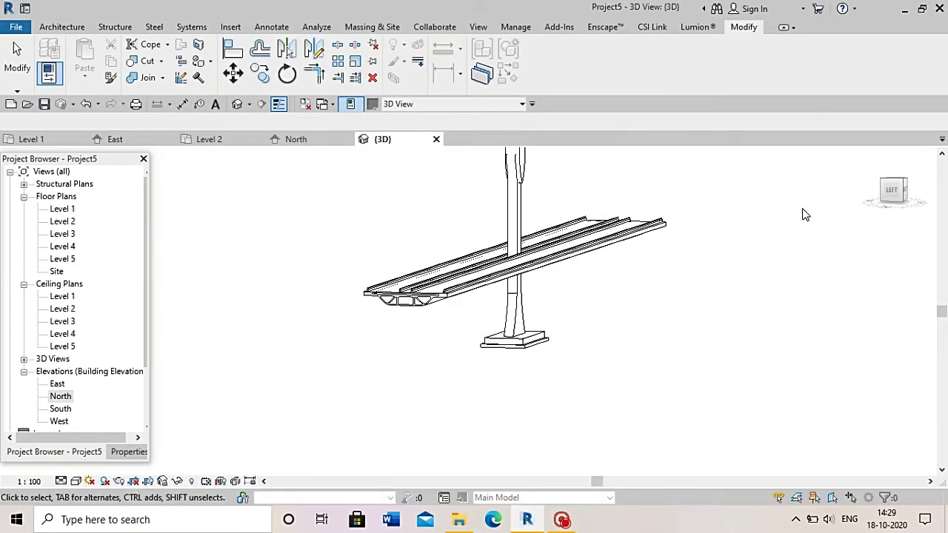
# From the Front view, select the deck and reopen it with Edit In-Place
pyautogui.click(906, 194)
pyautogui.scroll(5, 491, 263)
pyautogui.scroll(2, 519, 261)
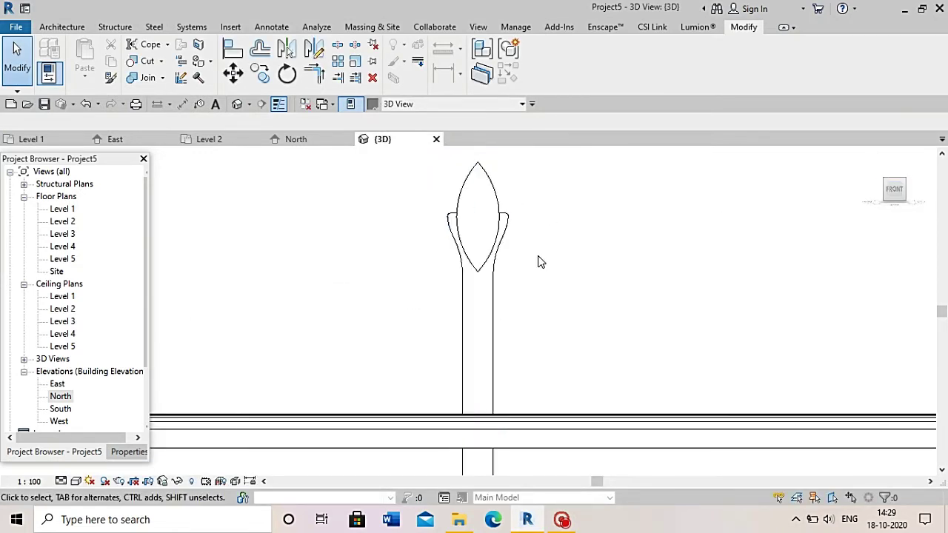
pyautogui.scroll(-3, 539, 261)
pyautogui.scroll(-2, 564, 265)
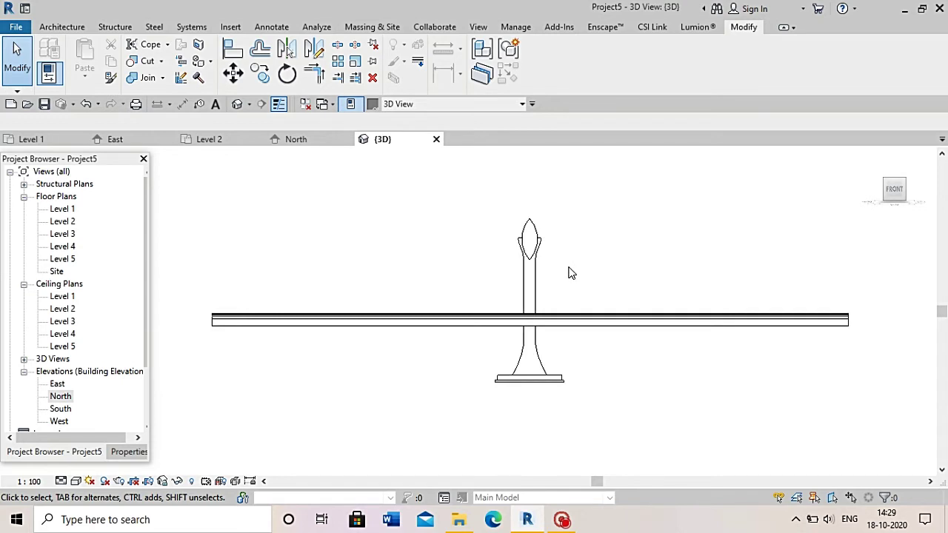
pyautogui.click(583, 316)
pyautogui.click(546, 75)
# Create a new material from the deck extrusion's Material property
pyautogui.click(590, 321)
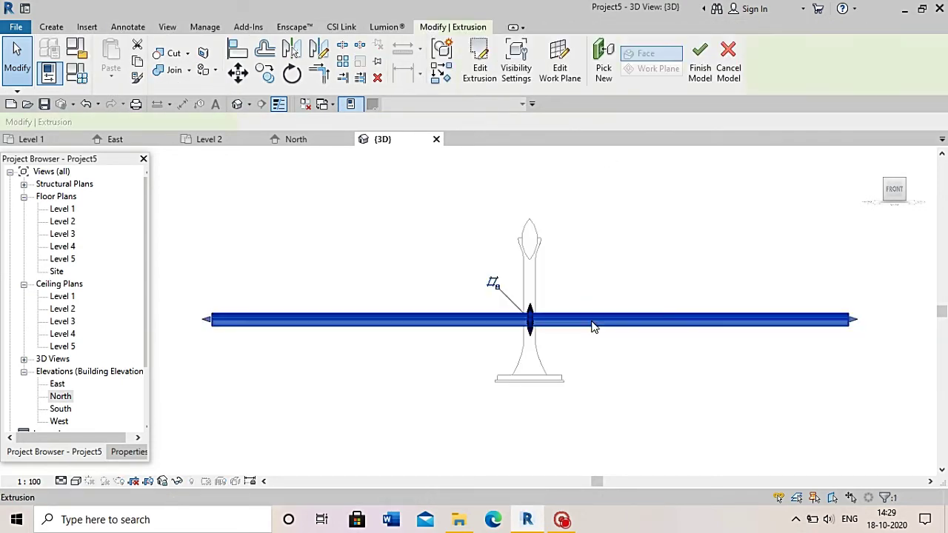
pyautogui.click(129, 453)
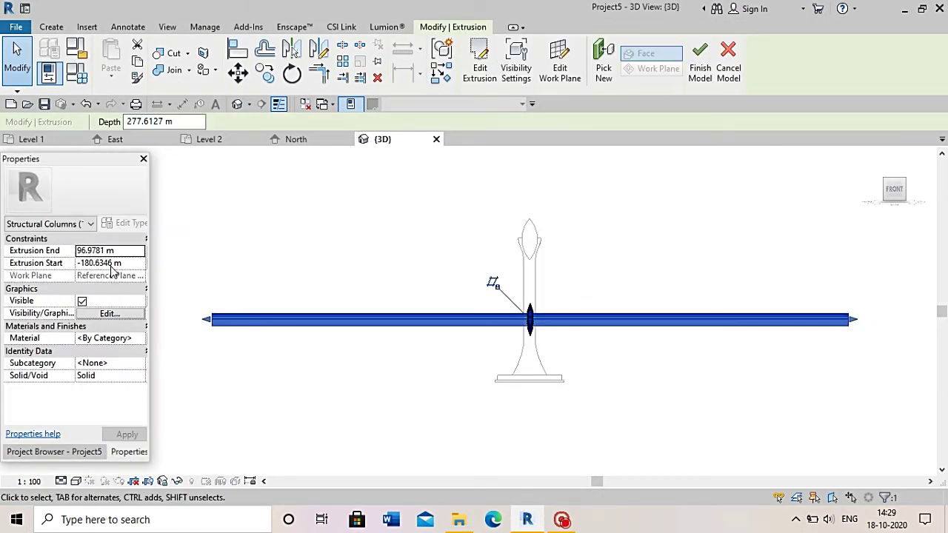
pyautogui.click(115, 339)
pyautogui.click(140, 338)
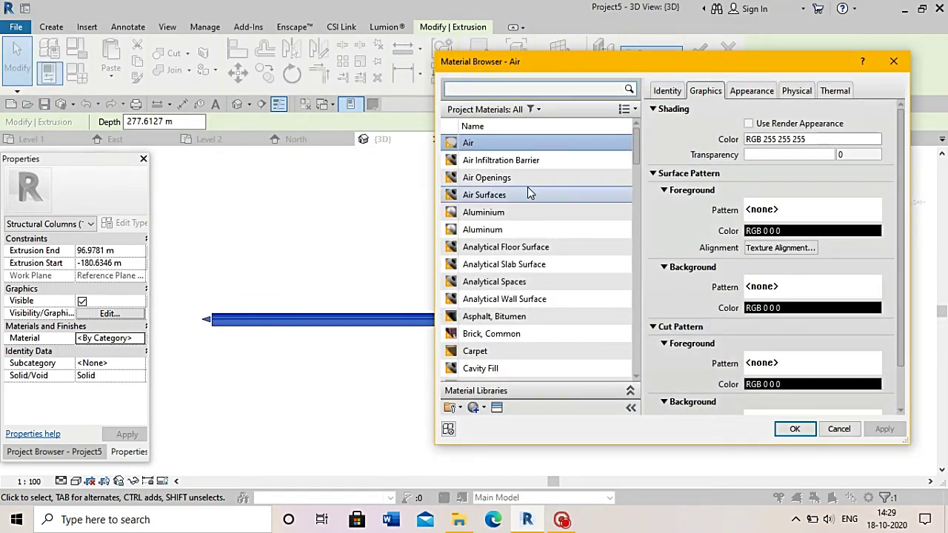
pyautogui.click(476, 408)
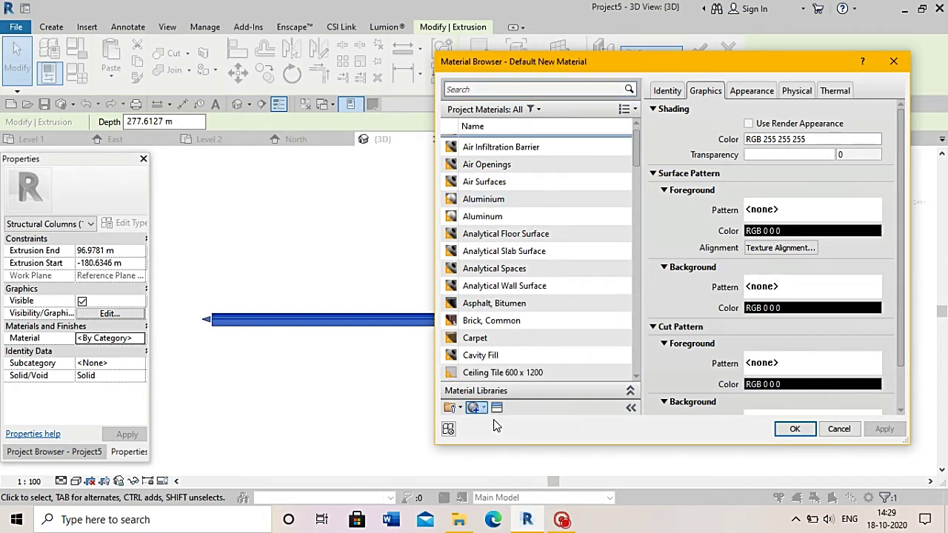
pyautogui.click(496, 408)
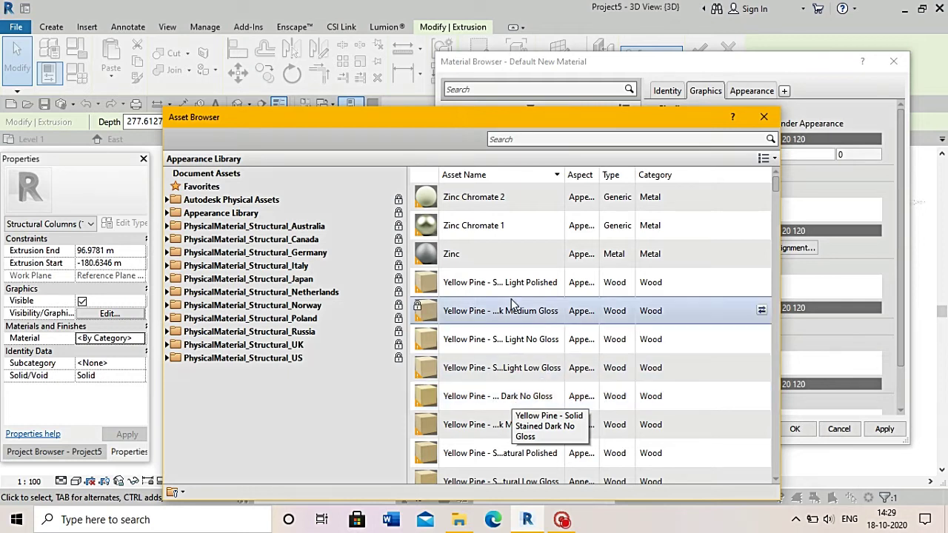
# Give Default New Material(1) the Wood - Painted White appearance and confirm it
pyautogui.click(332, 214)
pyautogui.click(629, 140)
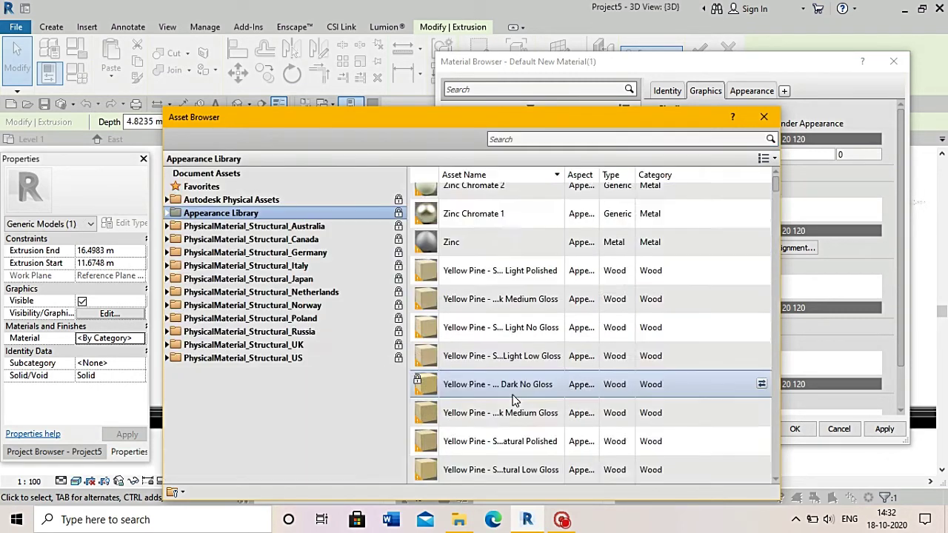
pyautogui.scroll(-5, 514, 397)
pyautogui.scroll(-5, 565, 285)
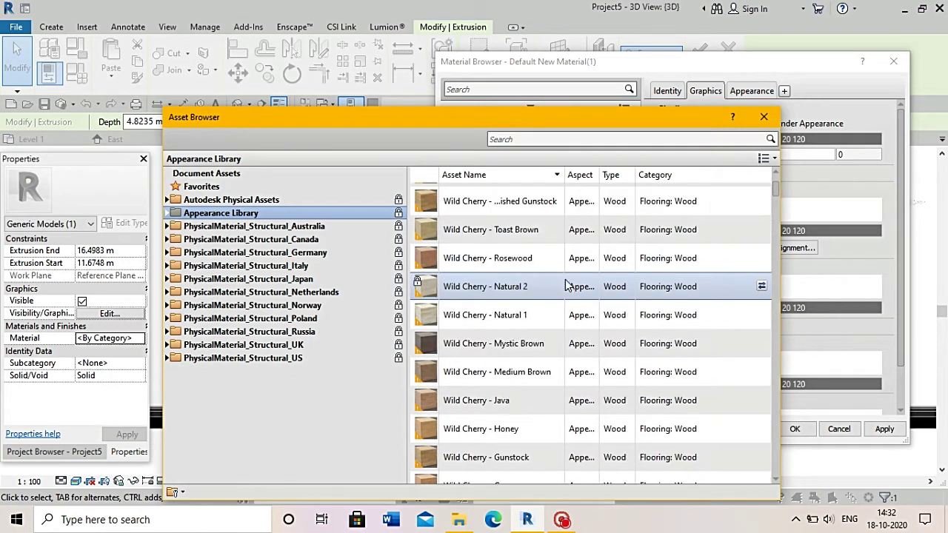
pyautogui.scroll(-5, 543, 286)
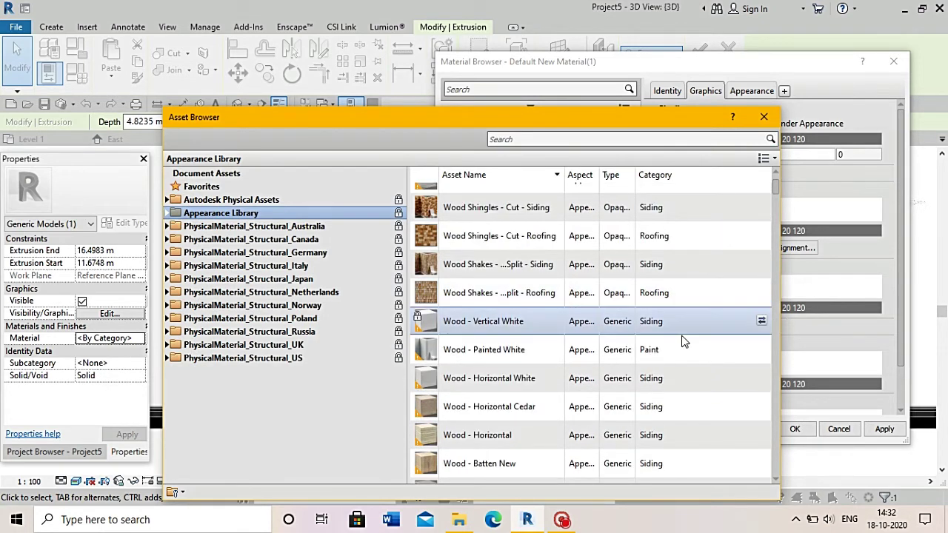
pyautogui.click(761, 349)
pyautogui.click(764, 116)
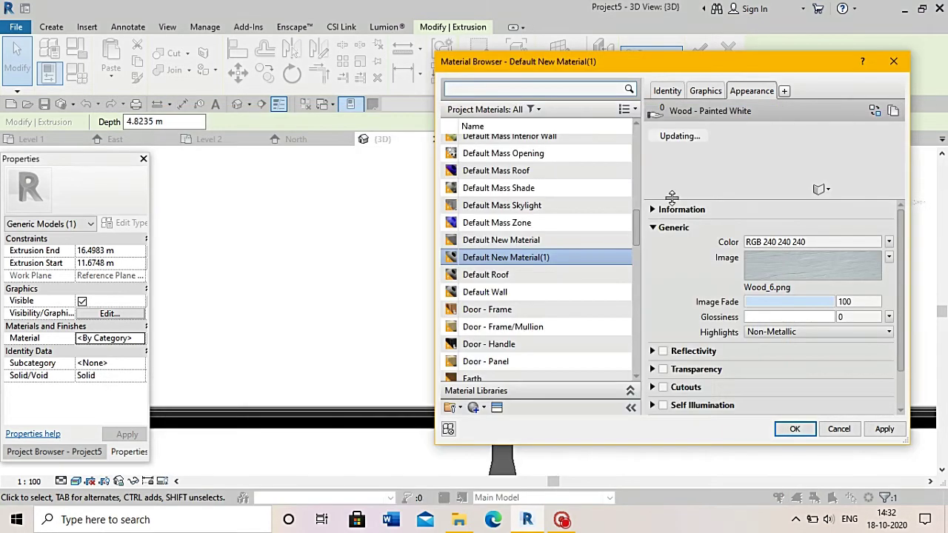
pyautogui.click(705, 90)
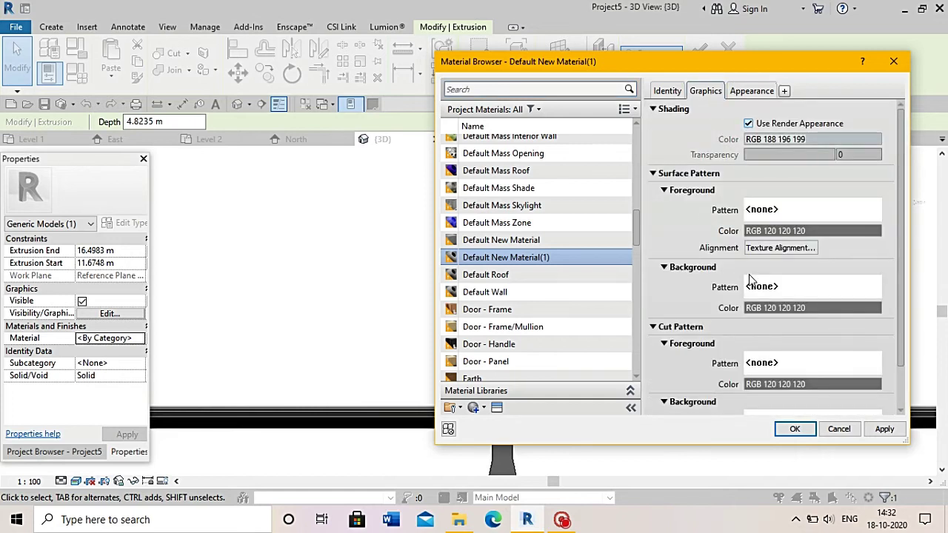
pyautogui.click(795, 429)
# Finish the deck extrusion and the in-place model, orbiting to an isometric 3D view
pyautogui.click(629, 59)
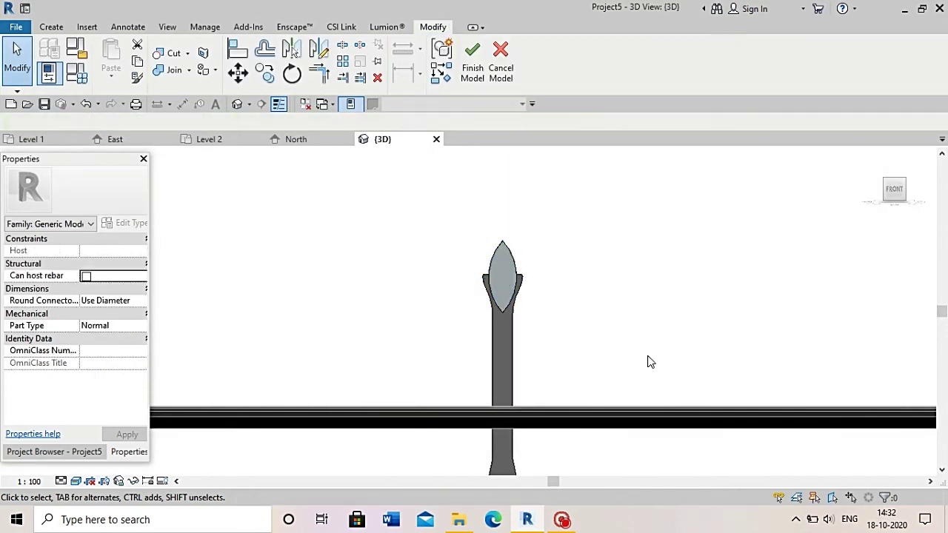
pyautogui.scroll(-2, 647, 360)
pyautogui.moveTo(896, 190)
pyautogui.mouseDown()
pyautogui.moveTo(713, 225)
pyautogui.moveTo(530, 304)
pyautogui.mouseUp()
pyautogui.scroll(3, 486, 257)
pyautogui.scroll(-2, 457, 228)
pyautogui.scroll(-2, 457, 229)
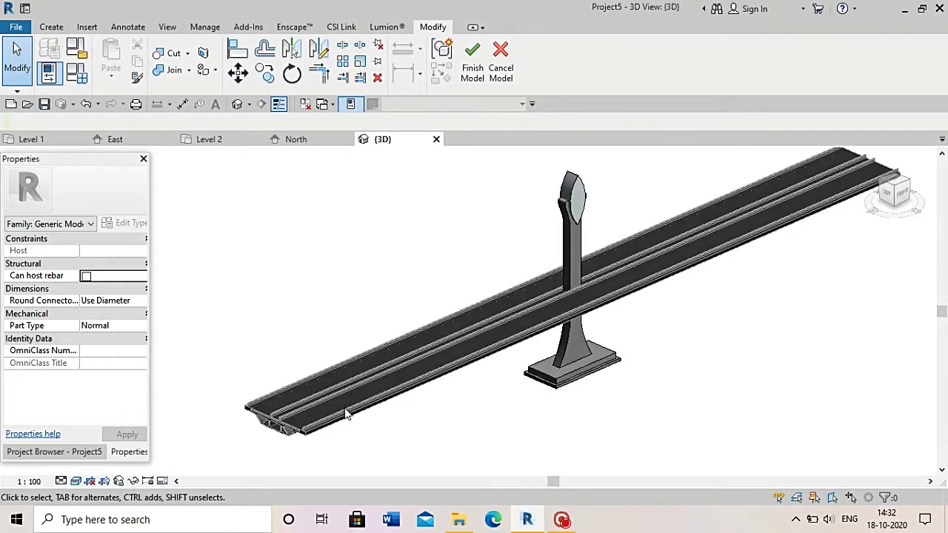
pyautogui.scroll(2, 271, 434)
pyautogui.scroll(3, 342, 441)
pyautogui.scroll(-2, 342, 441)
pyautogui.scroll(-3, 345, 374)
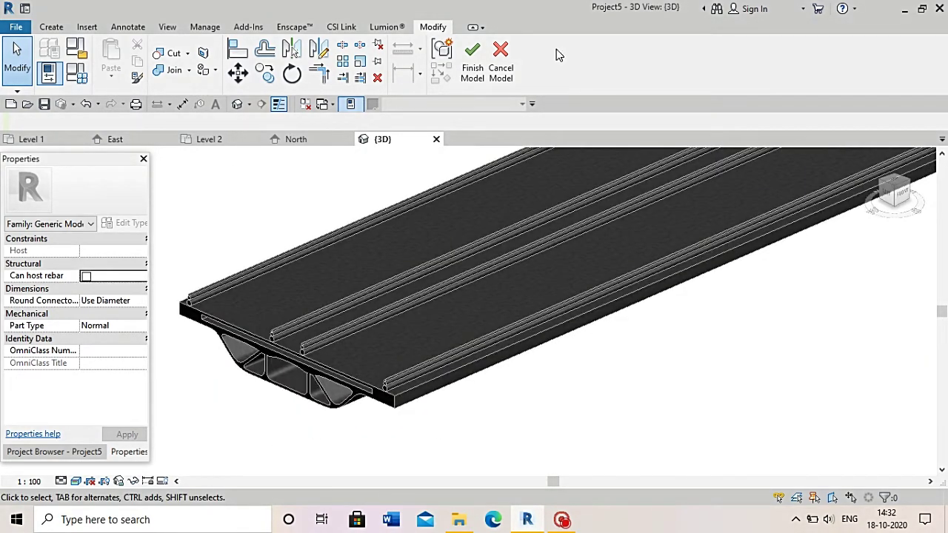
pyautogui.click(473, 59)
# Inspect the bridge from the left and front, then open the North elevation view
pyautogui.click(885, 194)
pyautogui.scroll(2, 510, 349)
pyautogui.scroll(2, 475, 347)
pyautogui.scroll(2, 476, 347)
pyautogui.scroll(1, 423, 333)
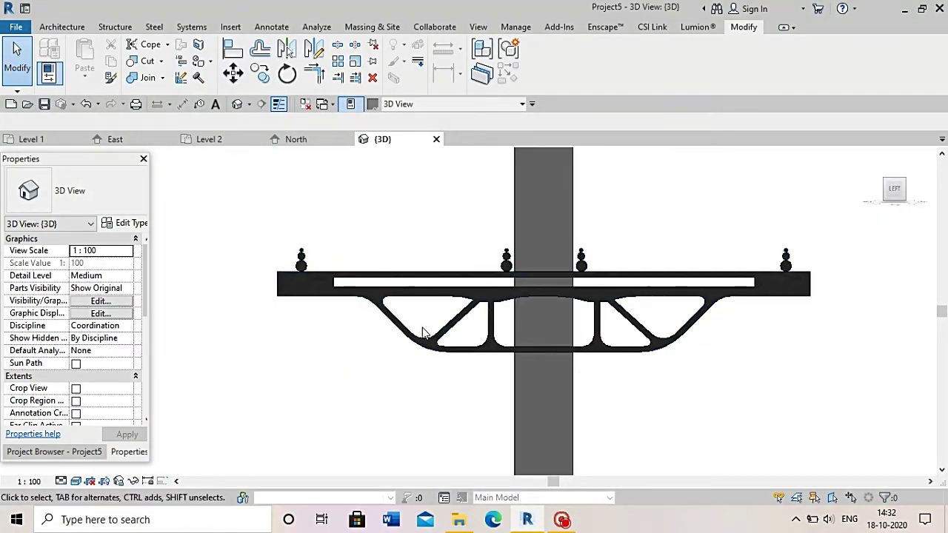
pyautogui.scroll(2, 313, 328)
pyautogui.scroll(-3, 311, 330)
pyautogui.scroll(2, 311, 326)
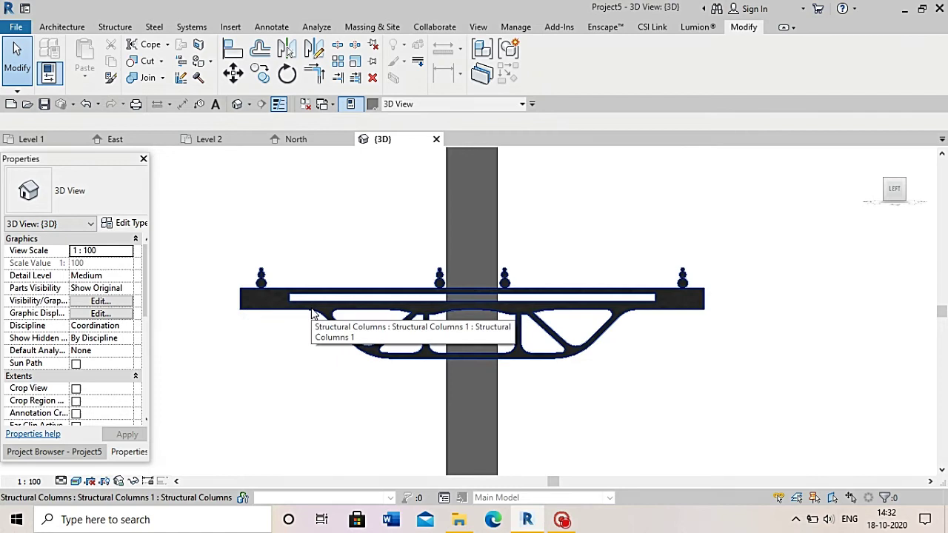
pyautogui.scroll(3, 303, 297)
pyautogui.scroll(-2, 244, 293)
pyautogui.scroll(-3, 180, 297)
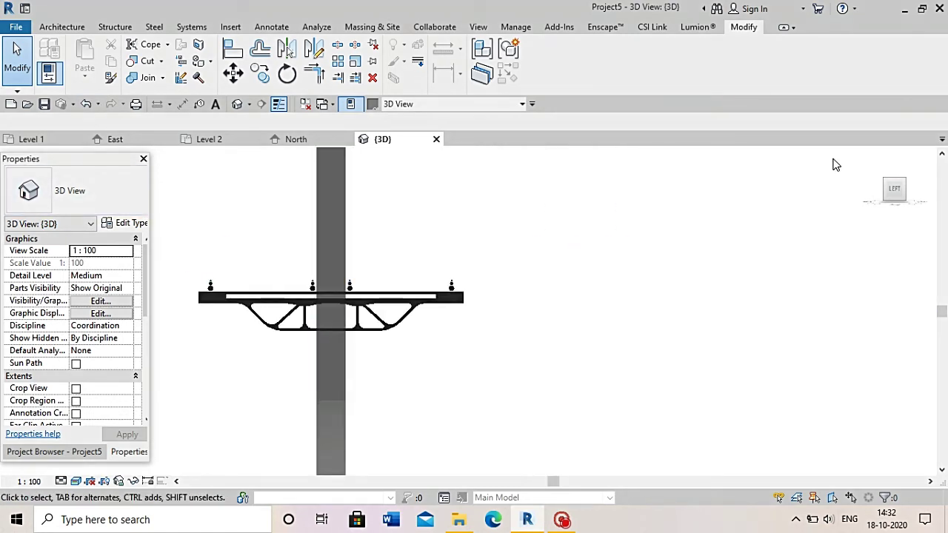
pyautogui.click(891, 187)
pyautogui.click(85, 451)
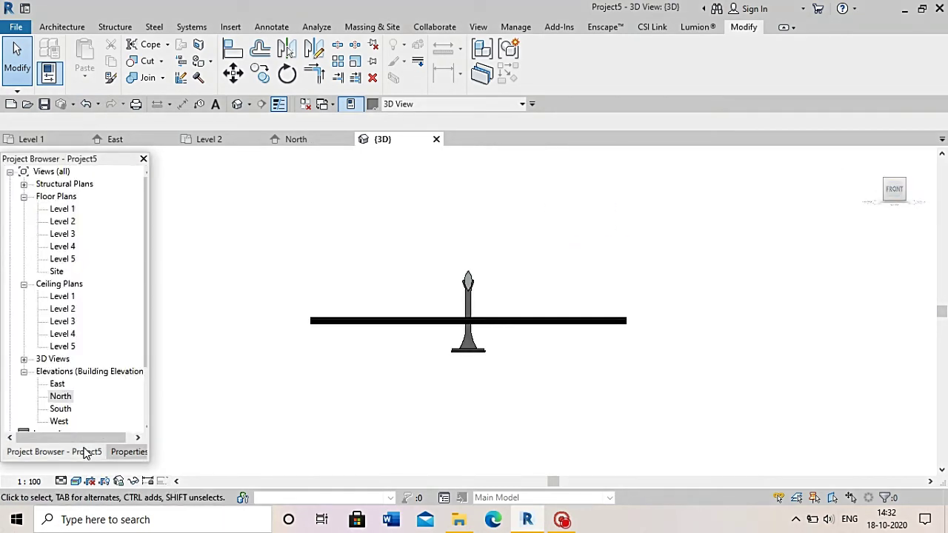
pyautogui.doubleClick(61, 397)
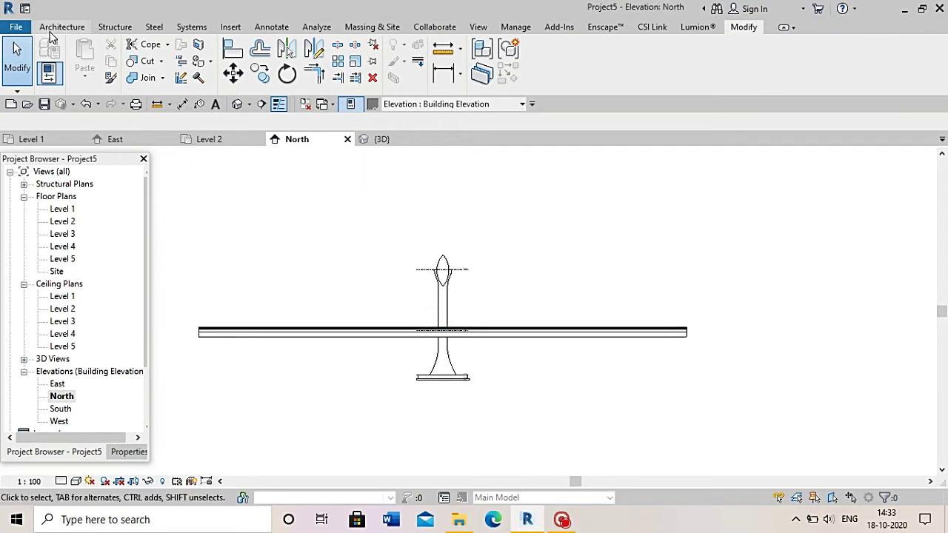
# Create in-place Generic Models 2 and draw a vertical reference plane right of the pylon
pyautogui.click(62, 26)
pyautogui.click(159, 68)
pyautogui.click(185, 130)
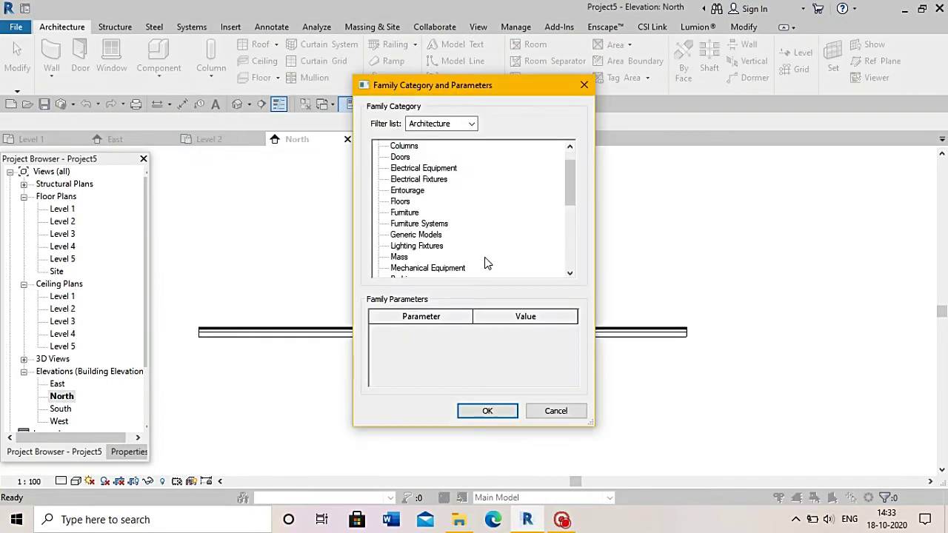
pyautogui.scroll(-1, 456, 252)
pyautogui.click(487, 411)
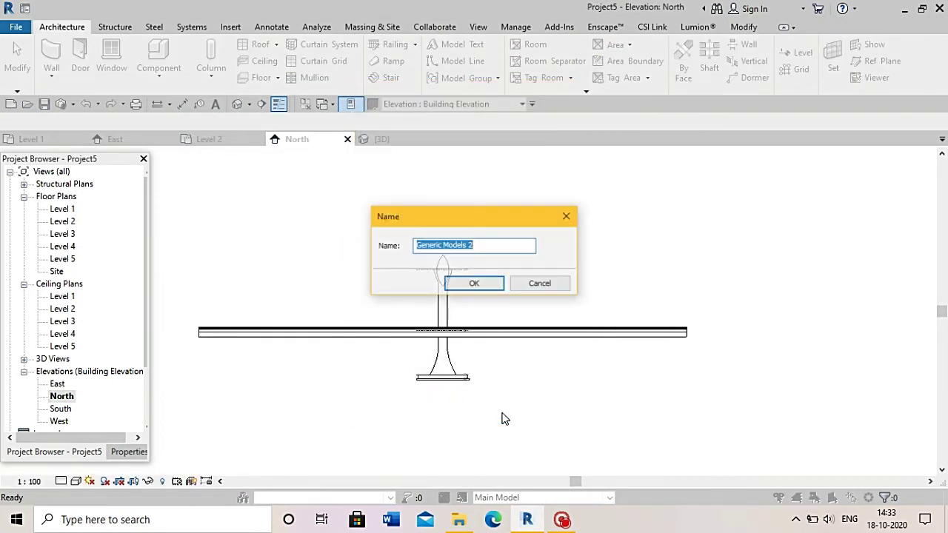
pyautogui.click(477, 281)
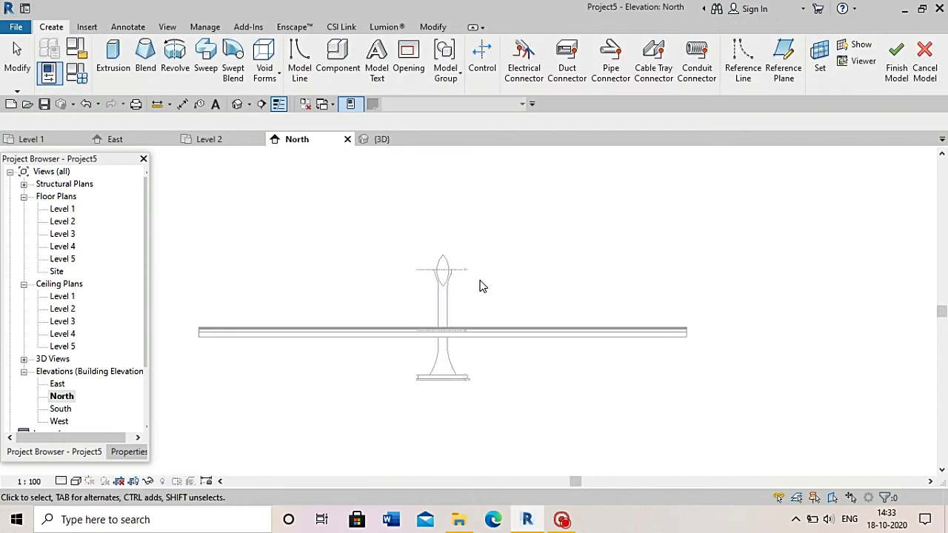
pyautogui.click(783, 59)
pyautogui.click(603, 178)
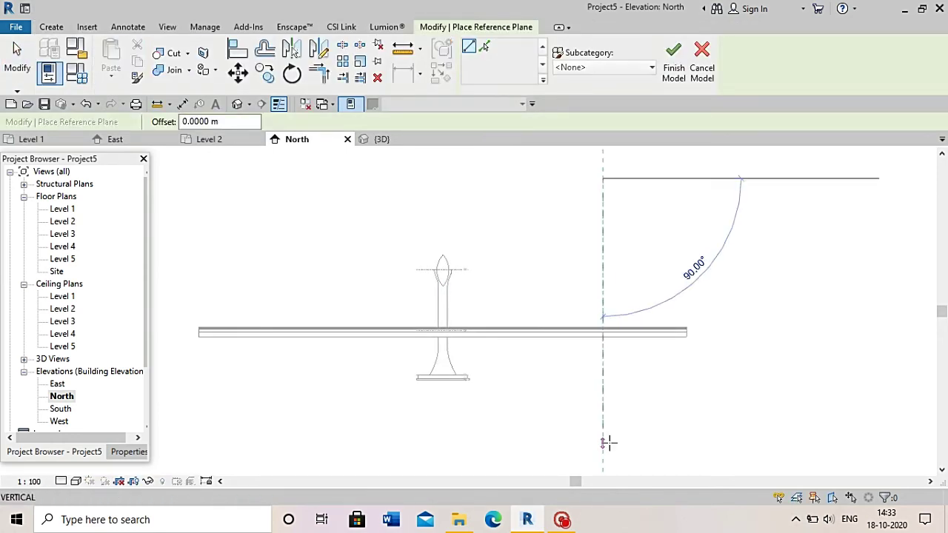
pyautogui.click(605, 443)
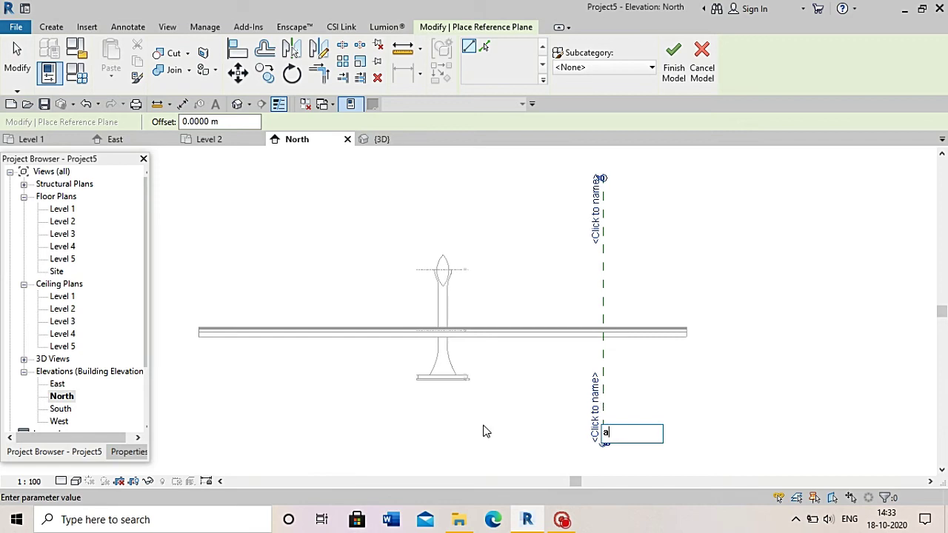
# Start an extrusion on the new reference plane, sketching in Elevation: East
pyautogui.click(51, 27)
pyautogui.click(113, 59)
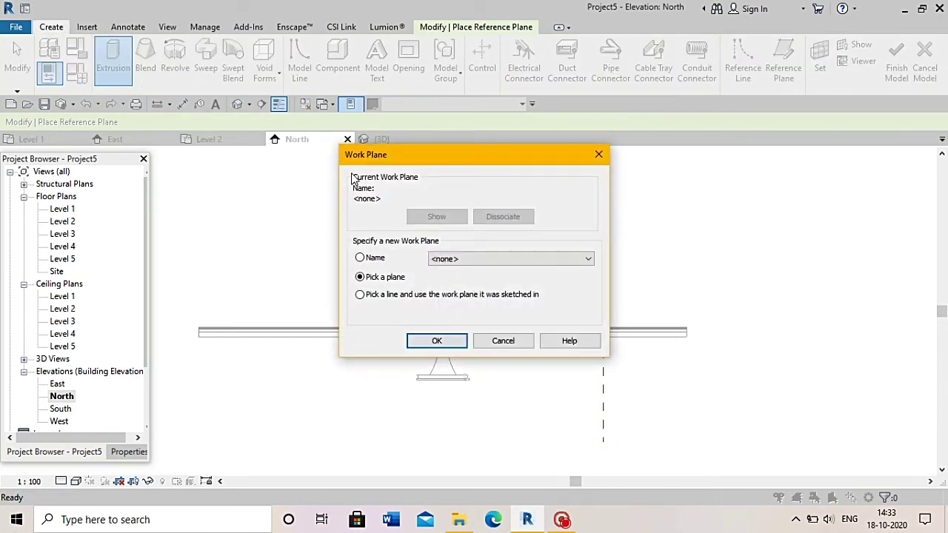
pyautogui.click(486, 257)
pyautogui.click(489, 324)
pyautogui.click(437, 340)
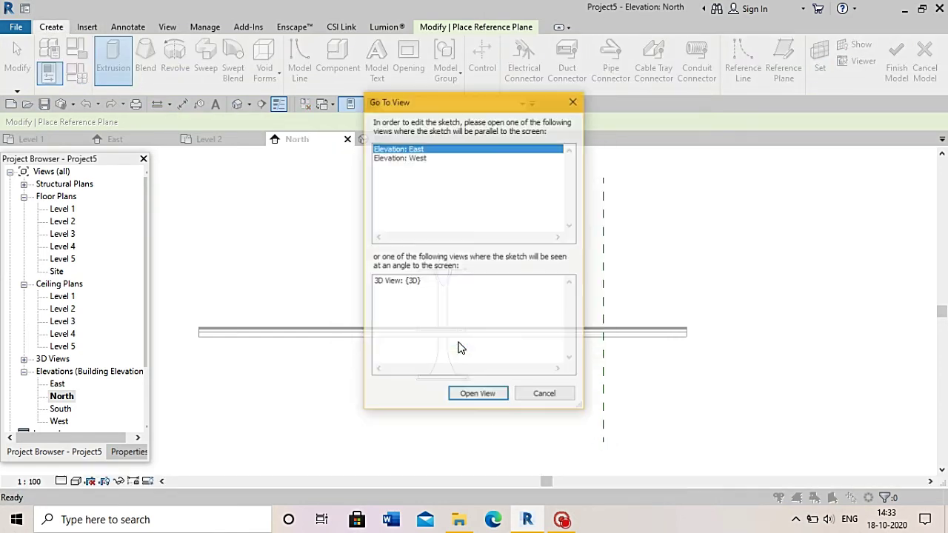
pyautogui.click(478, 395)
pyautogui.scroll(2, 489, 391)
pyautogui.scroll(3, 444, 363)
pyautogui.scroll(3, 414, 334)
pyautogui.click(529, 76)
# Sketch the stepped deck-top profile: 0.5 m rise, short top edge, then an 8.5 m strip
pyautogui.scroll(3, 418, 285)
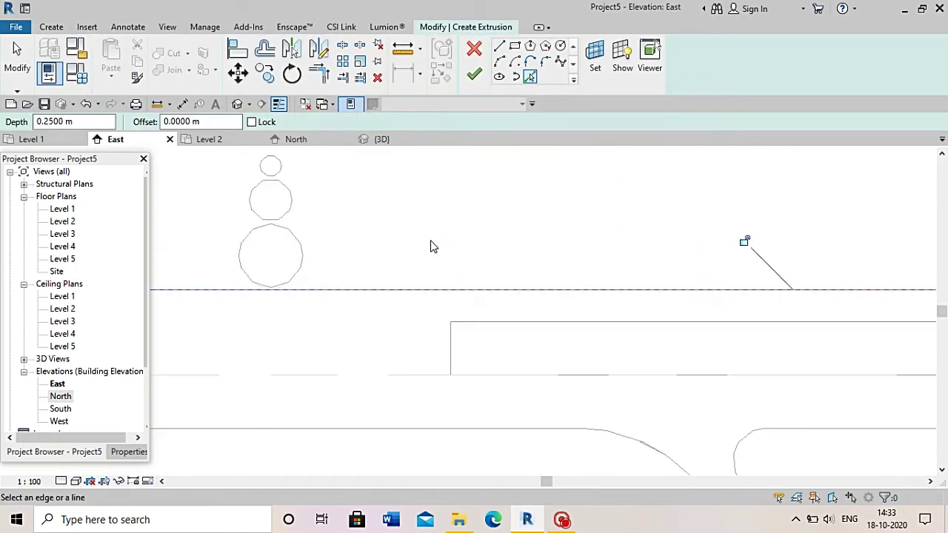
pyautogui.click(499, 46)
pyautogui.click(312, 289)
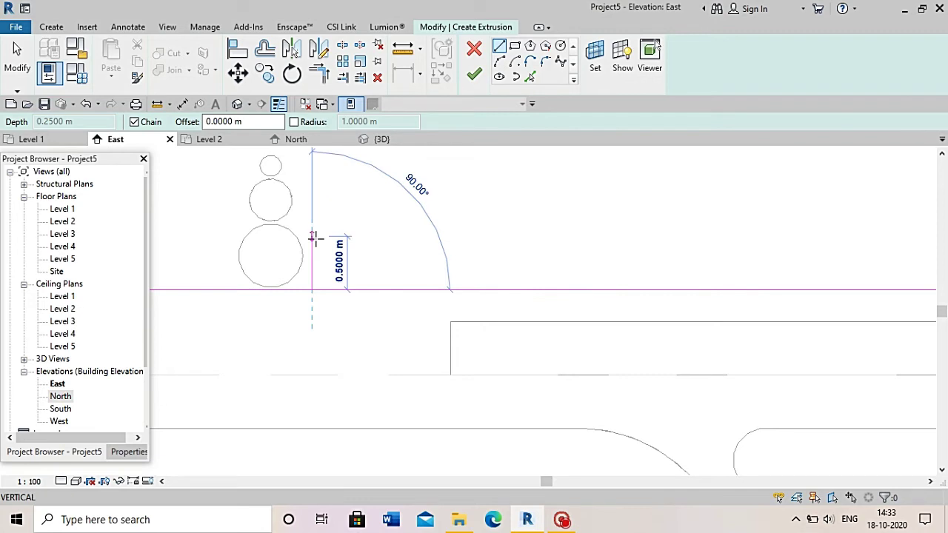
pyautogui.click(312, 237)
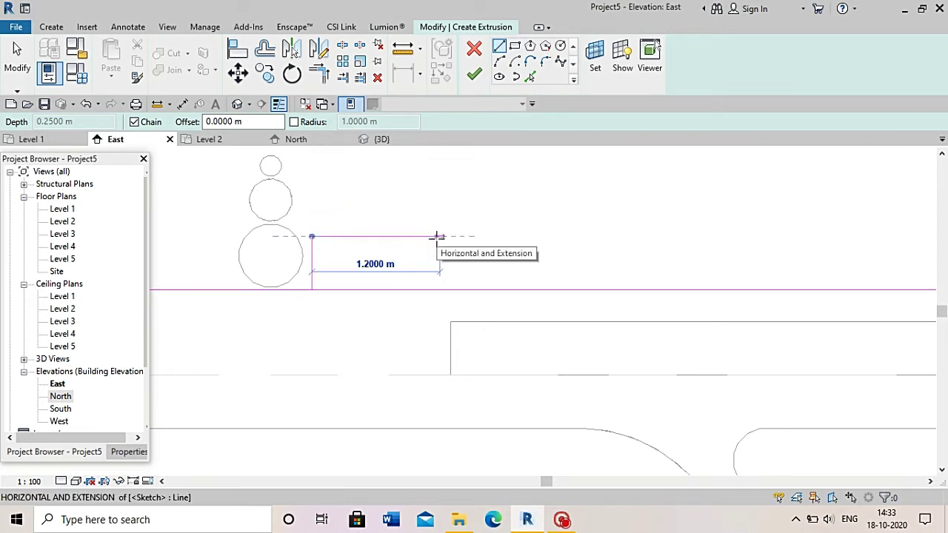
pyautogui.click(472, 236)
pyautogui.scroll(-2, 471, 275)
pyautogui.scroll(-1, 471, 275)
pyautogui.click(471, 278)
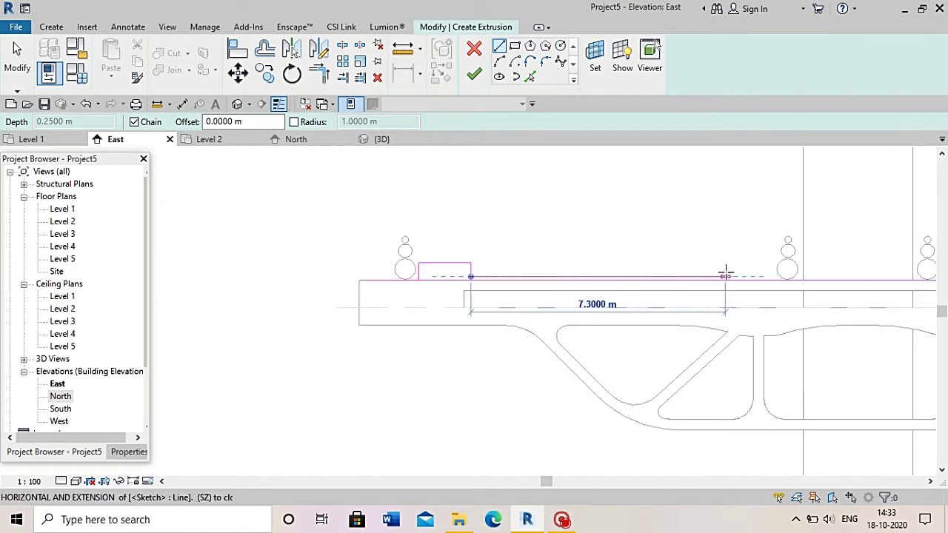
pyautogui.scroll(2, 764, 276)
pyautogui.click(770, 278)
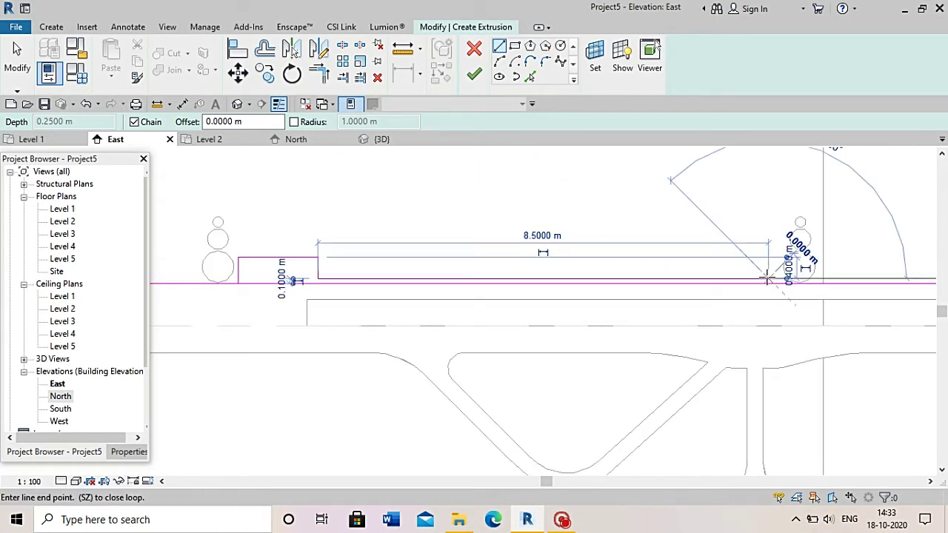
pyautogui.press('Escape')
# Trim the sketch lines so the profile corners meet
pyautogui.click(317, 70)
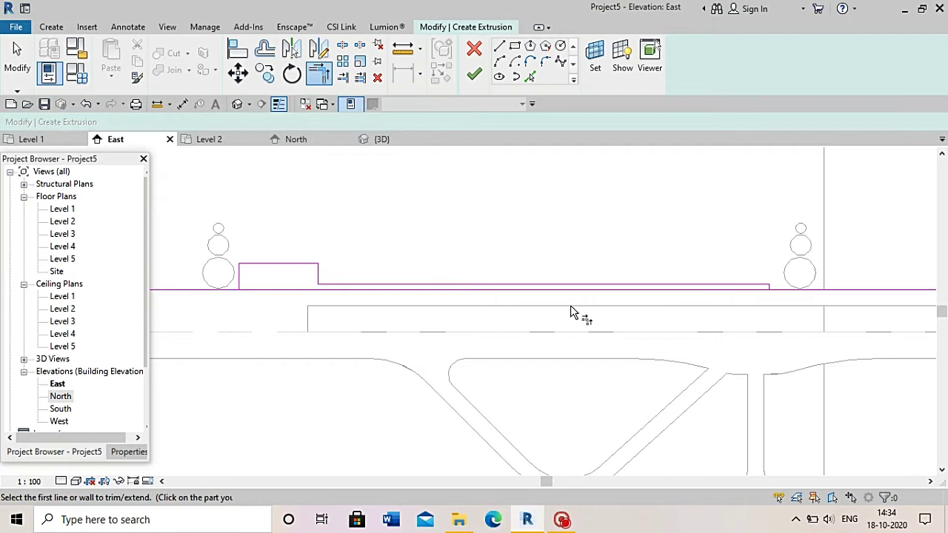
pyautogui.scroll(3, 765, 289)
pyautogui.scroll(2, 782, 291)
pyautogui.click(782, 292)
pyautogui.scroll(-2, 782, 292)
pyautogui.scroll(-3, 745, 297)
pyautogui.scroll(-2, 366, 244)
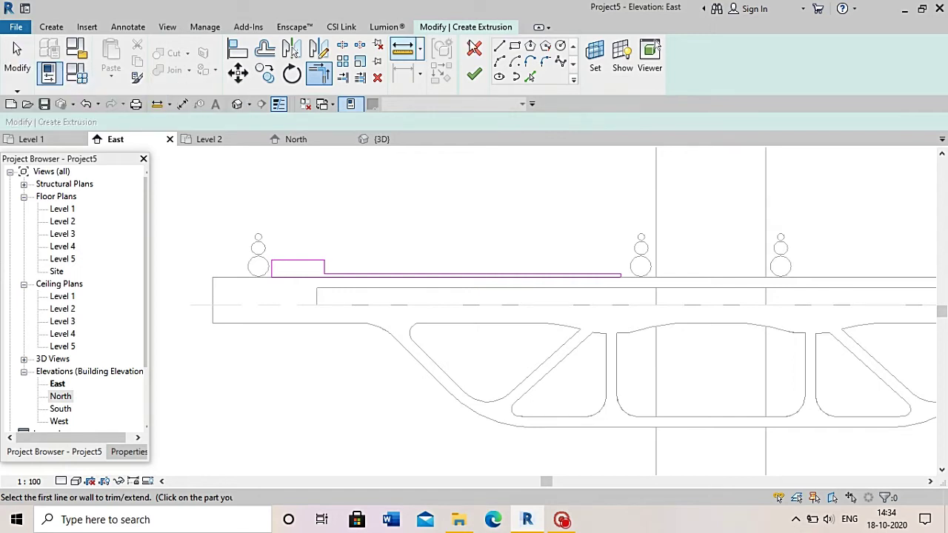
# Draw a temporary vertical axis at the pylon centre and mirror the profile across it
pyautogui.click(500, 46)
pyautogui.click(711, 277)
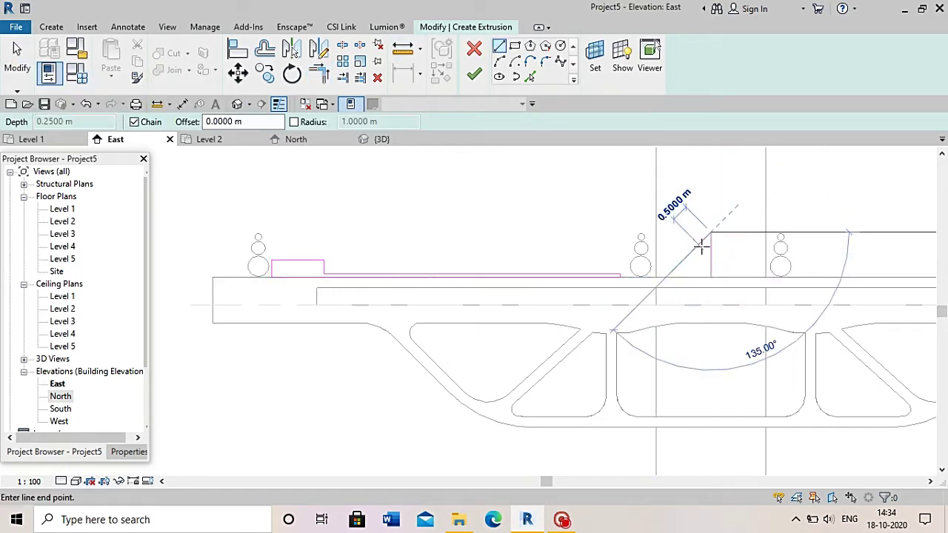
pyautogui.click(711, 233)
pyautogui.press('Escape')
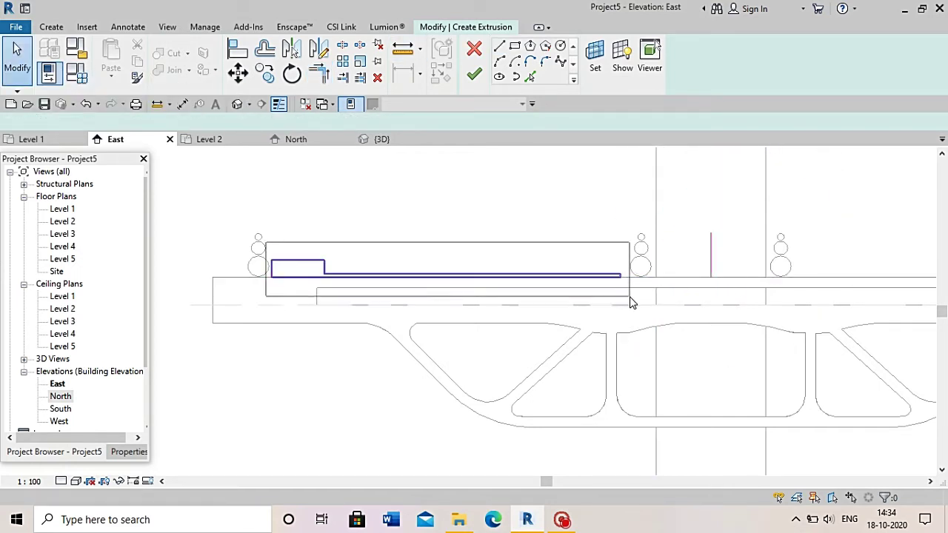
pyautogui.click(622, 276)
pyautogui.scroll(2, 629, 298)
pyautogui.click(297, 49)
pyautogui.click(753, 227)
pyautogui.scroll(-3, 688, 293)
pyautogui.scroll(-2, 723, 247)
# Delete the temporary axis line and finish the extrusion, 0.2500 m deep
pyautogui.click(703, 275)
pyautogui.press('Delete')
pyautogui.scroll(-2, 560, 291)
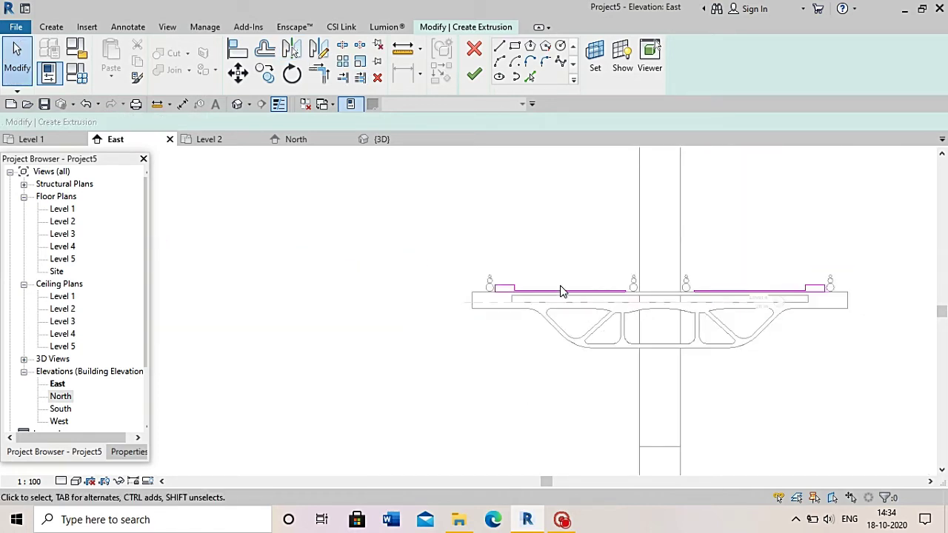
pyautogui.click(474, 74)
pyautogui.click(580, 229)
pyautogui.scroll(-2, 607, 237)
pyautogui.scroll(1, 628, 255)
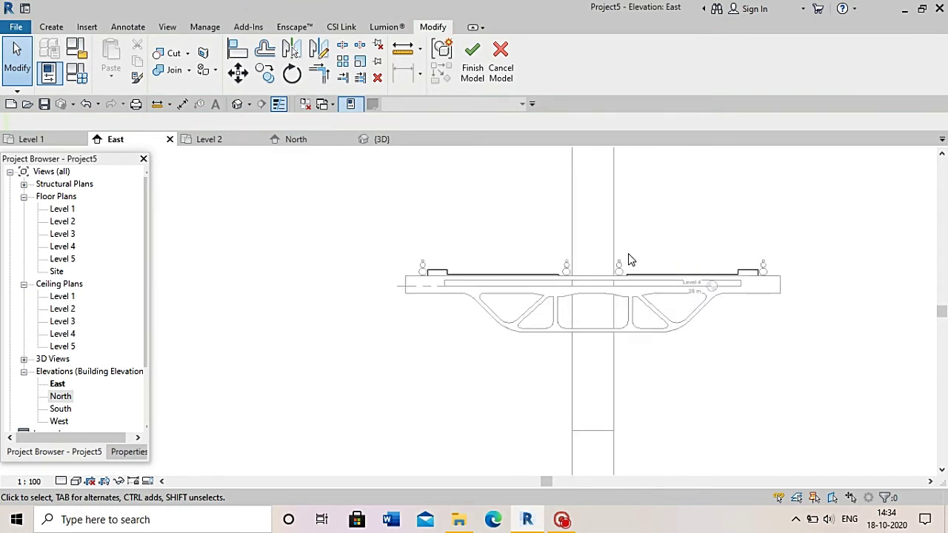
pyautogui.scroll(3, 562, 274)
pyautogui.click(463, 297)
# Give the extrusion a new material, Default New Material(2), with the Asphalt 3 appearance
pyautogui.click(132, 453)
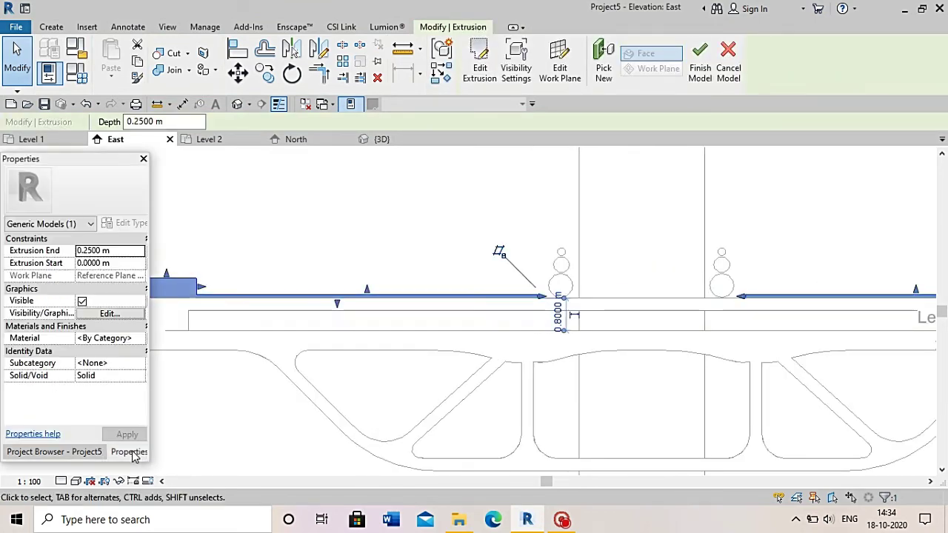
pyautogui.click(115, 341)
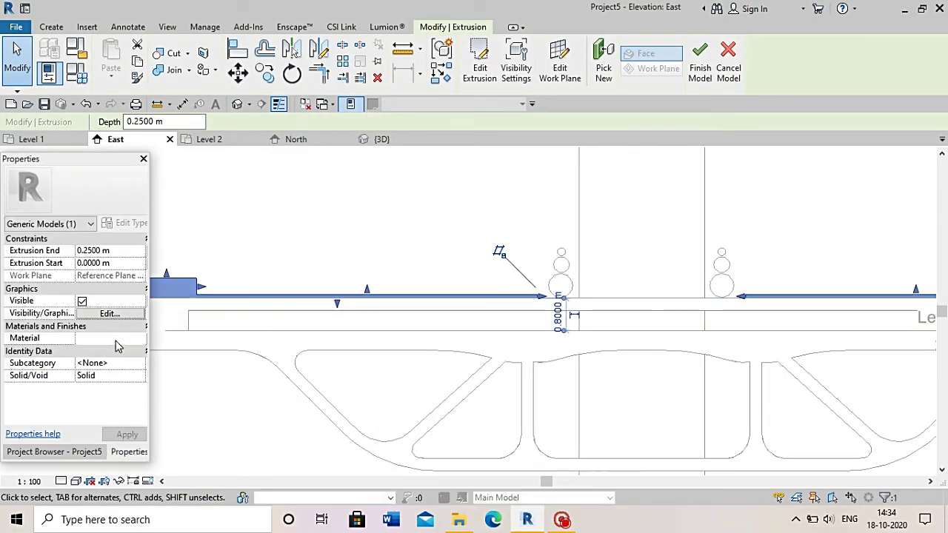
pyautogui.click(140, 338)
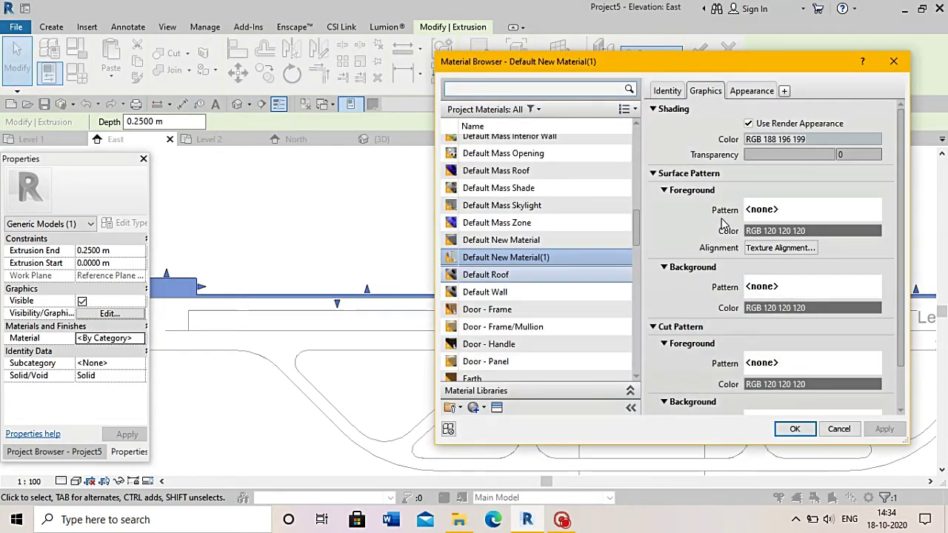
pyautogui.click(476, 408)
pyautogui.click(504, 417)
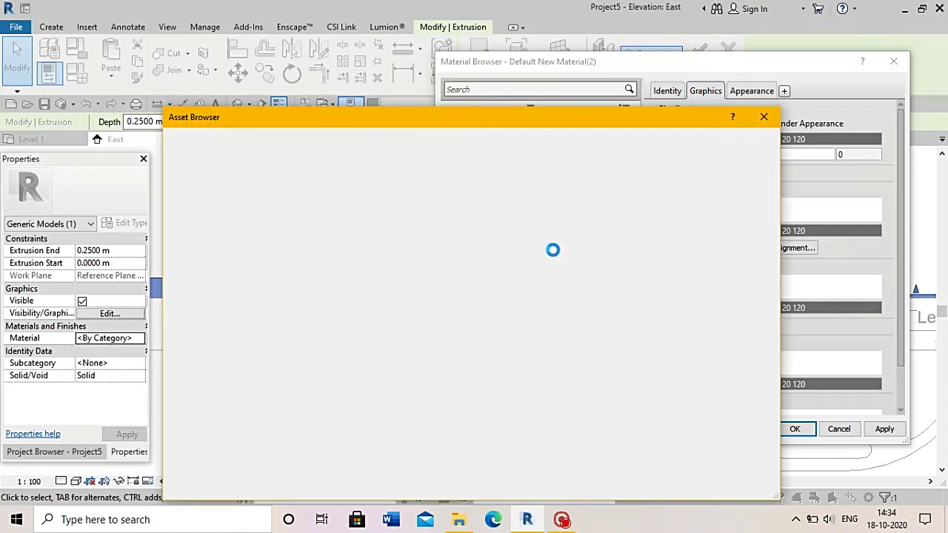
pyautogui.click(496, 407)
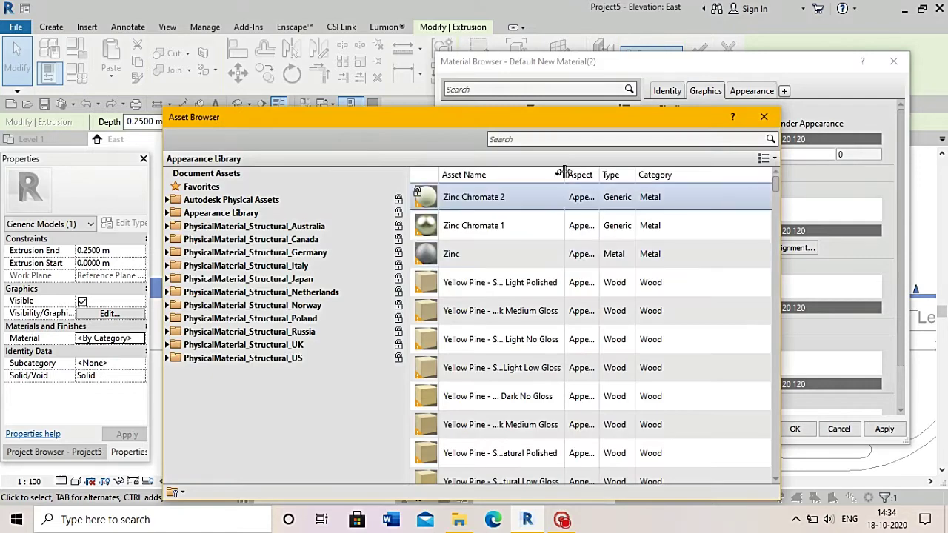
pyautogui.write('road')
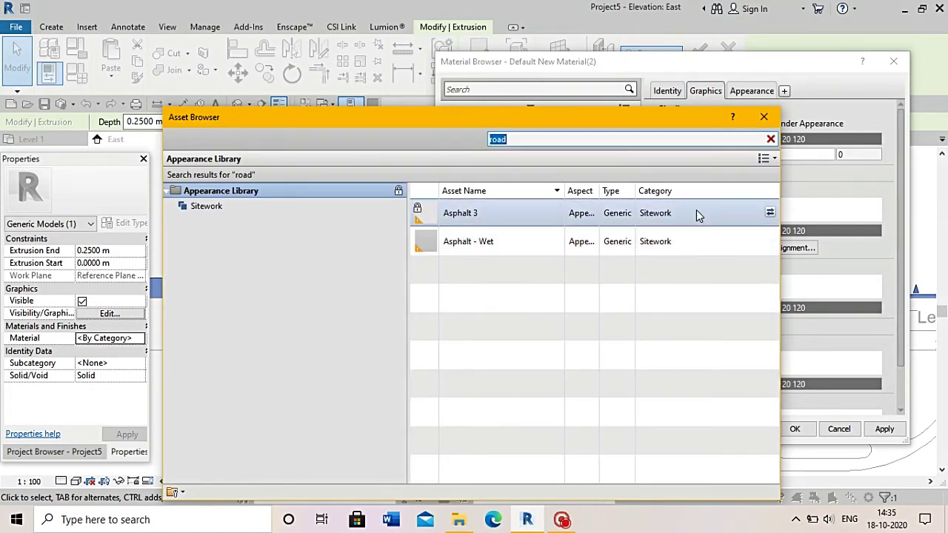
pyautogui.click(770, 212)
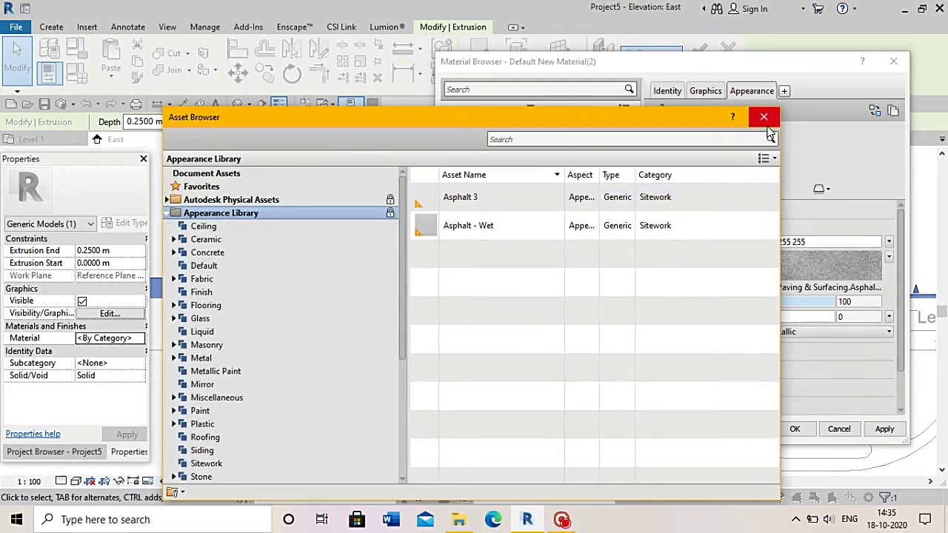
pyautogui.click(764, 117)
pyautogui.click(705, 90)
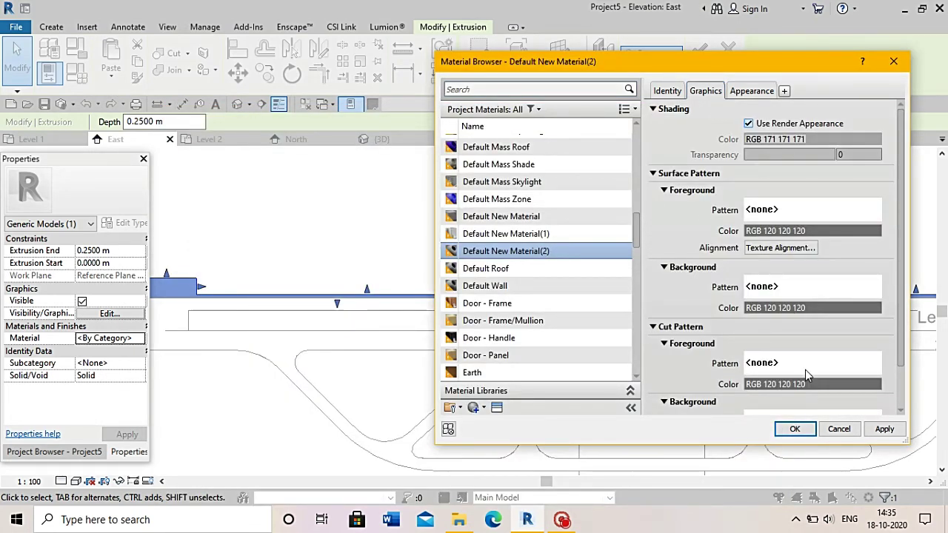
pyautogui.click(795, 429)
# Finish the in-place model and return to the default 3D view
pyautogui.scroll(-2, 635, 250)
pyautogui.click(567, 239)
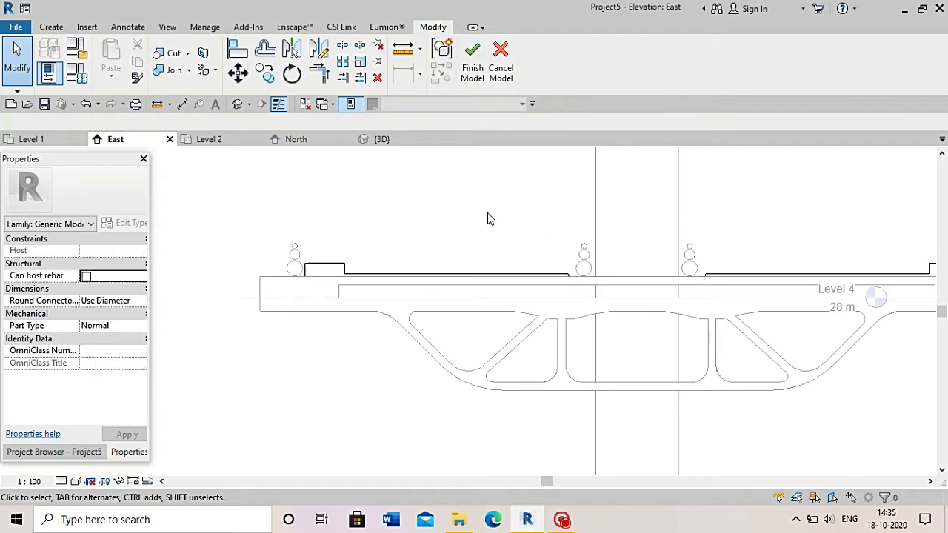
pyautogui.scroll(-1, 486, 212)
pyautogui.click(471, 68)
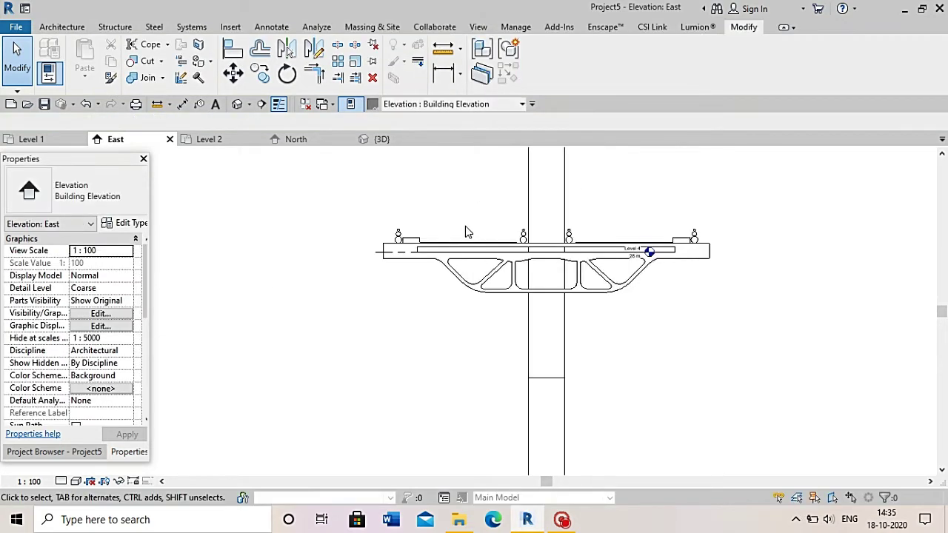
pyautogui.click(237, 104)
# View the deck from the top and select the short block at its left end
pyautogui.keyDown('shift'); pyautogui.moveTo(658, 268); pyautogui.dragTo(328, 374, button='middle'); pyautogui.keyUp('shift')
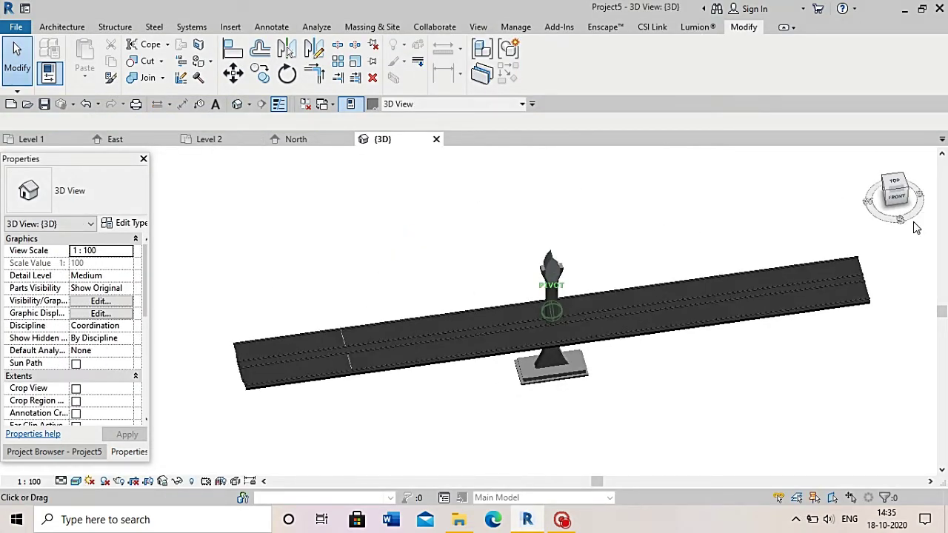
pyautogui.scroll(3, 328, 374)
pyautogui.scroll(3, 537, 318)
pyautogui.scroll(2, 570, 320)
pyautogui.click(549, 326)
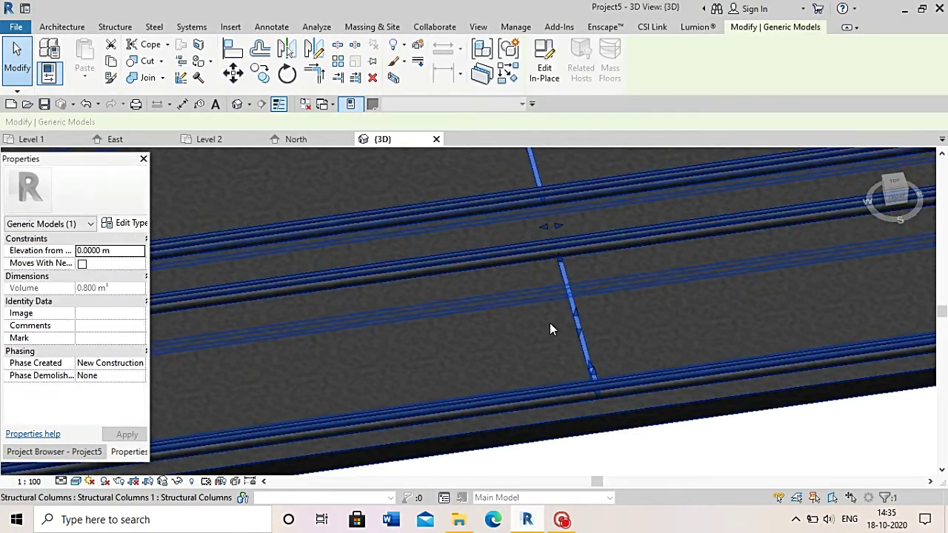
pyautogui.scroll(-4, 549, 326)
pyautogui.scroll(-3, 549, 329)
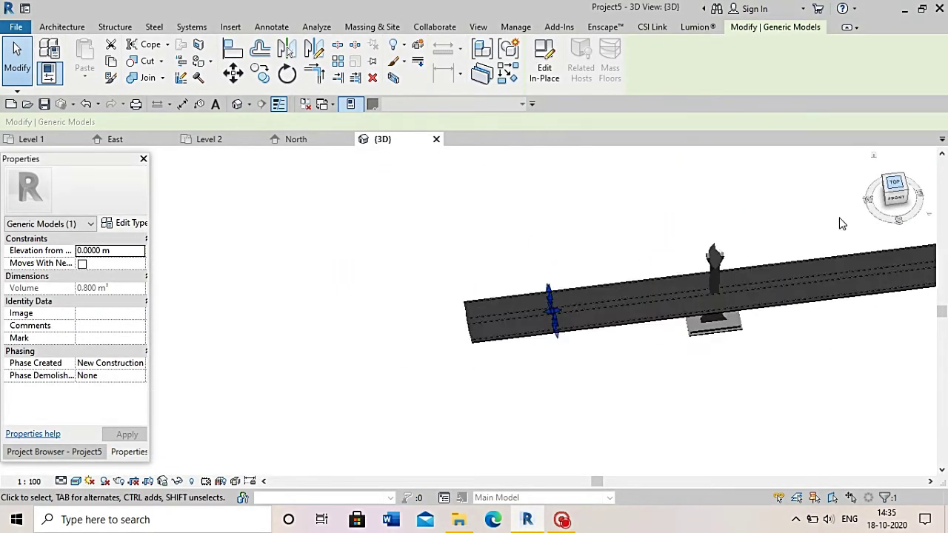
pyautogui.click(892, 189)
pyautogui.scroll(-3, 542, 334)
pyautogui.click(503, 328)
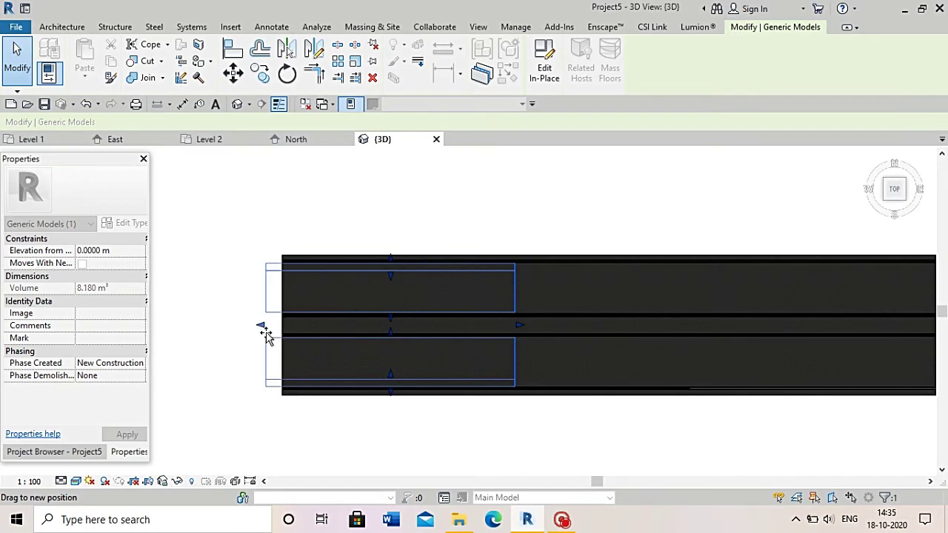
pyautogui.click(280, 336)
# Stretch the block along the full deck length, about 152.293 m³, and orbit to check
pyautogui.scroll(-1, 280, 336)
pyautogui.scroll(2, 333, 336)
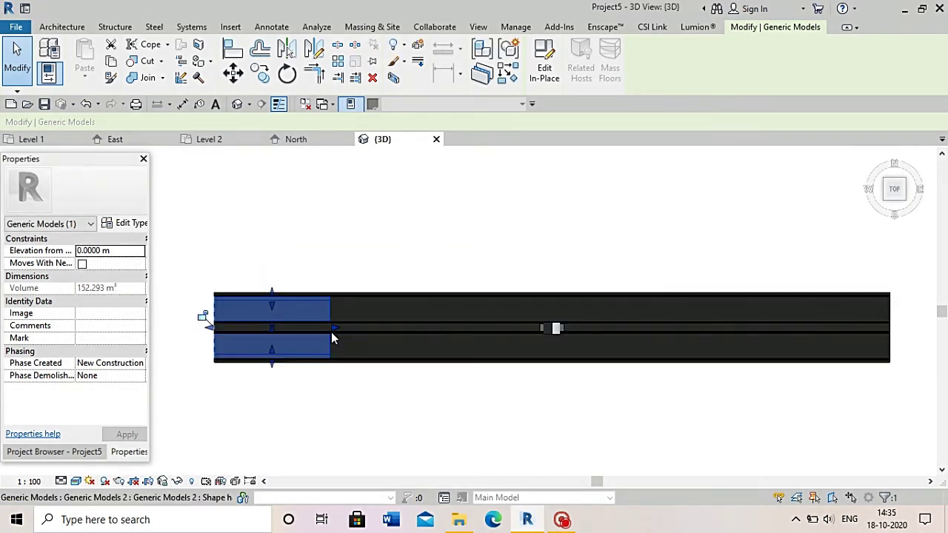
pyautogui.moveTo(331, 332); pyautogui.dragTo(883, 355)
pyautogui.click(675, 415)
pyautogui.scroll(-2, 644, 406)
pyautogui.scroll(2, 575, 332)
pyautogui.moveTo(575, 333)
pyautogui.keyDown('shift'); pyautogui.mouseDown(button='middle')
pyautogui.moveTo(607, 296)
pyautogui.moveTo(638, 318)
pyautogui.mouseUp(button='middle'); pyautogui.keyUp('shift')
# Zoom around the bridge, then set the view to the ViewCube FRONT face
pyautogui.scroll(2, 250, 398)
pyautogui.scroll(2, 294, 425)
pyautogui.scroll(2, 323, 437)
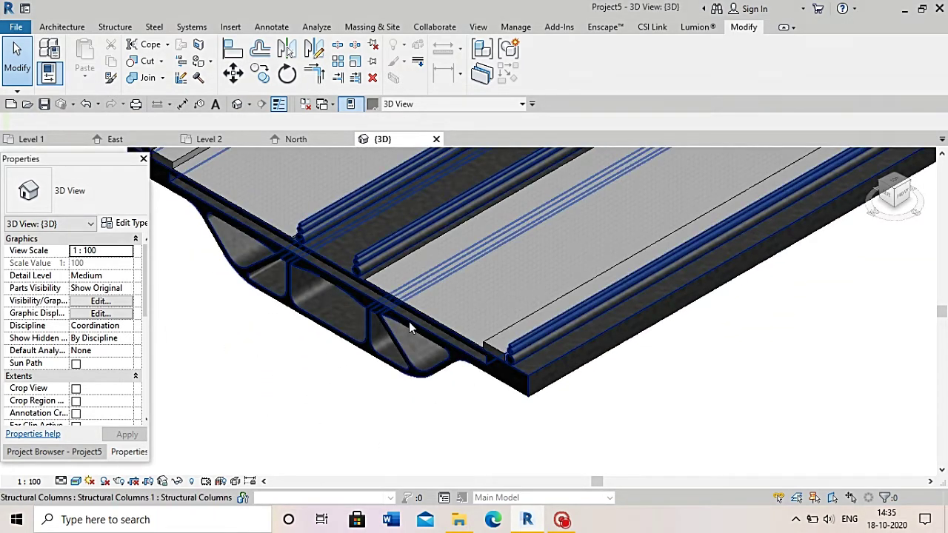
pyautogui.scroll(2, 520, 430)
pyautogui.scroll(-1, 368, 279)
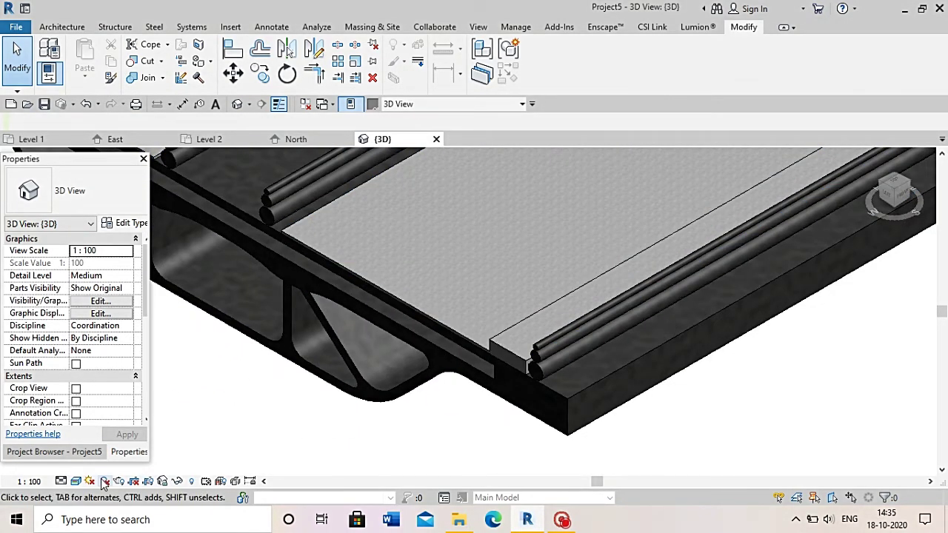
pyautogui.scroll(-2, 334, 374)
pyautogui.scroll(-2, 350, 308)
pyautogui.scroll(-2, 350, 308)
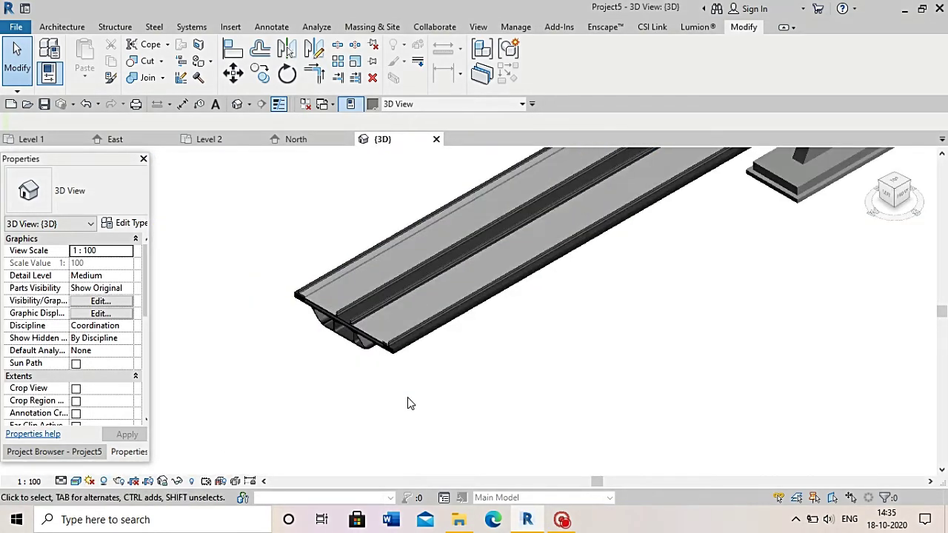
pyautogui.scroll(-1, 316, 404)
pyautogui.scroll(1, 297, 404)
pyautogui.scroll(1, 278, 404)
pyautogui.scroll(2, 299, 378)
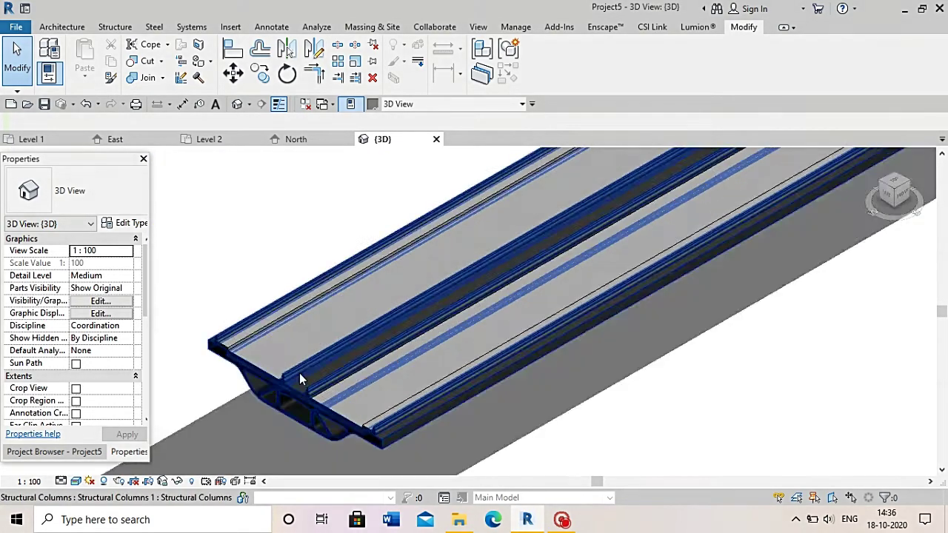
pyautogui.scroll(2, 285, 396)
pyautogui.scroll(-2, 281, 403)
pyautogui.scroll(-2, 282, 404)
pyautogui.scroll(-1, 281, 403)
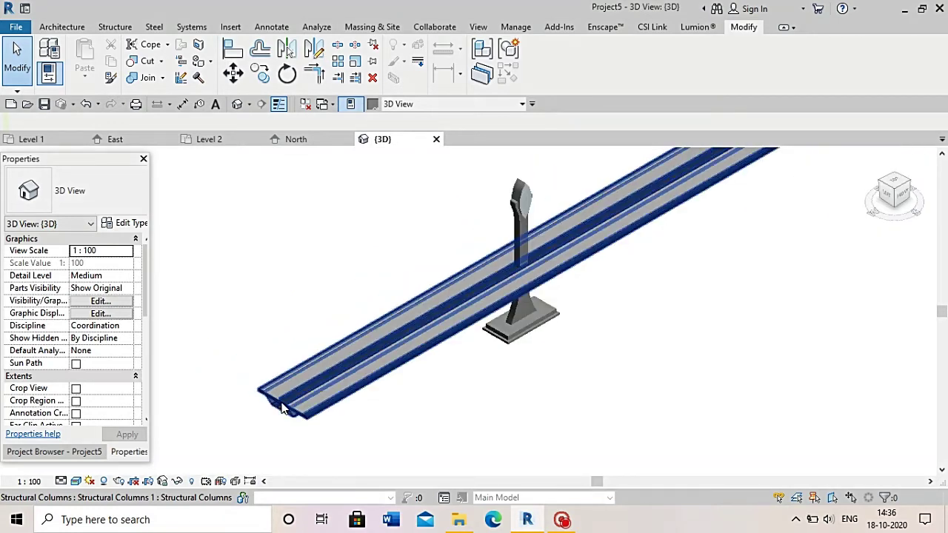
pyautogui.click(886, 196)
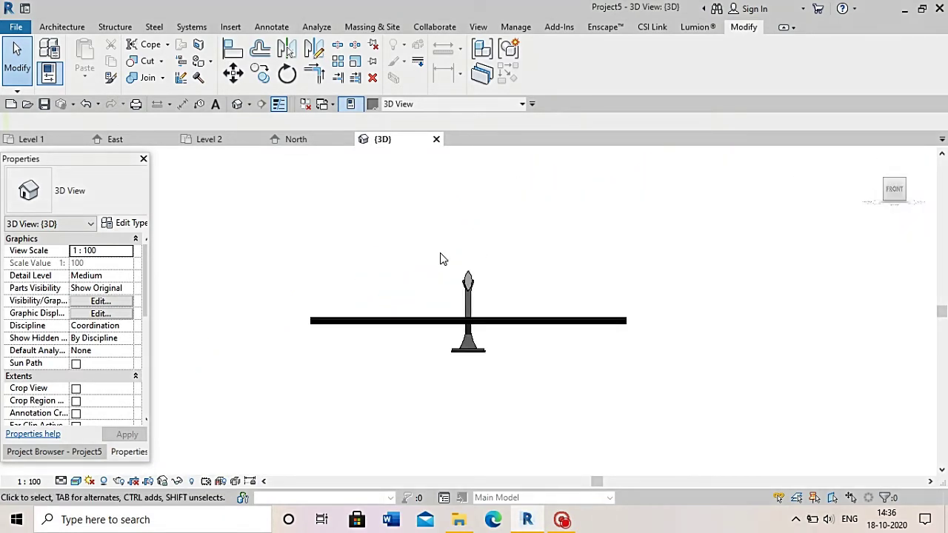
# Change the 3D view's visual style to Wireframe to show deck and pylon outlines
pyautogui.scroll(2, 444, 266)
pyautogui.scroll(2, 500, 291)
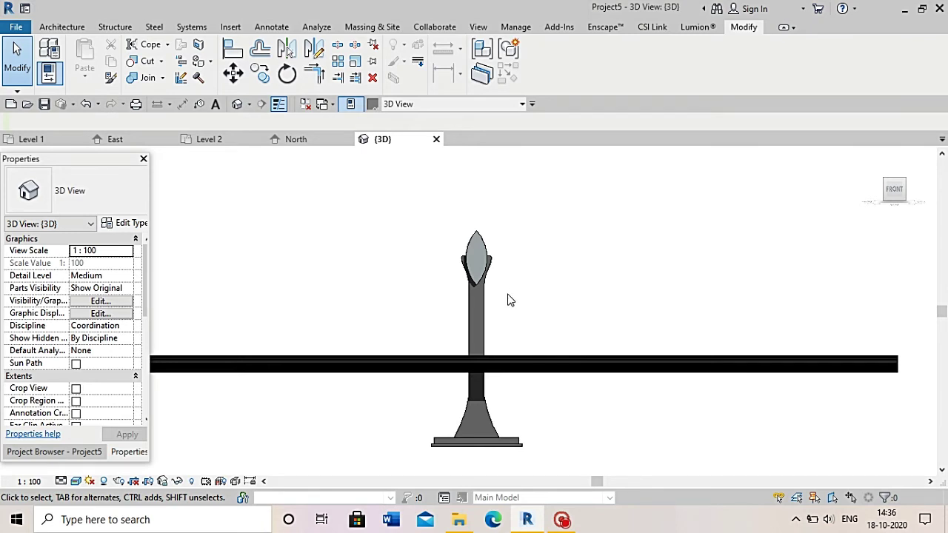
pyautogui.scroll(-1, 519, 300)
pyautogui.scroll(-1, 531, 300)
pyautogui.click(80, 486)
pyautogui.click(203, 393)
# Bring up the Architecture tab's modelling tools
pyautogui.scroll(1, 474, 303)
pyautogui.scroll(1, 468, 310)
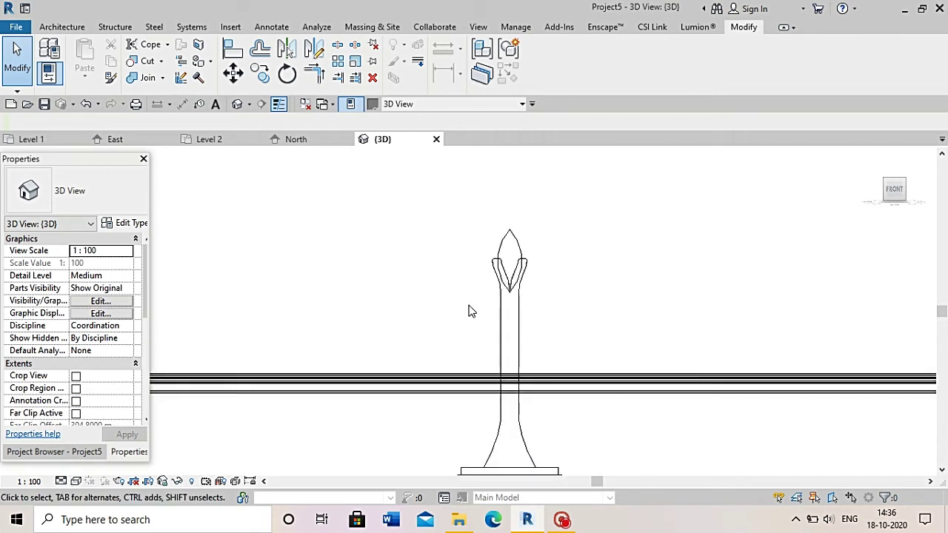
pyautogui.scroll(-2, 468, 311)
pyautogui.click(62, 26)
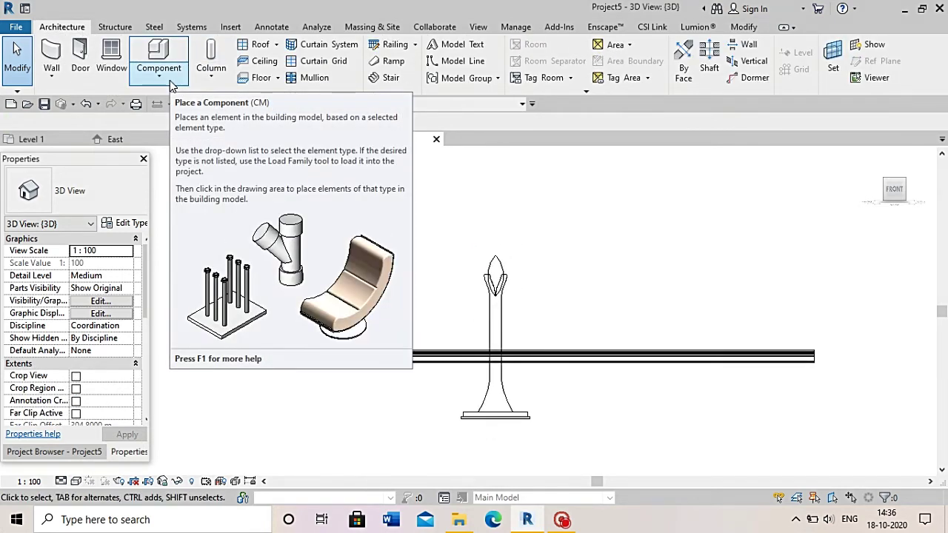
# Start a Model In-Place family in the Structural Columns category, keeping the default name
pyautogui.scroll(-2, 474, 259)
pyautogui.scroll(2, 338, 314)
pyautogui.scroll(1, 311, 281)
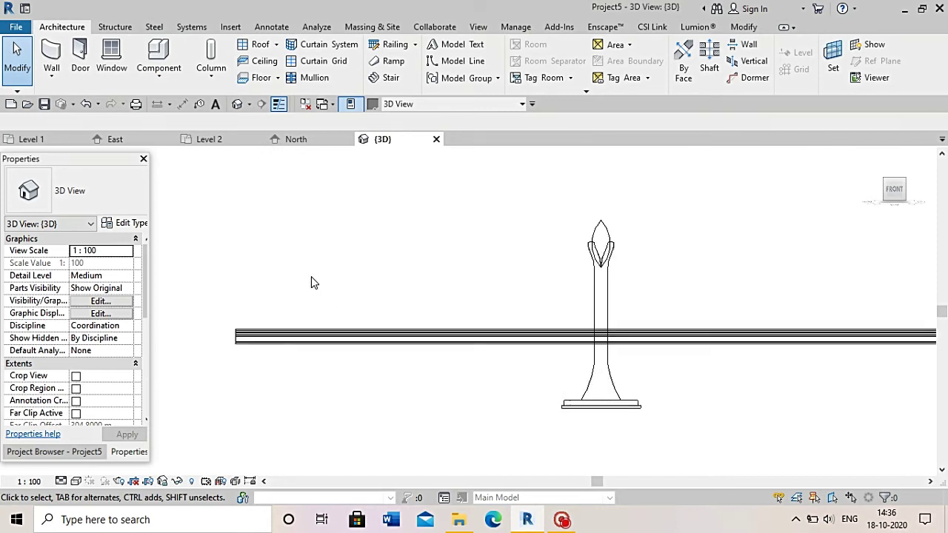
pyautogui.click(159, 70)
pyautogui.click(177, 128)
pyautogui.scroll(-1, 487, 234)
pyautogui.scroll(-2, 485, 234)
pyautogui.scroll(-1, 445, 244)
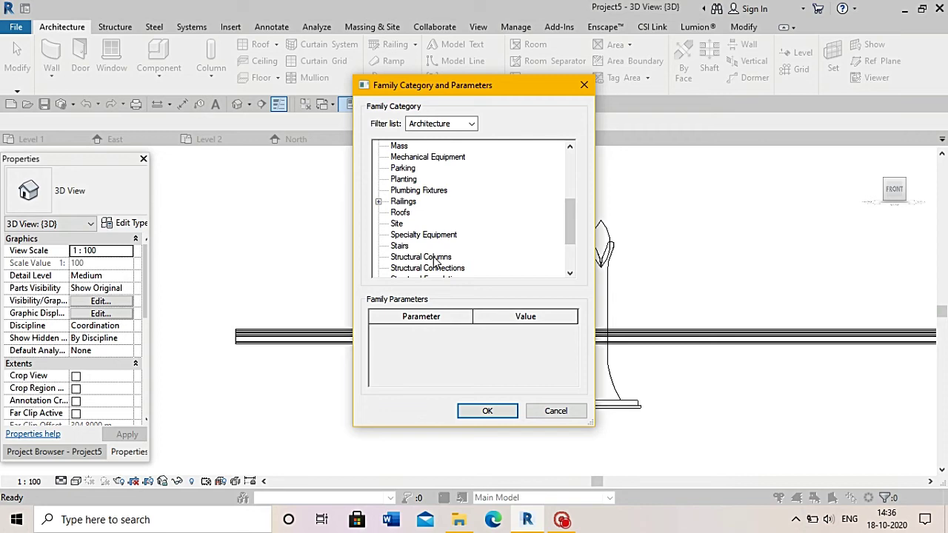
pyautogui.click(500, 417)
pyautogui.click(474, 285)
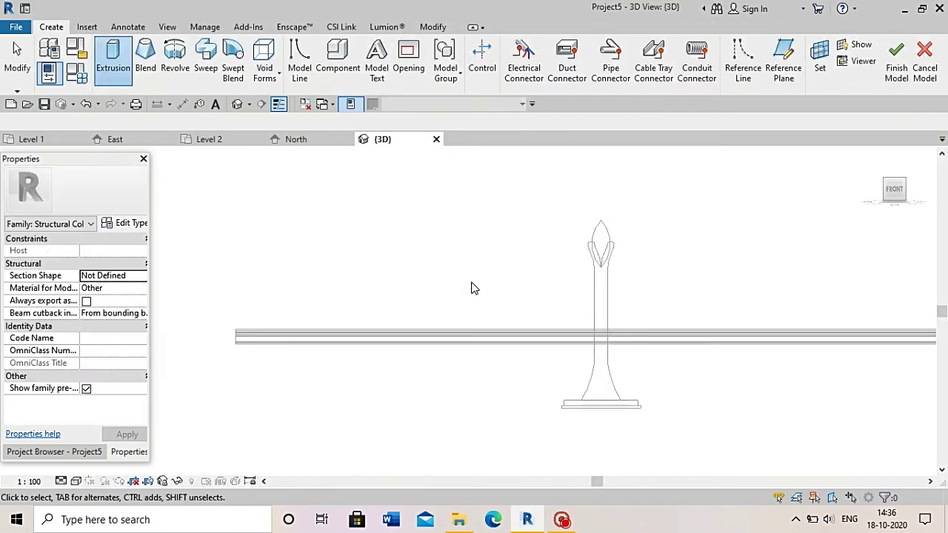
# Cancel a blocked revolve attempt and open the East elevation from the Project Browser
pyautogui.click(174, 52)
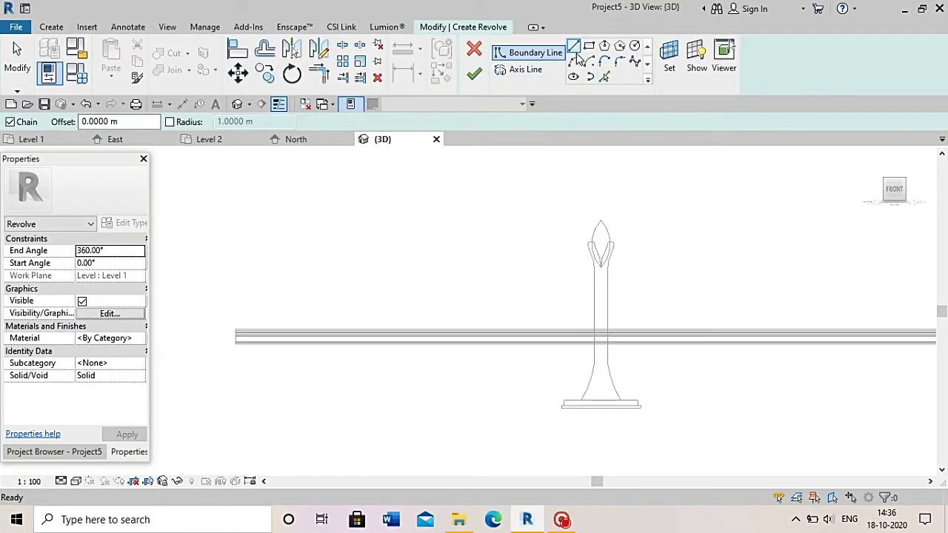
pyautogui.click(51, 27)
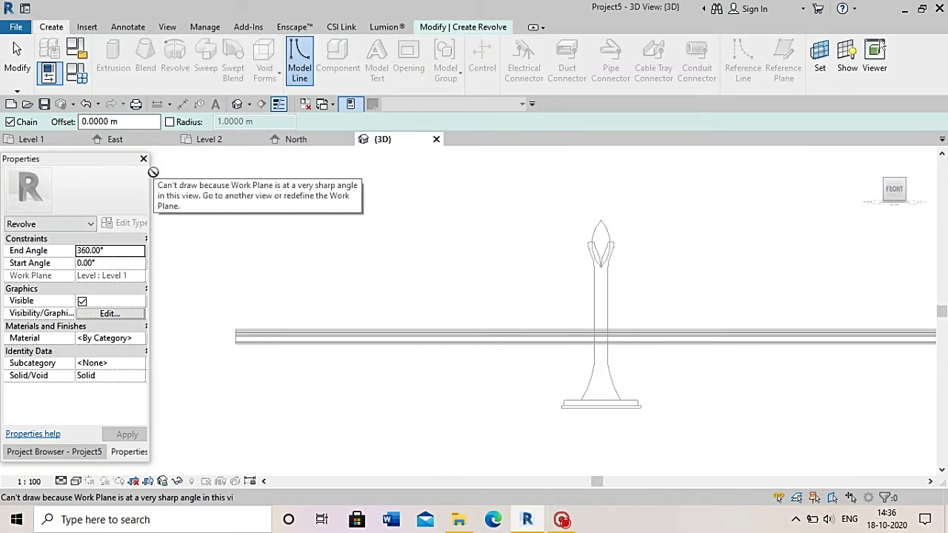
pyautogui.press('Escape')
pyautogui.click(54, 451)
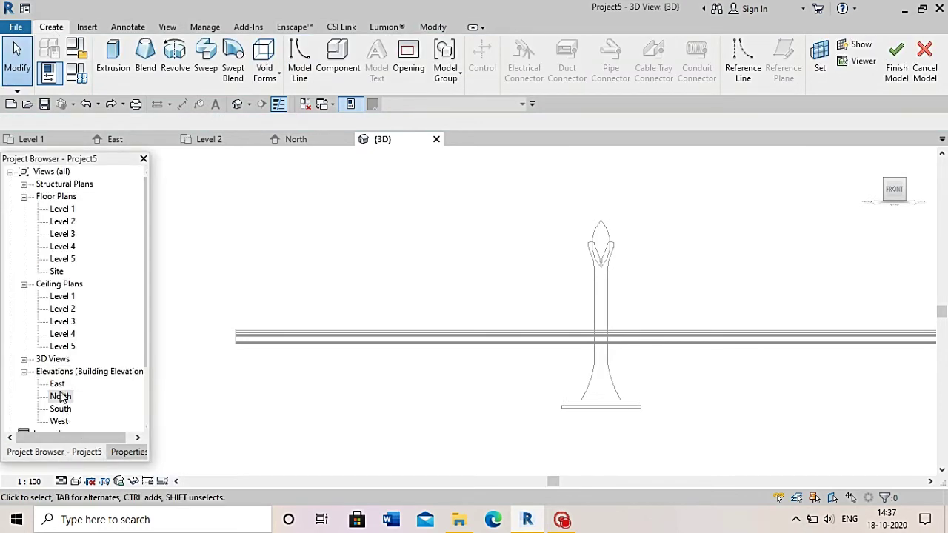
pyautogui.doubleClick(61, 396)
pyautogui.doubleClick(58, 383)
pyautogui.scroll(-3, 491, 296)
# Draw a vertical reference plane beside the pier and select it to name it 'a'
pyautogui.scroll(-2, 490, 296)
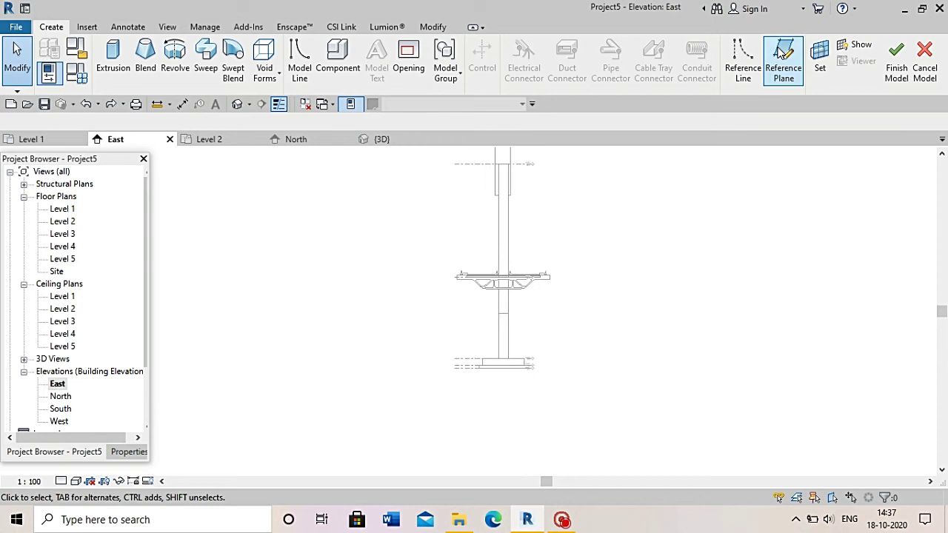
pyautogui.click(783, 59)
pyautogui.click(571, 177)
pyautogui.click(570, 383)
pyautogui.scroll(2, 574, 384)
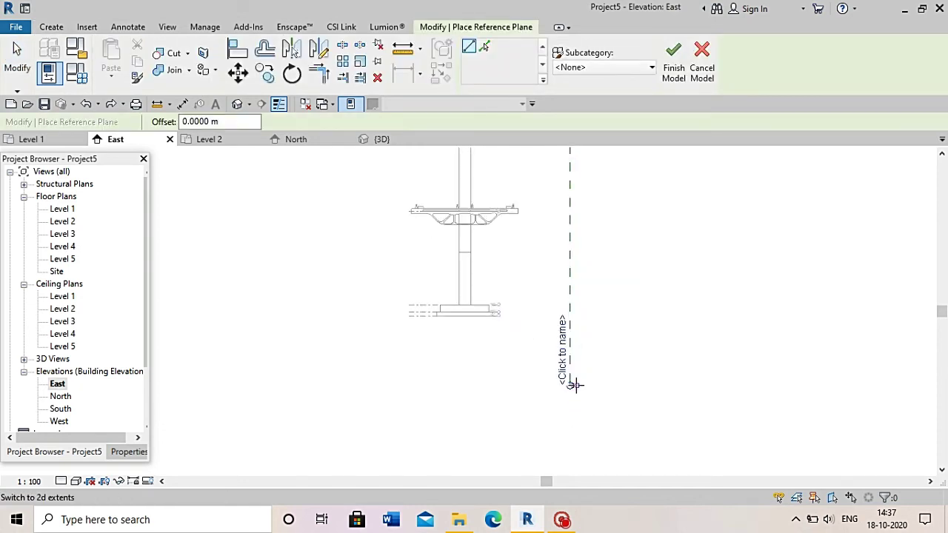
pyautogui.press('Escape')
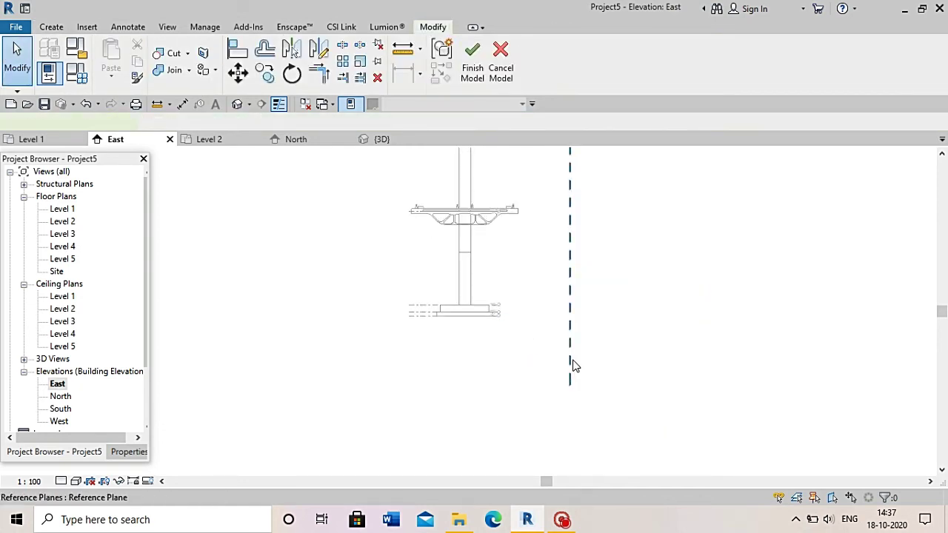
pyautogui.click(560, 365)
pyautogui.scroll(-2, 524, 308)
# Start a revolve on work plane Reference Plane : a, sketching in the North elevation
pyautogui.click(51, 26)
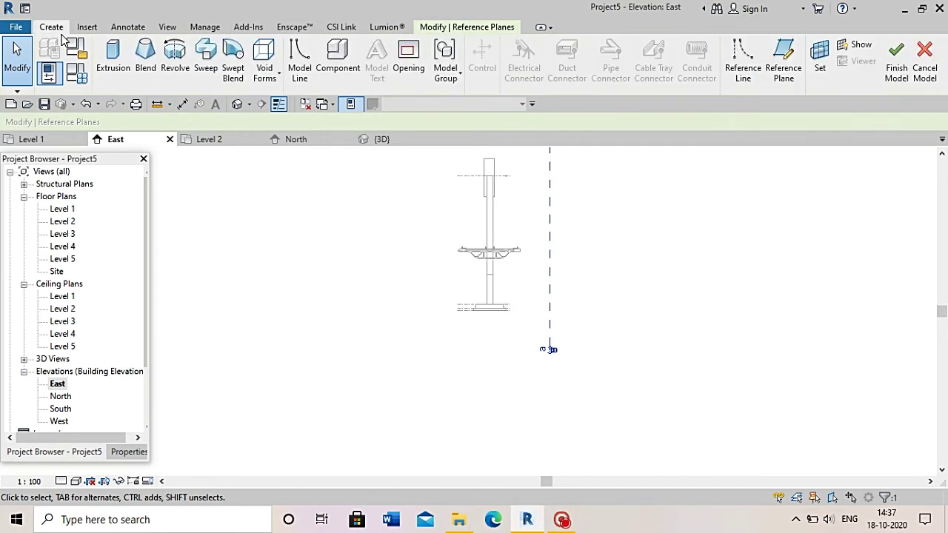
pyautogui.click(171, 67)
pyautogui.click(453, 259)
pyautogui.click(455, 326)
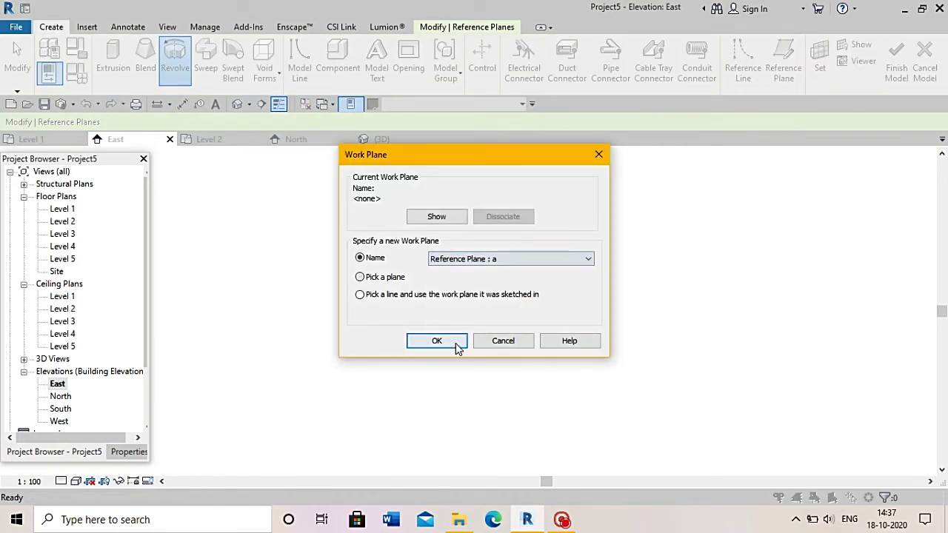
pyautogui.click(444, 339)
pyautogui.click(477, 395)
# Draw the revolve axis from the pylon head down to the deck
pyautogui.scroll(4, 469, 291)
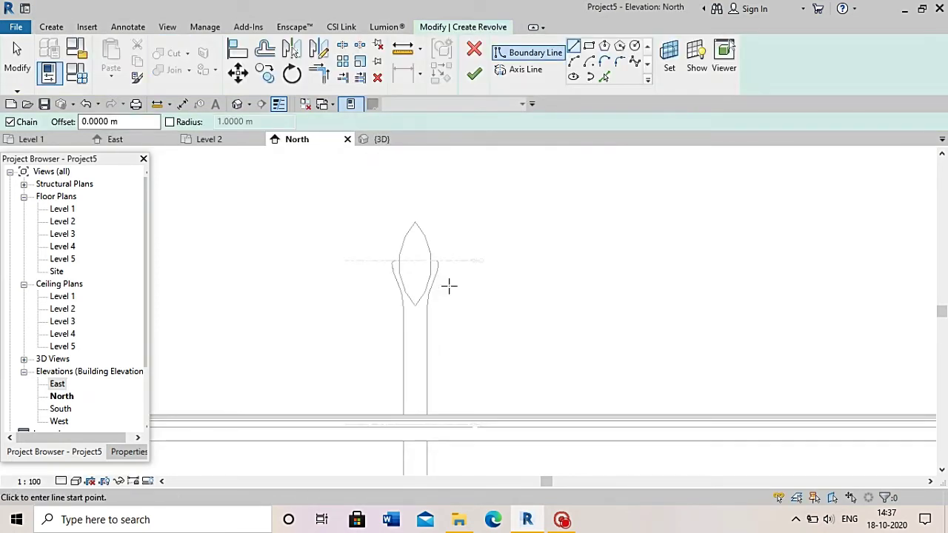
pyautogui.click(501, 70)
pyautogui.scroll(3, 422, 254)
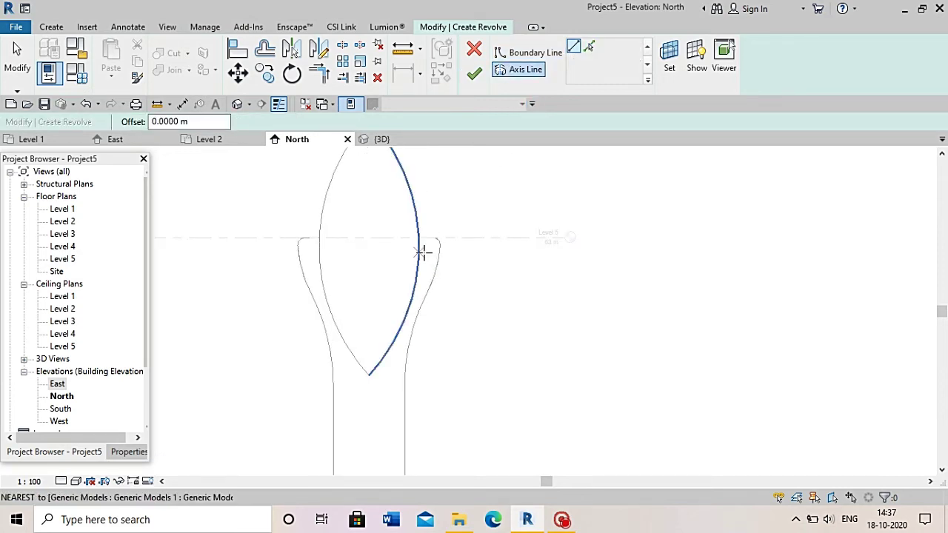
pyautogui.click(425, 253)
pyautogui.scroll(-4, 489, 297)
pyautogui.scroll(2, 772, 363)
pyautogui.scroll(2, 778, 379)
pyautogui.scroll(-1, 801, 368)
pyautogui.click(801, 368)
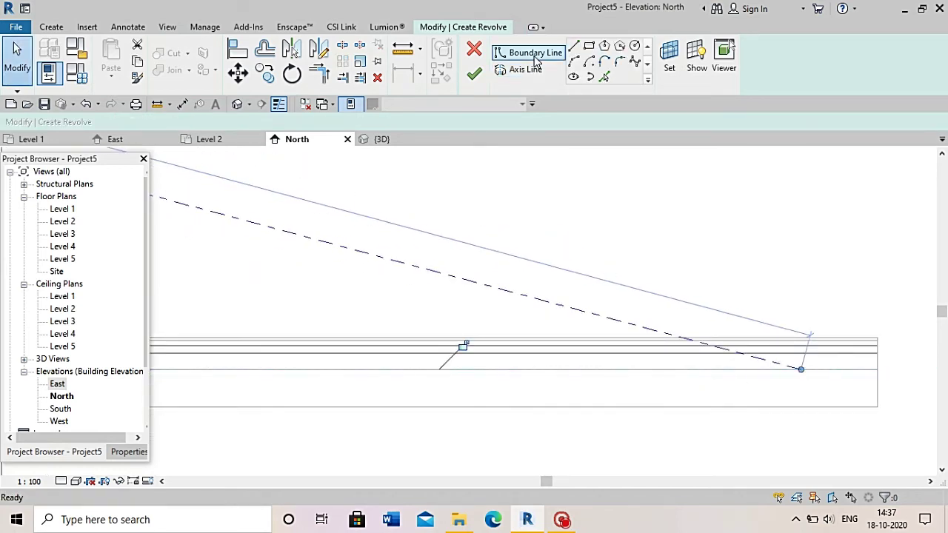
# Sketch the closed cable profile boundary from the axis end up to the pylon top
pyautogui.click(535, 53)
pyautogui.click(801, 368)
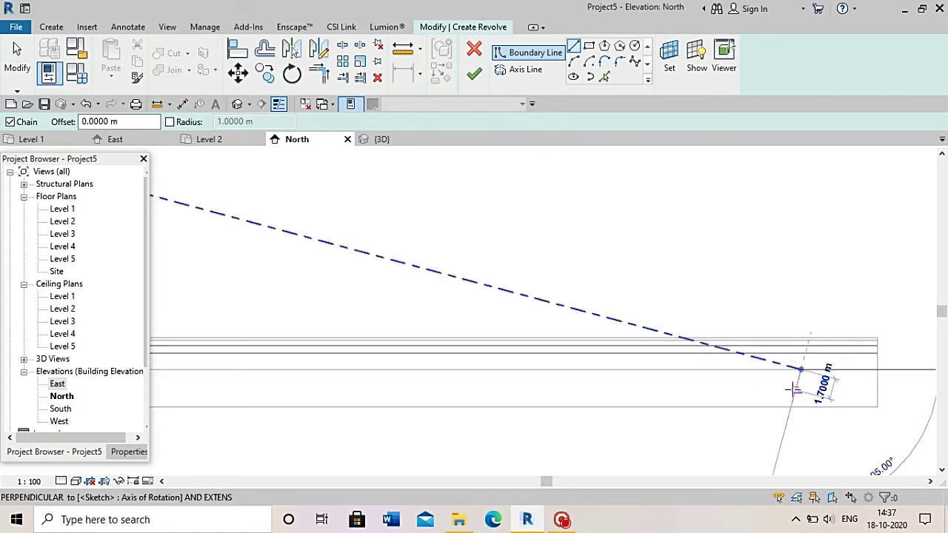
pyautogui.scroll(2, 666, 335)
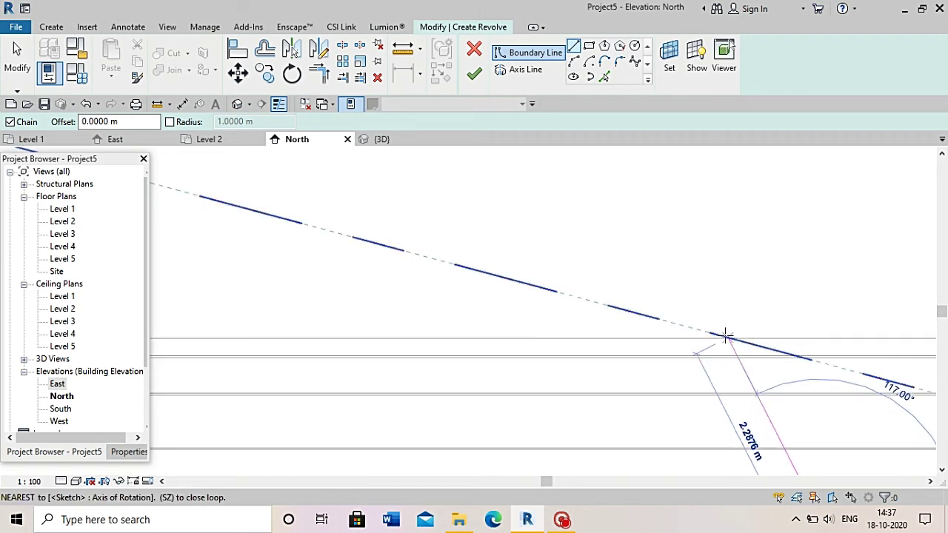
pyautogui.scroll(-1, 726, 354)
pyautogui.scroll(-2, 724, 356)
pyautogui.scroll(-2, 722, 358)
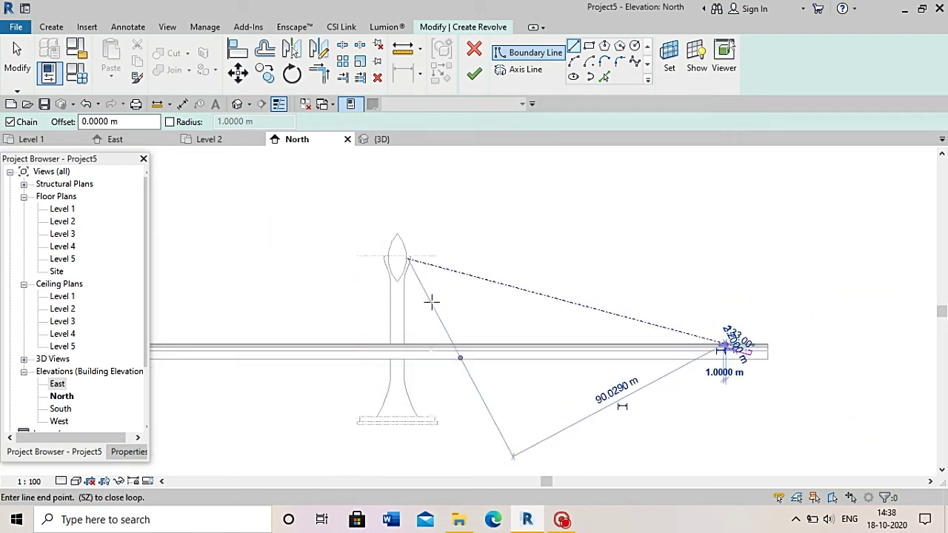
pyautogui.scroll(3, 408, 265)
pyautogui.scroll(2, 404, 260)
pyautogui.scroll(1, 415, 235)
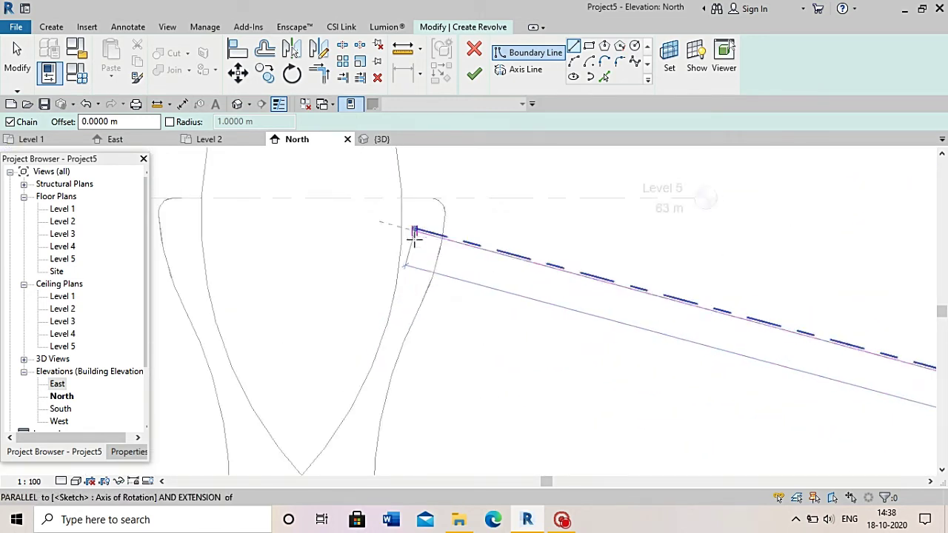
pyautogui.scroll(2, 414, 235)
pyautogui.click(415, 216)
pyautogui.scroll(2, 414, 216)
pyautogui.scroll(1, 412, 217)
pyautogui.scroll(-2, 412, 216)
pyautogui.scroll(-1, 474, 237)
pyautogui.scroll(-1, 565, 273)
pyautogui.scroll(-1, 667, 282)
pyautogui.scroll(2, 576, 256)
pyautogui.scroll(1, 603, 267)
pyautogui.click(607, 261)
pyautogui.scroll(1, 616, 257)
pyautogui.click(616, 258)
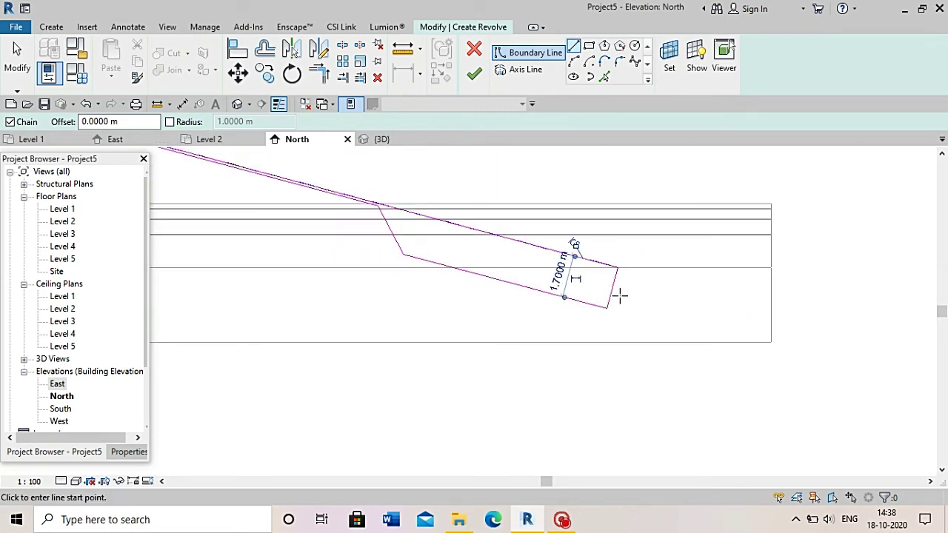
pyautogui.scroll(1, 305, 203)
pyautogui.press('Escape')
# Drag the profile edges into place, offsetting one edge to 0.2000 m
pyautogui.scroll(1, 326, 191)
pyautogui.moveTo(328, 197); pyautogui.dragTo(330, 198)
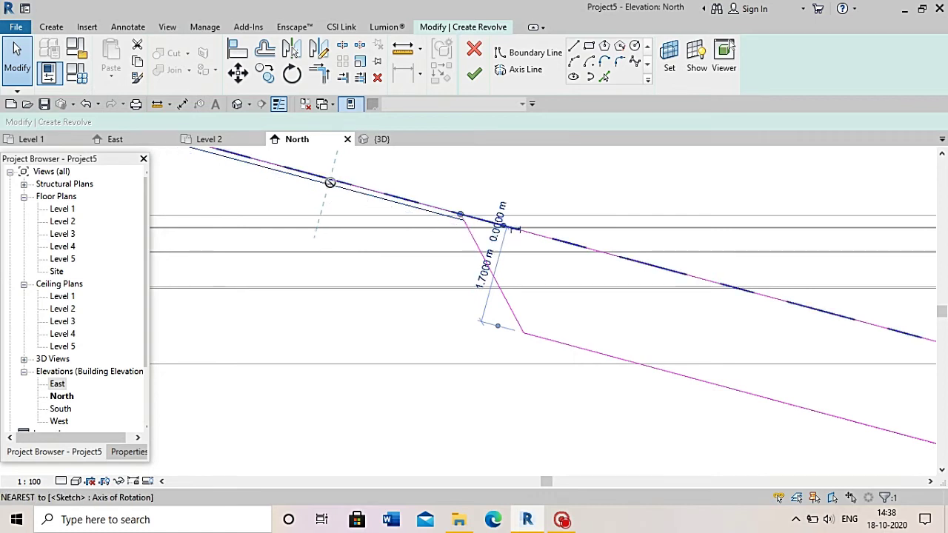
pyautogui.scroll(2, 444, 195)
pyautogui.scroll(2, 440, 243)
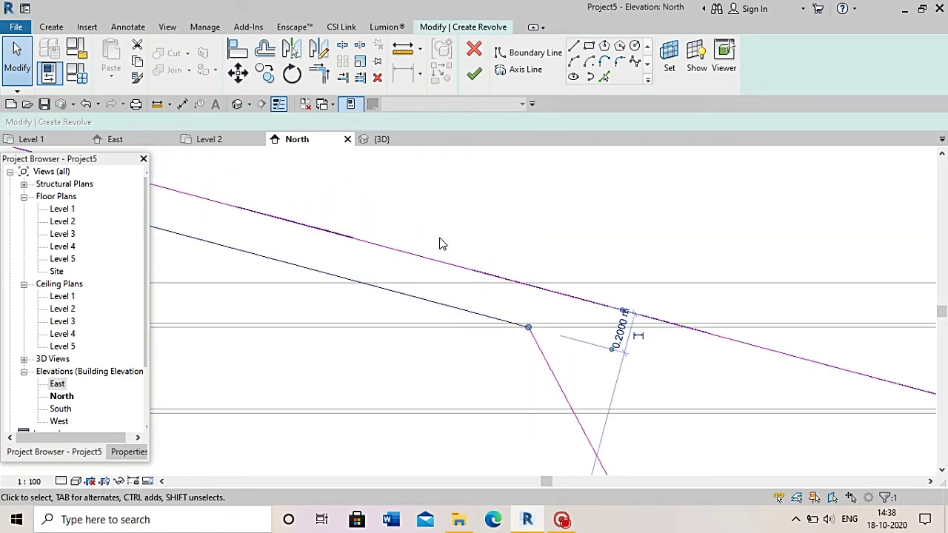
pyautogui.moveTo(409, 287); pyautogui.dragTo(418, 278)
pyautogui.scroll(-1, 545, 234)
pyautogui.scroll(-2, 544, 238)
# Finish the revolve sketch and view the 3D model from the ViewCube LEFT face
pyautogui.click(468, 55)
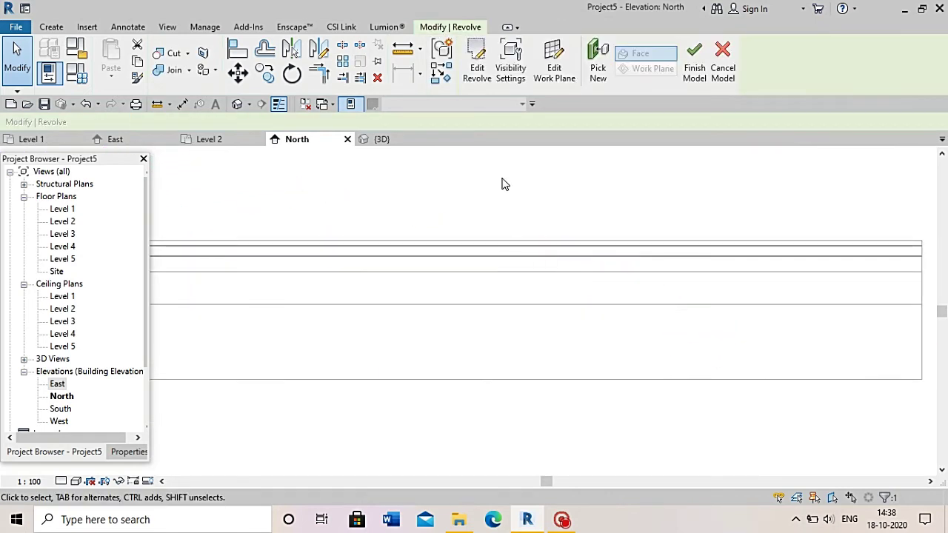
pyautogui.scroll(-2, 518, 222)
pyautogui.scroll(-1, 534, 241)
pyautogui.scroll(1, 518, 237)
pyautogui.scroll(1, 507, 228)
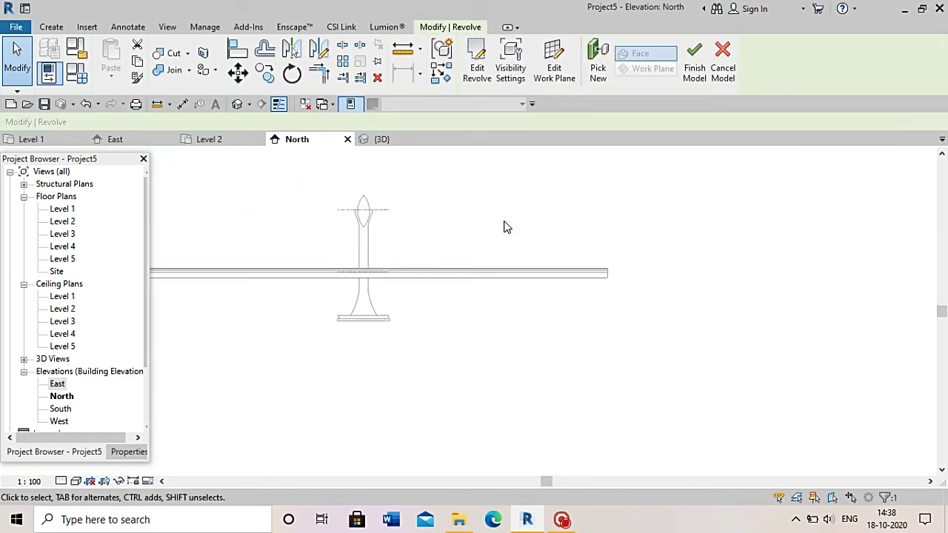
pyautogui.click(239, 104)
pyautogui.scroll(2, 718, 212)
pyautogui.scroll(1, 750, 366)
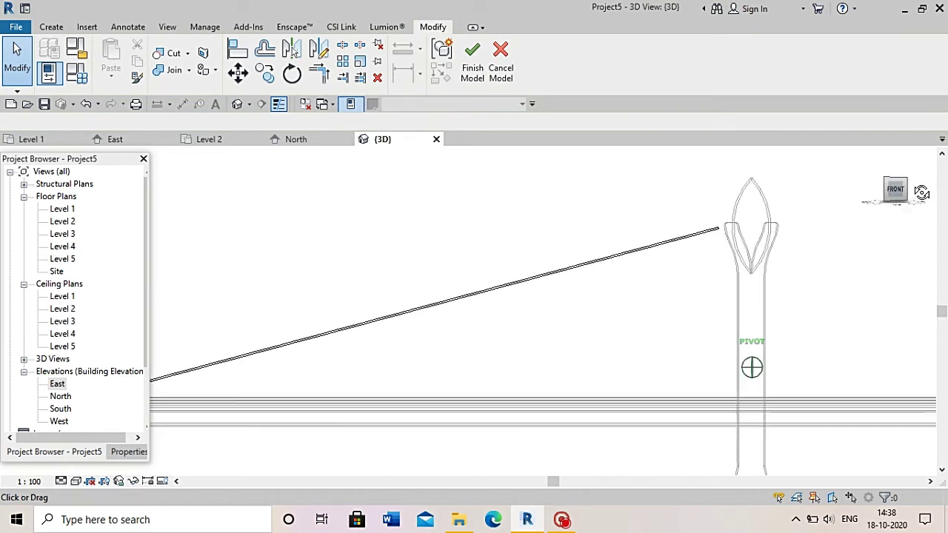
pyautogui.scroll(2, 751, 367)
pyautogui.click(886, 193)
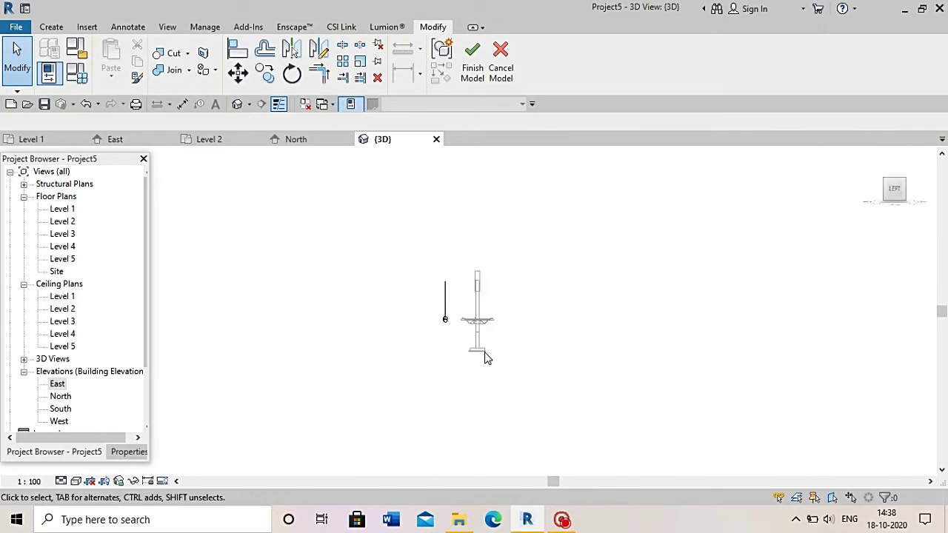
# Finish the in-place model, then reopen it with Edit In-Place and reselect the cable revolve
pyautogui.click(465, 312)
pyautogui.scroll(3, 471, 315)
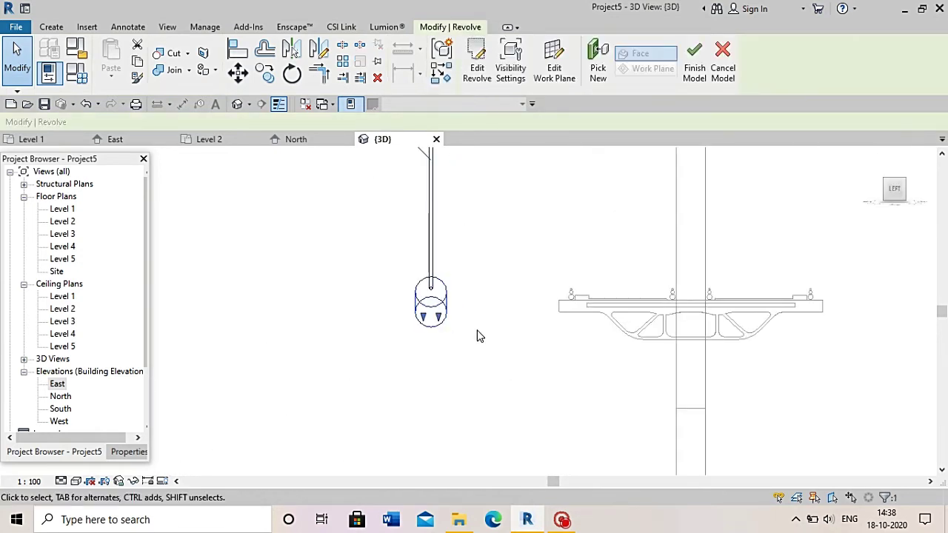
pyautogui.scroll(-2, 477, 337)
pyautogui.scroll(-1, 477, 336)
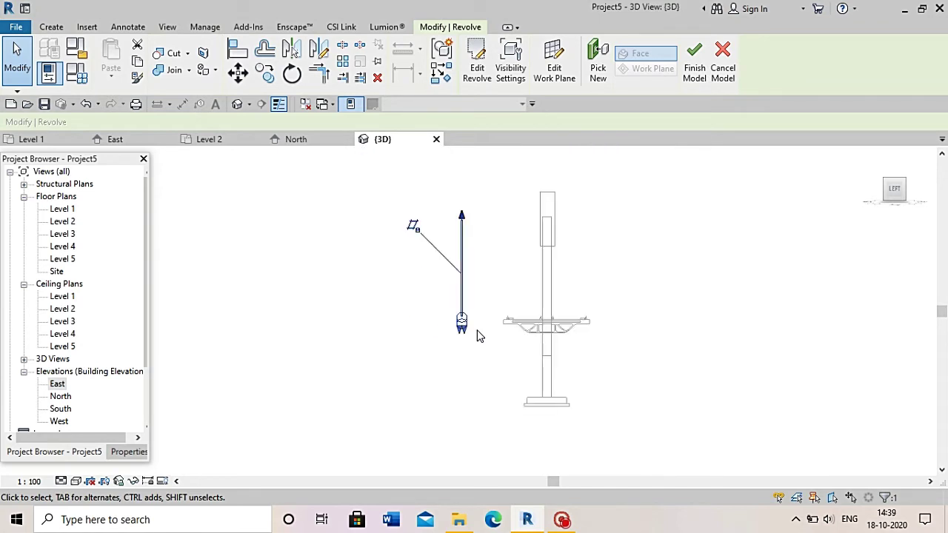
pyautogui.click(696, 60)
pyautogui.click(459, 273)
pyautogui.click(549, 78)
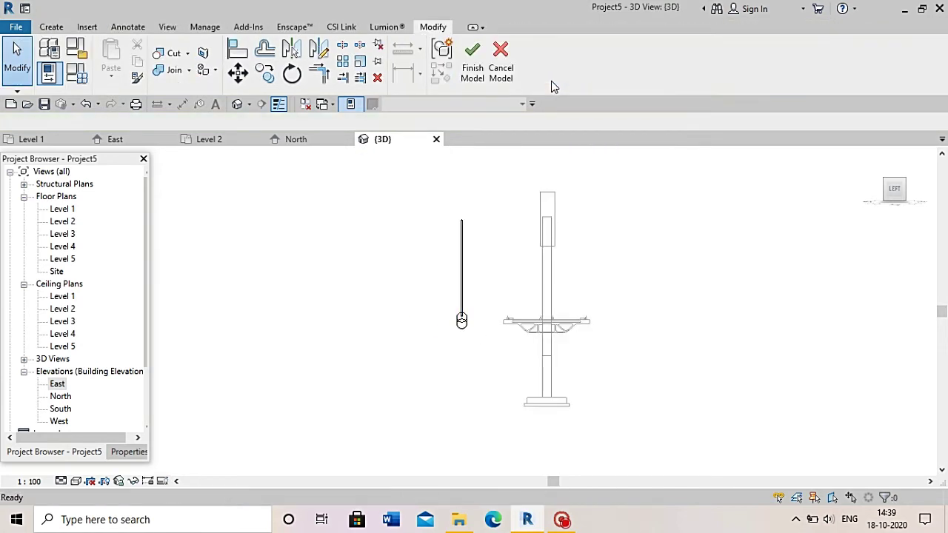
pyautogui.click(462, 236)
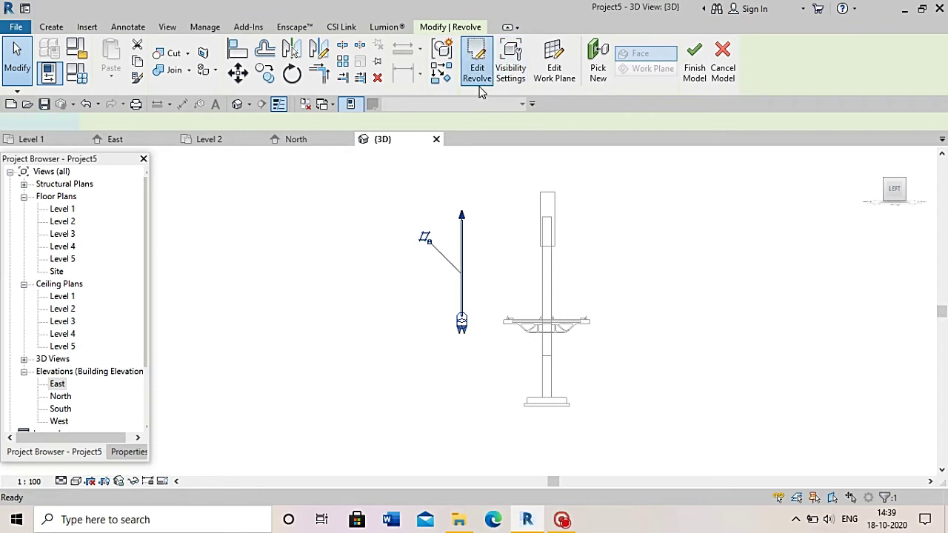
# Edit the revolve profile from the BACK view, dragging its short end and bottom lines
pyautogui.click(476, 72)
pyautogui.click(875, 192)
pyautogui.scroll(5, 666, 330)
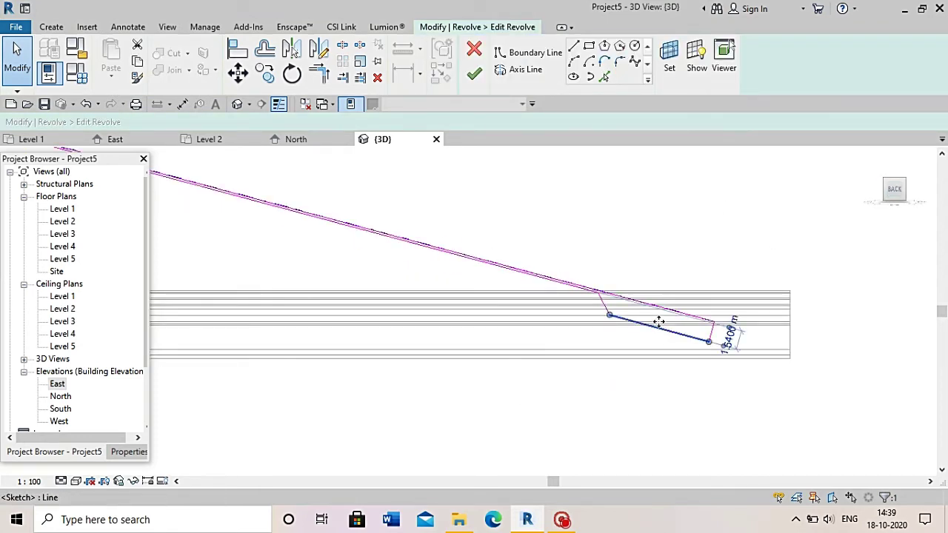
pyautogui.scroll(5, 665, 332)
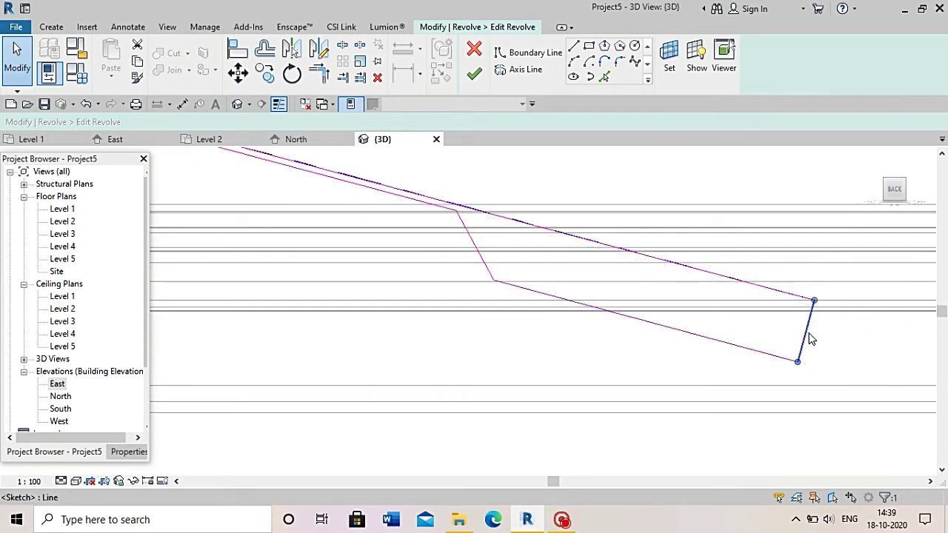
pyautogui.moveTo(747, 326); pyautogui.dragTo(718, 329)
pyautogui.moveTo(637, 307); pyautogui.dragTo(637, 308)
pyautogui.scroll(-3, 638, 344)
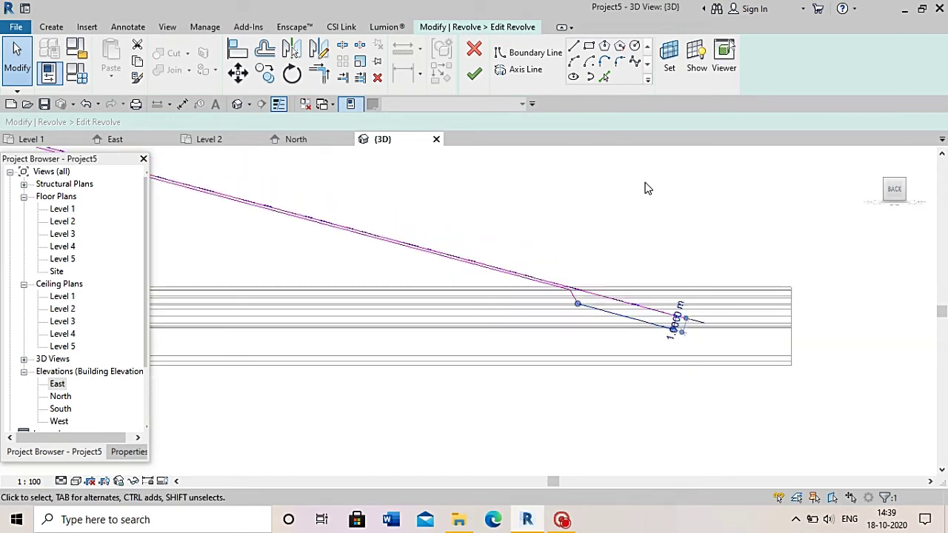
# Fix the overlapping profile lines with Trim/Extend and regenerate the revolved cable
pyautogui.click(470, 74)
pyautogui.click(834, 482)
pyautogui.scroll(3, 647, 273)
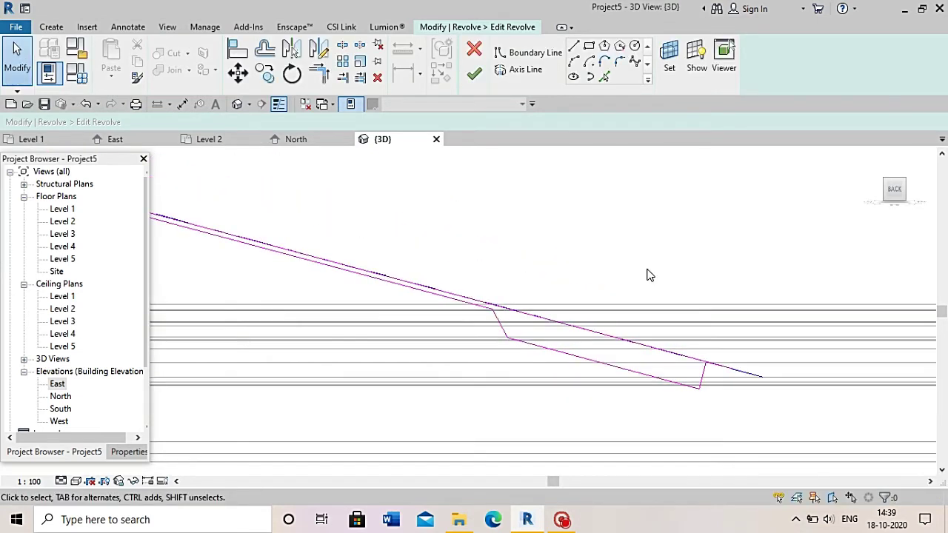
pyautogui.scroll(3, 695, 354)
pyautogui.click(663, 317)
pyautogui.click(685, 248)
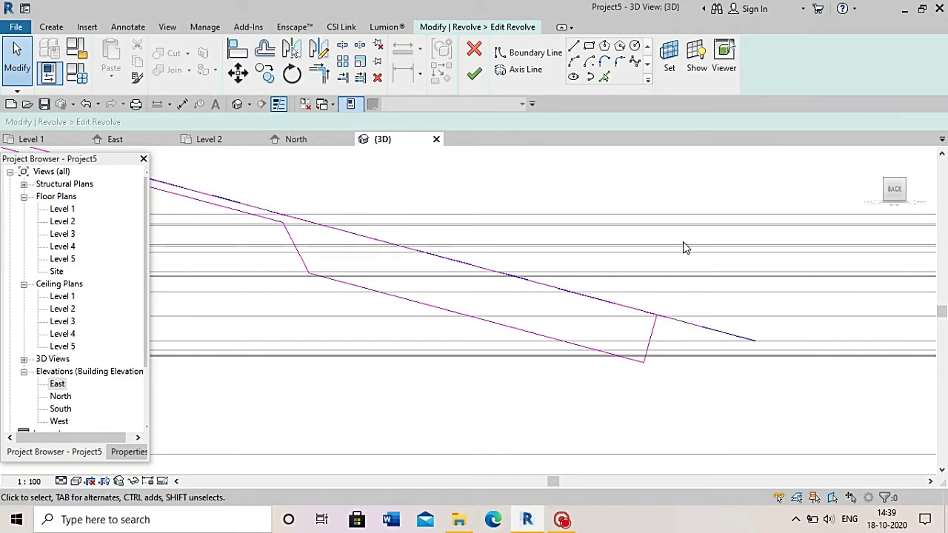
pyautogui.click(474, 72)
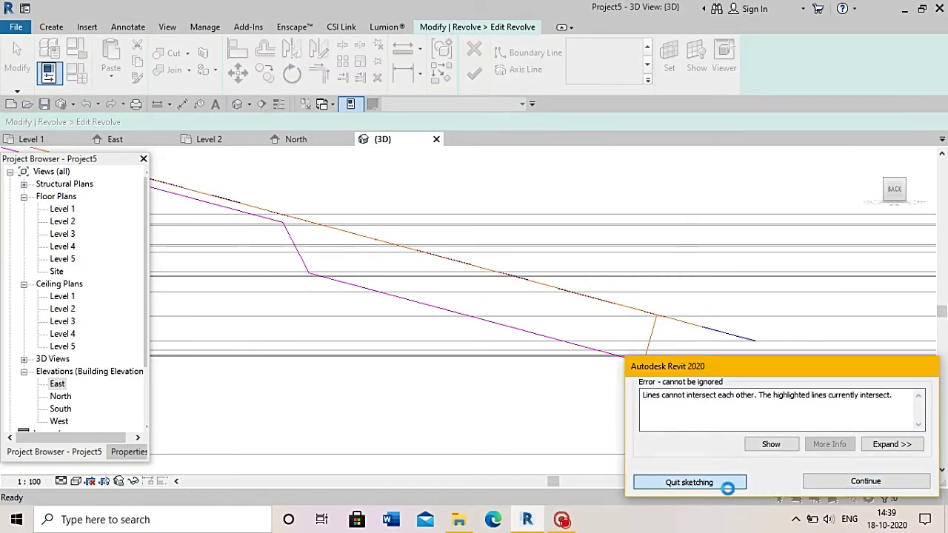
pyautogui.click(675, 482)
pyautogui.click(565, 267)
pyautogui.click(661, 318)
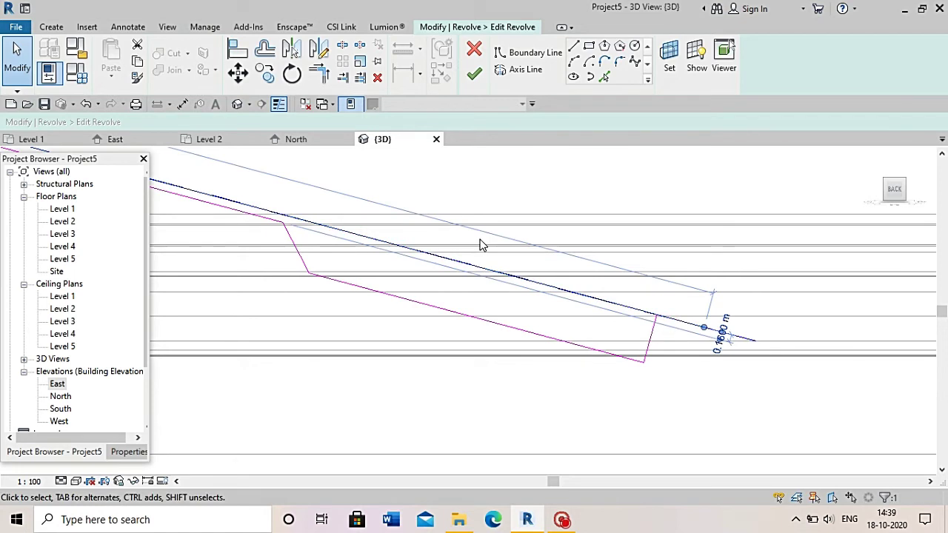
pyautogui.click(312, 75)
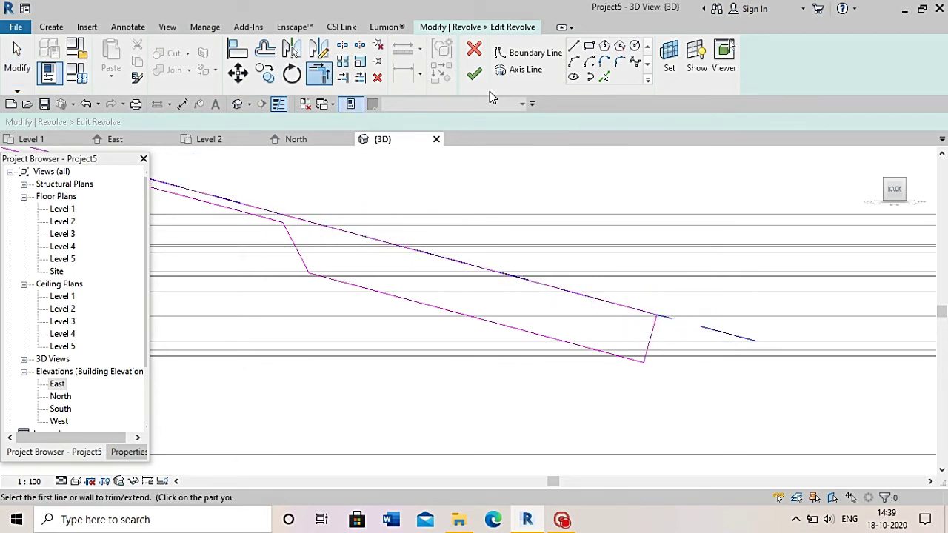
pyautogui.click(474, 74)
pyautogui.scroll(-3, 637, 259)
pyautogui.press('Escape')
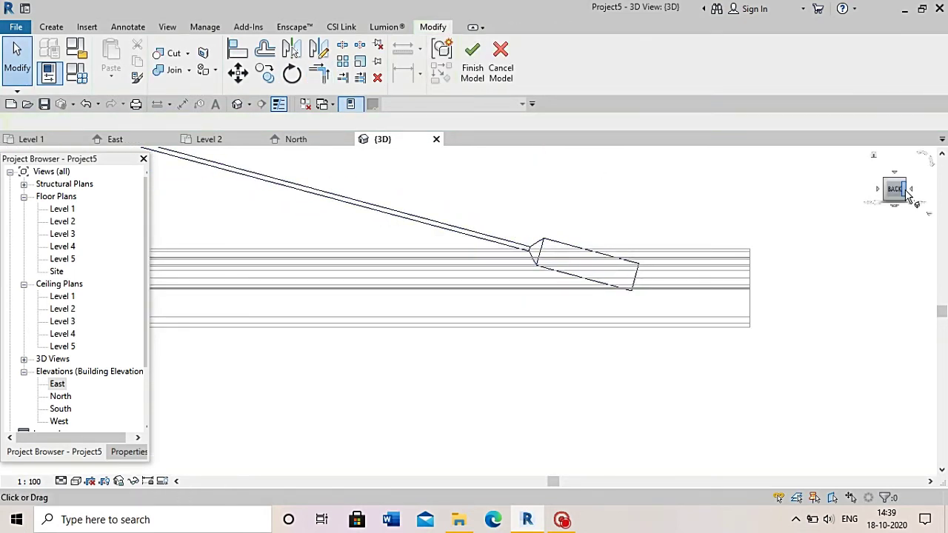
# View the model from the left and select the revolved stay cable
pyautogui.click(912, 191)
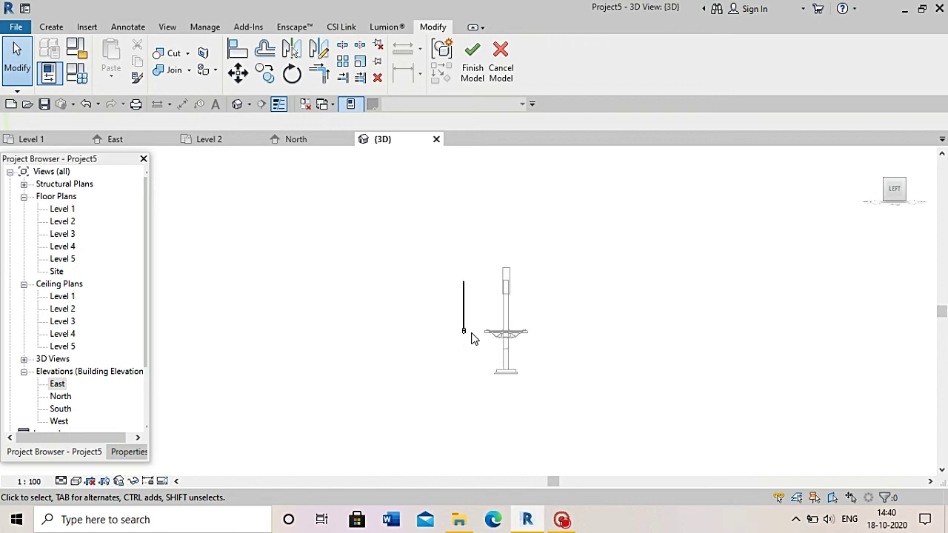
pyautogui.click(474, 337)
pyautogui.scroll(3, 479, 333)
pyautogui.scroll(2, 478, 333)
pyautogui.scroll(2, 479, 331)
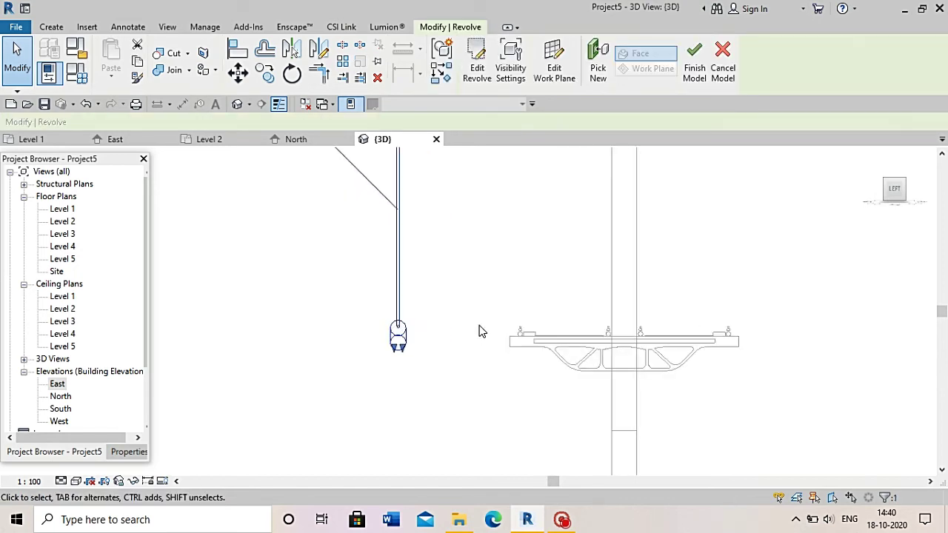
pyautogui.scroll(1, 494, 328)
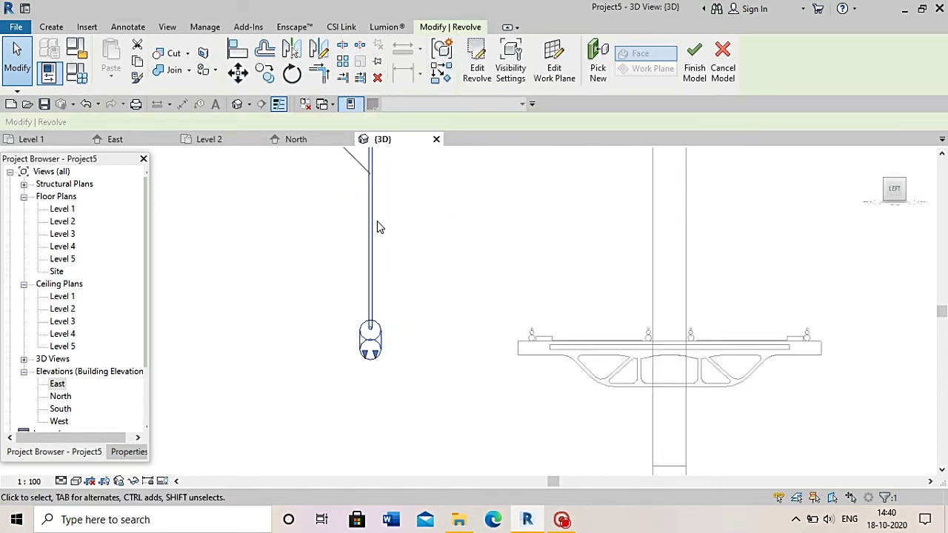
# Copy the cable from a point on the cable to the pier centre
pyautogui.click(266, 75)
pyautogui.click(374, 360)
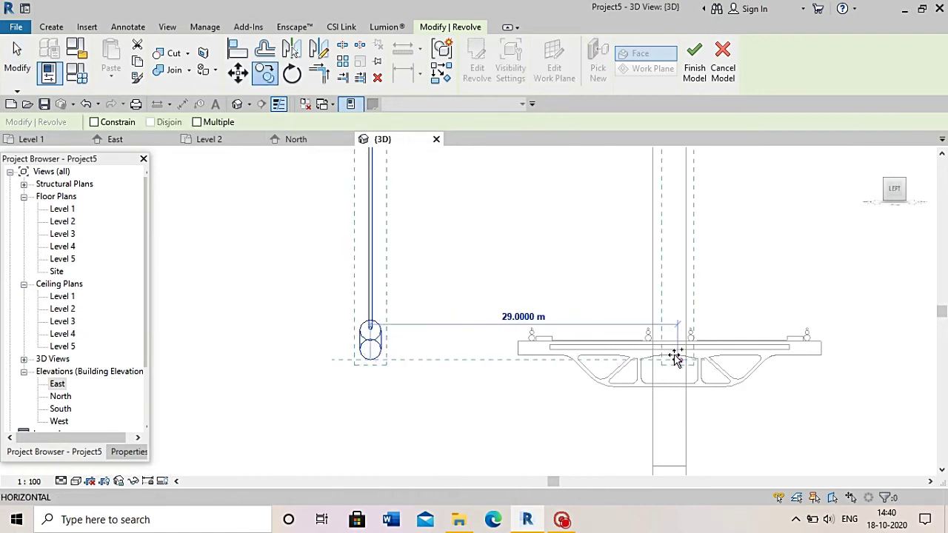
pyautogui.scroll(3, 670, 358)
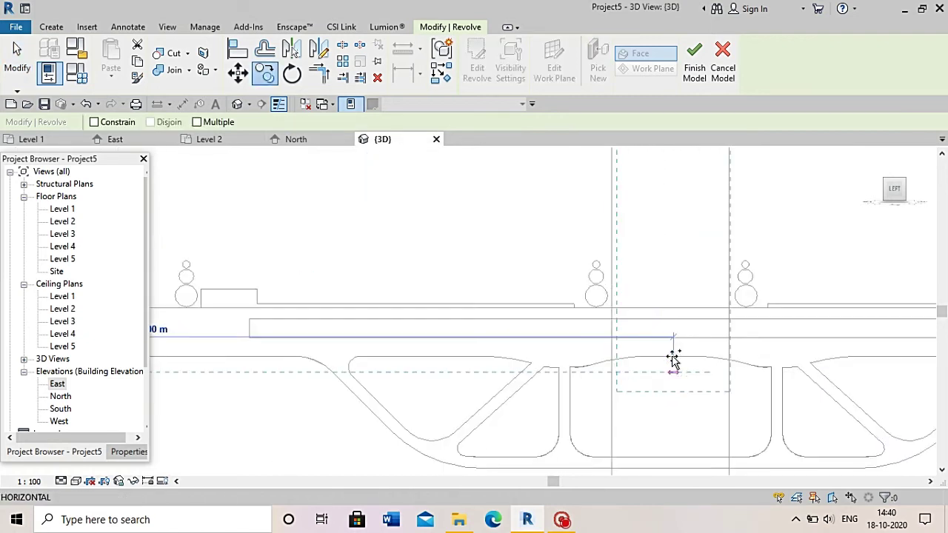
pyautogui.scroll(2, 670, 358)
pyautogui.click(673, 360)
pyautogui.scroll(-5, 631, 366)
pyautogui.press('Escape')
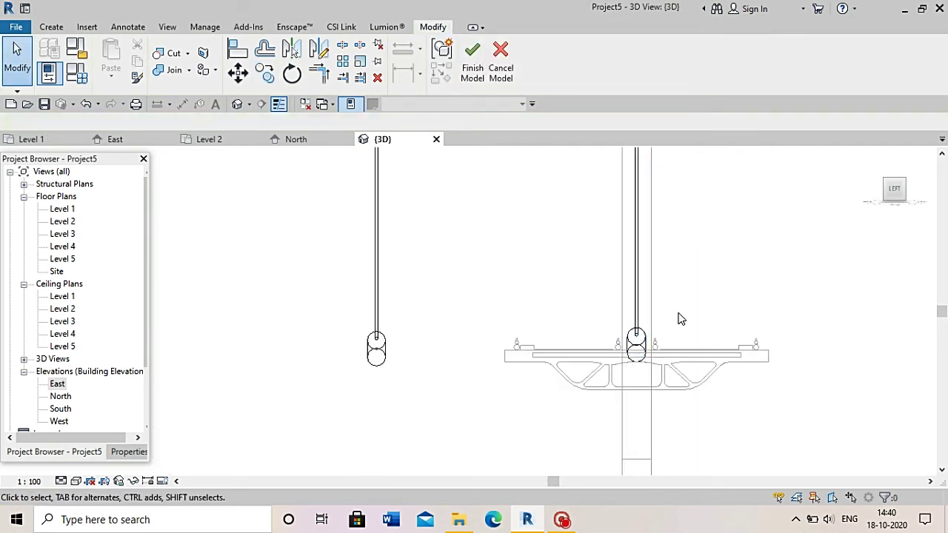
pyautogui.scroll(-2, 681, 318)
# From an angled view of the pylon, delete the duplicate upper stay cable
pyautogui.moveTo(894, 195); pyautogui.dragTo(874, 211)
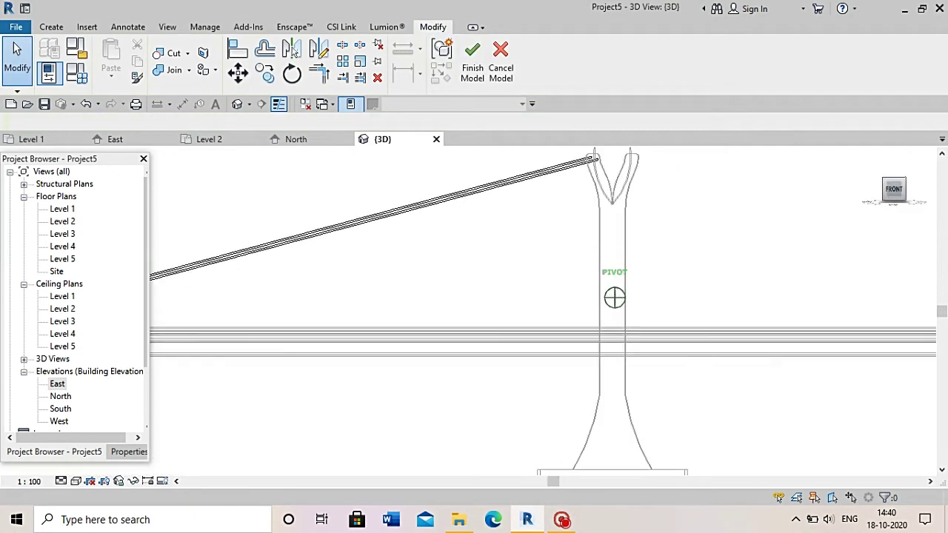
pyautogui.click(434, 205)
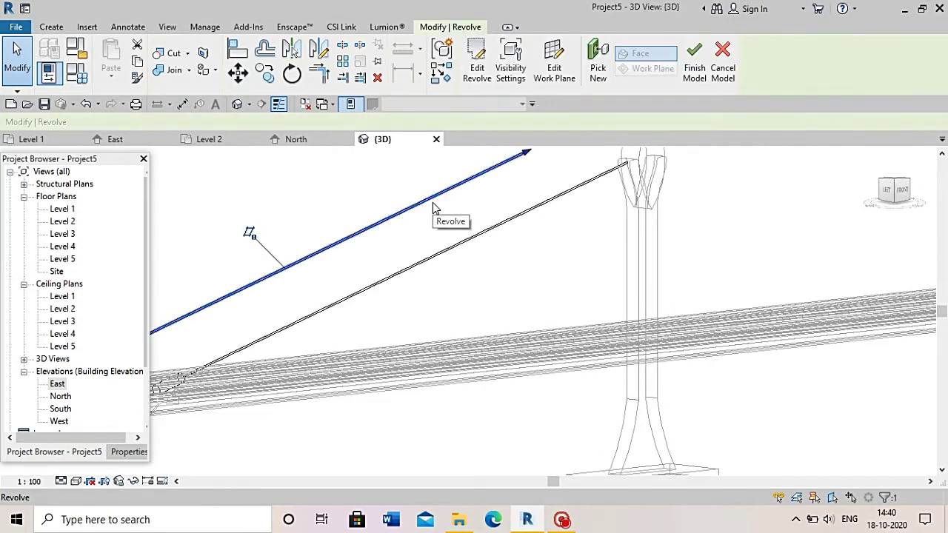
pyautogui.press('Delete')
pyautogui.click(901, 191)
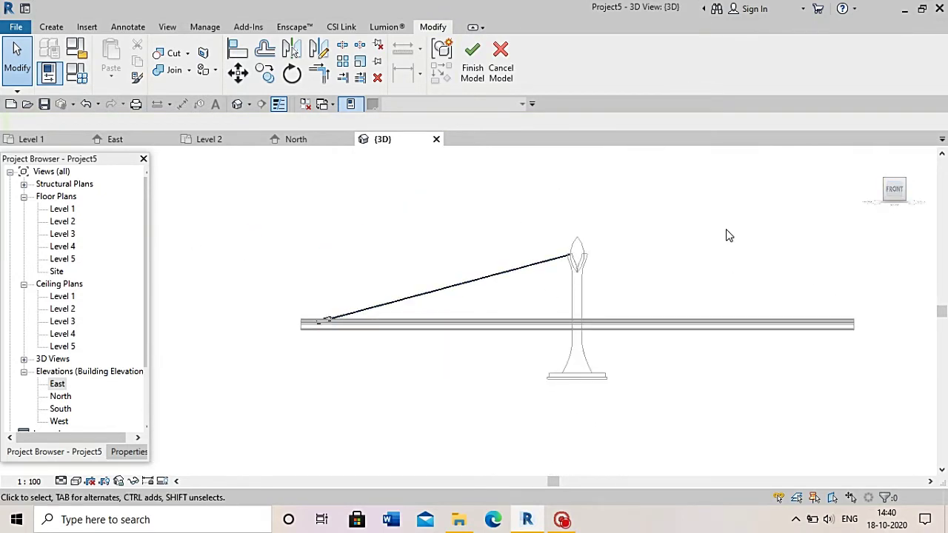
# Turn to the BACK view and select the remaining stay cable
pyautogui.click(910, 190)
pyautogui.click(913, 191)
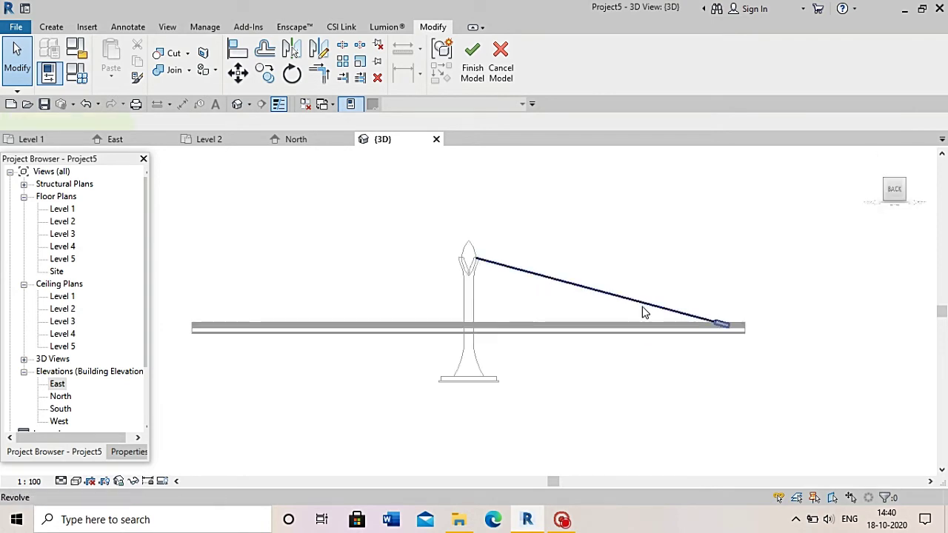
pyautogui.click(641, 305)
pyautogui.scroll(3, 713, 311)
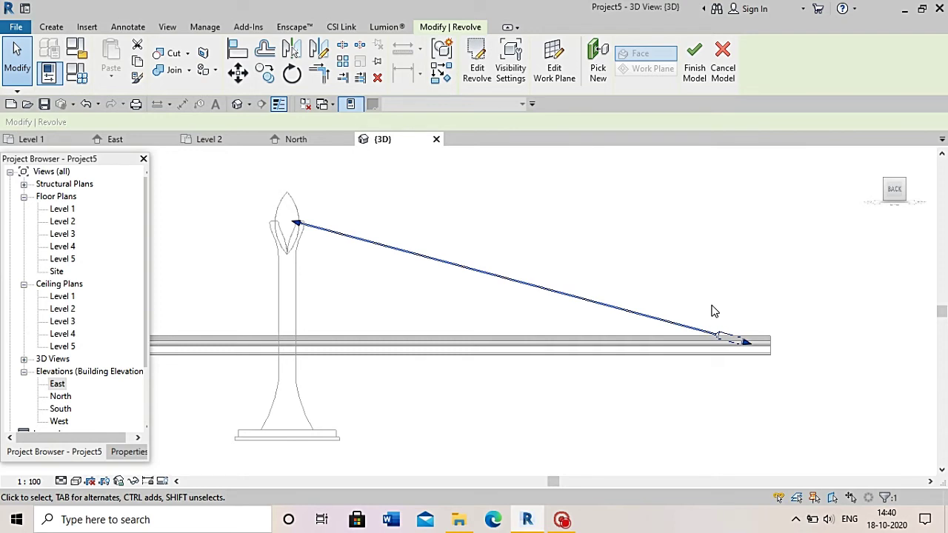
pyautogui.scroll(2, 740, 355)
pyautogui.scroll(2, 715, 367)
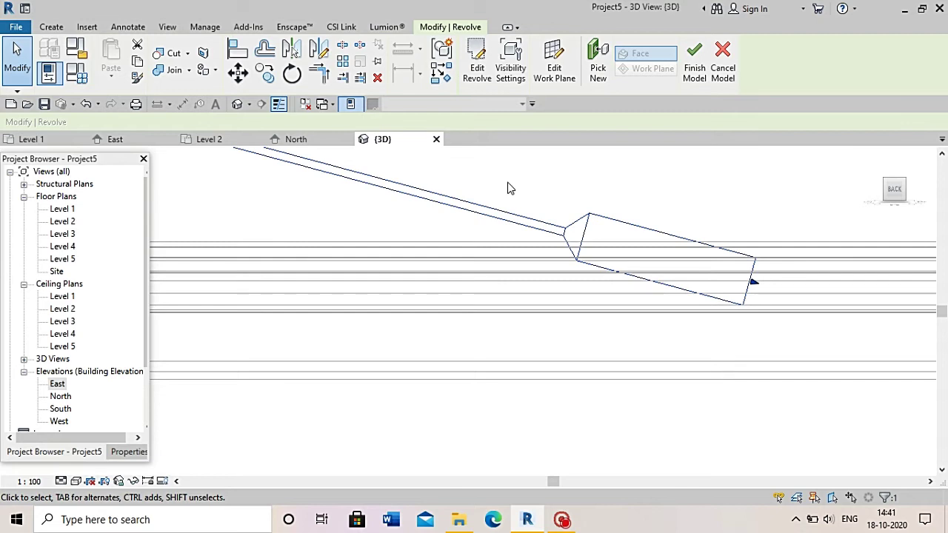
pyautogui.click(342, 60)
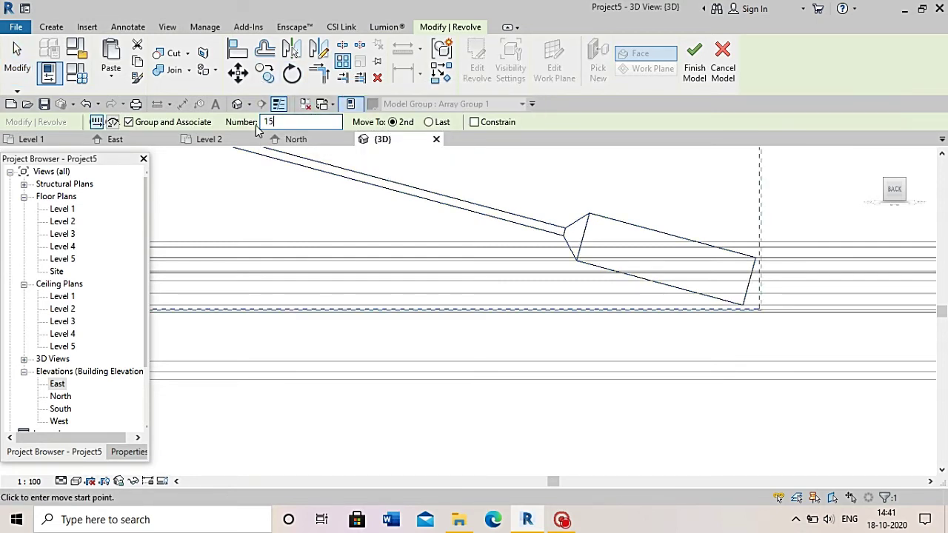
pyautogui.click(743, 305)
pyautogui.write('5')
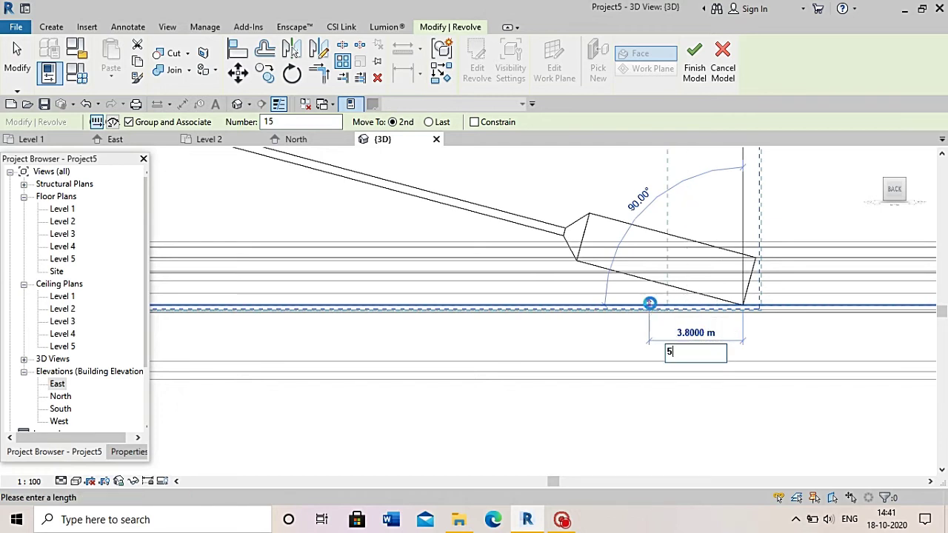
pyautogui.press('Return')
pyautogui.scroll(-3, 700, 307)
pyautogui.scroll(-2, 702, 311)
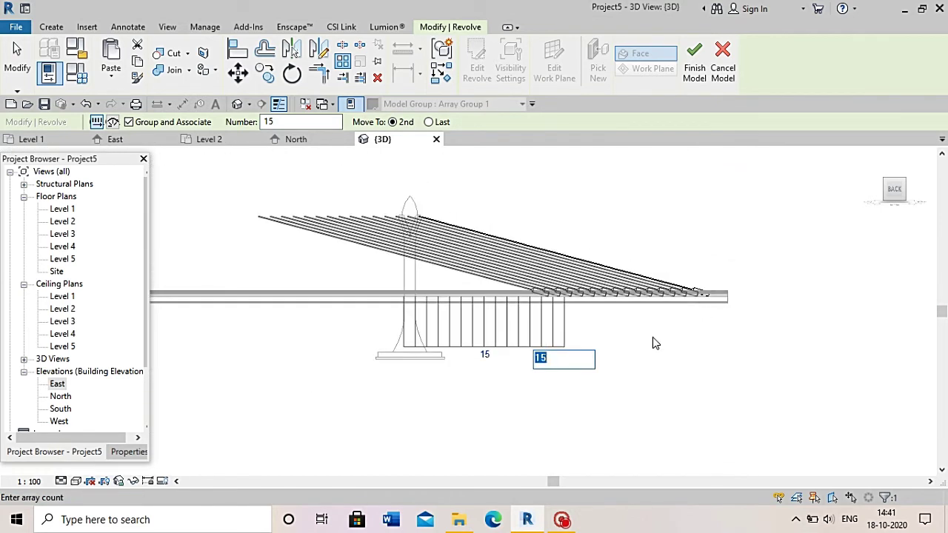
pyautogui.scroll(1, 419, 269)
pyautogui.scroll(2, 419, 269)
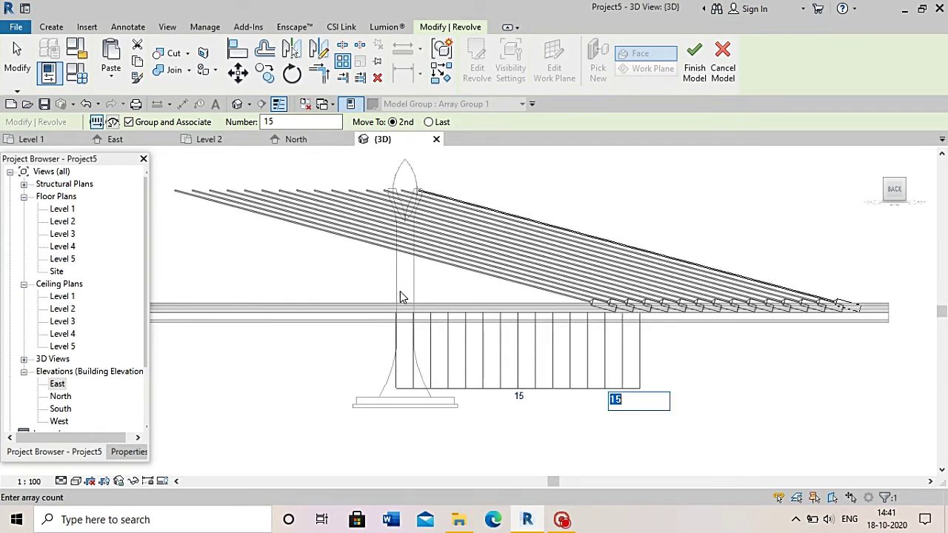
pyautogui.press('Return')
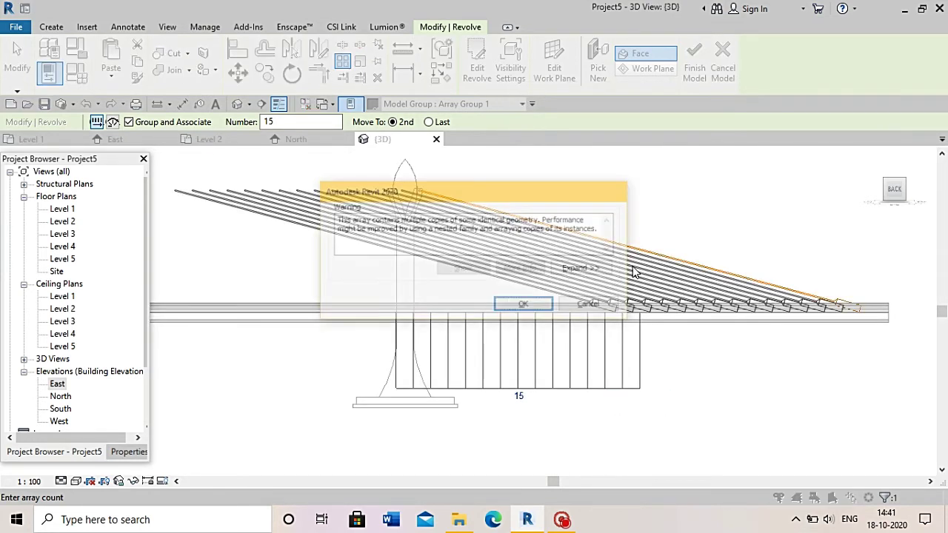
pyautogui.click(587, 303)
pyautogui.scroll(-2, 588, 299)
pyautogui.scroll(-1, 588, 298)
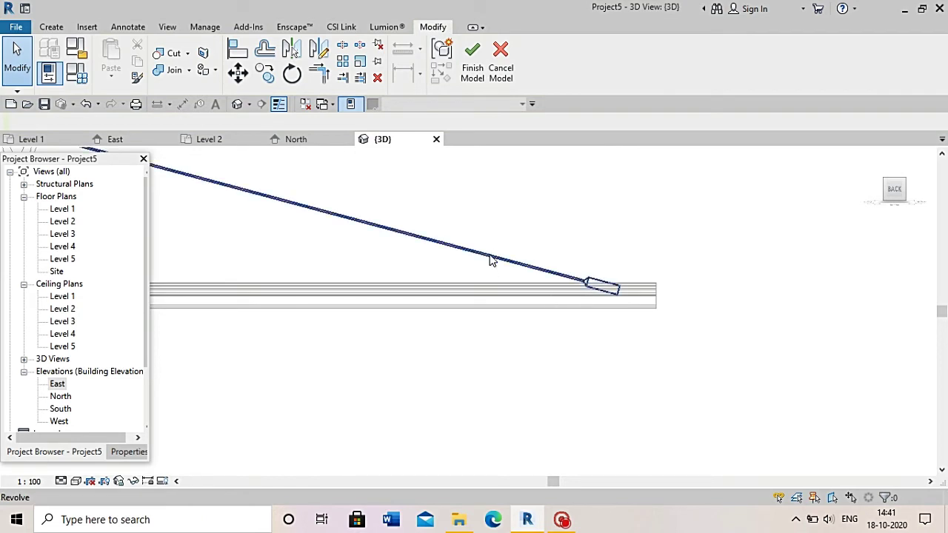
pyautogui.click(488, 259)
pyautogui.scroll(-2, 568, 234)
pyautogui.click(345, 62)
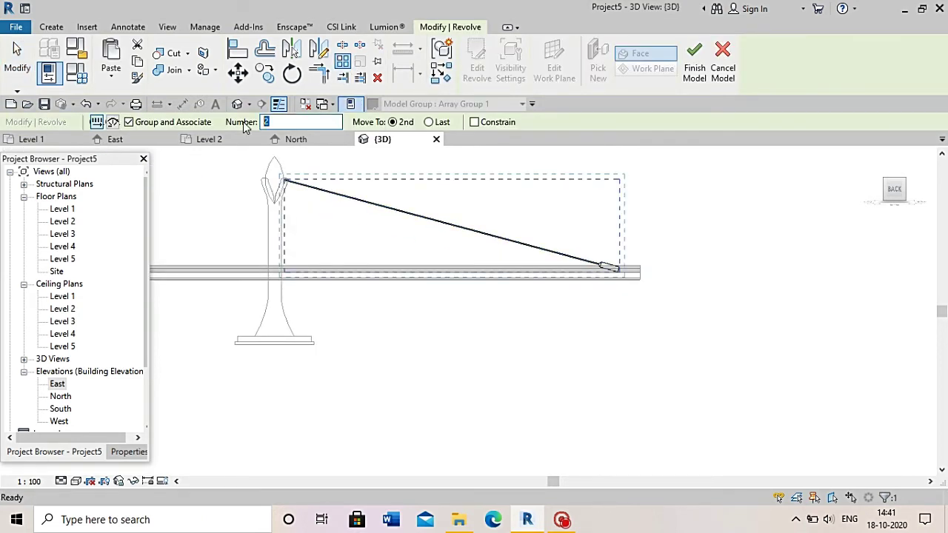
pyautogui.scroll(3, 635, 286)
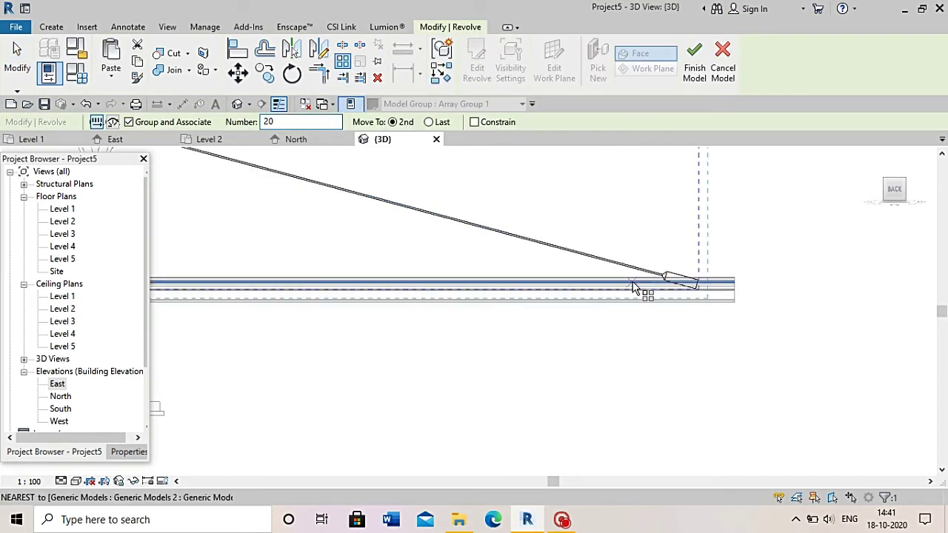
pyautogui.scroll(2, 715, 304)
pyautogui.click(718, 305)
pyautogui.write('5')
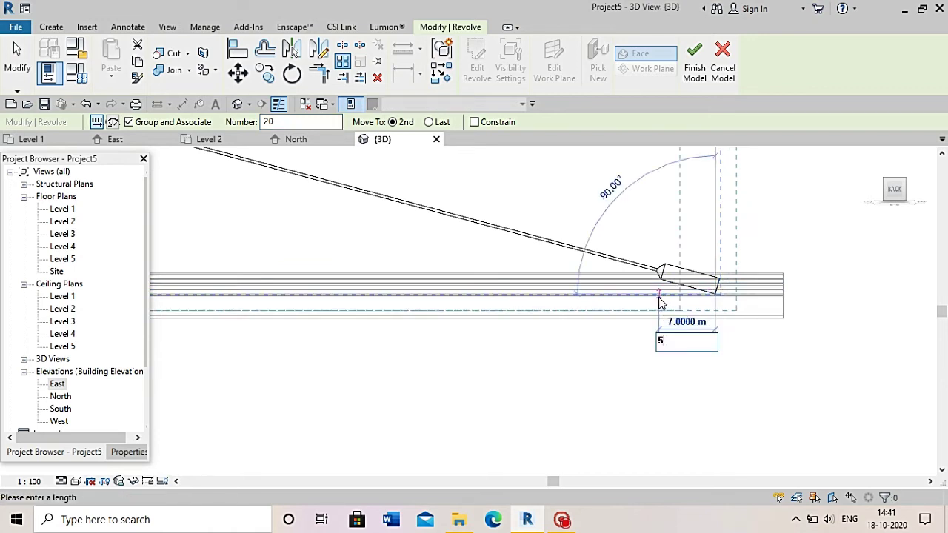
pyautogui.press('Return')
pyautogui.scroll(-3, 699, 323)
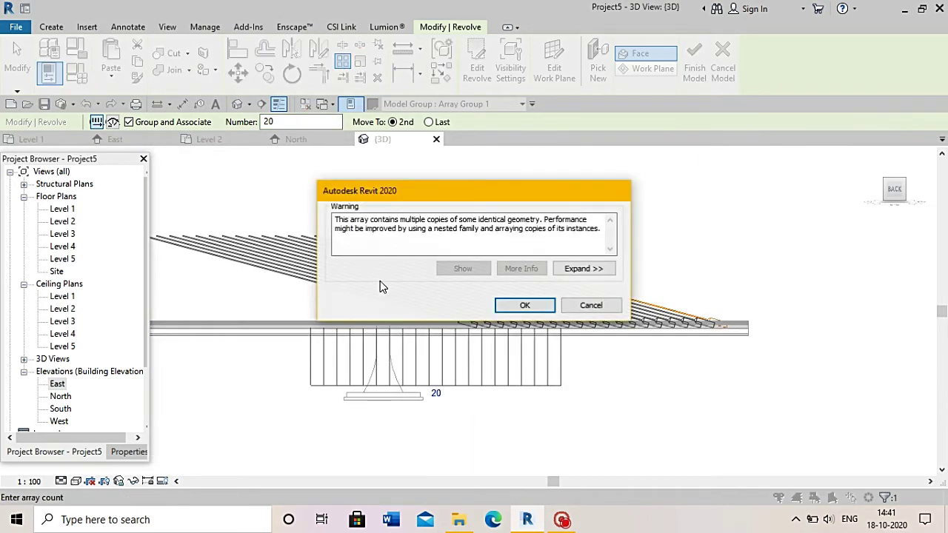
pyautogui.click(583, 311)
pyautogui.scroll(-2, 659, 302)
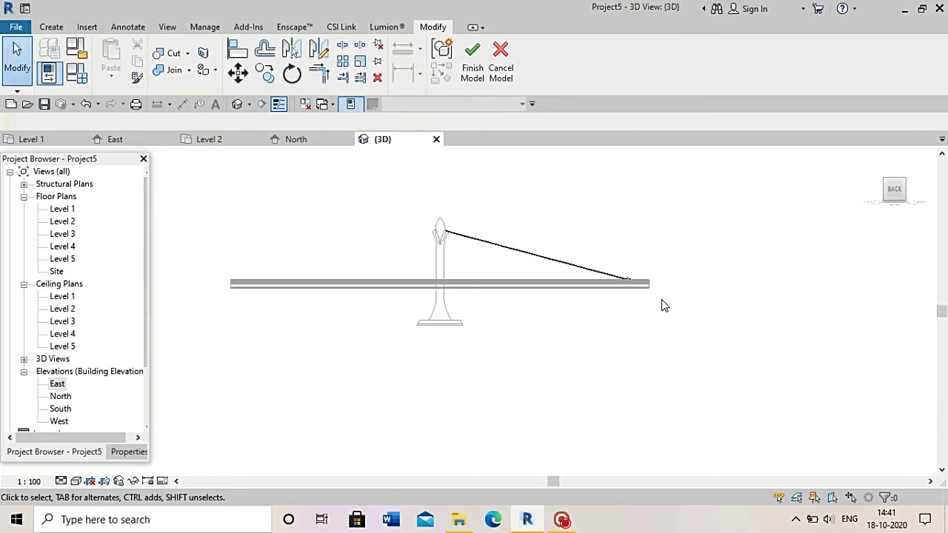
pyautogui.scroll(3, 660, 301)
pyautogui.click(533, 266)
pyautogui.scroll(1, 533, 269)
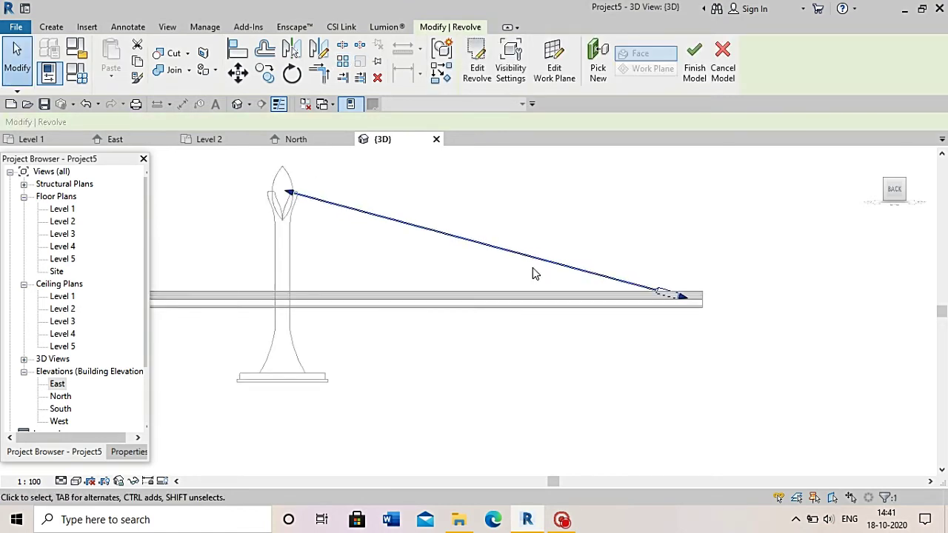
pyautogui.click(341, 63)
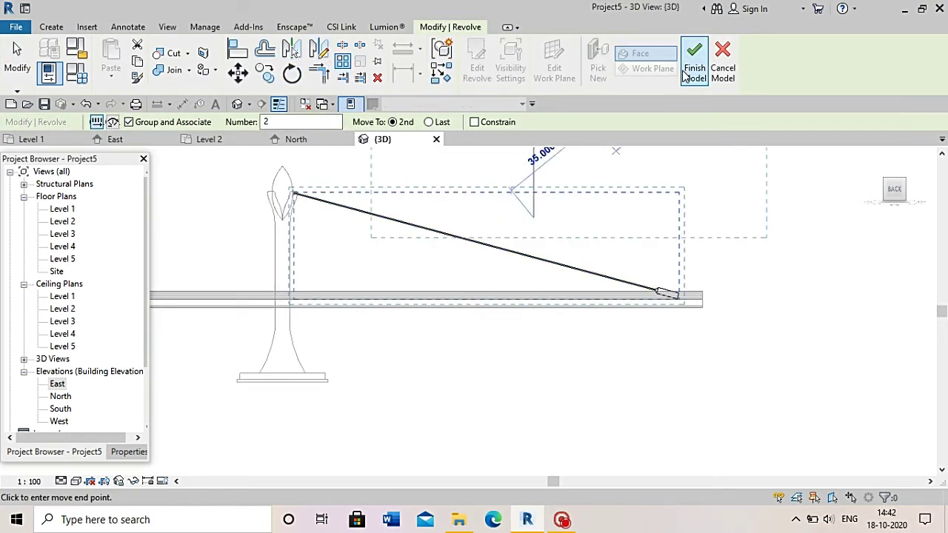
pyautogui.click(685, 74)
# Array the stay cable into 20 copies spaced 5 m apart along the deck
pyautogui.click(395, 226)
pyautogui.scroll(1, 395, 232)
pyautogui.click(337, 61)
pyautogui.scroll(2, 698, 300)
pyautogui.scroll(2, 714, 326)
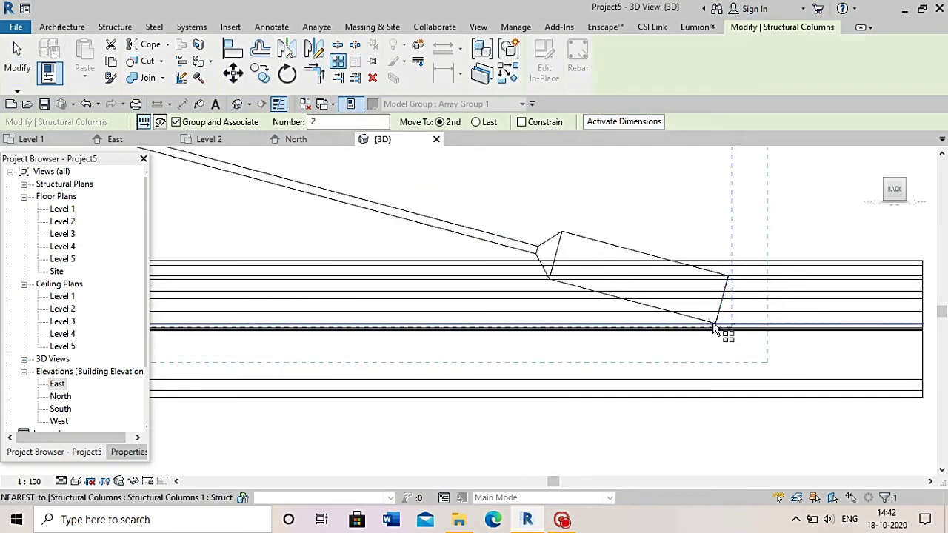
pyautogui.click(715, 328)
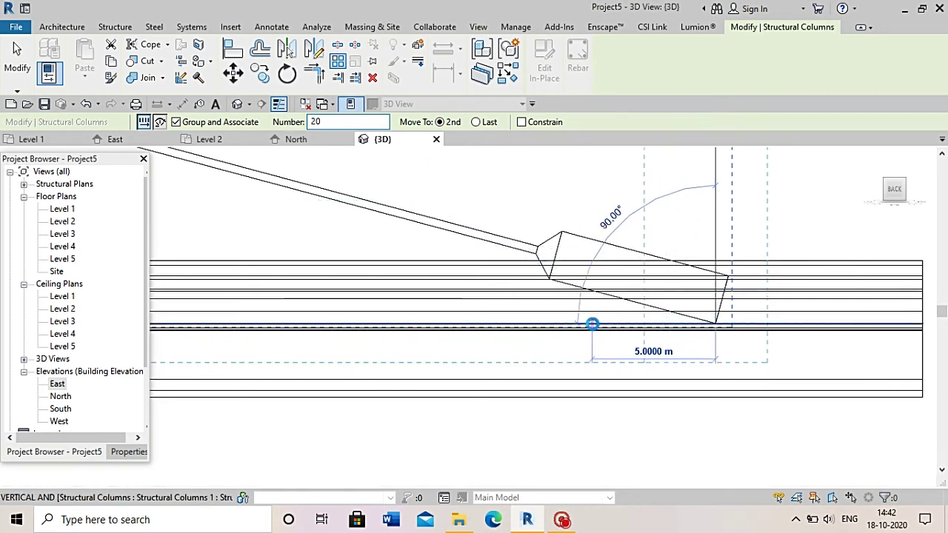
pyautogui.click(592, 324)
pyautogui.scroll(-3, 689, 289)
pyautogui.press('Return')
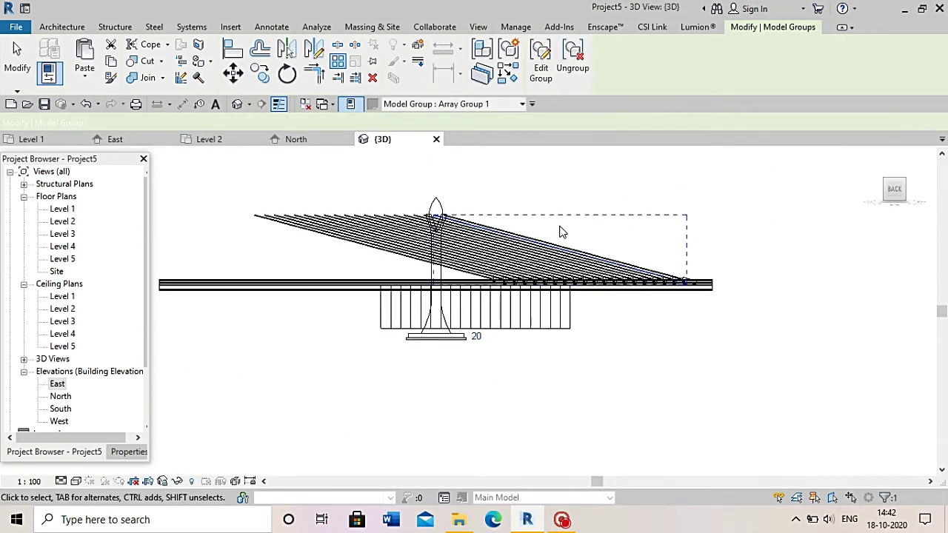
# Ungroup the cable array, bring the pylon top into view, and undo the last change
pyautogui.scroll(2, 518, 245)
pyautogui.scroll(2, 441, 225)
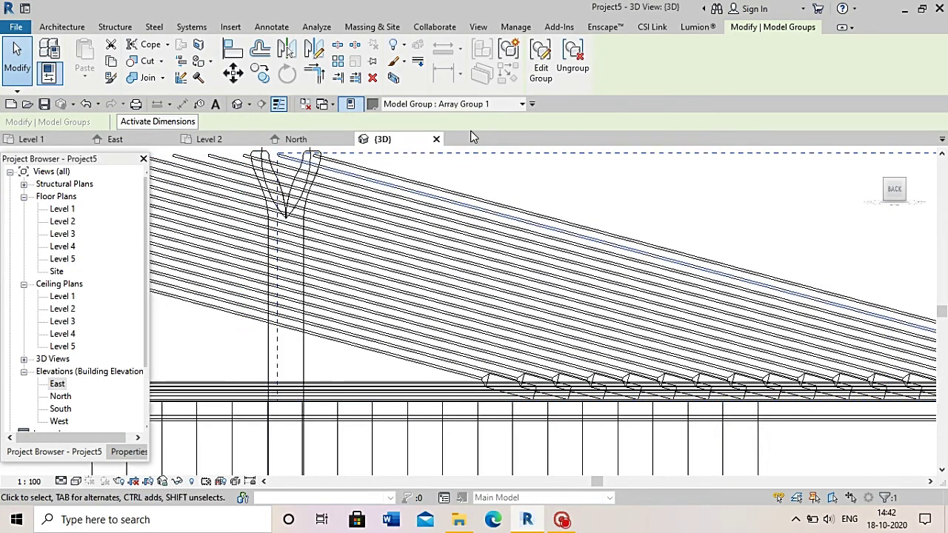
pyautogui.click(573, 51)
pyautogui.scroll(2, 372, 283)
pyautogui.moveTo(372, 283); pyautogui.dragTo(408, 327, button='middle')
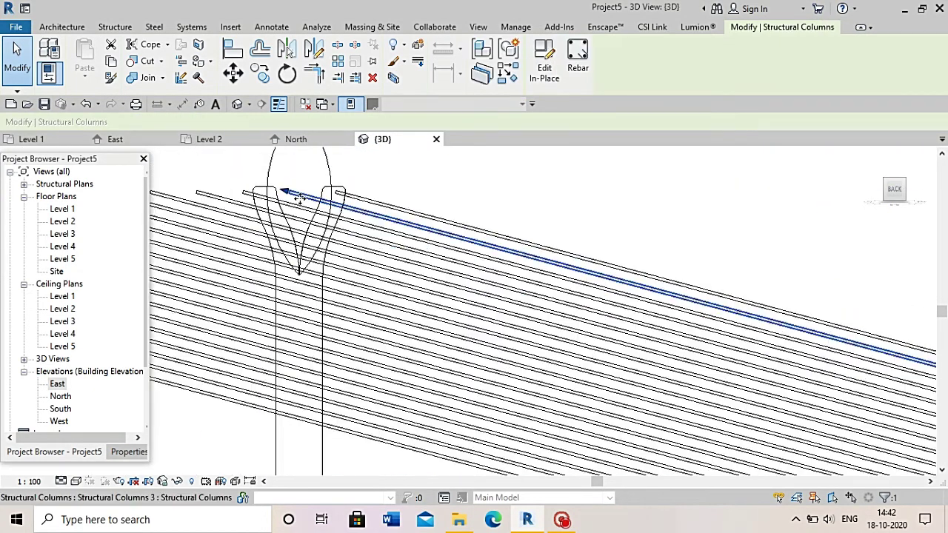
pyautogui.hotkey('ctrl', 'z')
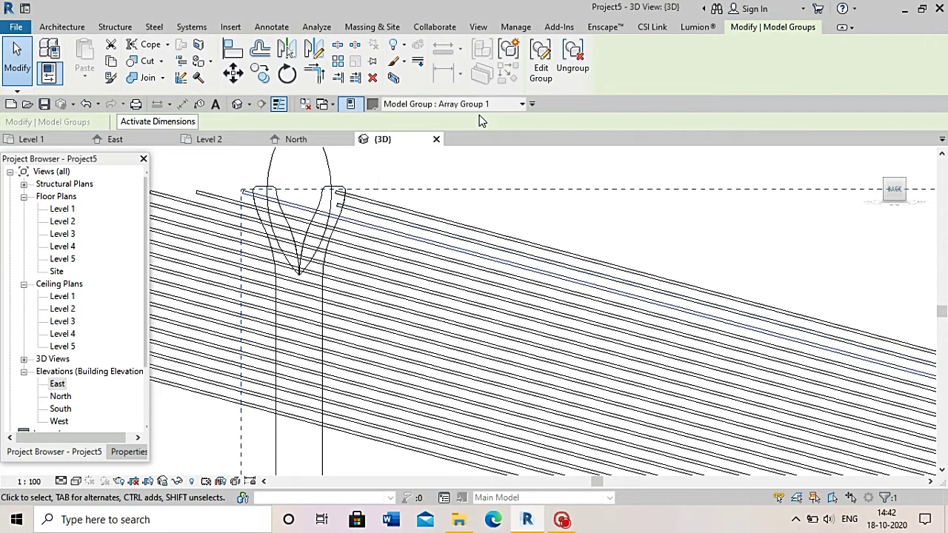
# Ungroup each remaining cable array group into separate cables
pyautogui.click(572, 51)
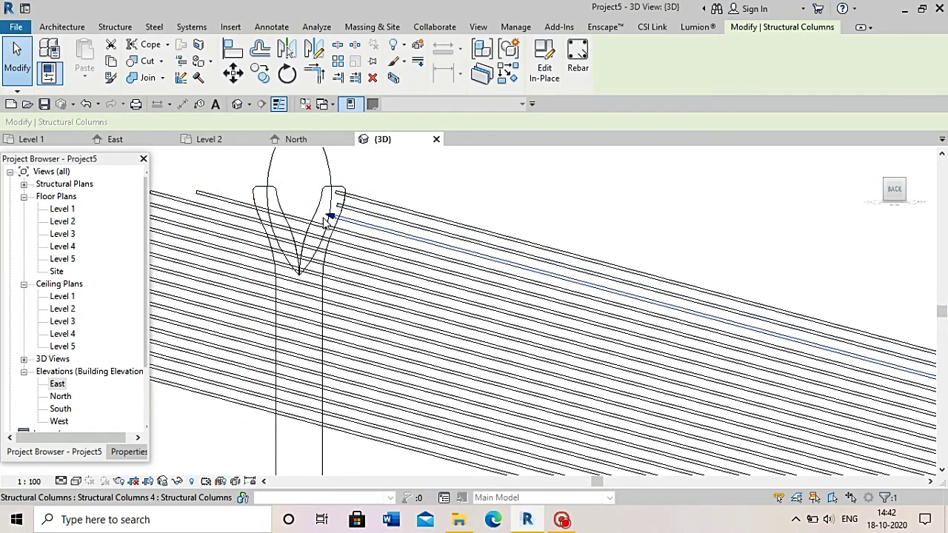
pyautogui.click(251, 208)
pyautogui.click(576, 51)
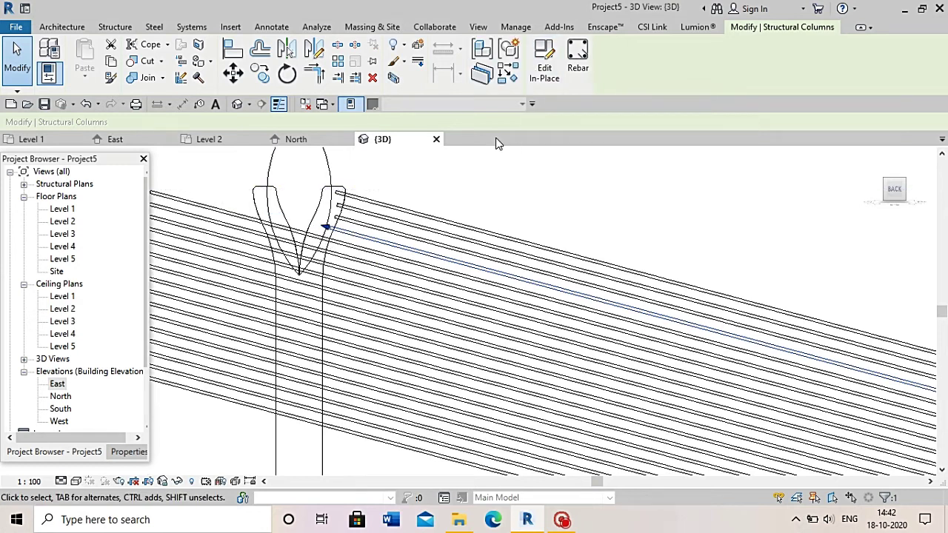
pyautogui.scroll(-1, 497, 143)
pyautogui.click(254, 205)
pyautogui.click(571, 56)
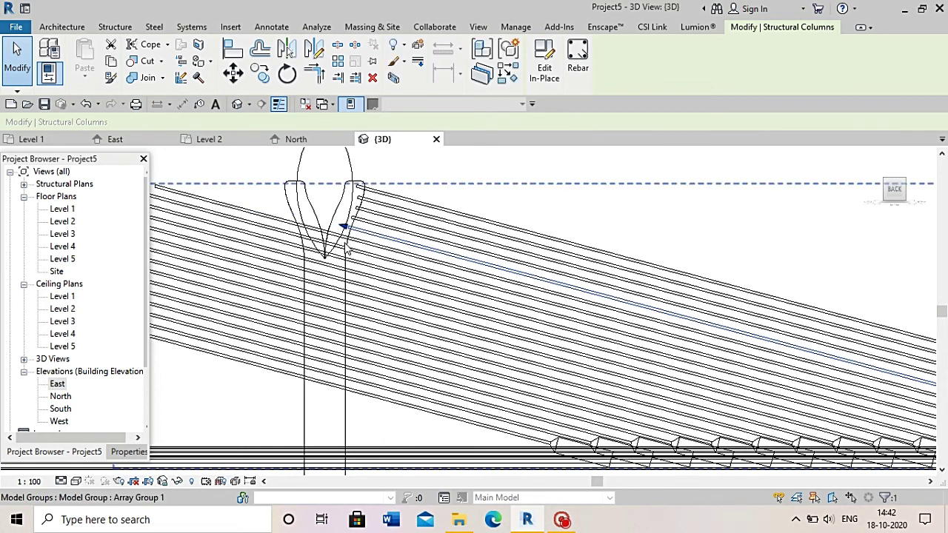
pyautogui.scroll(-2, 347, 247)
pyautogui.click(256, 214)
pyautogui.click(574, 52)
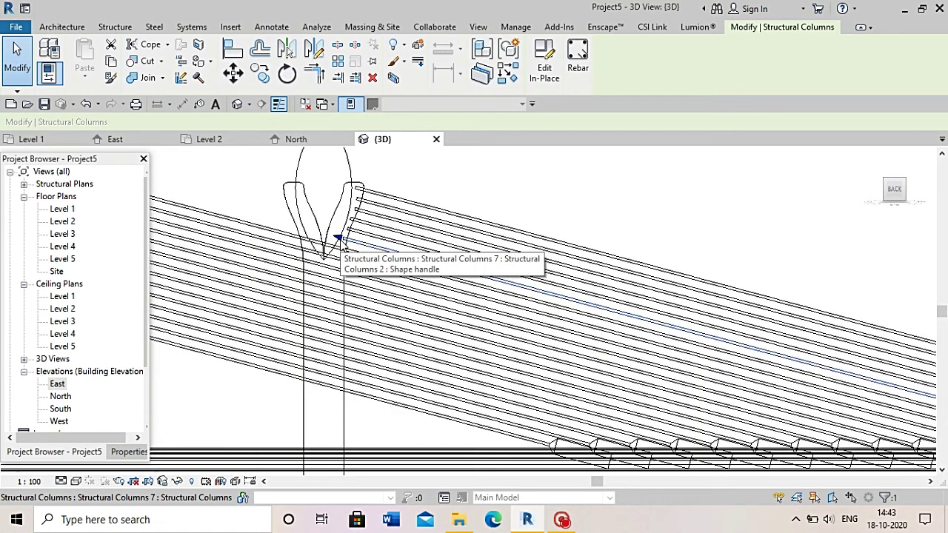
# Drag the upper ends of the first two cables onto the pylon
pyautogui.click(193, 211)
pyautogui.click(190, 213)
pyautogui.moveTo(190, 212); pyautogui.dragTo(337, 248)
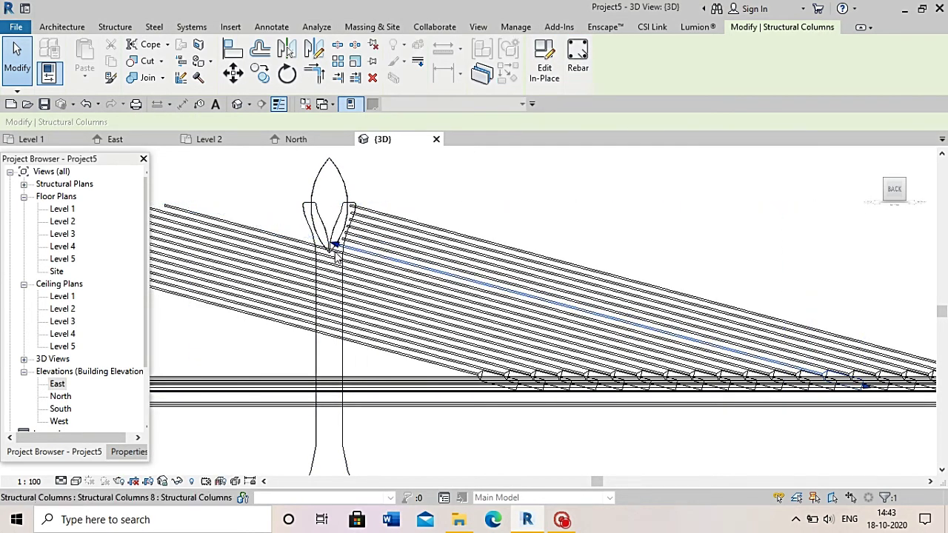
pyautogui.scroll(-3, 222, 193)
pyautogui.click(203, 202)
pyautogui.click(186, 196)
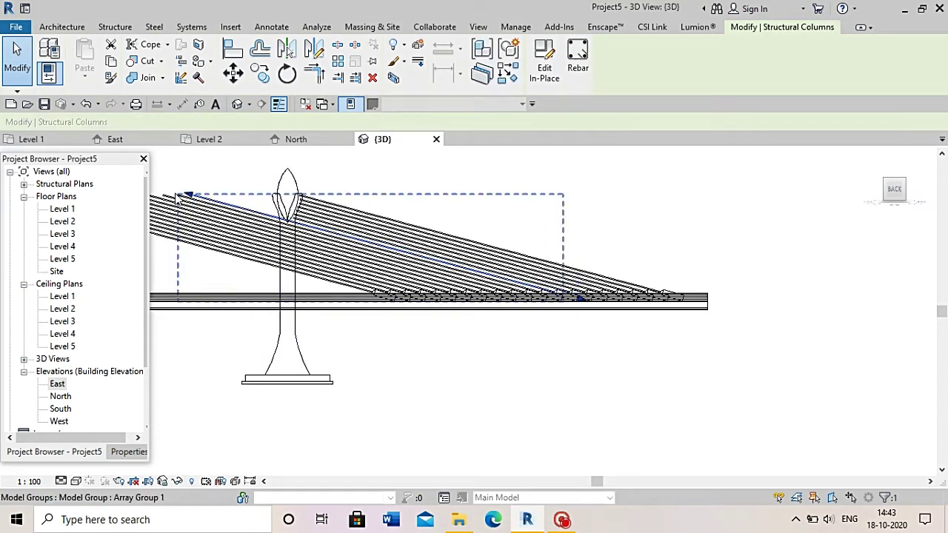
pyautogui.scroll(3, 180, 196)
pyautogui.moveTo(180, 197); pyautogui.dragTo(290, 241)
pyautogui.moveTo(477, 283)
pyautogui.mouseDown()
pyautogui.moveTo(226, 175)
pyautogui.moveTo(287, 208)
pyautogui.mouseUp()
# Set another cable's end on the pylon, ungroup its array, and pull the next cable's end to the pylon
pyautogui.click(339, 166)
pyautogui.click(151, 183)
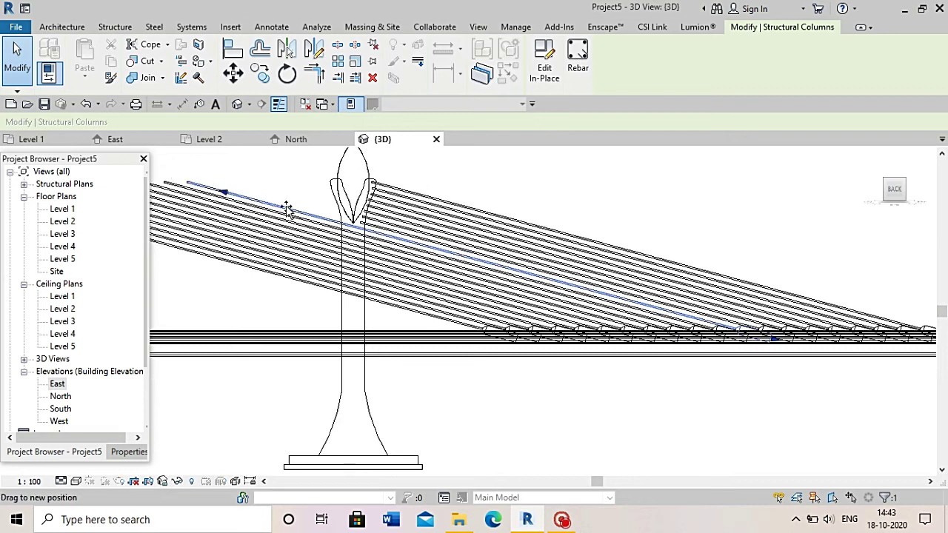
pyautogui.moveTo(358, 231); pyautogui.dragTo(342, 222)
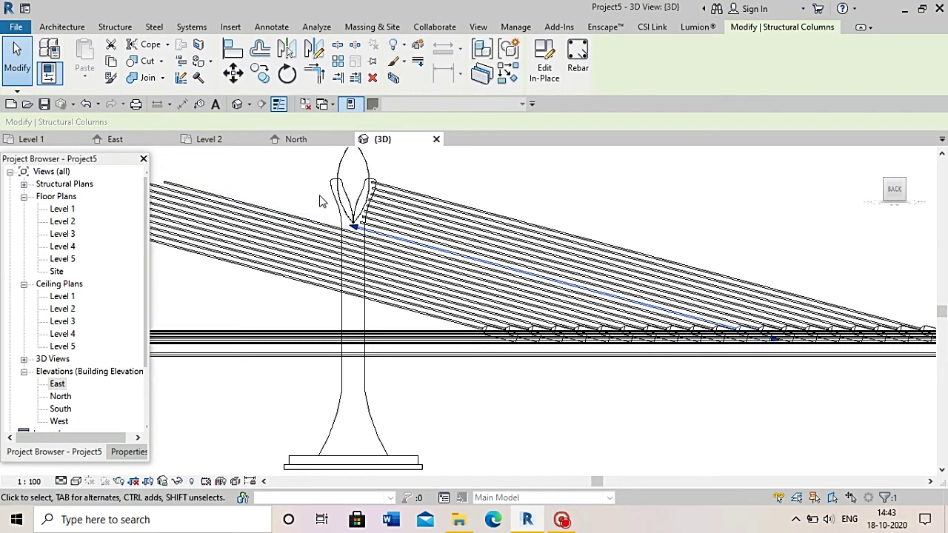
pyautogui.press('Escape')
pyautogui.scroll(-1, 292, 214)
pyautogui.click(292, 214)
pyautogui.click(565, 68)
pyautogui.click(210, 187)
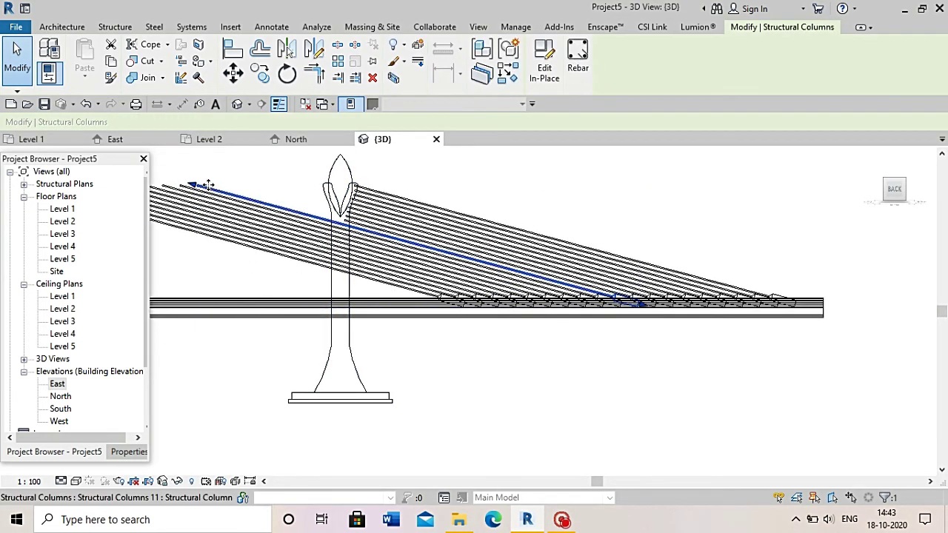
pyautogui.moveTo(191, 189); pyautogui.dragTo(325, 231)
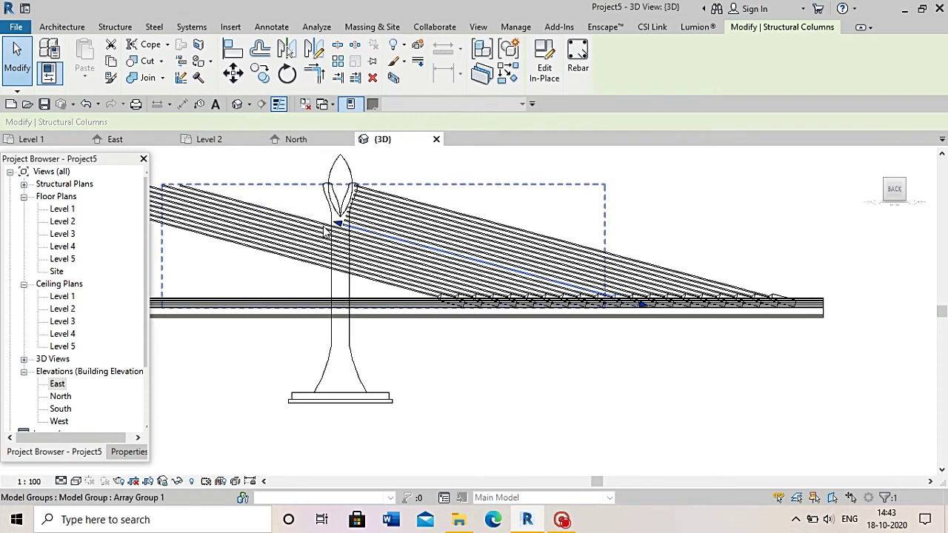
# Move the top cable's end onto the pylon and shift the cable group slightly left
pyautogui.click(272, 218)
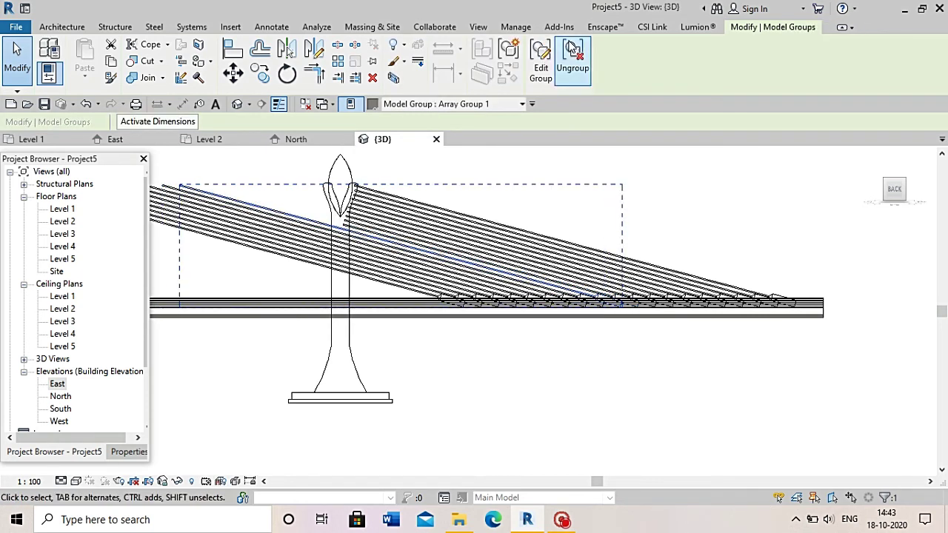
pyautogui.click(174, 187)
pyautogui.moveTo(342, 255); pyautogui.dragTo(243, 212)
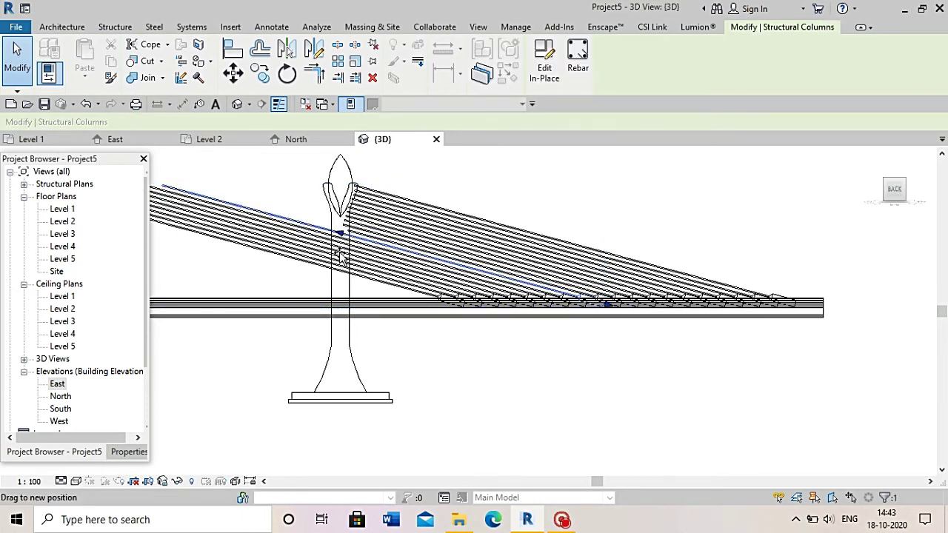
pyautogui.scroll(2, 341, 251)
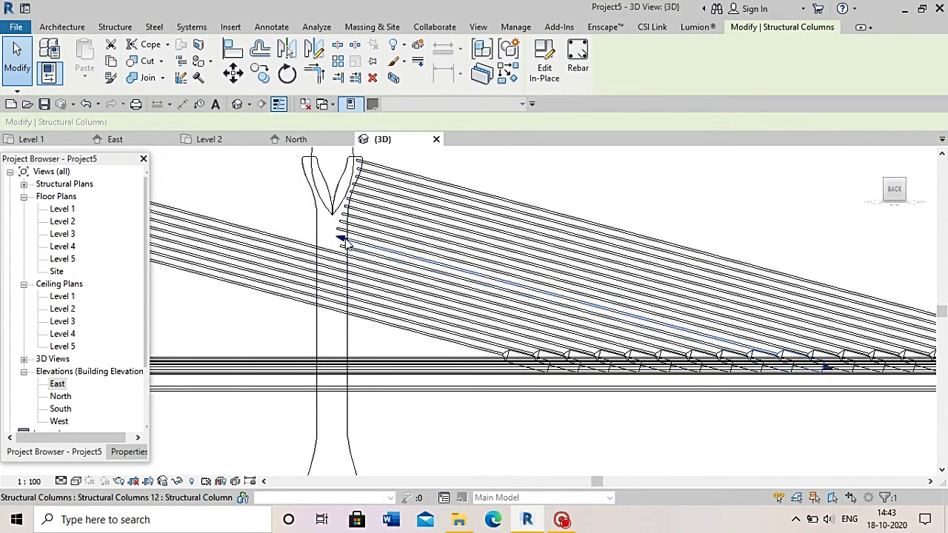
pyautogui.scroll(-2, 254, 227)
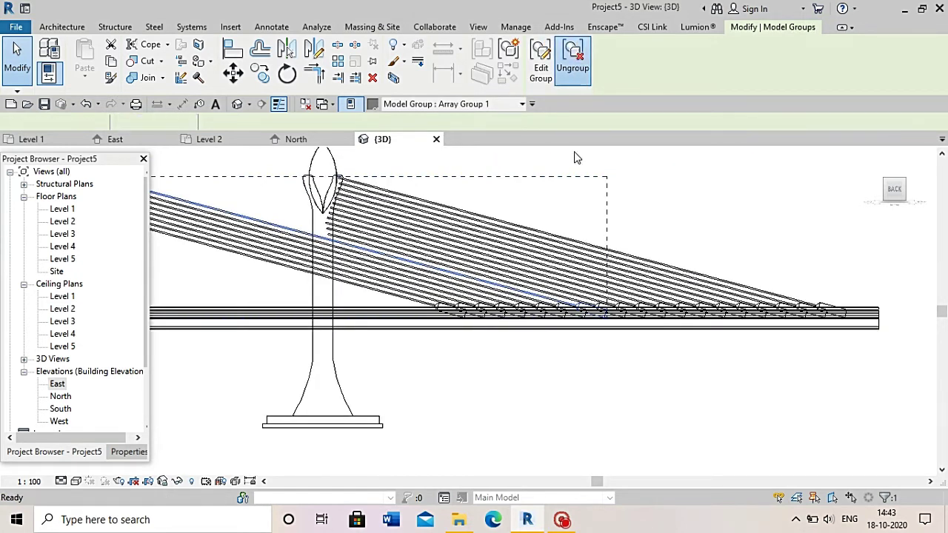
pyautogui.scroll(-1, 575, 152)
pyautogui.scroll(2, 444, 191)
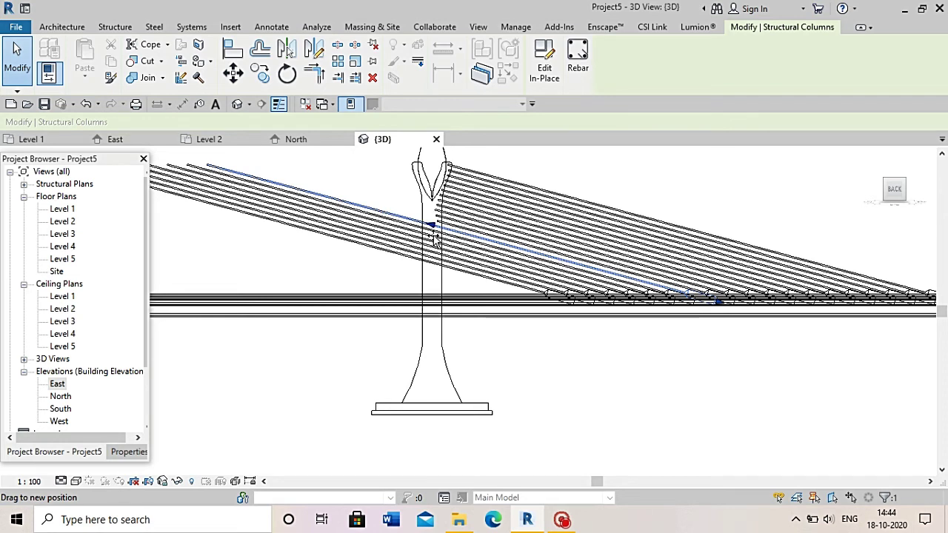
pyautogui.moveTo(197, 171); pyautogui.dragTo(171, 173)
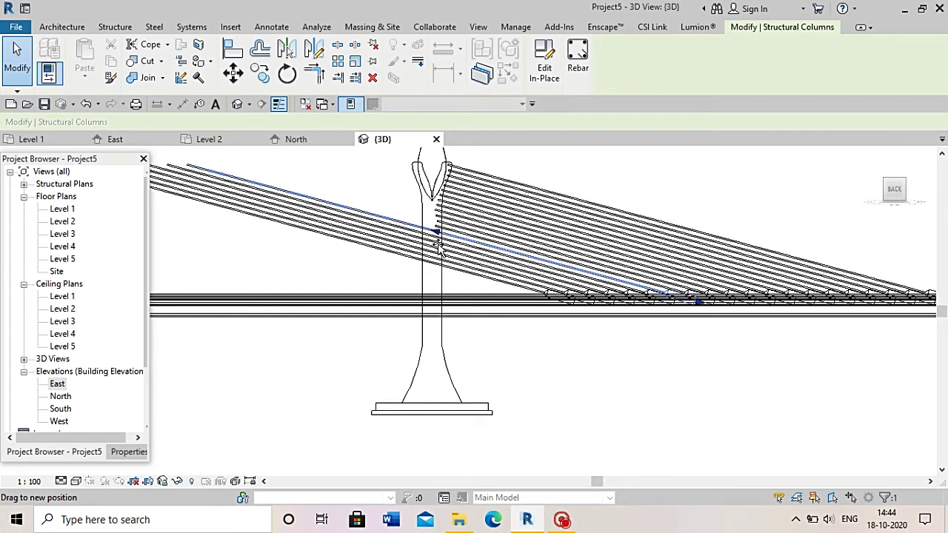
# Ungroup the remaining cable array groups and anchor another cable end at the pylon
pyautogui.click(266, 196)
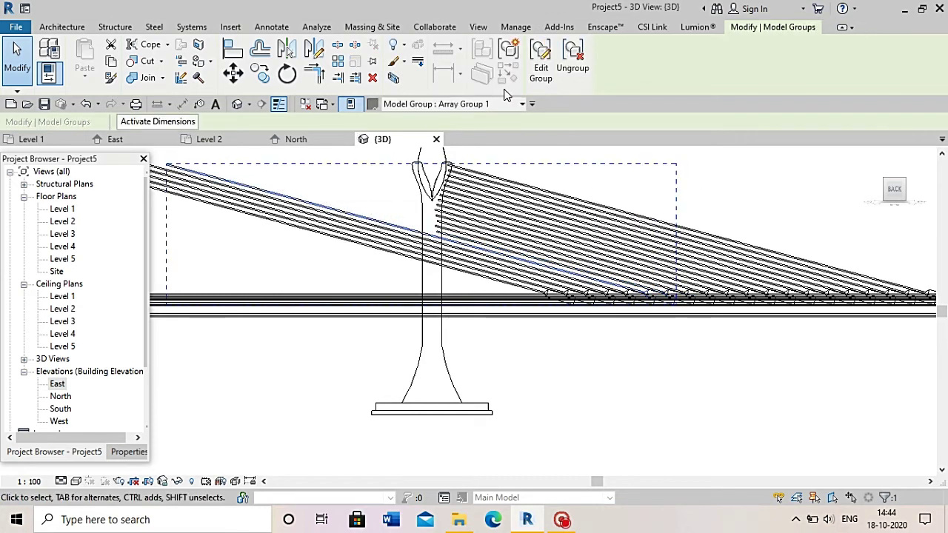
pyautogui.click(581, 67)
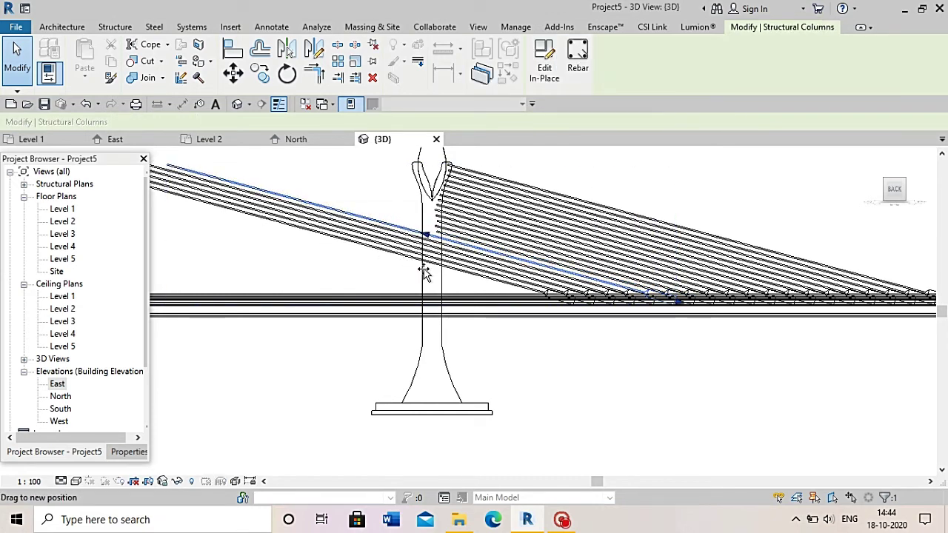
pyautogui.click(359, 225)
pyautogui.click(580, 65)
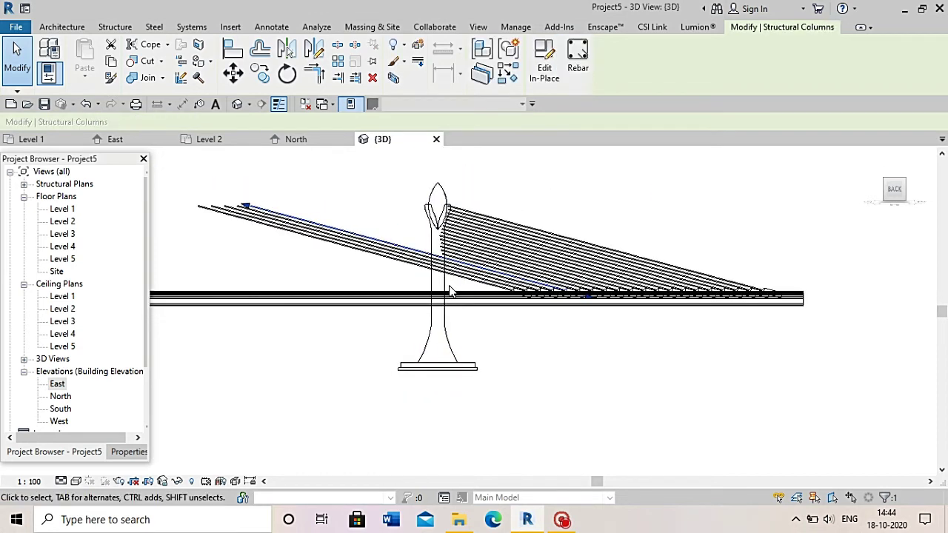
pyautogui.scroll(2, 250, 207)
pyautogui.moveTo(251, 208); pyautogui.dragTo(381, 267)
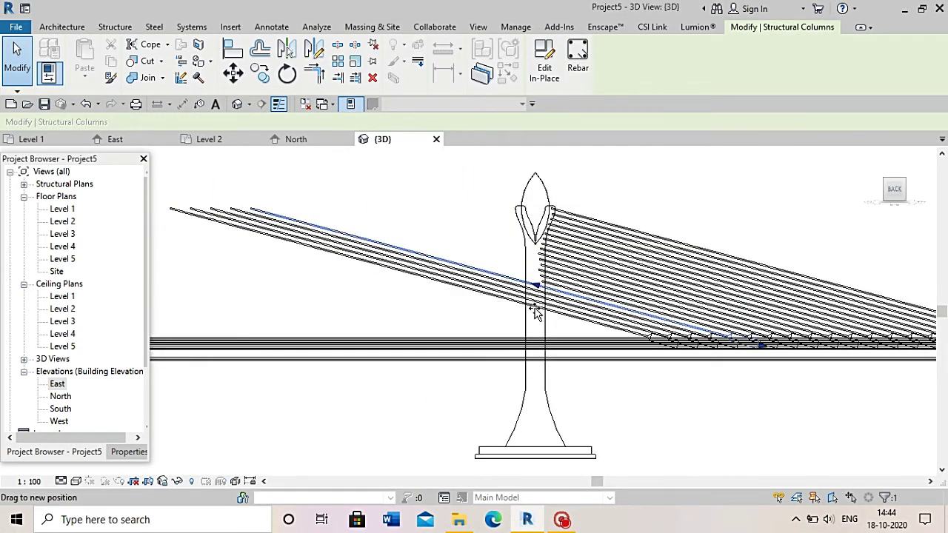
pyautogui.moveTo(535, 311); pyautogui.dragTo(444, 272)
pyautogui.click(444, 272)
pyautogui.click(581, 67)
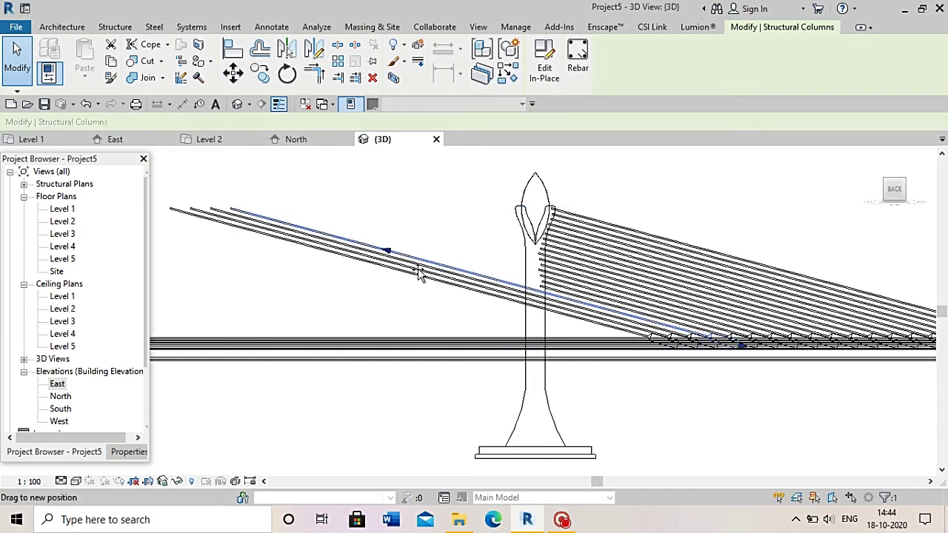
# Move the top cable line's end out to the left span and delete that stray cable
pyautogui.click(540, 300)
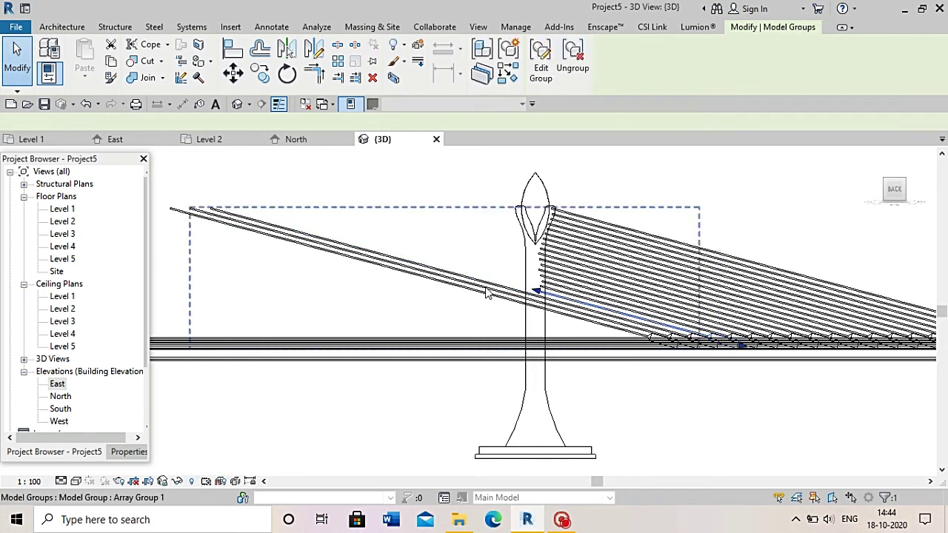
pyautogui.click(442, 272)
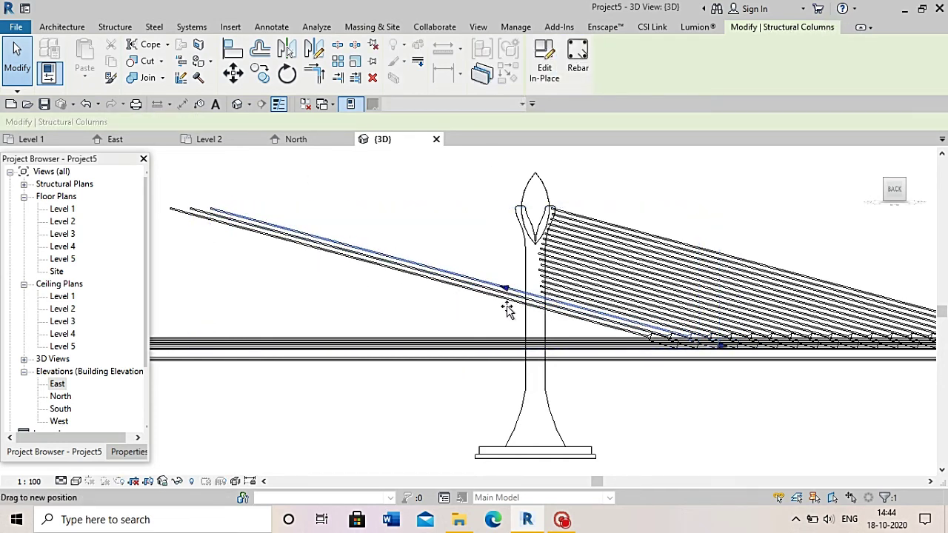
pyautogui.click(366, 256)
pyautogui.click(219, 211)
pyautogui.moveTo(185, 211); pyautogui.dragTo(475, 339)
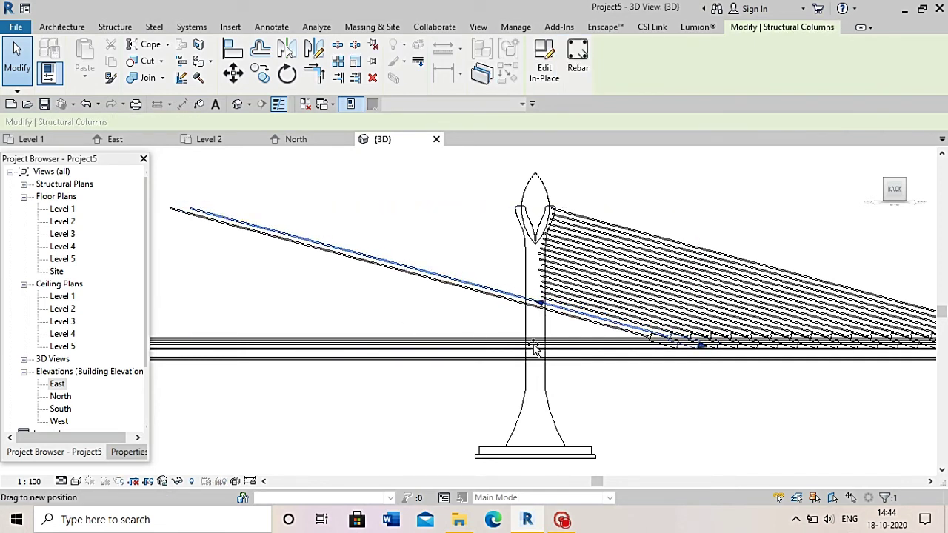
pyautogui.moveTo(531, 348); pyautogui.dragTo(531, 348)
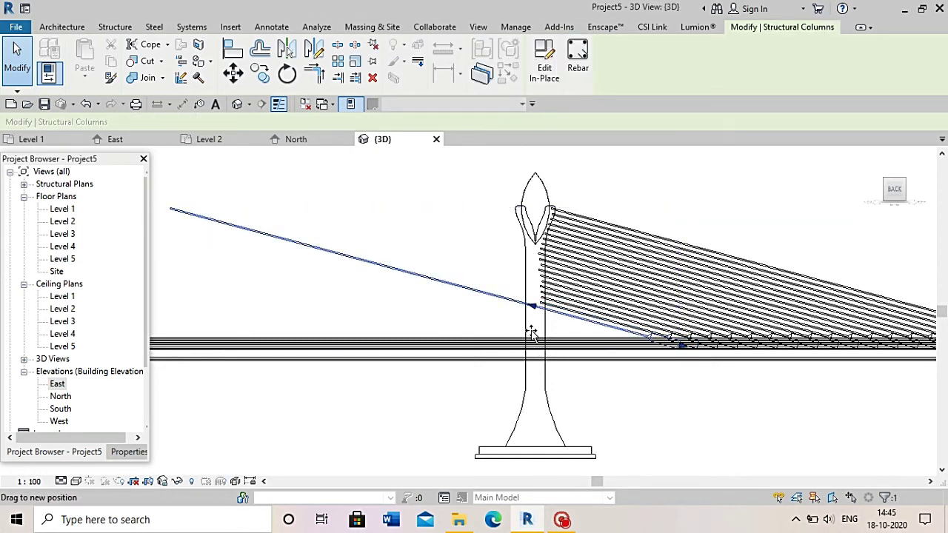
pyautogui.press('Delete')
# Multi-select all the stay cables on the right span
pyautogui.scroll(-2, 448, 300)
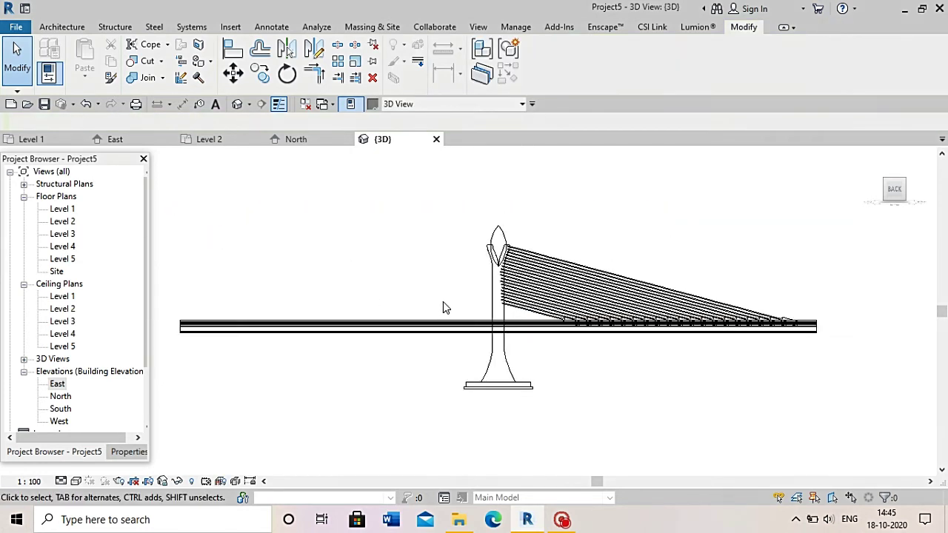
pyautogui.scroll(3, 604, 300)
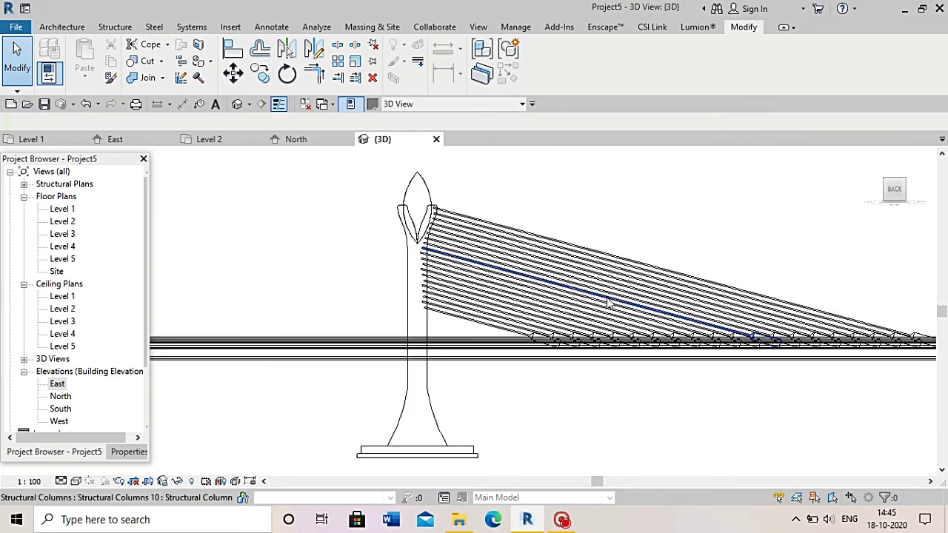
pyautogui.scroll(1, 604, 300)
pyautogui.click(624, 254)
pyautogui.keyDown('ctrl'); pyautogui.click(652, 246); pyautogui.keyUp('ctrl')
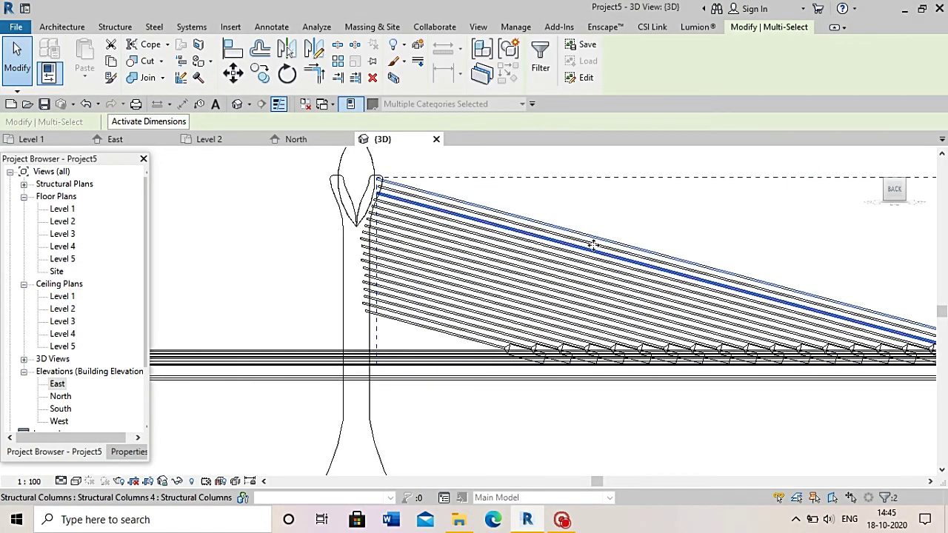
pyautogui.scroll(3, 578, 245)
pyautogui.scroll(1, 561, 282)
pyautogui.keyDown('ctrl'); pyautogui.click(556, 290); pyautogui.keyUp('ctrl')
pyautogui.scroll(-1, 556, 328)
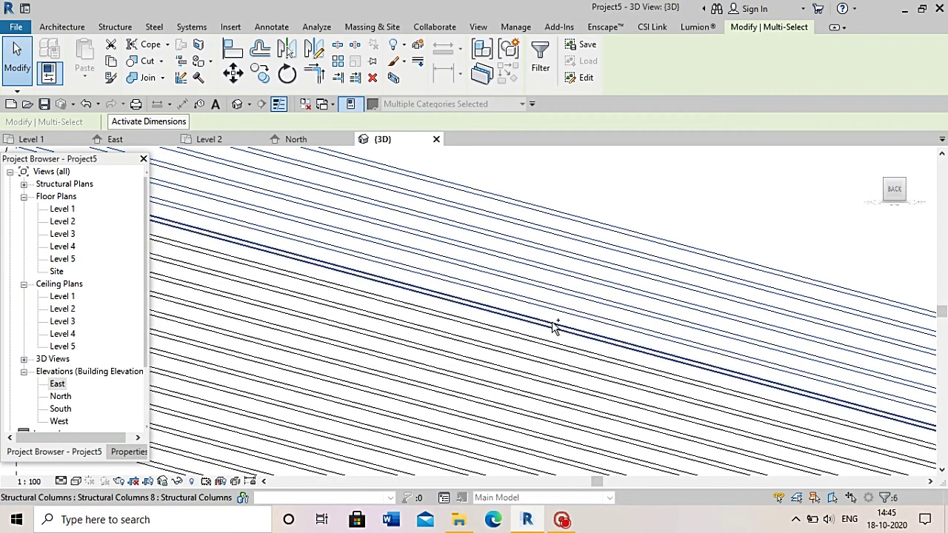
pyautogui.keyDown('ctrl'); pyautogui.click(557, 328); pyautogui.keyUp('ctrl')
pyautogui.scroll(-1, 550, 279)
pyautogui.keyDown('ctrl'); pyautogui.click(525, 332); pyautogui.keyUp('ctrl')
pyautogui.keyDown('ctrl'); pyautogui.click(508, 365); pyautogui.keyUp('ctrl')
pyautogui.keyDown('ctrl'); pyautogui.click(465, 398); pyautogui.keyUp('ctrl')
pyautogui.keyDown('ctrl'); pyautogui.click(419, 385); pyautogui.keyUp('ctrl')
pyautogui.scroll(-2, 370, 374)
pyautogui.keyDown('ctrl'); pyautogui.click(321, 386); pyautogui.keyUp('ctrl')
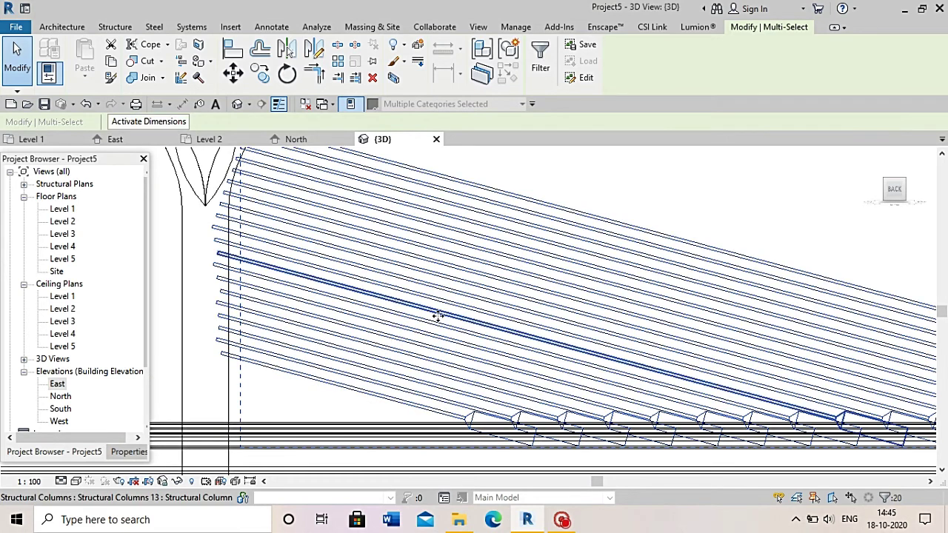
pyautogui.keyDown('ctrl'); pyautogui.click(436, 316); pyautogui.keyUp('ctrl')
pyautogui.scroll(-3, 437, 314)
pyautogui.scroll(2, 283, 366)
pyautogui.press('Escape')
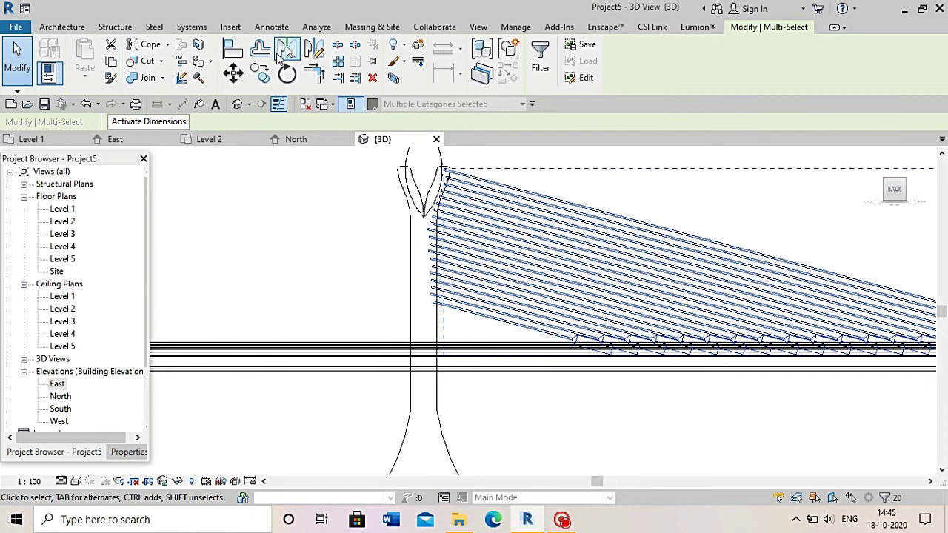
# Mirror-copy the selected cables about the pylon centre onto the left span
pyautogui.click(282, 51)
pyautogui.scroll(-3, 391, 234)
pyautogui.moveTo(652, 473); pyautogui.dragTo(608, 430, button='middle')
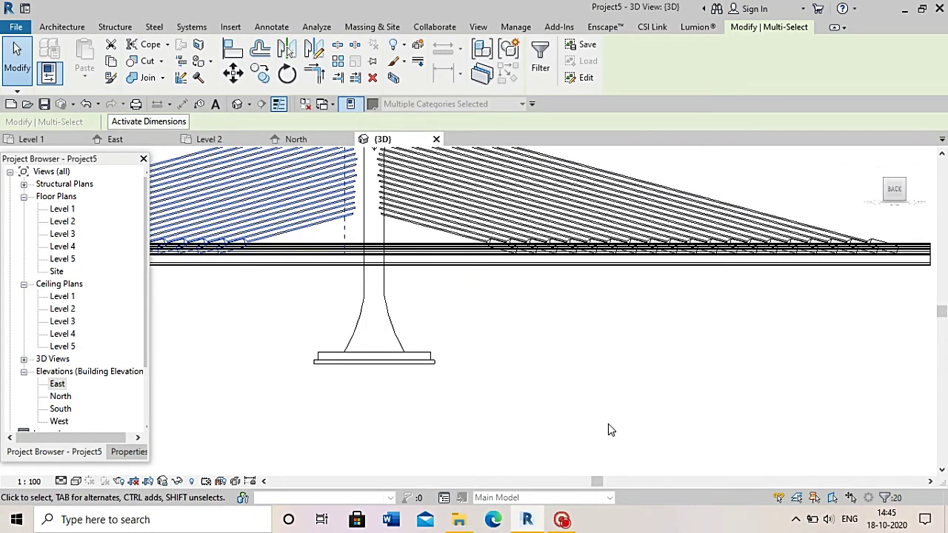
pyautogui.scroll(-3, 608, 423)
pyautogui.scroll(5, 481, 260)
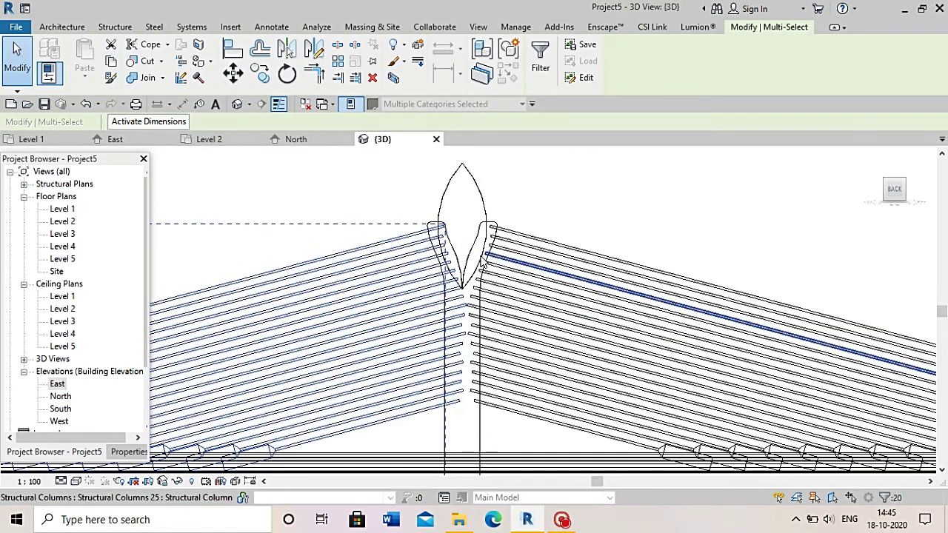
pyautogui.click(516, 190)
# Set the view's visual style to Realistic
pyautogui.scroll(-2, 518, 191)
pyautogui.scroll(-3, 518, 191)
pyautogui.click(76, 481)
pyautogui.click(118, 451)
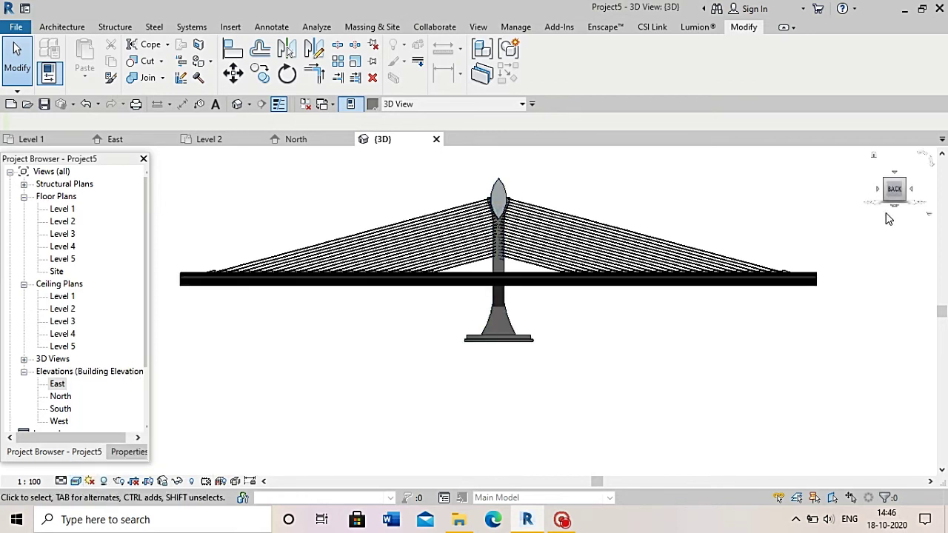
# From the right-side view, move Array Group 1 with MV so its end lands on the pylon
pyautogui.moveTo(889, 219); pyautogui.dragTo(902, 194)
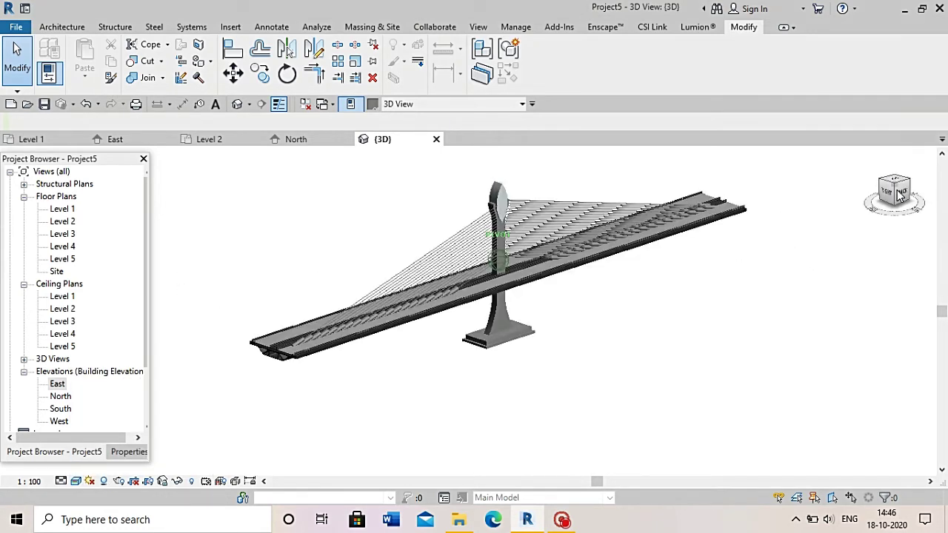
pyautogui.scroll(2, 709, 248)
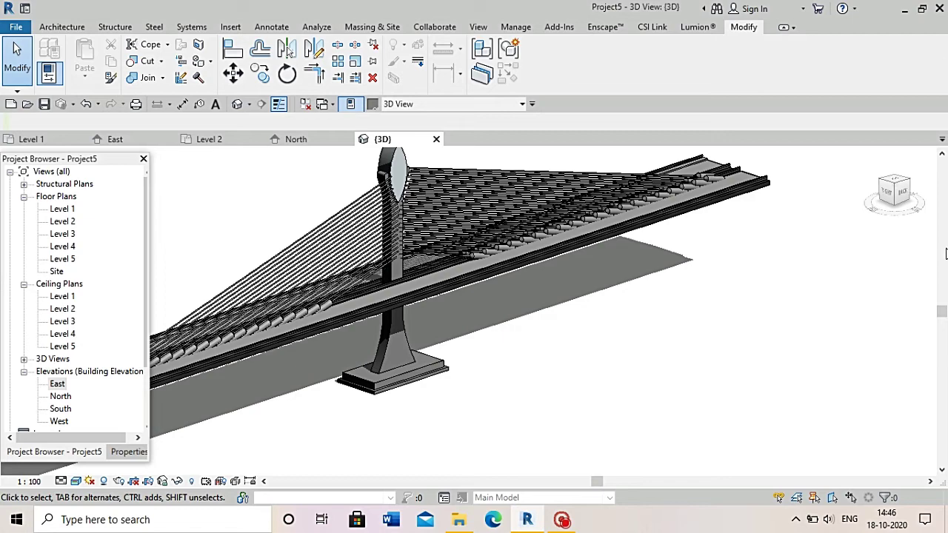
pyautogui.moveTo(849, 240)
pyautogui.keyDown('shift'); pyautogui.mouseDown(button='middle')
pyautogui.moveTo(382, 332)
pyautogui.moveTo(339, 385)
pyautogui.moveTo(614, 410)
pyautogui.moveTo(889, 200)
pyautogui.mouseUp(button='middle'); pyautogui.keyUp('shift')
pyautogui.click(891, 198)
pyautogui.scroll(3, 450, 342)
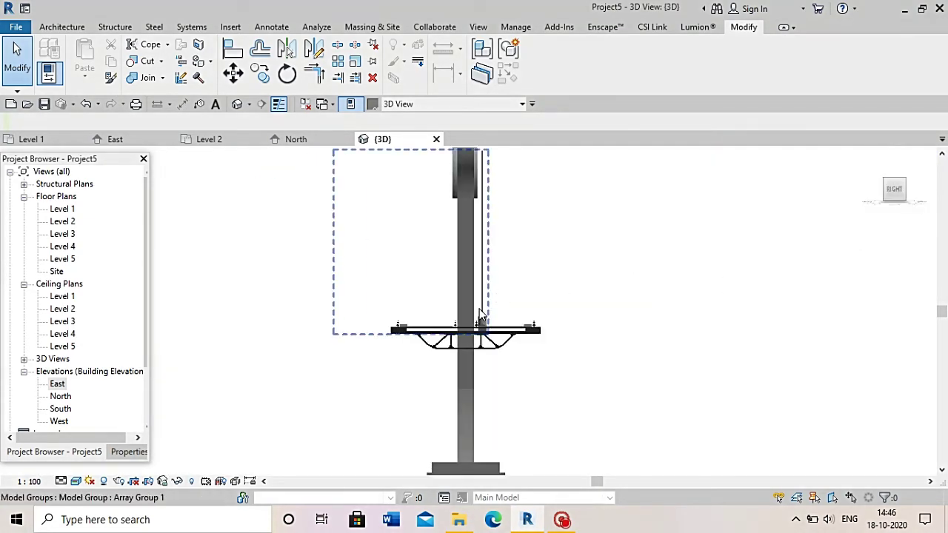
pyautogui.scroll(2, 450, 342)
pyautogui.click(481, 326)
pyautogui.scroll(3, 488, 348)
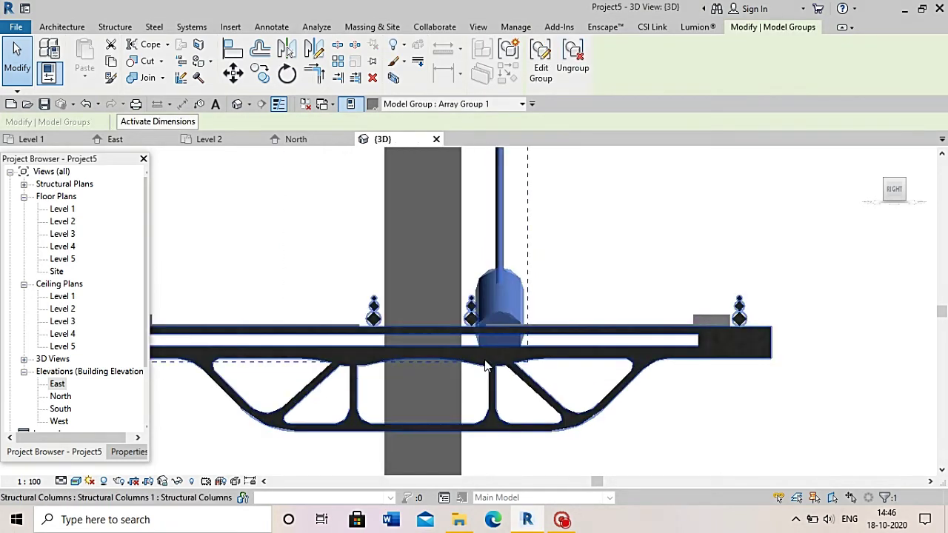
pyautogui.press('m')
pyautogui.press('v')
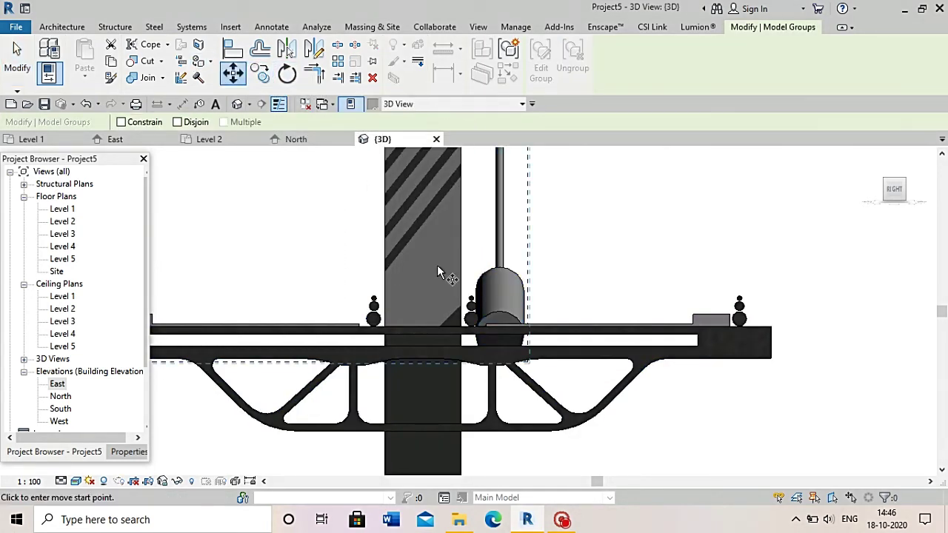
pyautogui.click(424, 346)
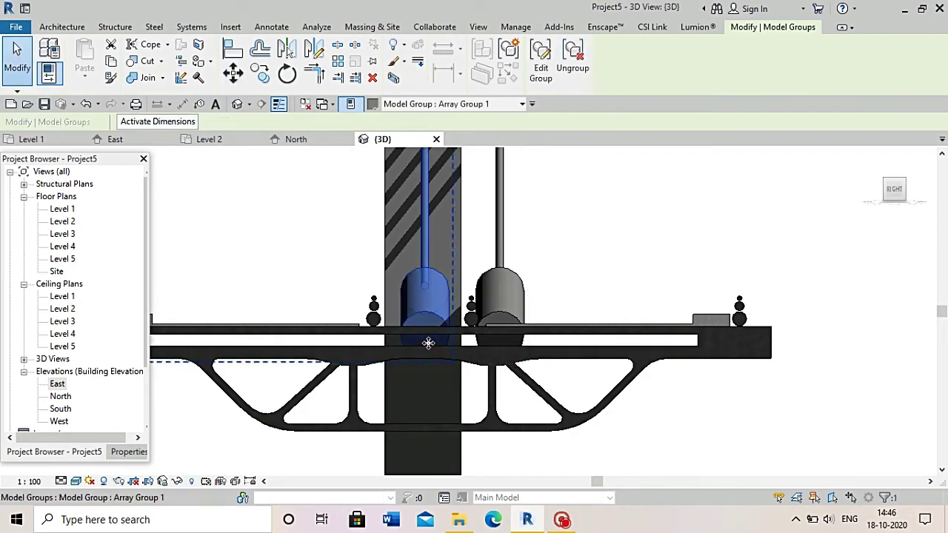
pyautogui.scroll(-2, 452, 309)
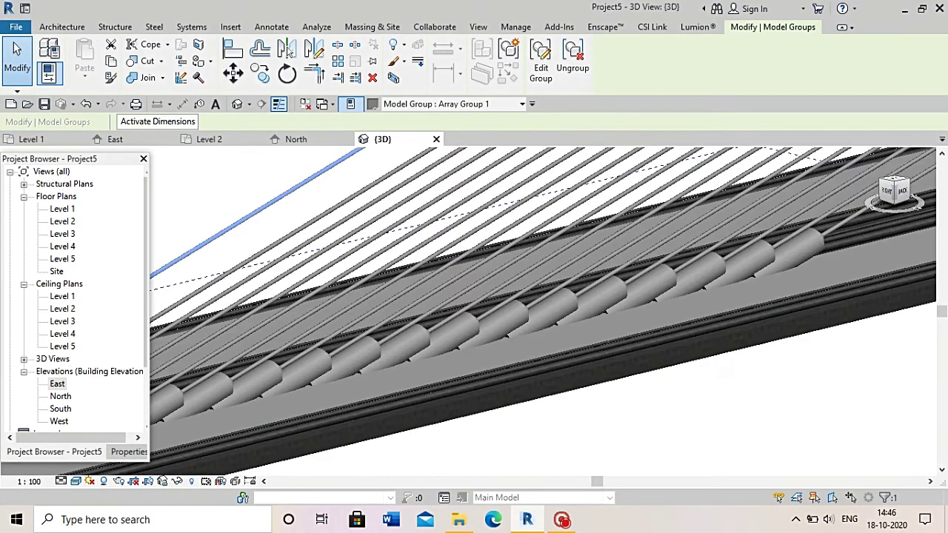
# Orbit around the pylon and turn to the back elevation to check the cable placement
pyautogui.moveTo(905, 201)
pyautogui.mouseDown()
pyautogui.moveTo(742, 281)
pyautogui.moveTo(760, 254)
pyautogui.moveTo(807, 239)
pyautogui.mouseUp()
pyautogui.scroll(3, 807, 238)
pyautogui.scroll(2, 744, 218)
pyautogui.scroll(2, 529, 306)
pyautogui.scroll(-5, 539, 307)
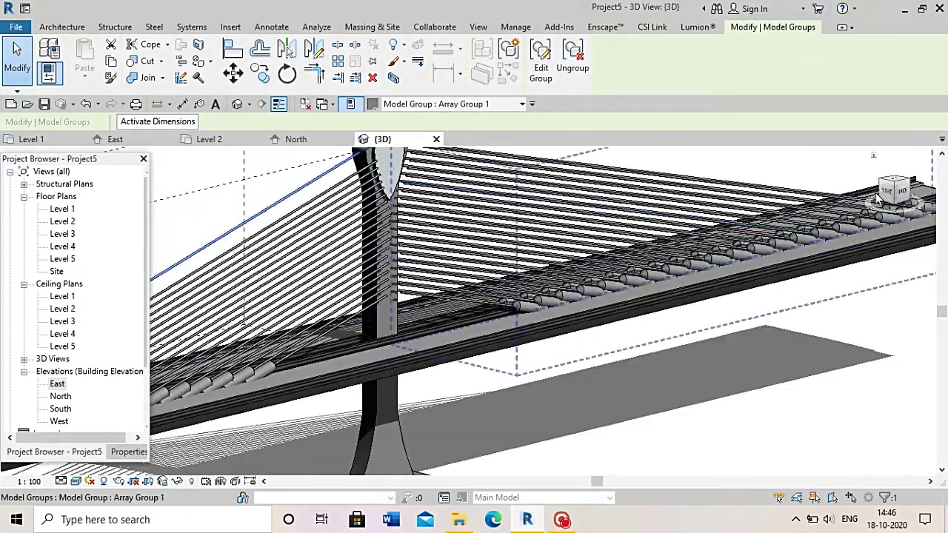
pyautogui.moveTo(896, 196); pyautogui.dragTo(766, 238)
pyautogui.scroll(-3, 766, 238)
pyautogui.scroll(4, 211, 302)
pyautogui.scroll(-4, 370, 297)
pyautogui.scroll(3, 489, 304)
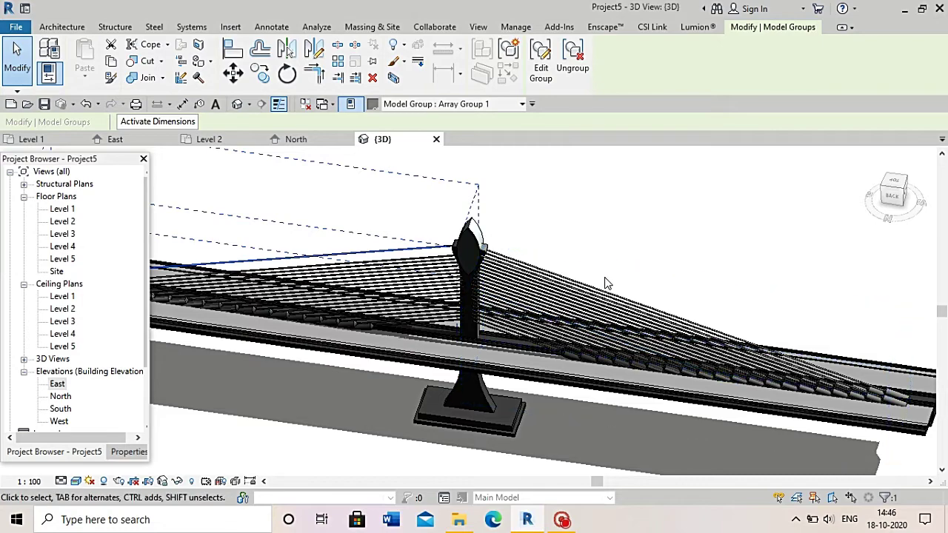
pyautogui.scroll(-4, 605, 283)
pyautogui.scroll(4, 721, 284)
pyautogui.moveTo(892, 196); pyautogui.dragTo(904, 196)
pyautogui.click(902, 195)
pyautogui.scroll(-2, 630, 264)
pyautogui.scroll(5, 365, 342)
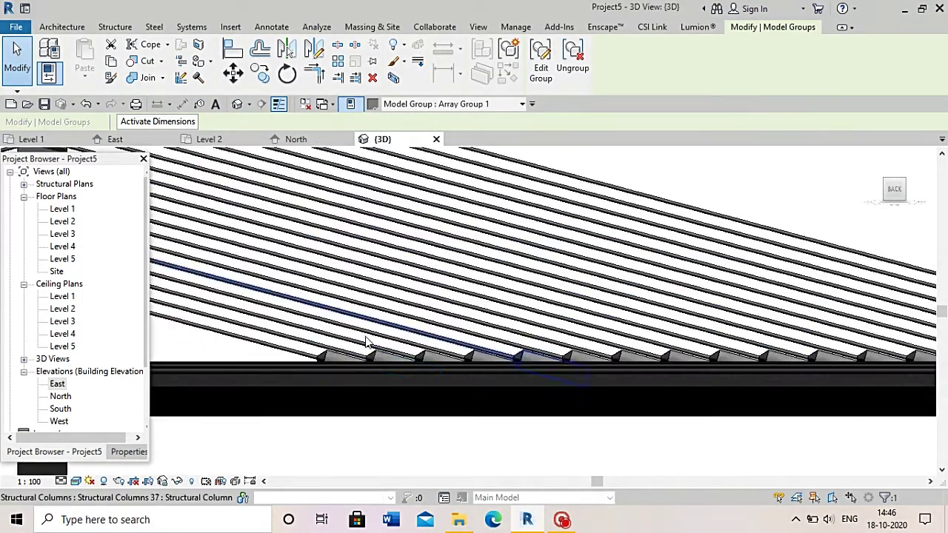
pyautogui.scroll(-2, 333, 341)
# Cycle through the overlapping columns beside the pylon and delete the stray vertical cable
pyautogui.click(917, 194)
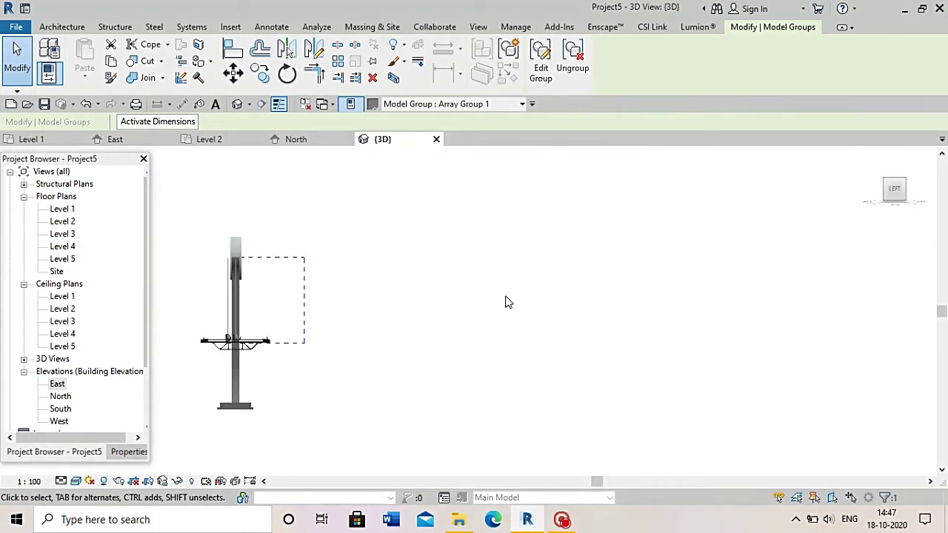
pyautogui.scroll(3, 424, 355)
pyautogui.click(422, 344)
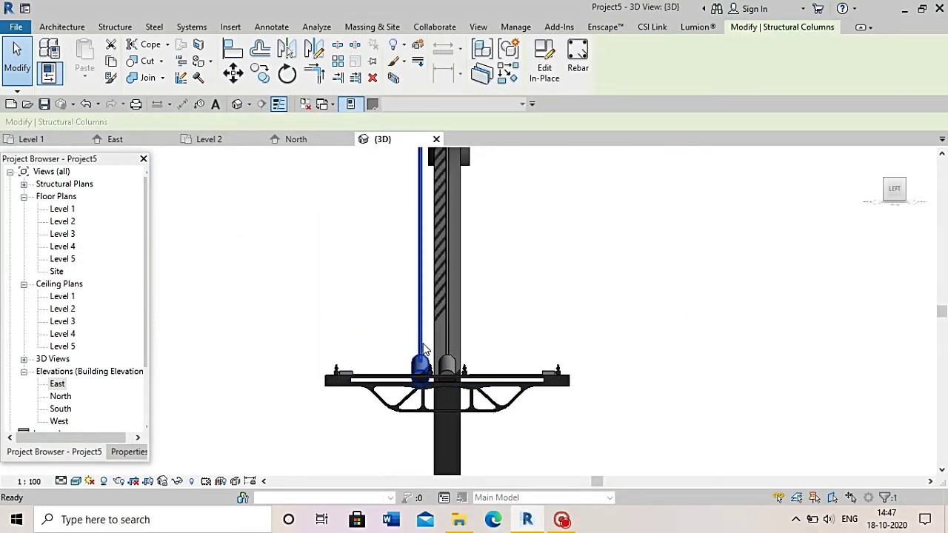
pyautogui.click(424, 348)
pyautogui.click(424, 348)
pyautogui.click(423, 348)
pyautogui.click(424, 348)
pyautogui.click(424, 348)
pyautogui.click(424, 348)
pyautogui.click(423, 348)
pyautogui.click(424, 348)
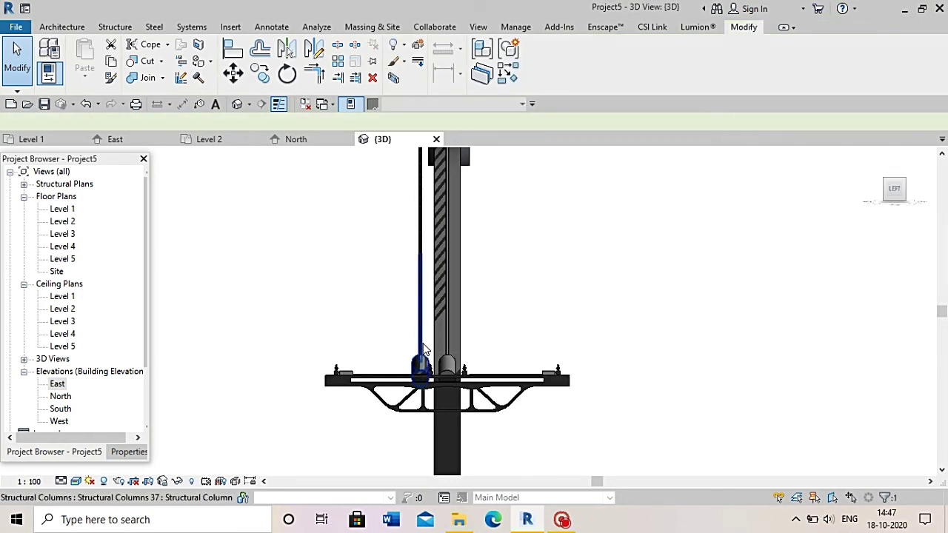
pyautogui.click(424, 348)
pyautogui.click(423, 348)
pyautogui.click(423, 348)
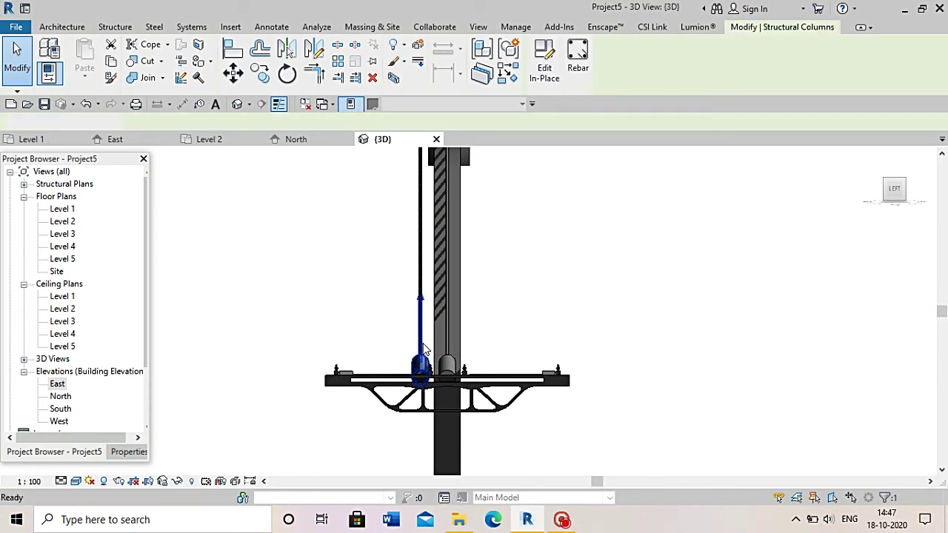
pyautogui.click(424, 348)
pyautogui.click(423, 348)
pyautogui.click(423, 348)
pyautogui.press('Delete')
pyautogui.click(424, 348)
pyautogui.press('Delete')
pyautogui.click(424, 348)
pyautogui.press('Delete')
pyautogui.click(424, 348)
pyautogui.press('Delete')
pyautogui.click(423, 348)
pyautogui.press('Delete')
pyautogui.click(424, 348)
pyautogui.press('Delete')
pyautogui.click(423, 347)
pyautogui.click(423, 348)
pyautogui.press('Delete')
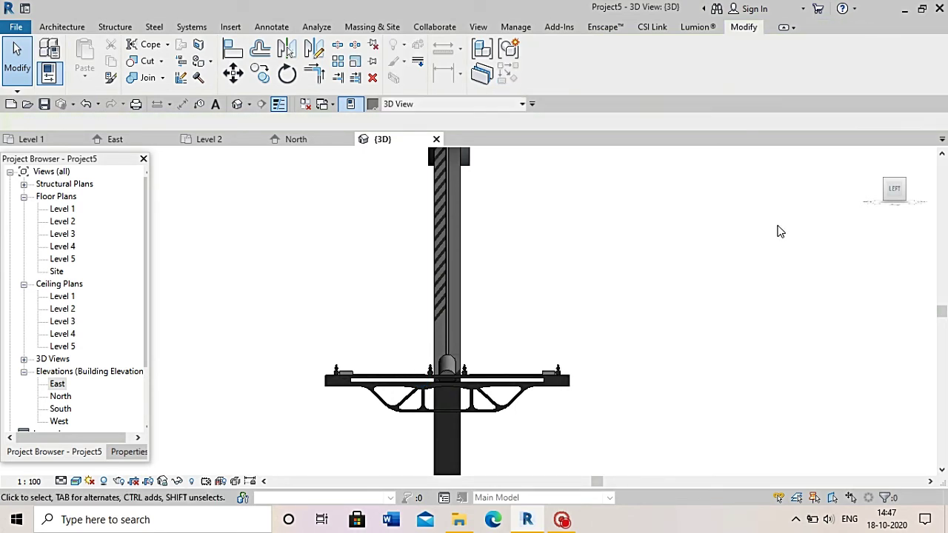
# Turn to the back elevation and set the visual style to Wireframe
pyautogui.click(878, 194)
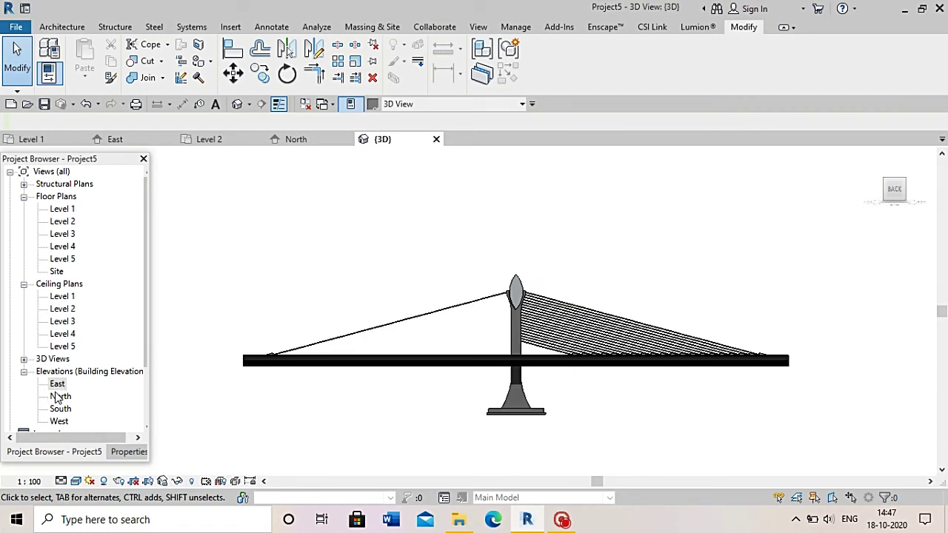
pyautogui.click(76, 482)
pyautogui.click(96, 393)
pyautogui.scroll(3, 576, 339)
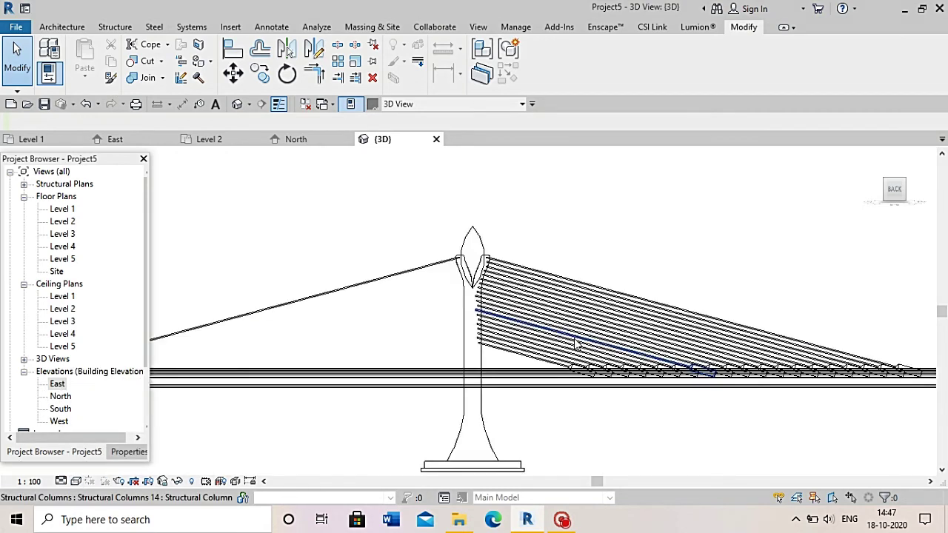
pyautogui.scroll(3, 576, 339)
# Cancel a started Model Line and select a stay cable on the right span
pyautogui.click(60, 29)
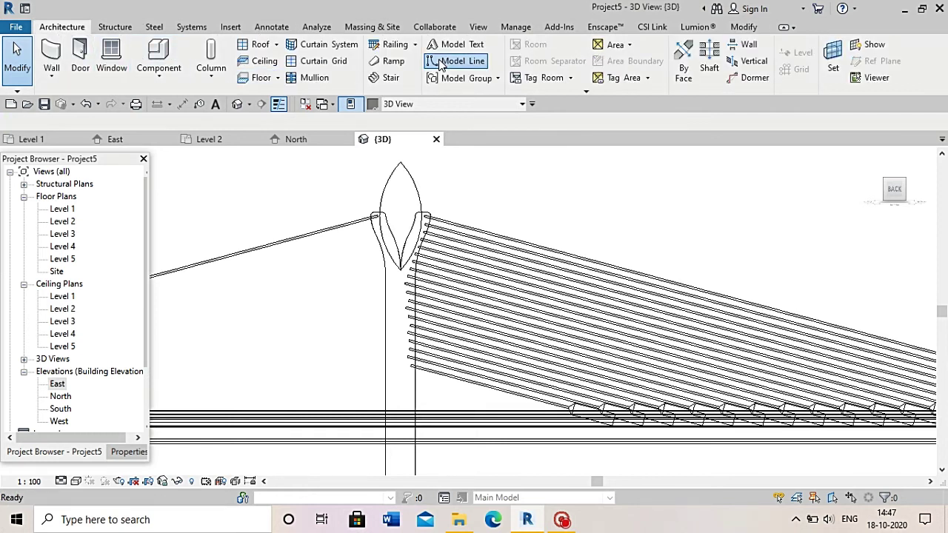
pyautogui.click(441, 64)
pyautogui.scroll(-2, 476, 180)
pyautogui.scroll(-1, 563, 212)
pyautogui.click(16, 63)
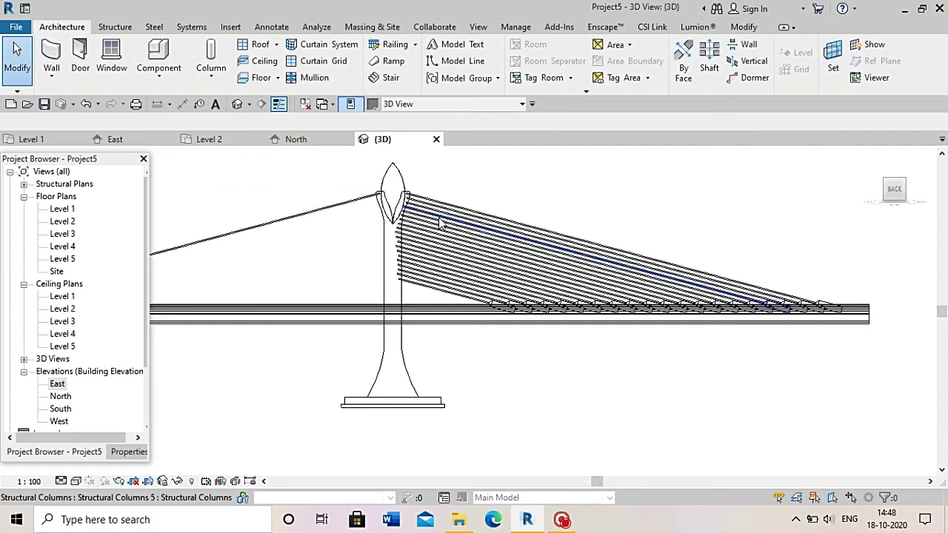
pyautogui.click(440, 220)
pyautogui.scroll(2, 481, 244)
pyautogui.scroll(2, 584, 268)
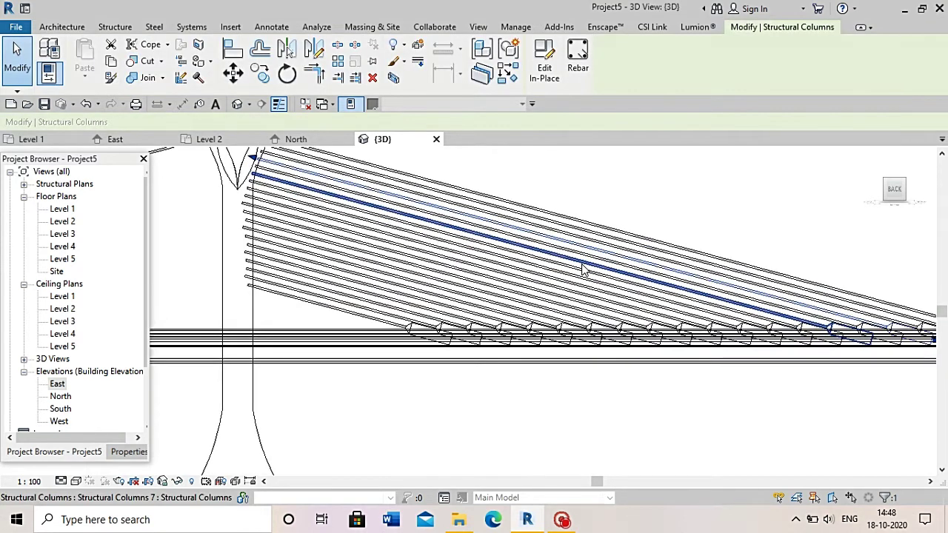
# Add the fifteen remaining stay cables and the cable array group to the selection
pyautogui.keyDown('ctrl'); pyautogui.click(356, 314); pyautogui.keyUp('ctrl')
pyautogui.keyDown('ctrl'); pyautogui.click(356, 281); pyautogui.keyUp('ctrl')
pyautogui.keyDown('ctrl'); pyautogui.click(359, 275); pyautogui.keyUp('ctrl')
pyautogui.keyDown('ctrl'); pyautogui.click(360, 263); pyautogui.keyUp('ctrl')
pyautogui.keyDown('ctrl'); pyautogui.click(361, 254); pyautogui.keyUp('ctrl')
pyautogui.keyDown('ctrl'); pyautogui.click(361, 246); pyautogui.keyUp('ctrl')
pyautogui.keyDown('ctrl'); pyautogui.click(363, 240); pyautogui.keyUp('ctrl')
pyautogui.keyDown('ctrl'); pyautogui.click(364, 233); pyautogui.keyUp('ctrl')
pyautogui.keyDown('ctrl'); pyautogui.click(368, 225); pyautogui.keyUp('ctrl')
pyautogui.keyDown('ctrl'); pyautogui.click(368, 216); pyautogui.keyUp('ctrl')
pyautogui.keyDown('ctrl'); pyautogui.click(368, 207); pyautogui.keyUp('ctrl')
pyautogui.keyDown('ctrl'); pyautogui.click(361, 195); pyautogui.keyUp('ctrl')
pyautogui.keyDown('ctrl'); pyautogui.click(362, 194); pyautogui.keyUp('ctrl')
pyautogui.keyDown('ctrl'); pyautogui.click(363, 186); pyautogui.keyUp('ctrl')
pyautogui.keyDown('ctrl'); pyautogui.click(370, 178); pyautogui.keyUp('ctrl')
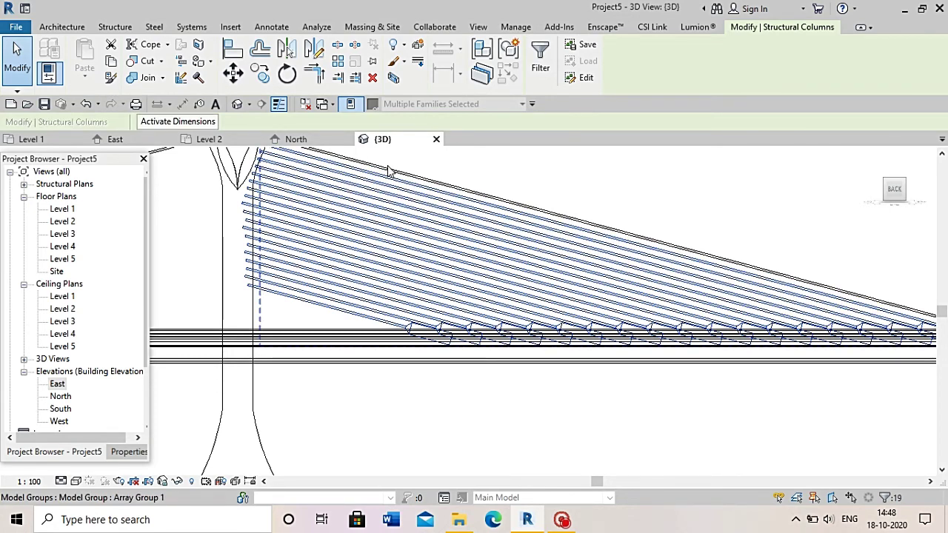
pyautogui.scroll(2, 390, 171)
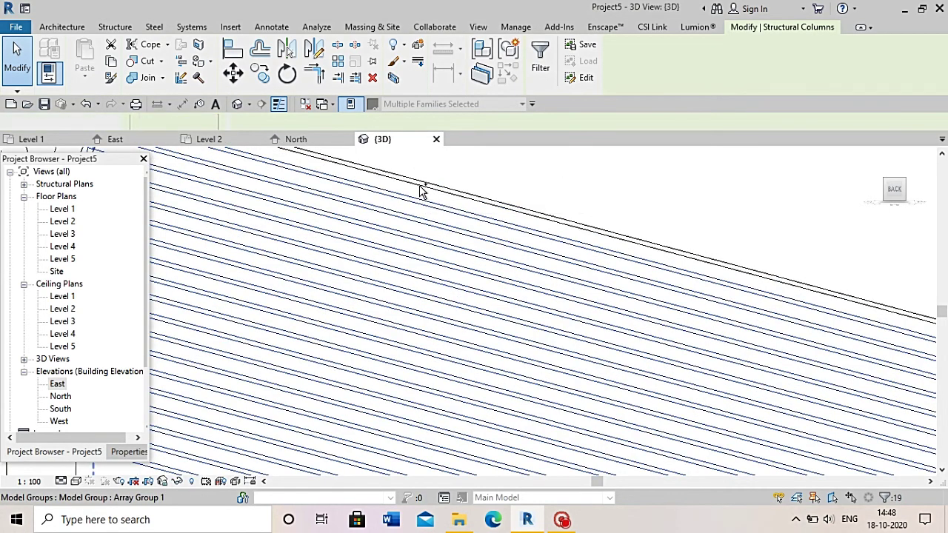
pyautogui.keyDown('ctrl'); pyautogui.click(420, 190); pyautogui.keyUp('ctrl')
pyautogui.scroll(-3, 407, 222)
pyautogui.scroll(-1, 355, 248)
pyautogui.scroll(1, 356, 247)
pyautogui.scroll(1, 355, 248)
pyautogui.scroll(1, 355, 247)
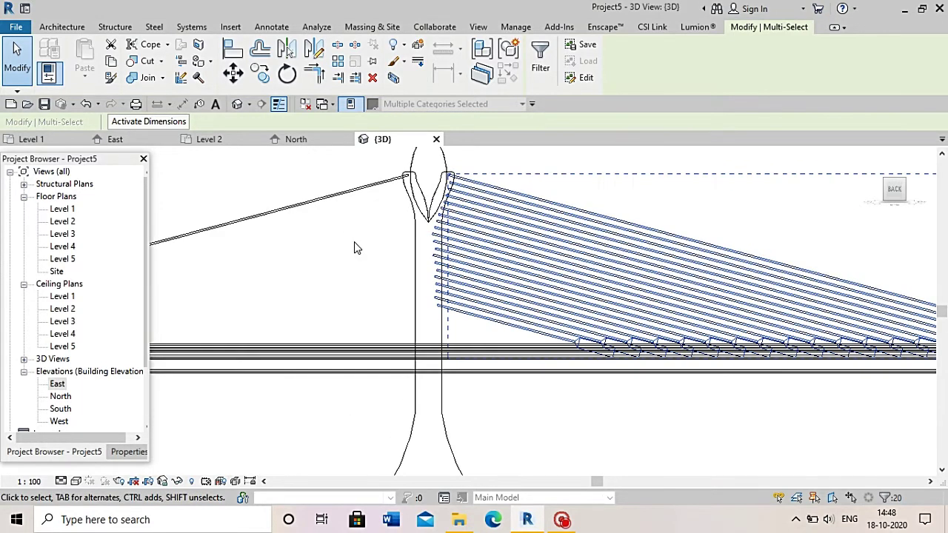
# Mirror a copy of the cables about the pylon centreline, then nudge it right
pyautogui.click(286, 48)
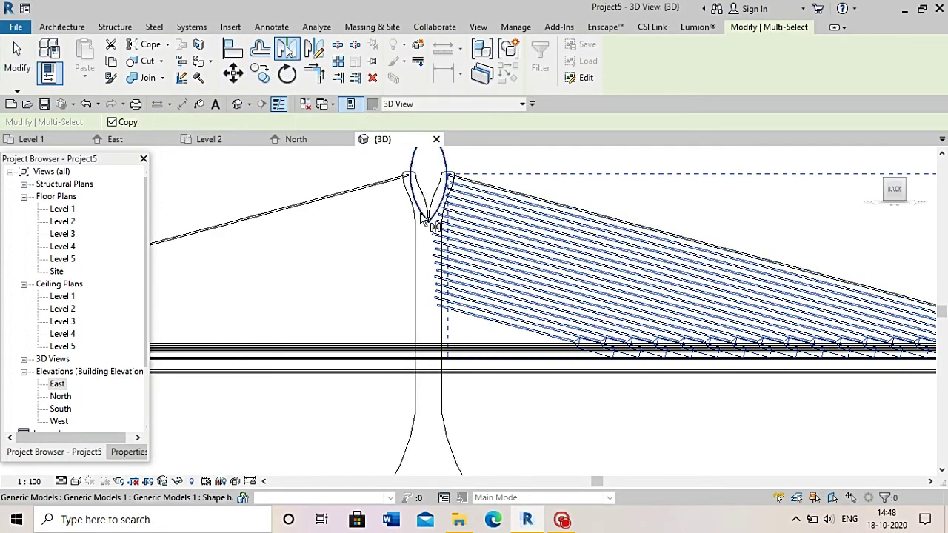
pyautogui.click(412, 270)
pyautogui.scroll(-1, 412, 270)
pyautogui.scroll(-2, 601, 393)
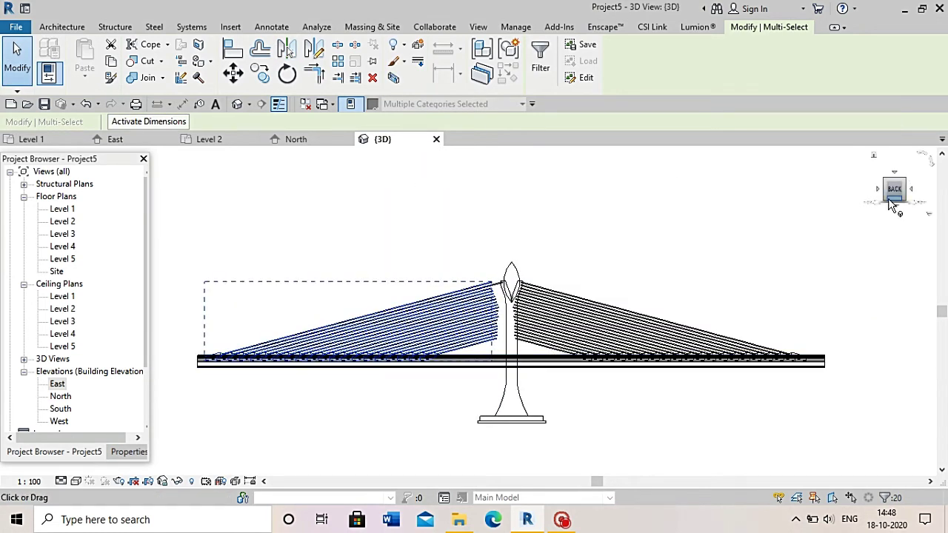
pyautogui.click(878, 190)
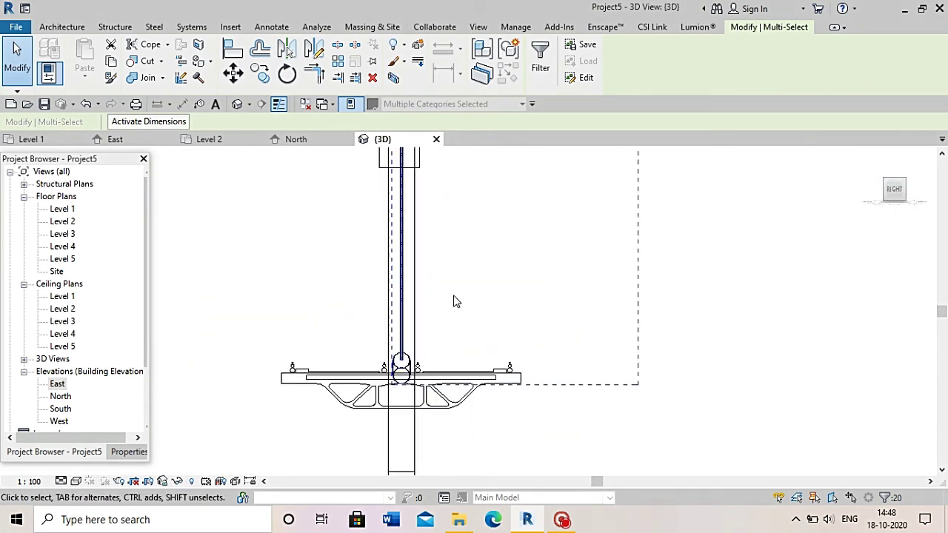
pyautogui.click(913, 189)
pyautogui.scroll(2, 519, 346)
pyautogui.scroll(2, 520, 346)
pyautogui.press('Right')
pyautogui.press('Right')
pyautogui.press('Right')
pyautogui.press('Right')
# Clear the selection, orbit around the pylon, and switch to the FRONT view
pyautogui.press('Escape')
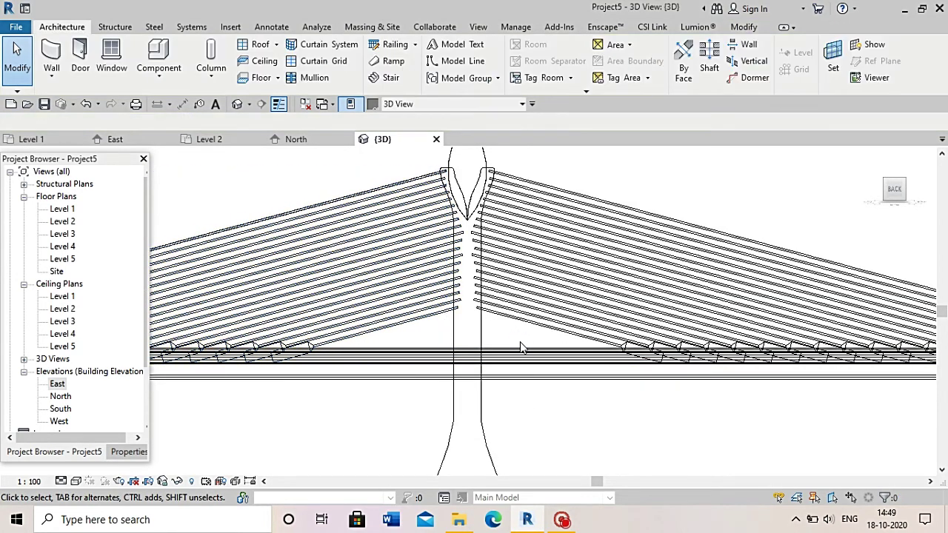
pyautogui.scroll(-2, 518, 345)
pyautogui.moveTo(894, 188); pyautogui.dragTo(877, 192)
pyautogui.keyDown('shift'); pyautogui.moveTo(629, 252); pyautogui.dragTo(745, 250, button='middle'); pyautogui.keyUp('shift')
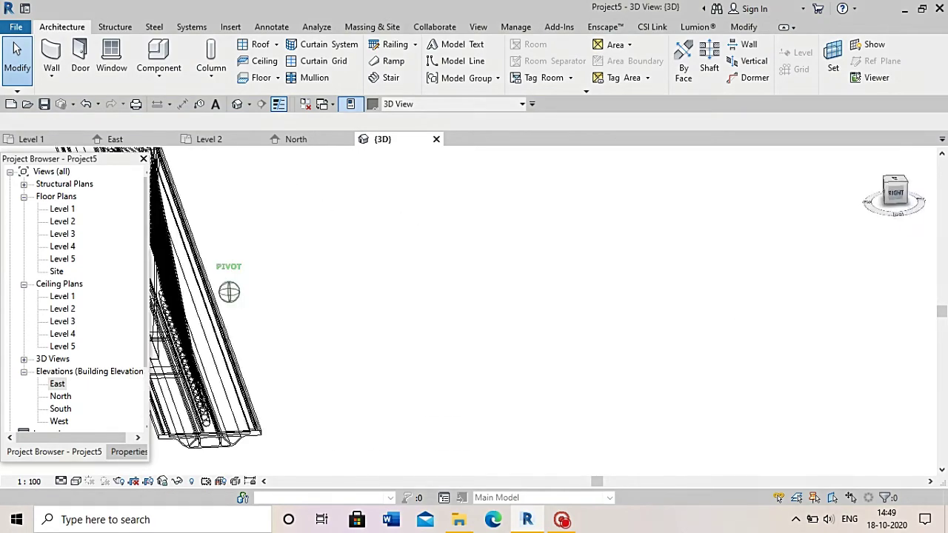
pyautogui.scroll(5, 363, 237)
pyautogui.scroll(3, 438, 229)
pyautogui.scroll(3, 481, 271)
pyautogui.scroll(2, 423, 286)
pyautogui.scroll(-2, 439, 279)
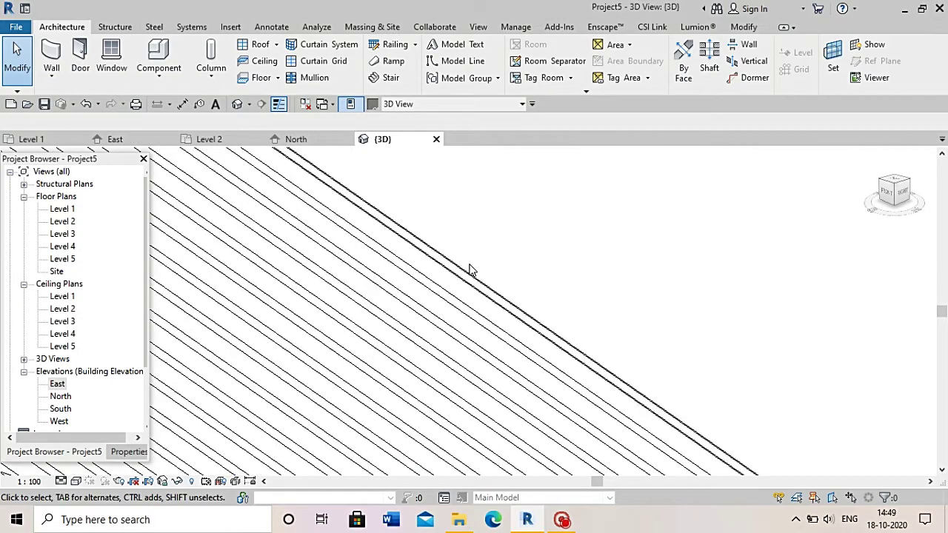
pyautogui.scroll(-3, 470, 266)
pyautogui.click(885, 194)
pyautogui.scroll(3, 560, 274)
pyautogui.scroll(2, 560, 275)
pyautogui.scroll(1, 561, 273)
# Set the visual style to Realistic and zoom to fit the whole bridge
pyautogui.click(561, 273)
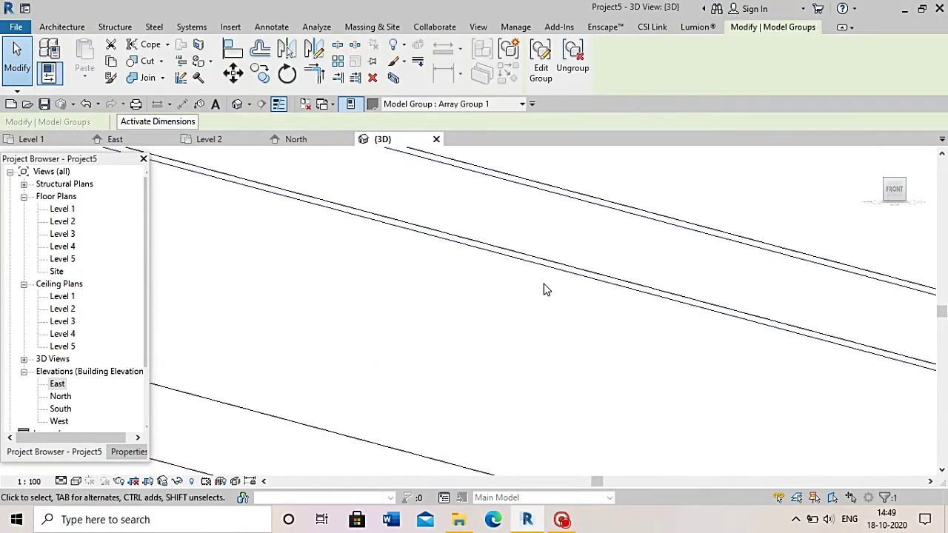
pyautogui.press('Escape')
pyautogui.scroll(-2, 515, 275)
pyautogui.scroll(-2, 515, 275)
pyautogui.scroll(-1, 514, 276)
pyautogui.scroll(-2, 339, 331)
pyautogui.scroll(-2, 320, 324)
pyautogui.scroll(1, 228, 395)
pyautogui.click(77, 482)
pyautogui.click(96, 453)
pyautogui.scroll(2, 474, 356)
pyautogui.scroll(2, 519, 333)
pyautogui.scroll(2, 557, 312)
pyautogui.scroll(-3, 393, 398)
pyautogui.scroll(-2, 642, 390)
pyautogui.scroll(2, 636, 389)
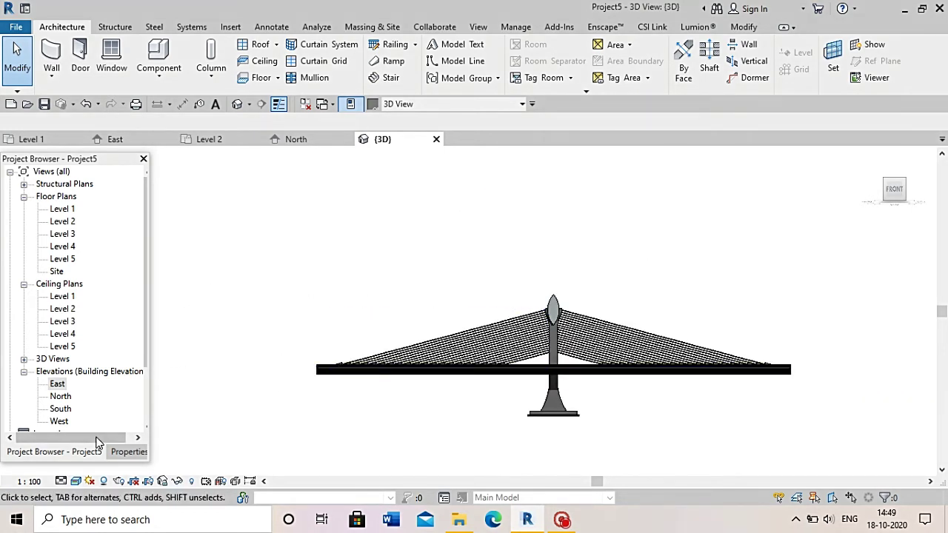
# Set the 3D view's graphics to hide model edges and use smooth anti-aliased lines
pyautogui.click(129, 452)
pyautogui.click(100, 315)
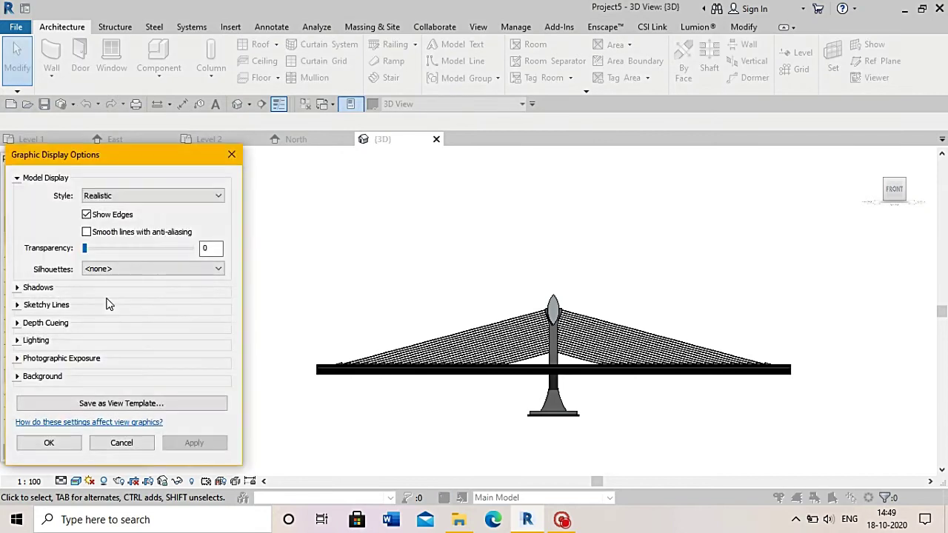
pyautogui.click(86, 215)
pyautogui.click(86, 231)
pyautogui.click(178, 444)
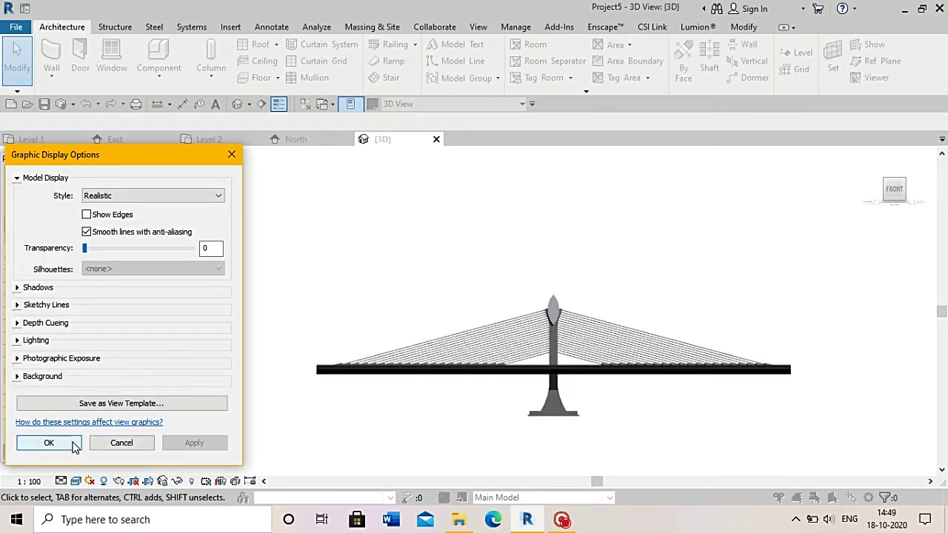
pyautogui.click(74, 444)
# Orbit and zoom the bridge, snap to the FRONT elevation, and select the deck
pyautogui.scroll(3, 486, 333)
pyautogui.scroll(-2, 279, 328)
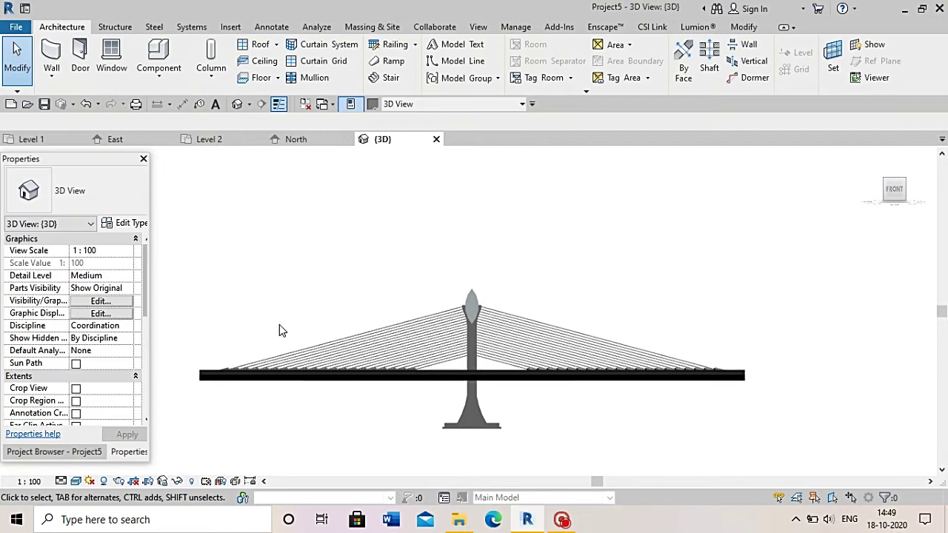
pyautogui.click(898, 215)
pyautogui.scroll(3, 402, 405)
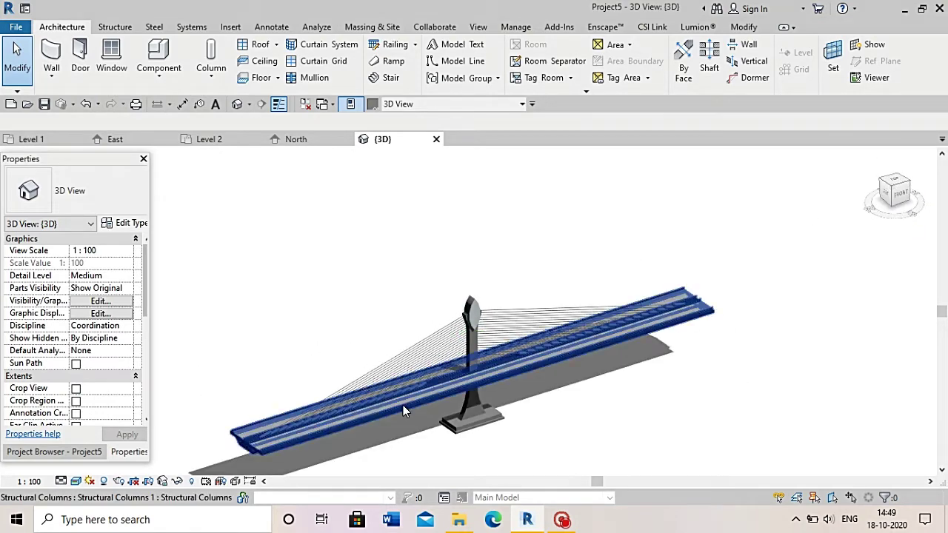
pyautogui.scroll(2, 546, 396)
pyautogui.scroll(-2, 545, 396)
pyautogui.scroll(-2, 563, 385)
pyautogui.scroll(-2, 740, 353)
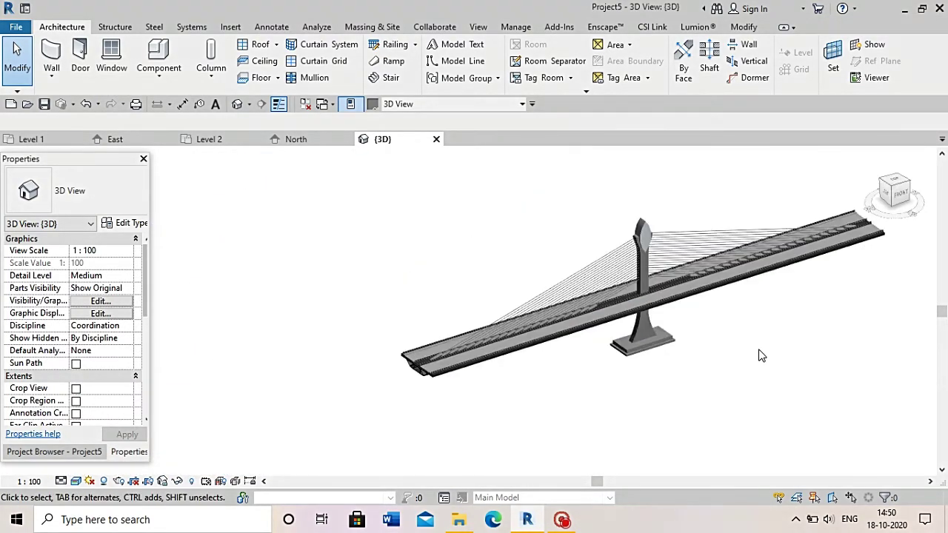
pyautogui.keyDown('shift'); pyautogui.moveTo(614, 351); pyautogui.dragTo(507, 419, button='middle'); pyautogui.keyUp('shift')
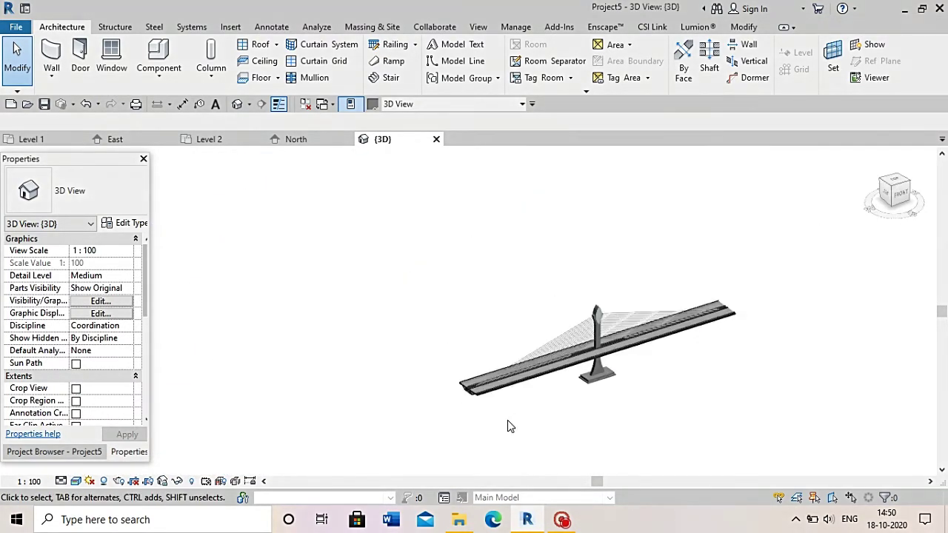
pyautogui.click(897, 194)
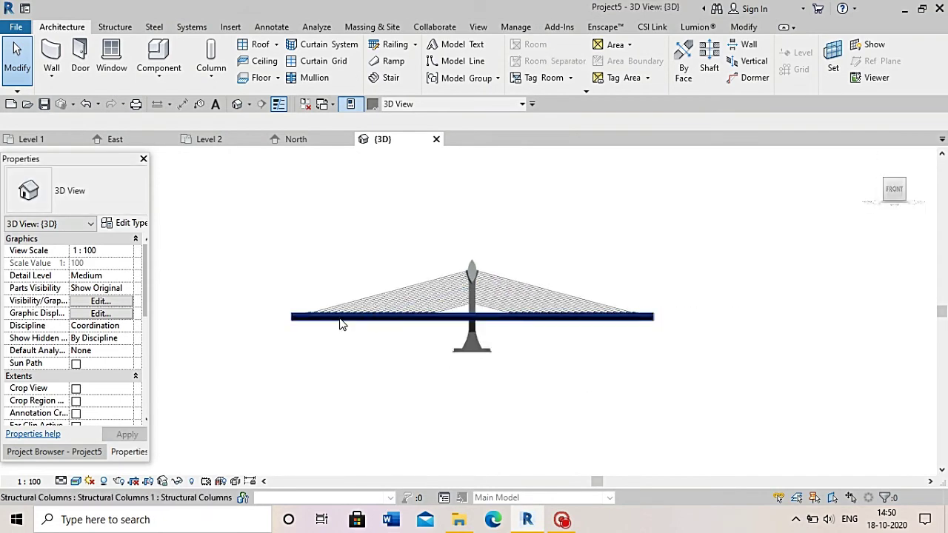
pyautogui.click(317, 318)
pyautogui.scroll(2, 312, 319)
# Stretch the deck's left end farther to the left
pyautogui.moveTo(313, 317); pyautogui.dragTo(181, 317)
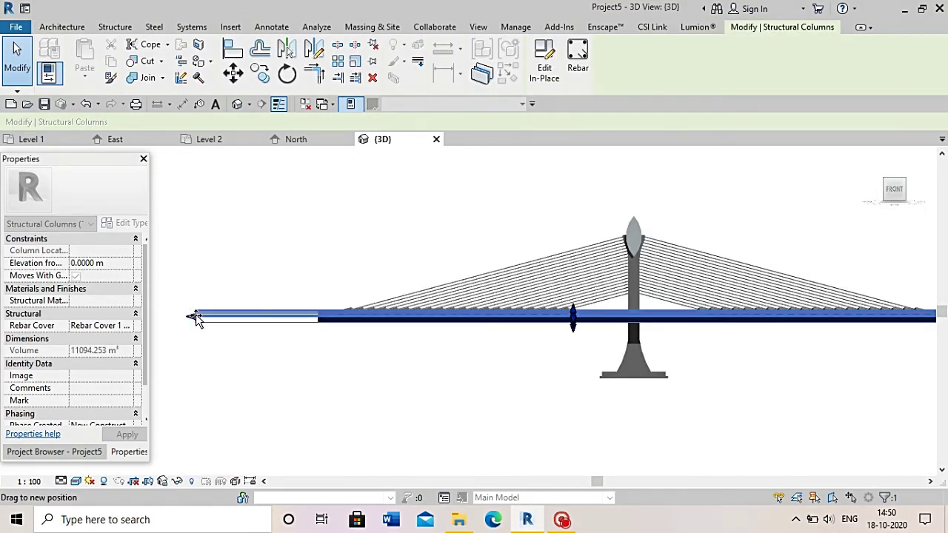
pyautogui.click(212, 336)
pyautogui.scroll(-2, 275, 356)
pyautogui.scroll(-2, 195, 333)
# Box-select the tower, cables and deck and mirror a copy as the second span
pyautogui.moveTo(198, 272); pyautogui.dragTo(537, 429)
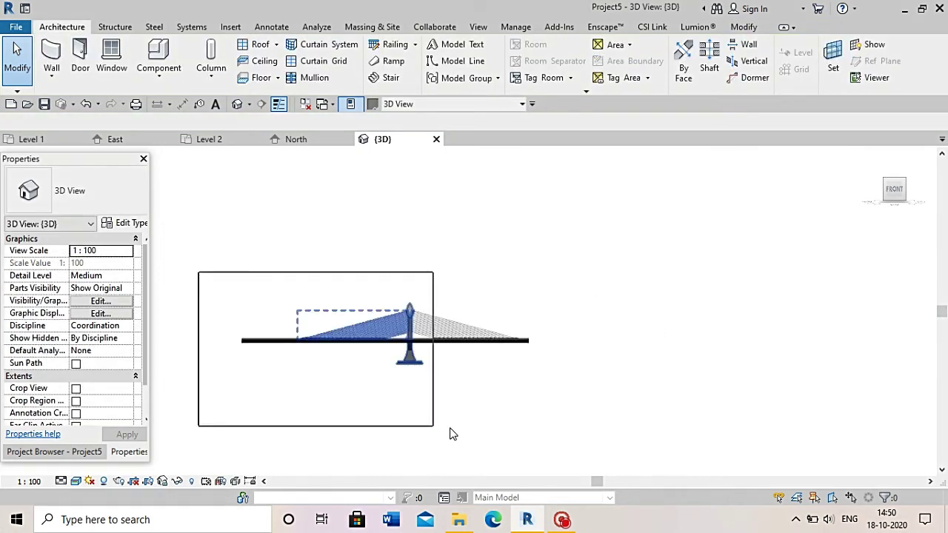
pyautogui.scroll(2, 512, 332)
pyautogui.scroll(3, 544, 351)
pyautogui.scroll(3, 543, 351)
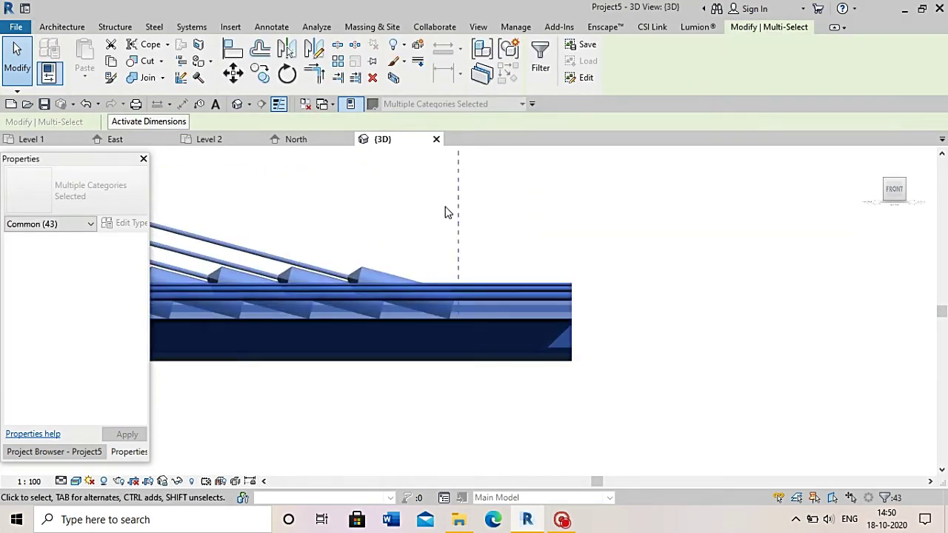
pyautogui.click(289, 55)
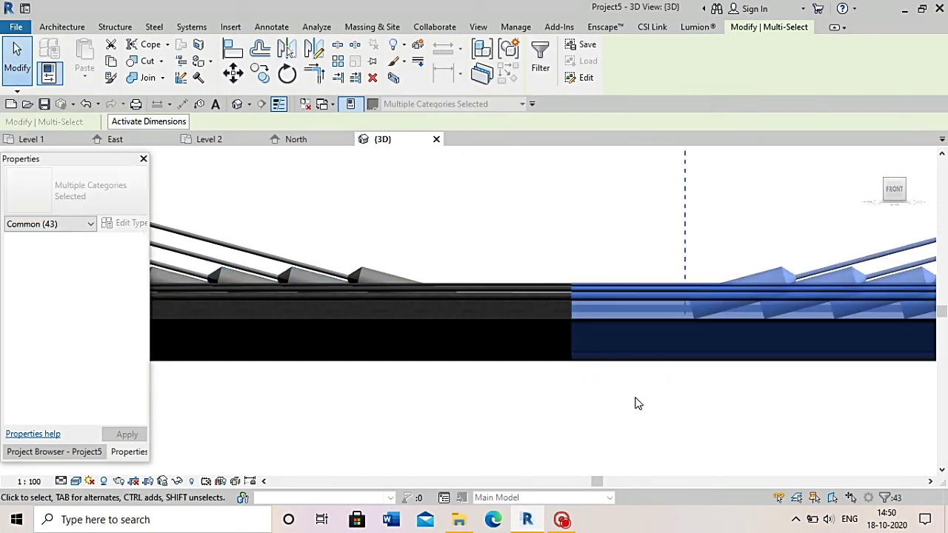
pyautogui.scroll(-1, 633, 402)
pyautogui.scroll(-2, 633, 402)
pyautogui.scroll(-2, 629, 422)
pyautogui.click(624, 443)
pyautogui.scroll(-2, 522, 341)
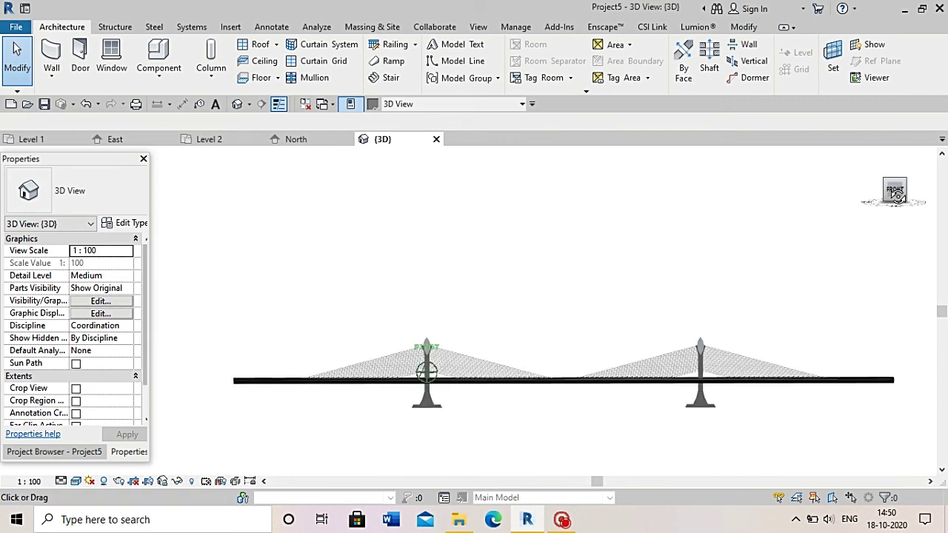
pyautogui.click(903, 180)
# Select the deck surface slabs near the left end and at the span joint
pyautogui.scroll(2, 307, 461)
pyautogui.scroll(2, 406, 444)
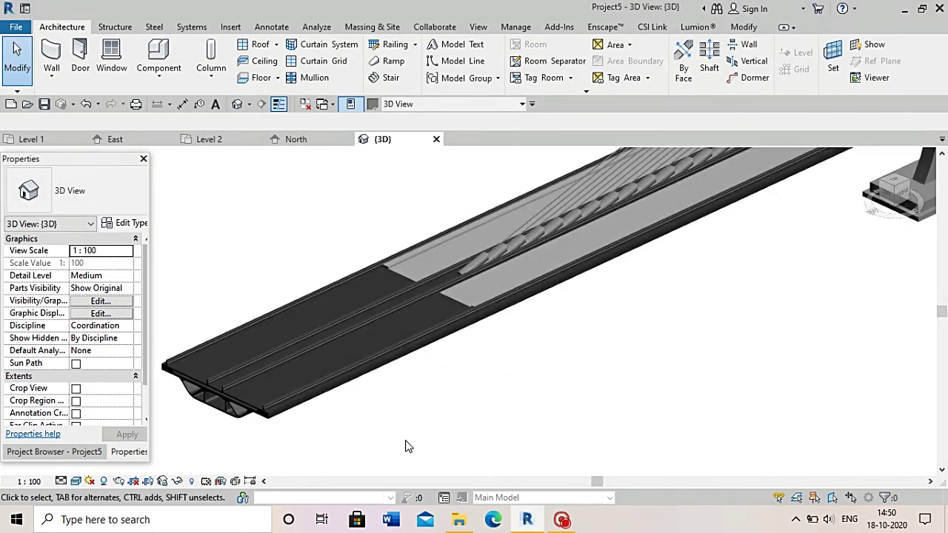
pyautogui.scroll(1, 482, 307)
pyautogui.click(458, 288)
pyautogui.scroll(-2, 453, 292)
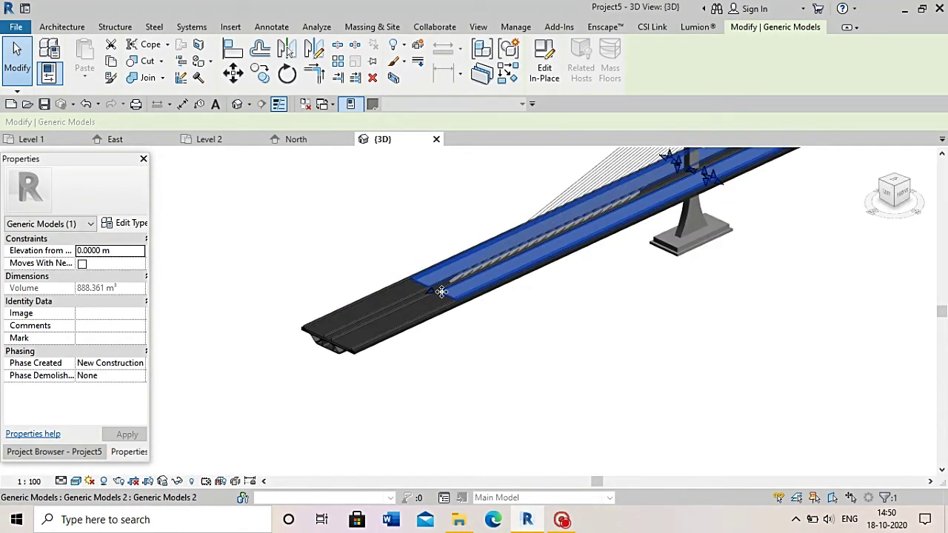
pyautogui.scroll(-2, 448, 295)
pyautogui.scroll(3, 630, 199)
pyautogui.scroll(2, 618, 208)
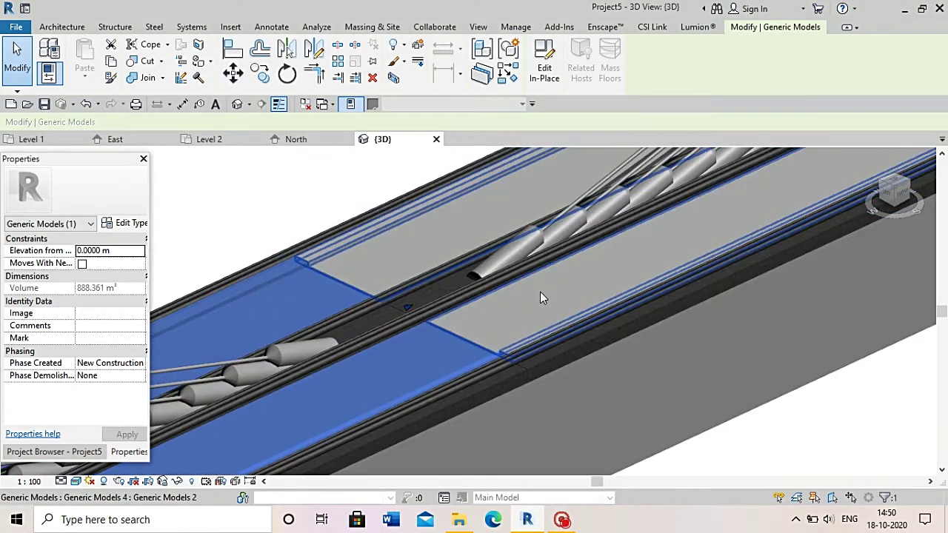
pyautogui.press('Escape')
pyautogui.scroll(-2, 528, 308)
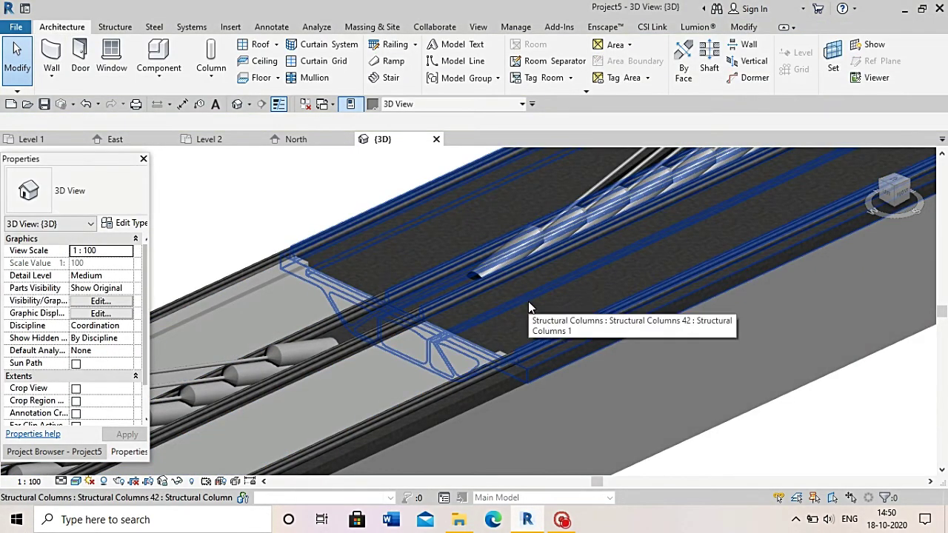
pyautogui.scroll(2, 528, 308)
pyautogui.click(474, 332)
pyautogui.scroll(-2, 512, 370)
pyautogui.scroll(-1, 512, 370)
pyautogui.scroll(1, 512, 370)
# From a top-down view, stretch the slab's end along the deck to the neighbouring slab
pyautogui.keyDown('shift'); pyautogui.moveTo(512, 370); pyautogui.dragTo(683, 351, button='middle'); pyautogui.keyUp('shift')
pyautogui.scroll(-1, 589, 319)
pyautogui.scroll(2, 470, 317)
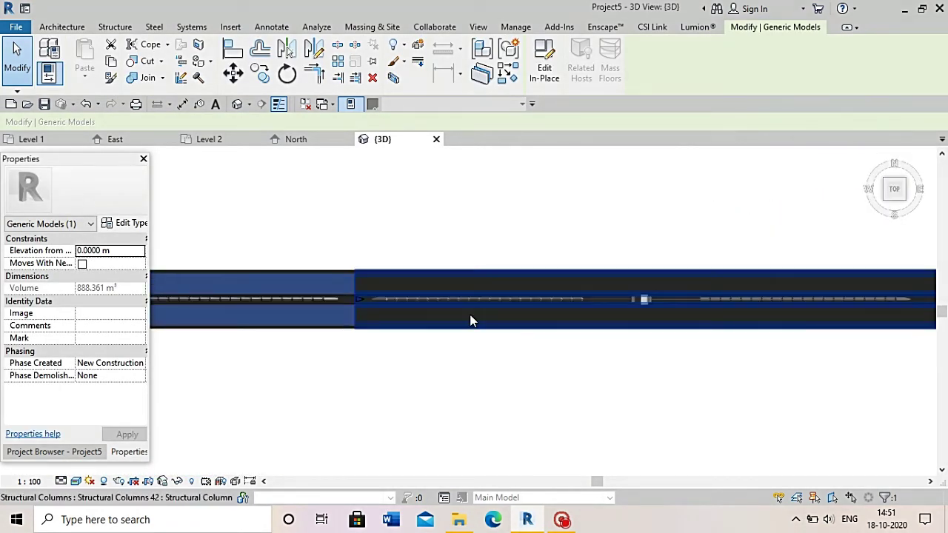
pyautogui.scroll(2, 277, 294)
pyautogui.scroll(1, 272, 289)
pyautogui.moveTo(272, 288); pyautogui.dragTo(746, 290)
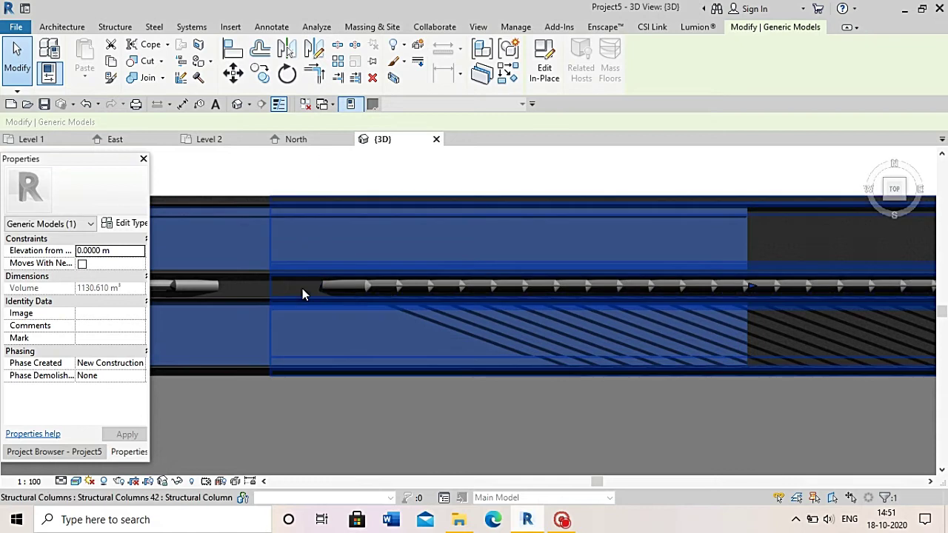
pyautogui.scroll(-2, 303, 288)
pyautogui.scroll(-1, 569, 281)
pyautogui.moveTo(609, 294); pyautogui.dragTo(616, 297)
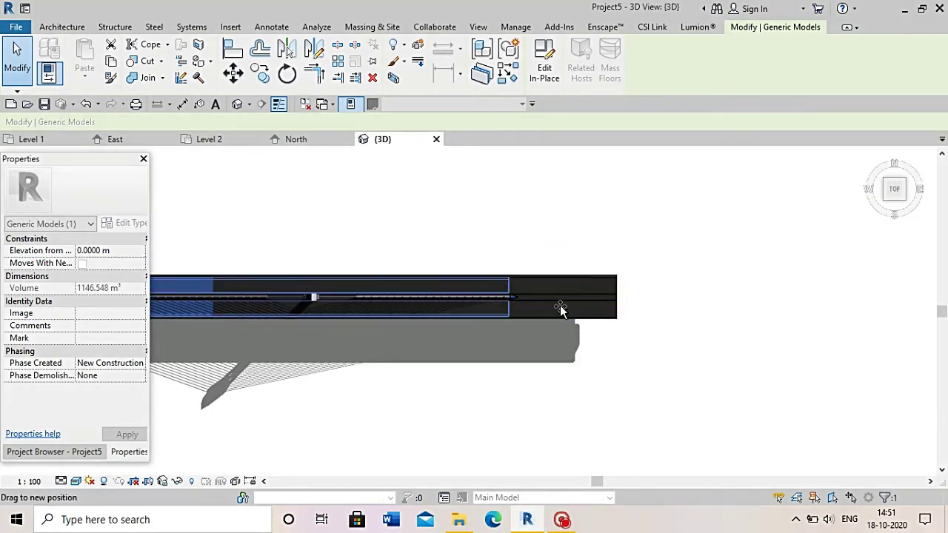
pyautogui.scroll(-2, 746, 345)
pyautogui.scroll(3, 368, 333)
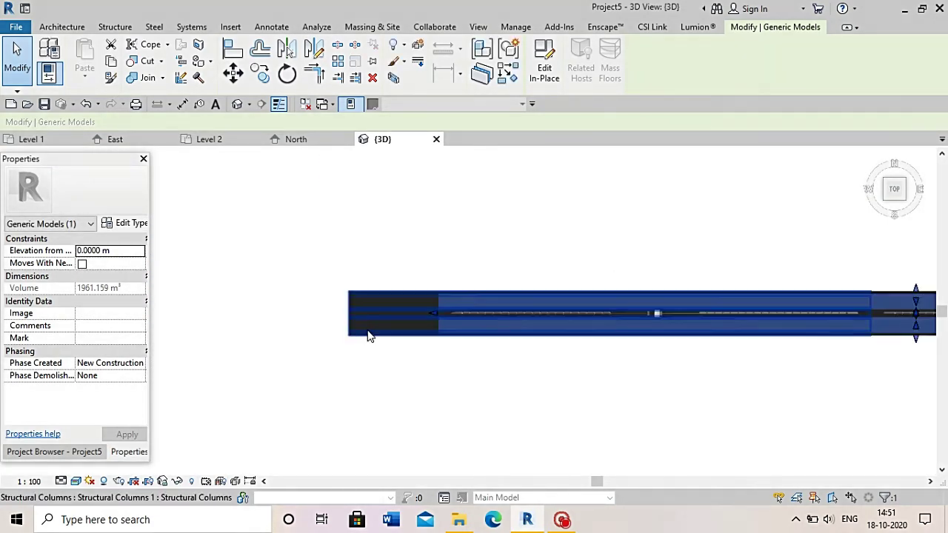
pyautogui.scroll(2, 368, 333)
pyautogui.moveTo(491, 300); pyautogui.dragTo(508, 297)
pyautogui.click(269, 298)
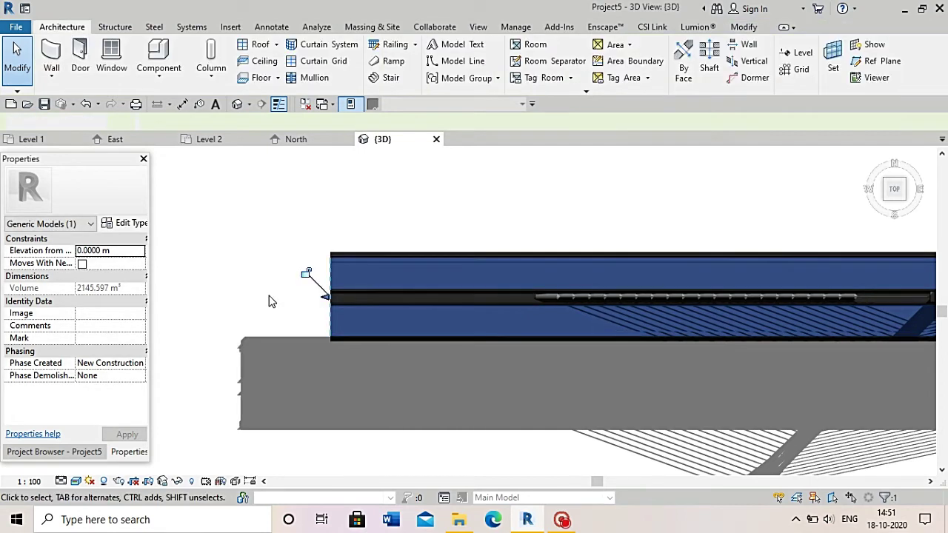
pyautogui.scroll(-3, 227, 239)
# Orbit from the top-down view into an angled perspective and zoom out over both towers
pyautogui.keyDown('shift'); pyautogui.moveTo(269, 247); pyautogui.dragTo(795, 281, button='middle'); pyautogui.keyUp('shift')
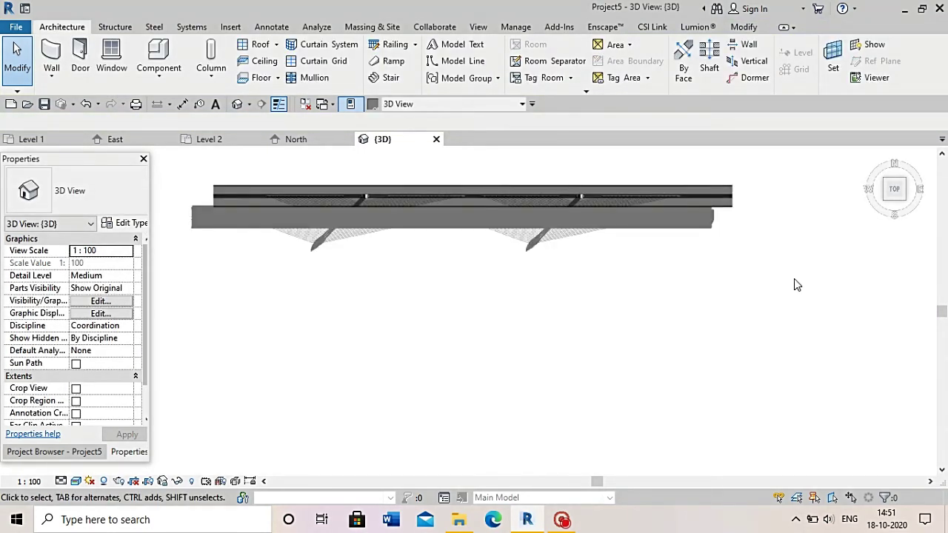
pyautogui.moveTo(868, 200); pyautogui.dragTo(867, 204)
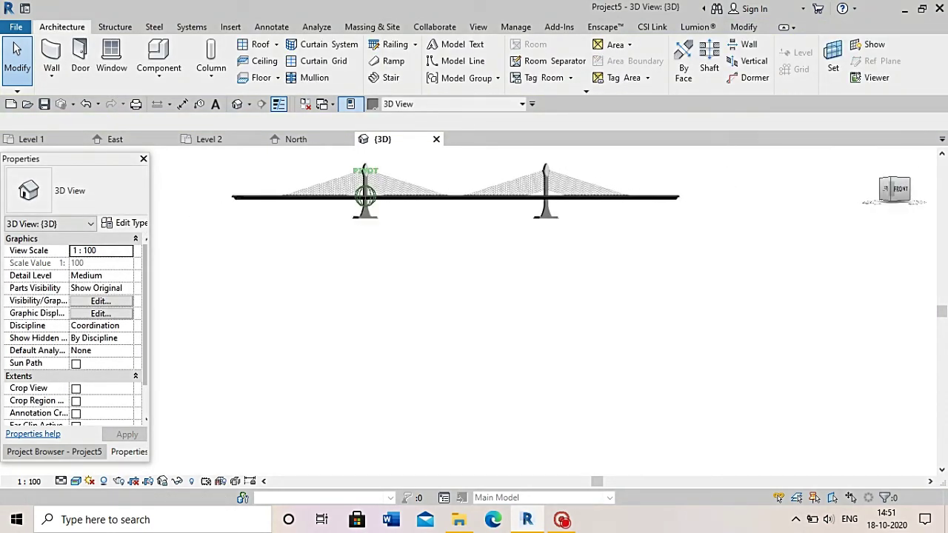
pyautogui.scroll(-3, 519, 362)
pyautogui.scroll(1, 419, 279)
pyautogui.scroll(3, 419, 279)
pyautogui.scroll(1, 489, 204)
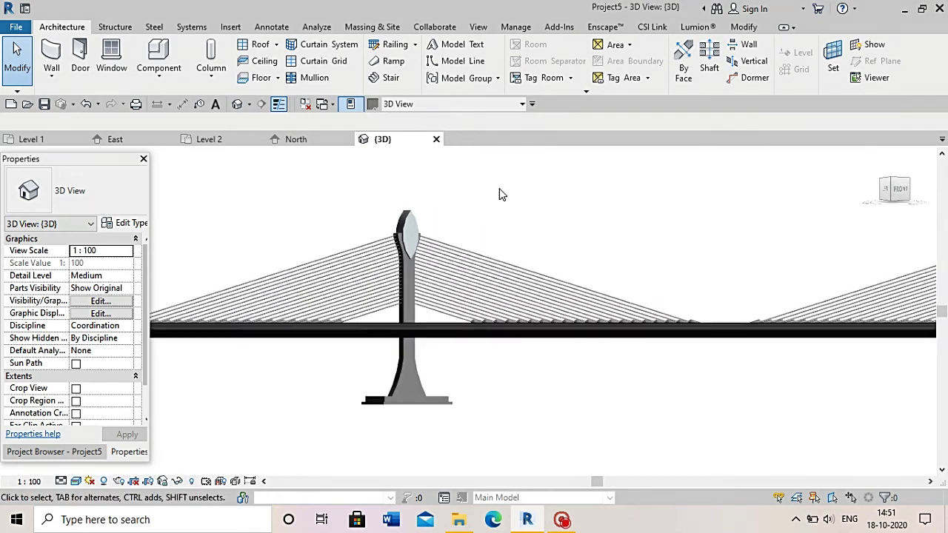
pyautogui.moveTo(892, 188); pyautogui.dragTo(922, 200)
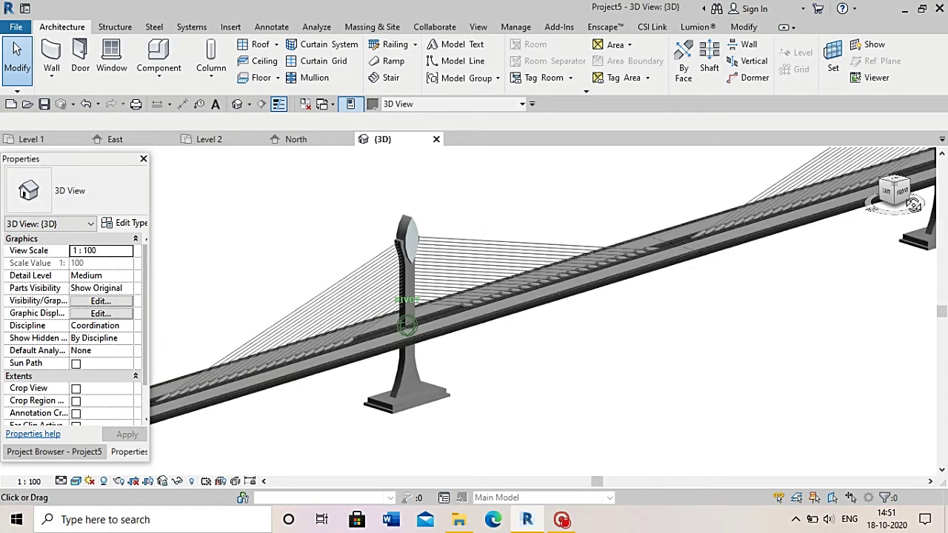
pyautogui.scroll(-2, 610, 334)
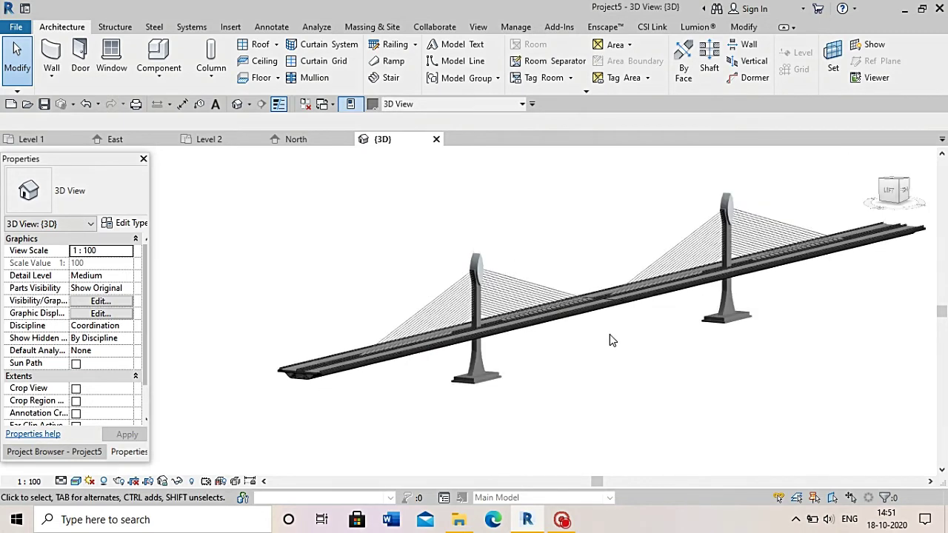
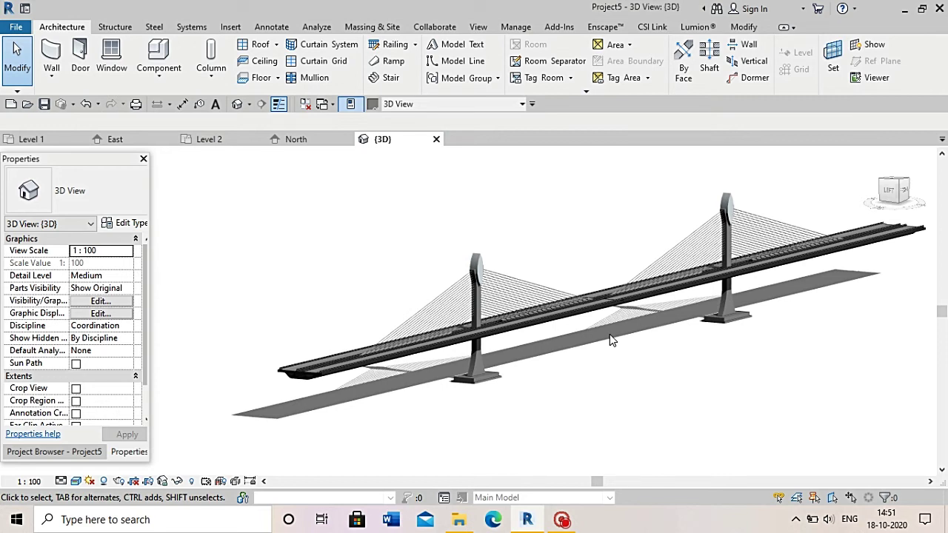
# Open the Site floor plan from the Project Browser's list of views
pyautogui.scroll(-2, 610, 334)
pyautogui.click(91, 453)
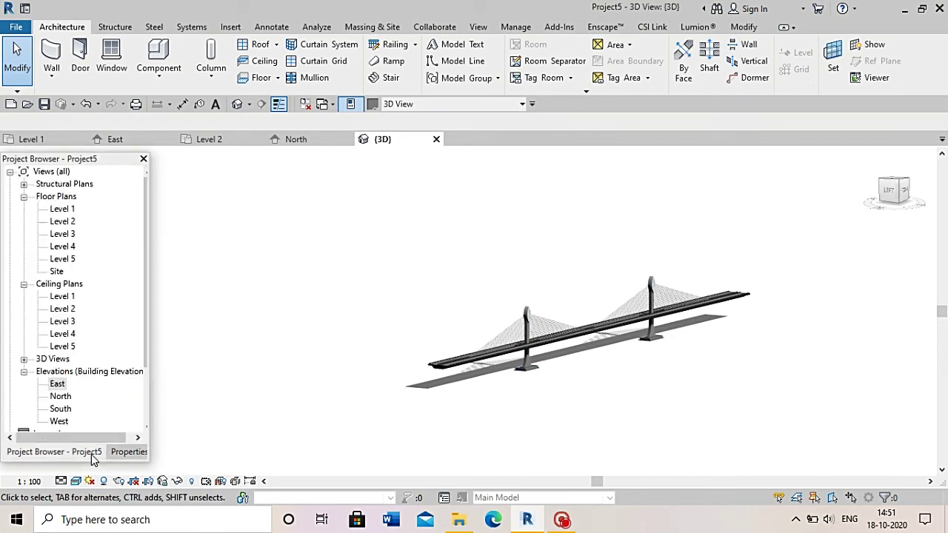
pyautogui.doubleClick(56, 271)
# Zoom the Site plan out to frame the whole two-pylon cable-stayed bridge
pyautogui.scroll(-2, 524, 324)
pyautogui.scroll(2, 232, 313)
pyautogui.scroll(2, 415, 325)
pyautogui.scroll(1, 414, 325)
pyautogui.scroll(-2, 440, 281)
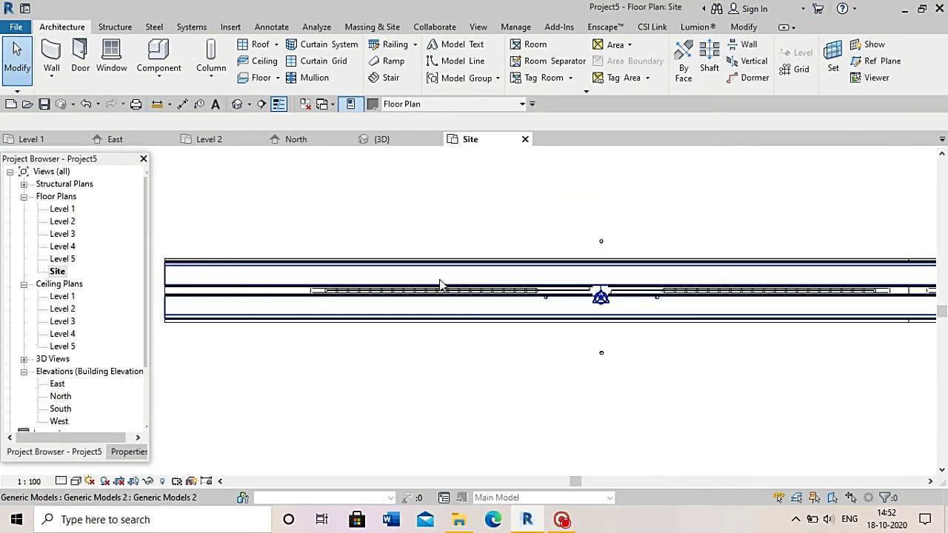
pyautogui.scroll(-1, 405, 289)
pyautogui.scroll(3, 471, 276)
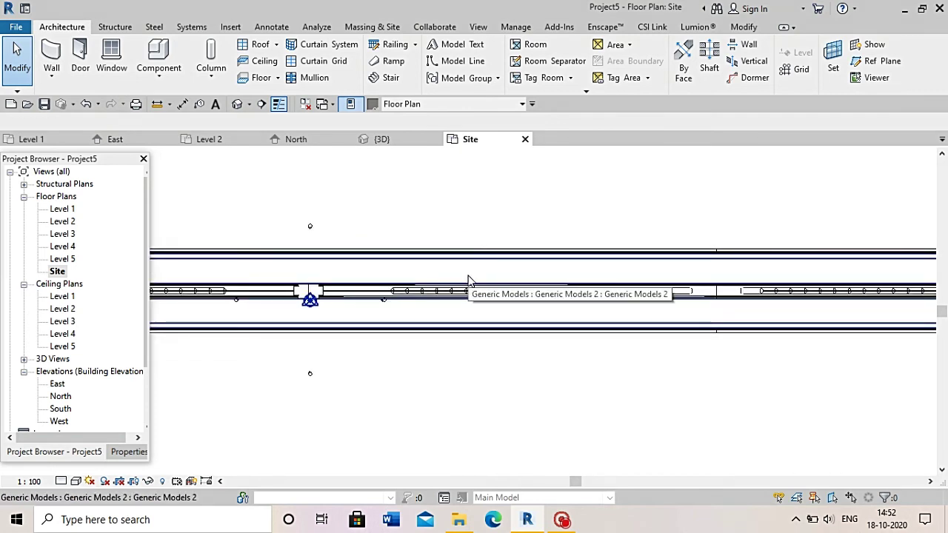
pyautogui.scroll(-1, 560, 277)
pyautogui.scroll(-1, 561, 280)
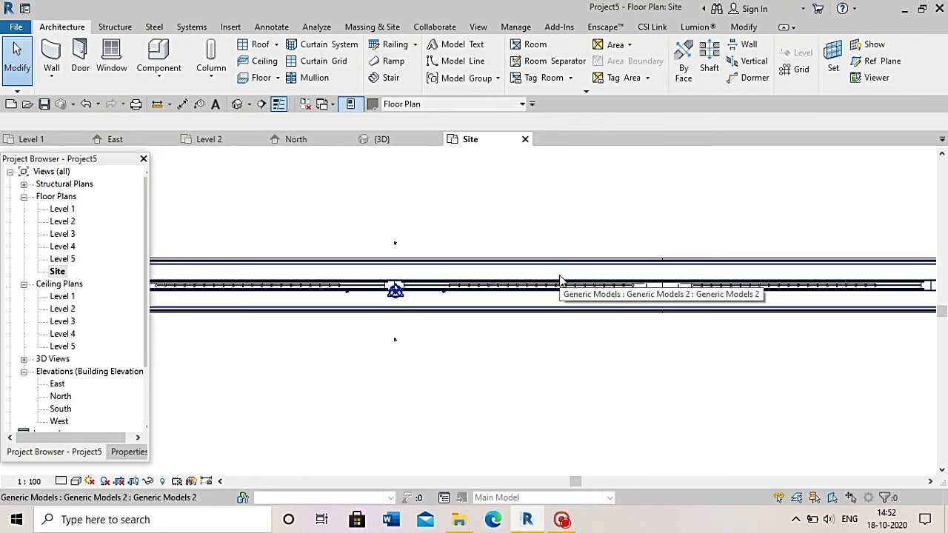
pyautogui.scroll(-2, 473, 319)
pyautogui.scroll(-1, 385, 362)
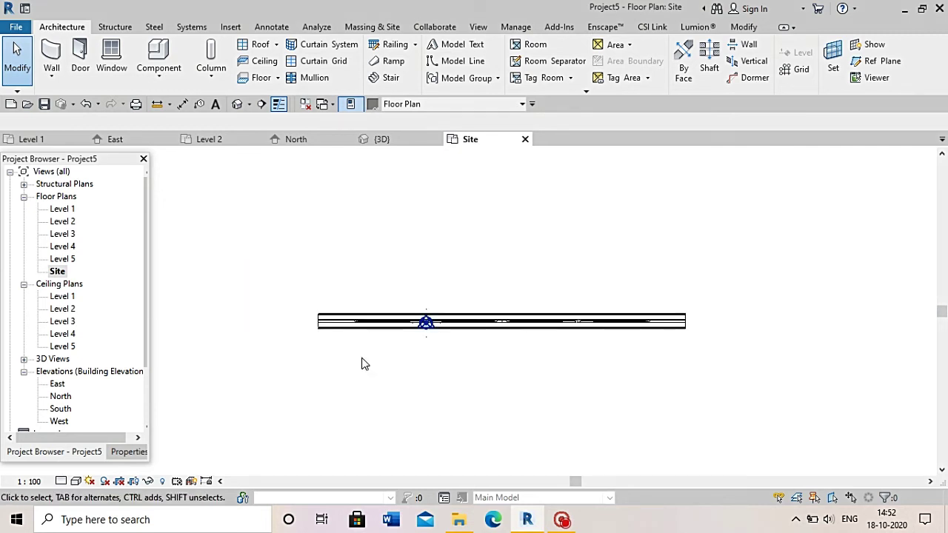
pyautogui.click(383, 28)
# Start a toposurface and place boundary points at the lower right and lower left
pyautogui.click(317, 62)
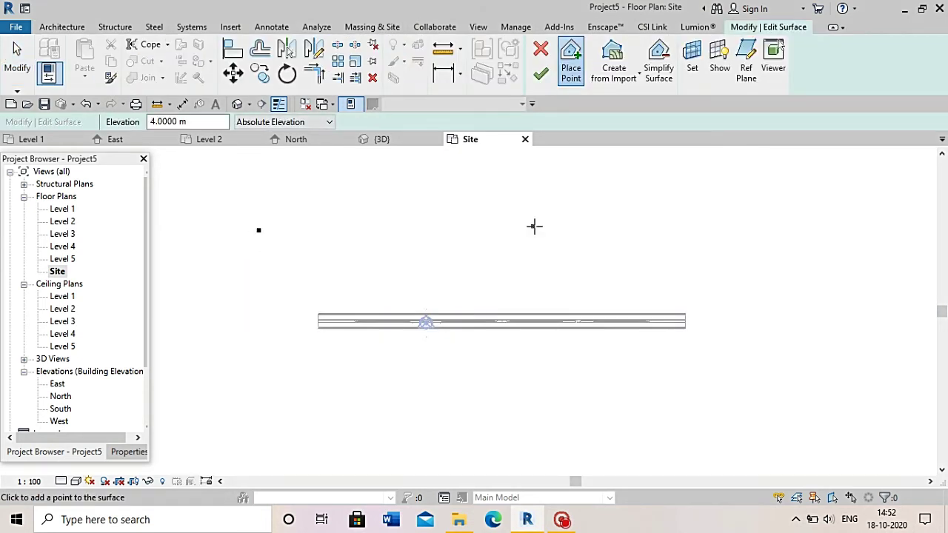
pyautogui.click(765, 434)
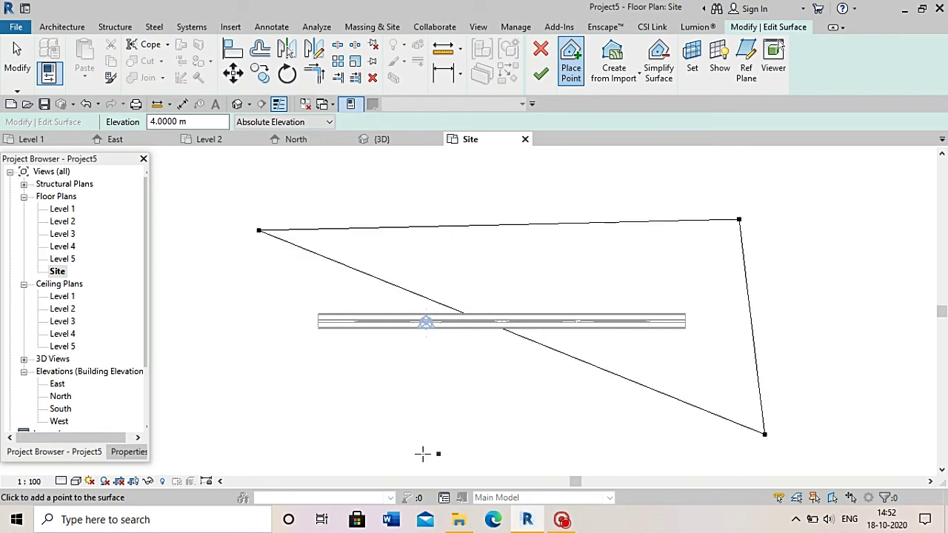
pyautogui.click(289, 433)
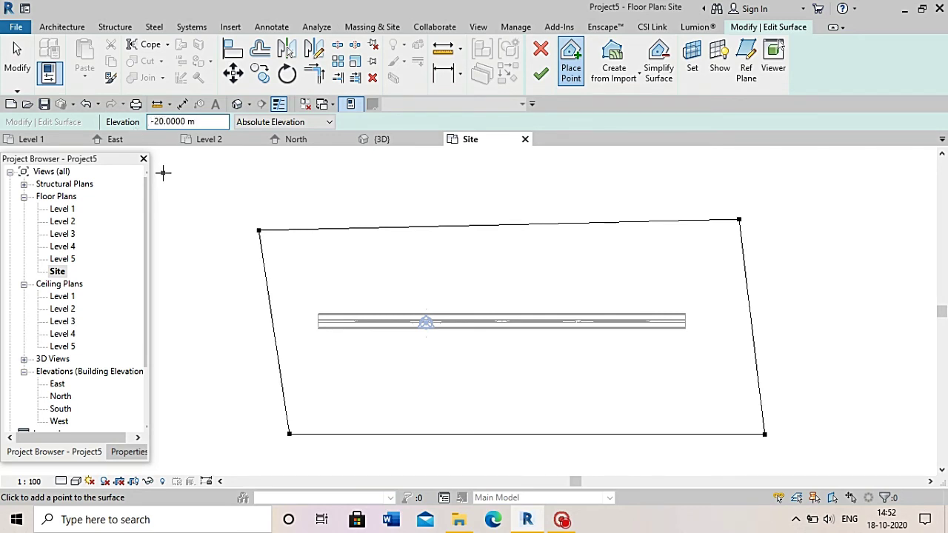
pyautogui.scroll(1, 440, 286)
pyautogui.scroll(1, 440, 287)
pyautogui.scroll(-1, 434, 189)
pyautogui.scroll(-1, 440, 250)
# Place a line of points tracing the left valley contour down to the bottom edge
pyautogui.click(445, 297)
pyautogui.click(456, 336)
pyautogui.click(442, 354)
pyautogui.click(446, 374)
pyautogui.click(461, 396)
pyautogui.click(459, 431)
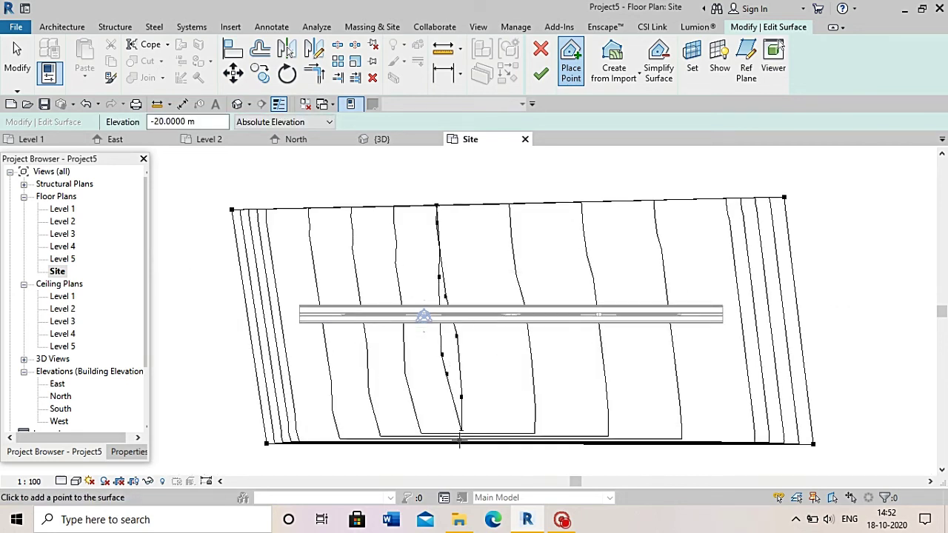
pyautogui.click(453, 445)
pyautogui.scroll(2, 474, 448)
pyautogui.scroll(-2, 462, 373)
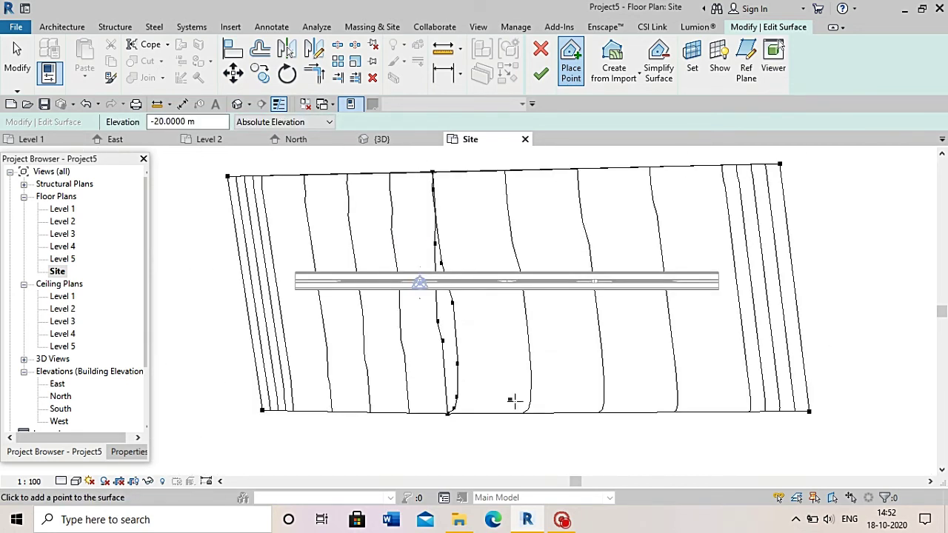
# Trace the right valley contour with points from the bottom up to the surface's top edge
pyautogui.click(595, 412)
pyautogui.click(599, 364)
pyautogui.click(595, 340)
pyautogui.click(589, 316)
pyautogui.click(585, 297)
pyautogui.click(582, 263)
pyautogui.click(587, 242)
pyautogui.click(584, 211)
pyautogui.click(569, 190)
pyautogui.click(550, 174)
pyautogui.click(535, 169)
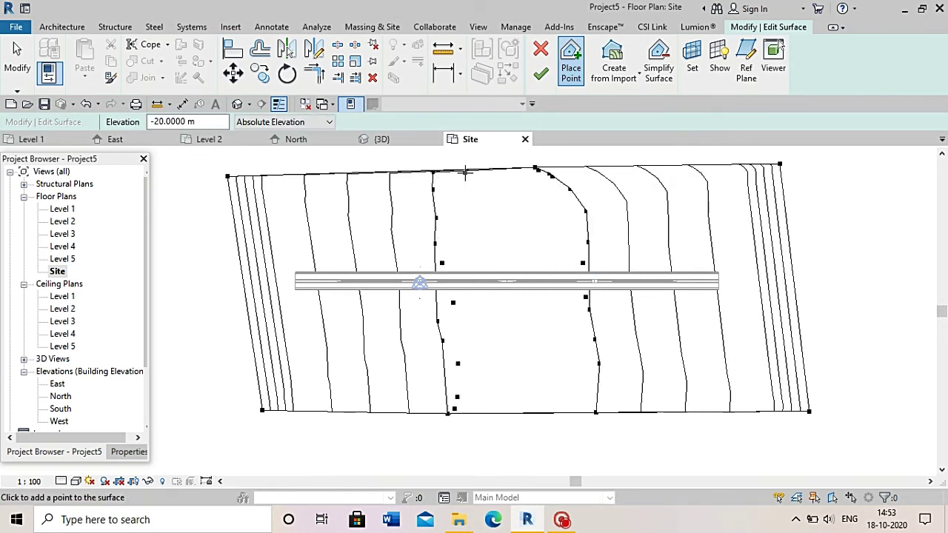
pyautogui.scroll(-1, 503, 228)
pyautogui.scroll(2, 405, 296)
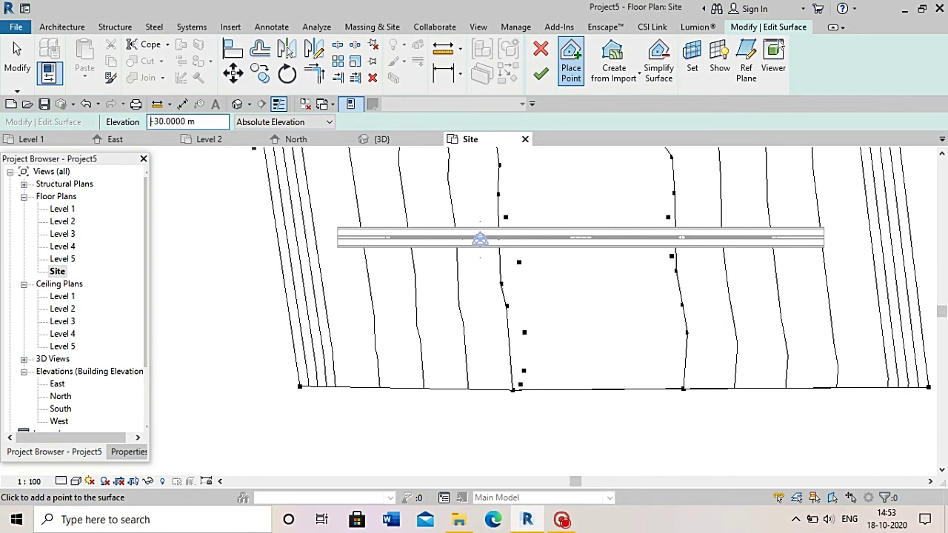
pyautogui.scroll(-2, 594, 300)
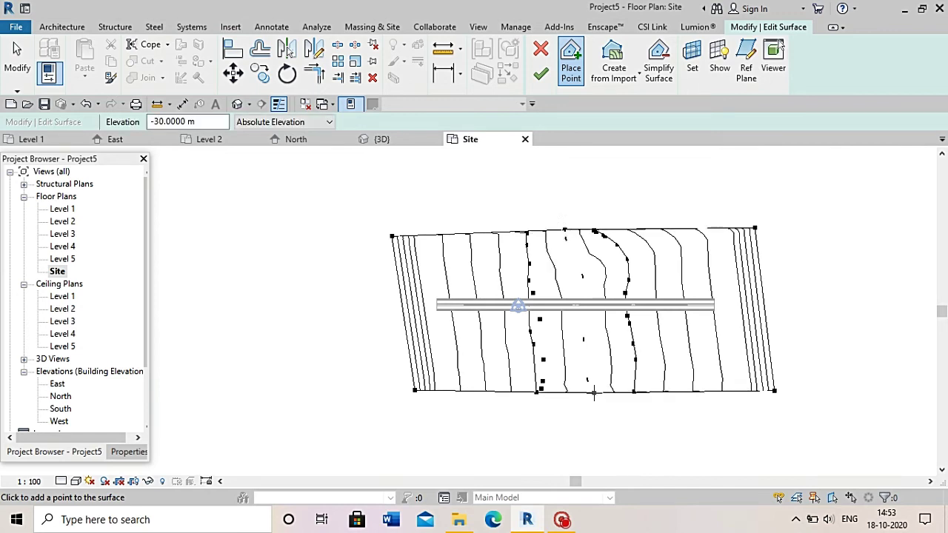
pyautogui.scroll(2, 569, 398)
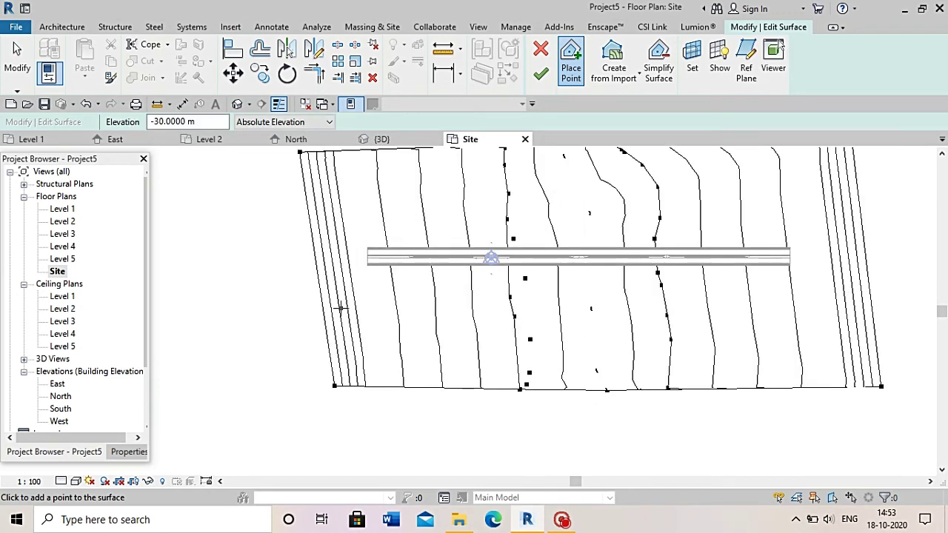
pyautogui.scroll(1, 341, 308)
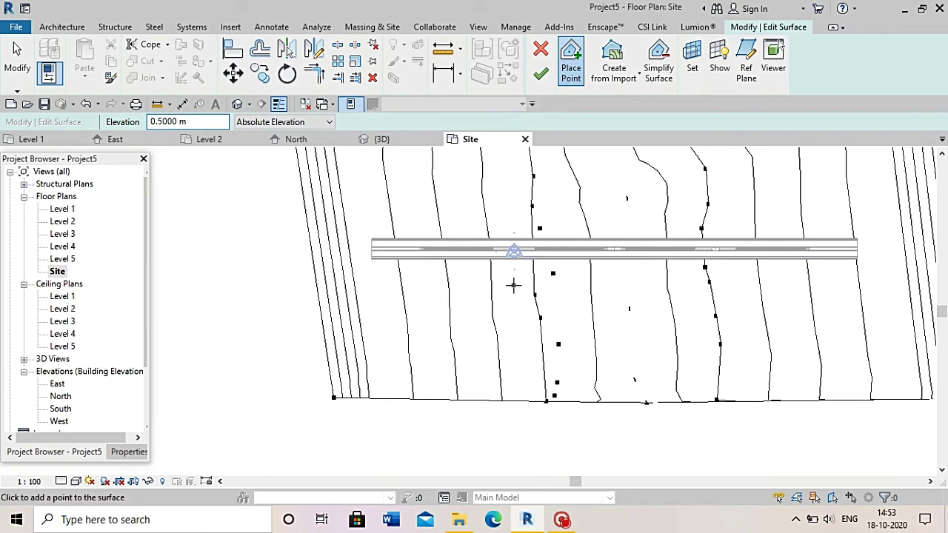
# Add 0.5 m points beside the valleys and more points on the terrain's right side
pyautogui.click(513, 285)
pyautogui.click(521, 348)
pyautogui.click(506, 209)
pyautogui.click(716, 294)
pyautogui.click(715, 276)
pyautogui.click(732, 213)
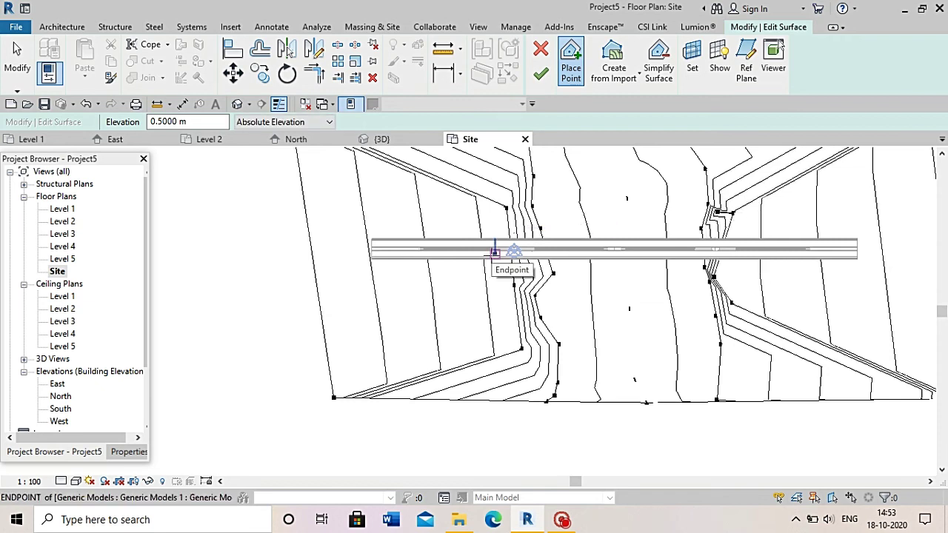
pyautogui.scroll(-2, 493, 289)
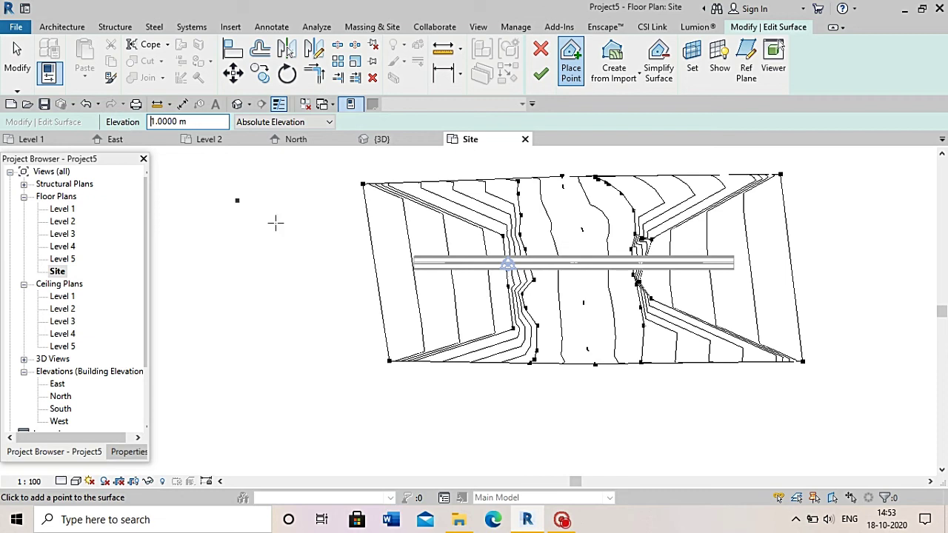
pyautogui.scroll(1, 452, 242)
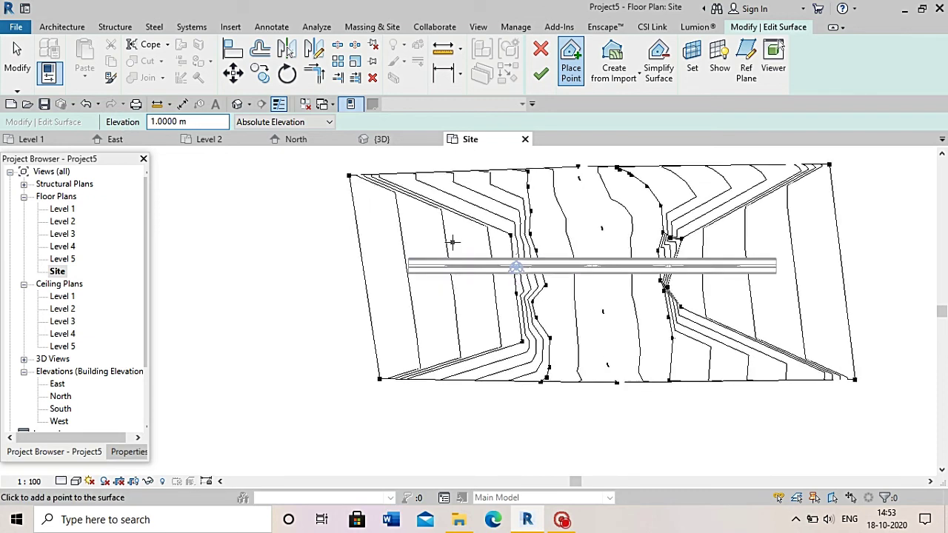
pyautogui.scroll(1, 452, 241)
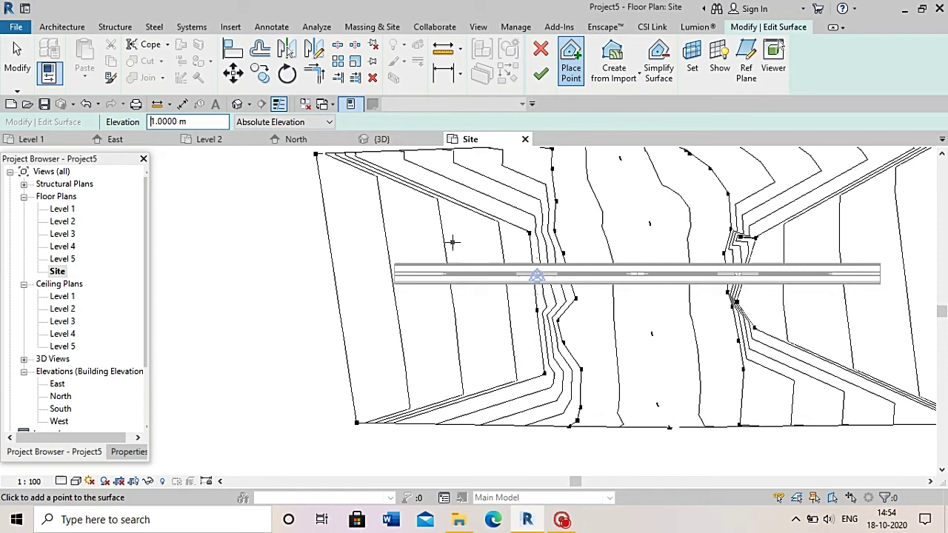
pyautogui.scroll(-1, 422, 319)
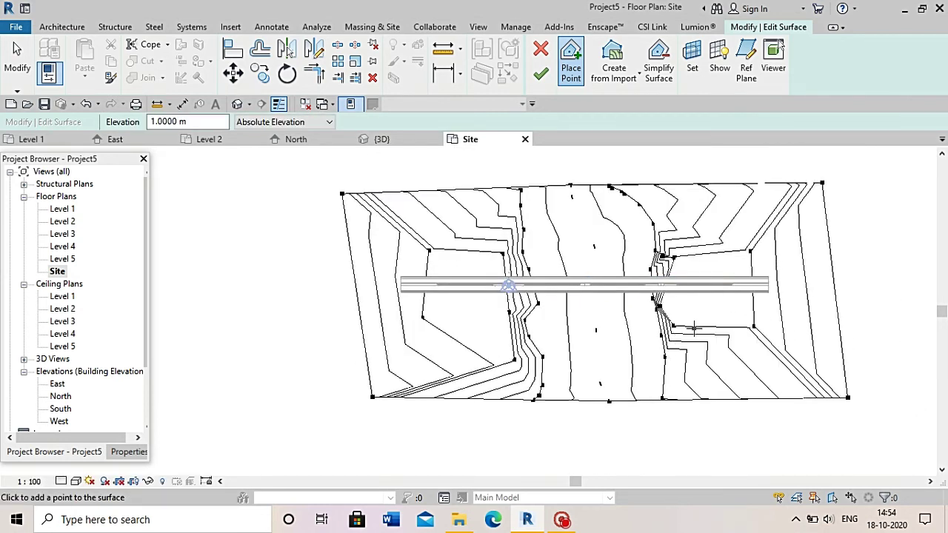
pyautogui.scroll(-1, 694, 328)
pyautogui.press('Escape')
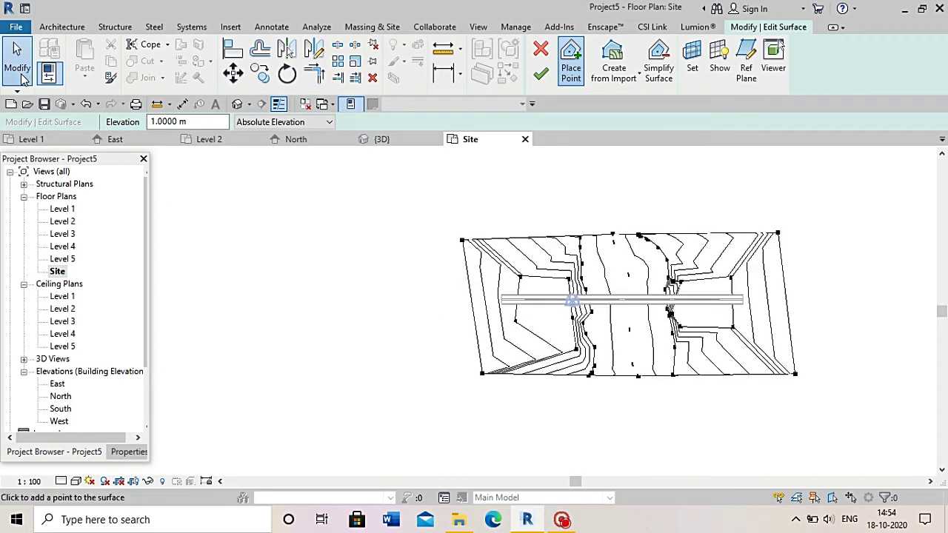
pyautogui.scroll(1, 752, 358)
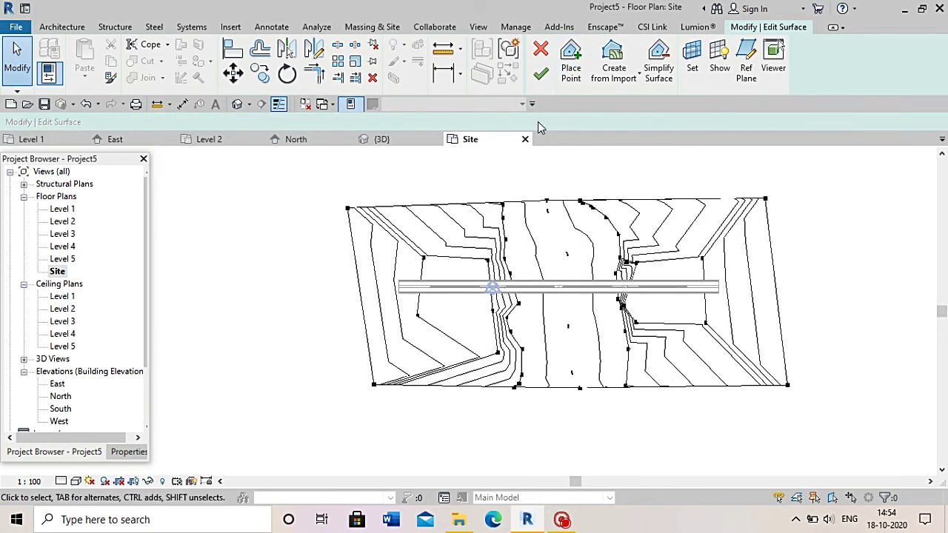
# Finish editing the toposurface
pyautogui.click(540, 73)
pyautogui.scroll(1, 607, 339)
pyautogui.scroll(1, 607, 341)
pyautogui.scroll(-2, 607, 341)
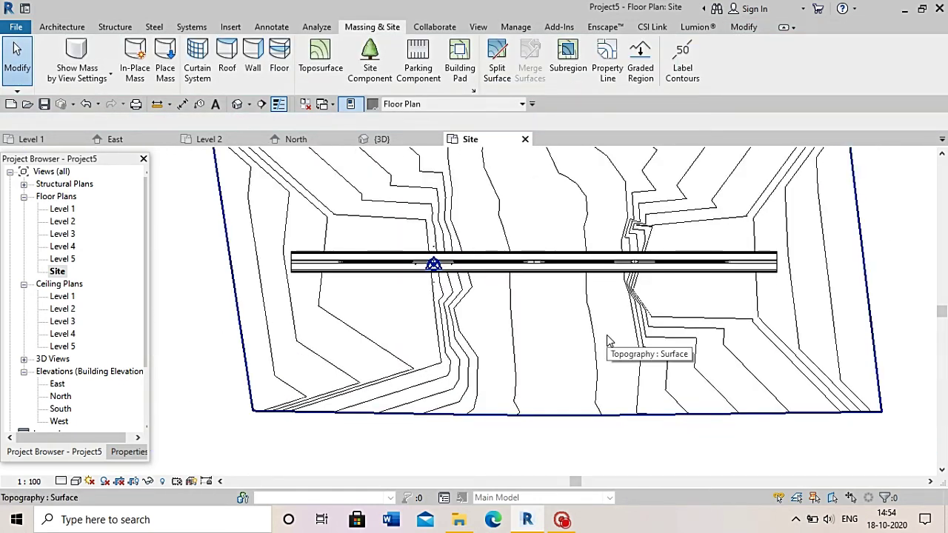
# Show the bridge on the contoured terrain in the default 3D view, orbited slightly
pyautogui.click(237, 103)
pyautogui.scroll(1, 423, 382)
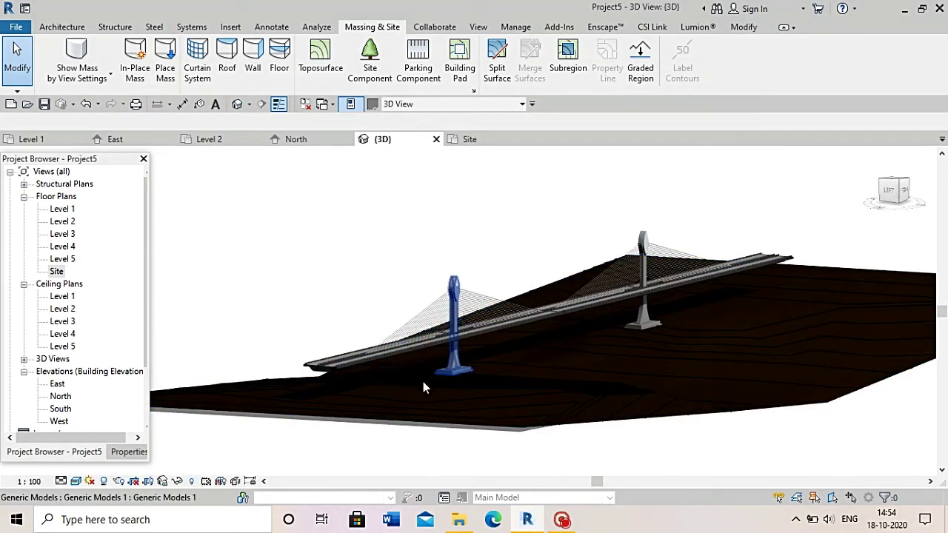
pyautogui.scroll(-2, 564, 371)
pyautogui.scroll(2, 490, 376)
pyautogui.scroll(1, 489, 371)
pyautogui.keyDown('shift'); pyautogui.moveTo(489, 370); pyautogui.dragTo(529, 361, button='middle'); pyautogui.keyUp('shift')
pyautogui.scroll(-1, 529, 360)
pyautogui.scroll(1, 303, 363)
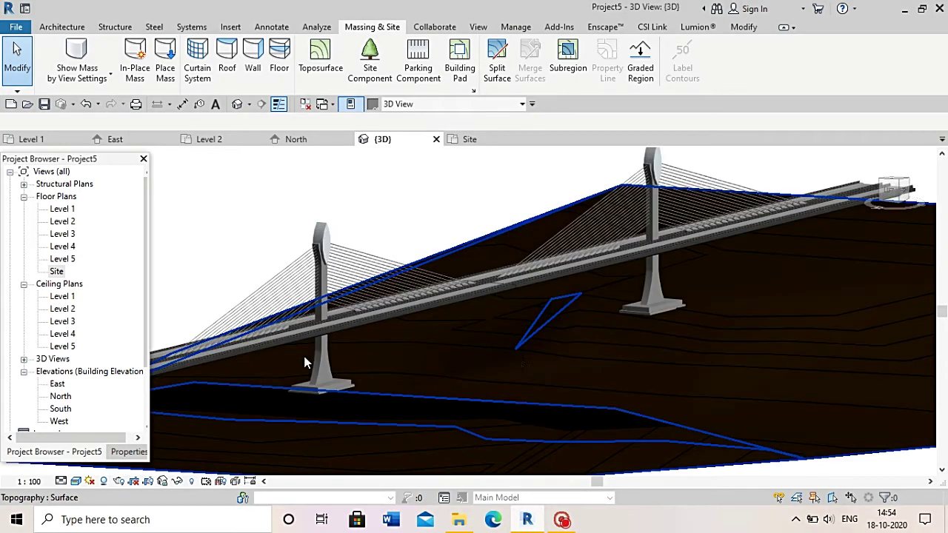
# Select the topography, showing a surface area of 344711.594 m², and bring up its properties
pyautogui.click(638, 370)
pyautogui.scroll(-2, 638, 371)
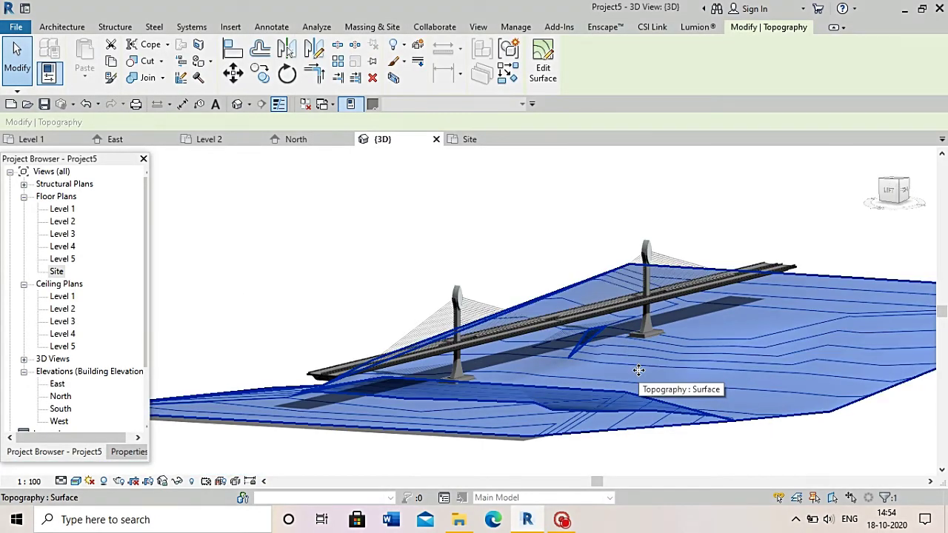
pyautogui.scroll(-1, 638, 371)
pyautogui.scroll(2, 638, 371)
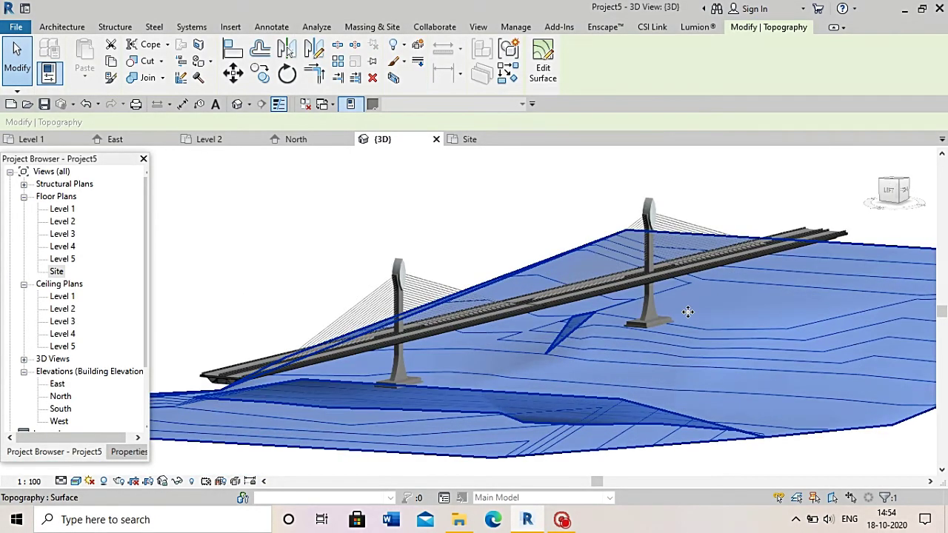
pyautogui.scroll(2, 688, 313)
pyautogui.scroll(1, 598, 376)
pyautogui.scroll(-1, 516, 358)
pyautogui.scroll(-3, 516, 357)
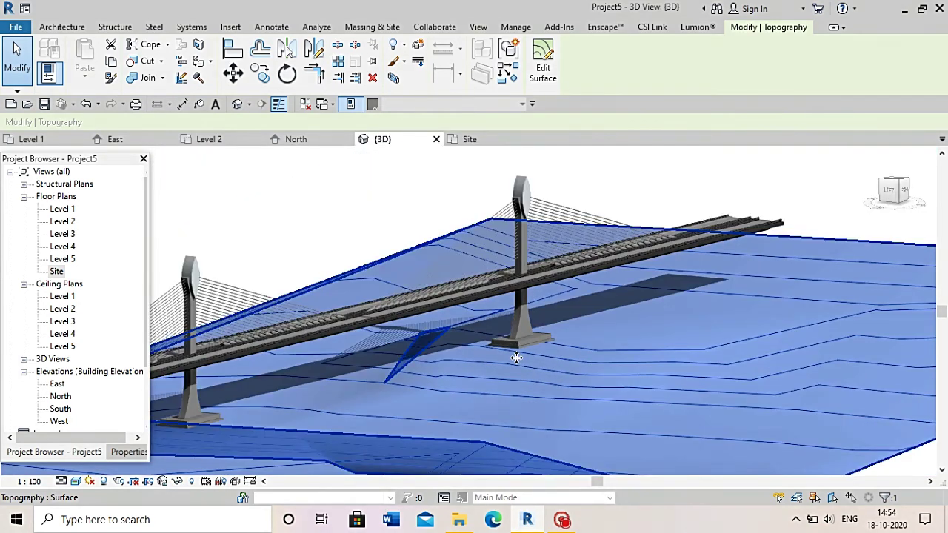
pyautogui.scroll(-1, 516, 358)
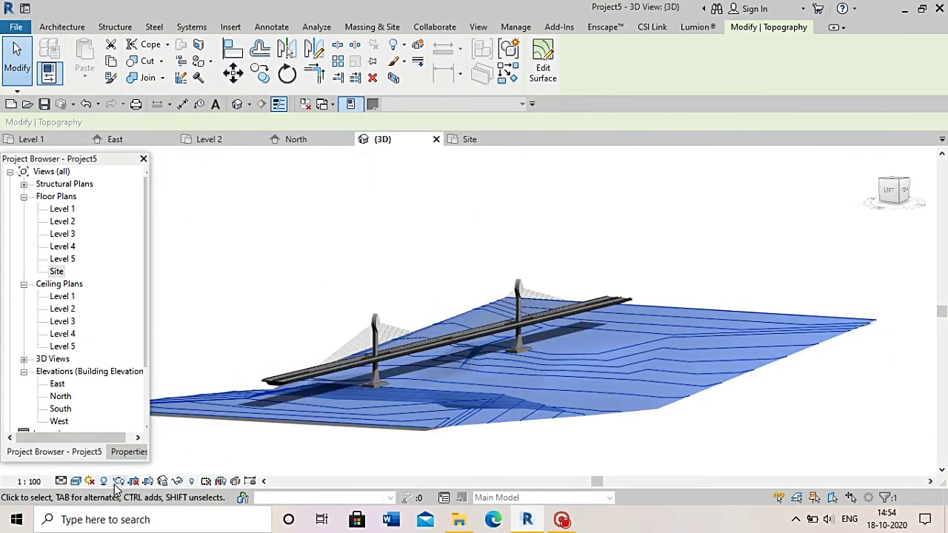
pyautogui.click(124, 453)
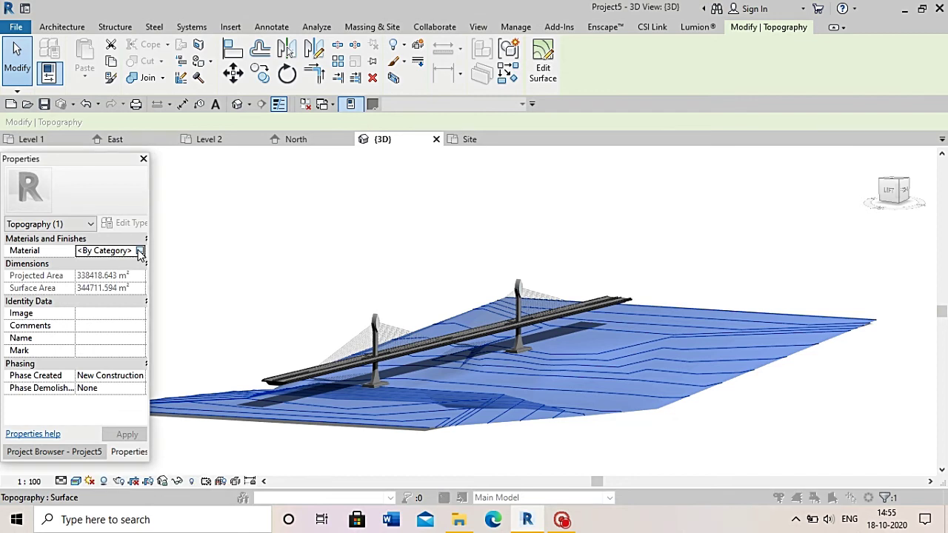
# Give the topography a grass material using the Grass - Bermuda appearance
pyautogui.click(139, 251)
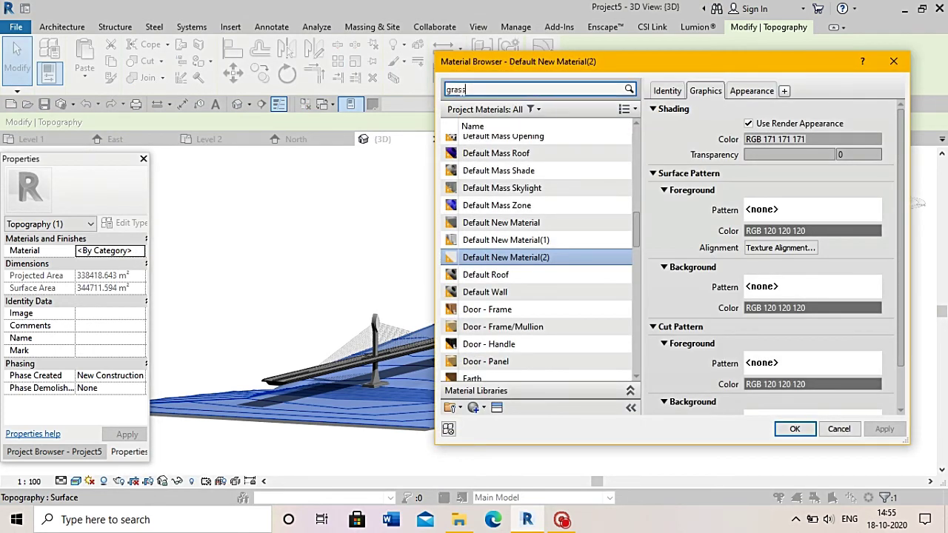
pyautogui.press('Return')
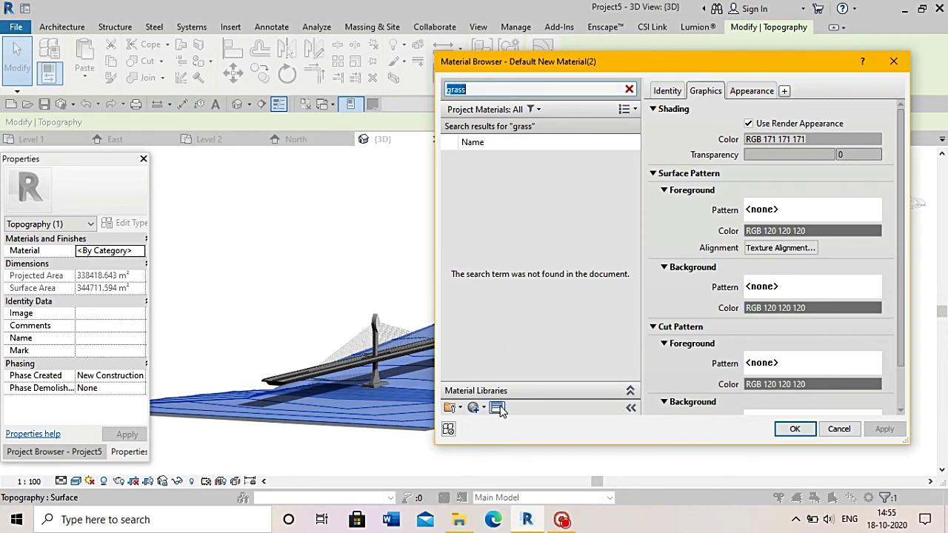
pyautogui.click(497, 408)
pyautogui.click(237, 213)
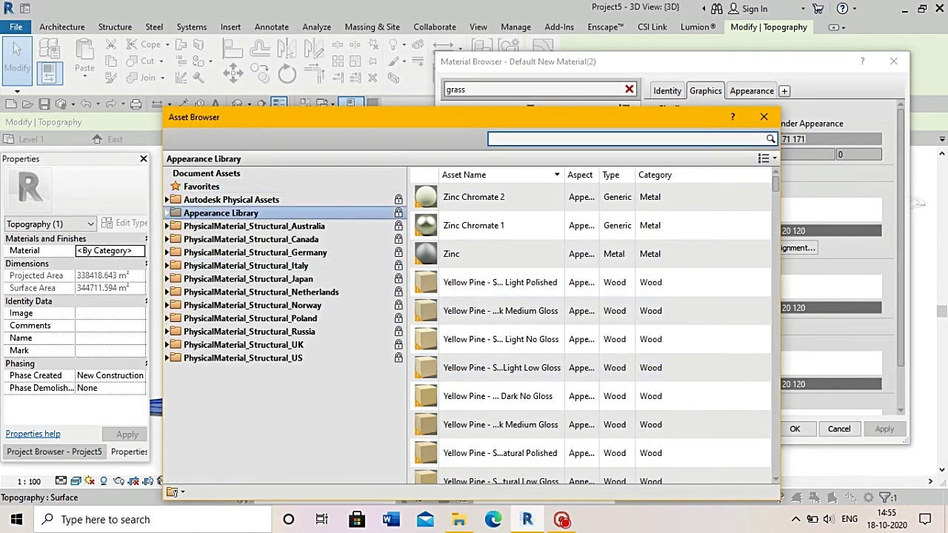
pyautogui.write('grass')
pyautogui.press('Return')
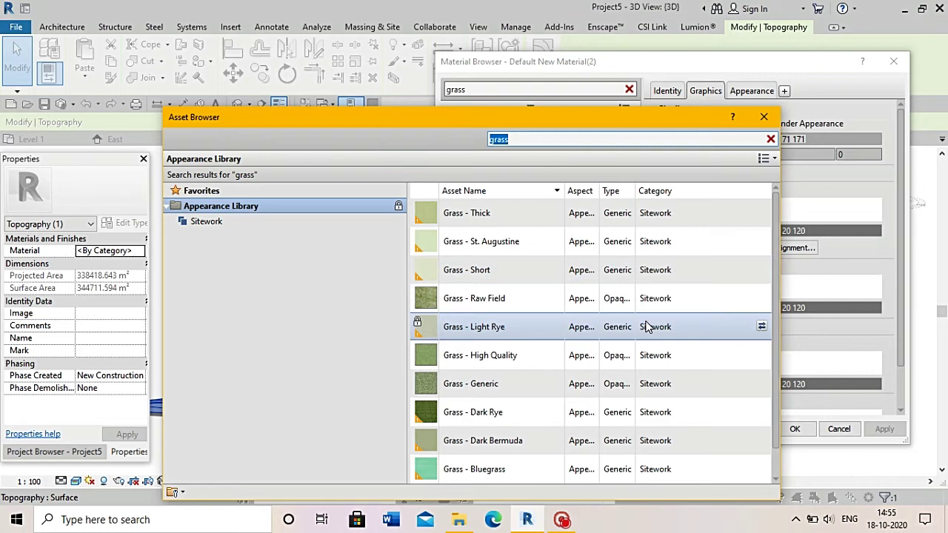
pyautogui.scroll(-1, 656, 415)
pyautogui.click(762, 470)
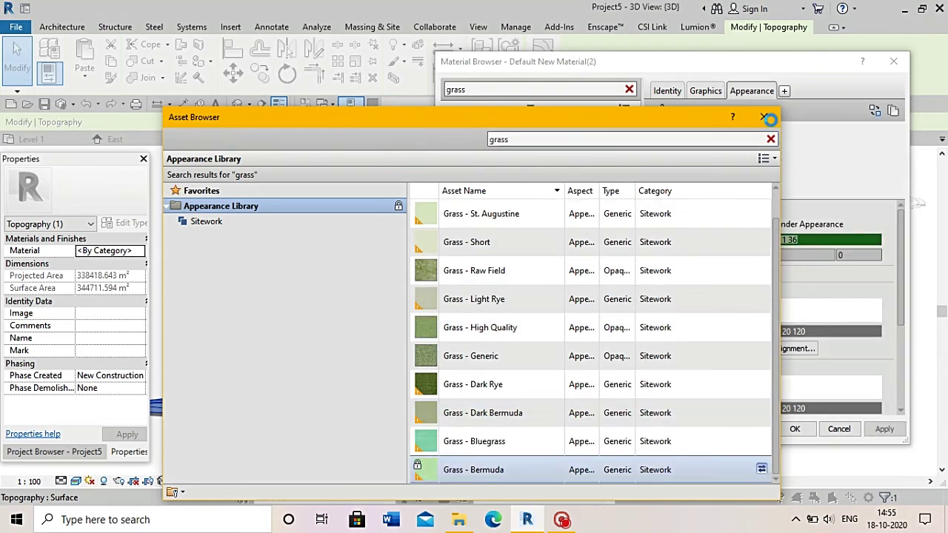
pyautogui.click(764, 116)
pyautogui.click(705, 91)
pyautogui.click(813, 424)
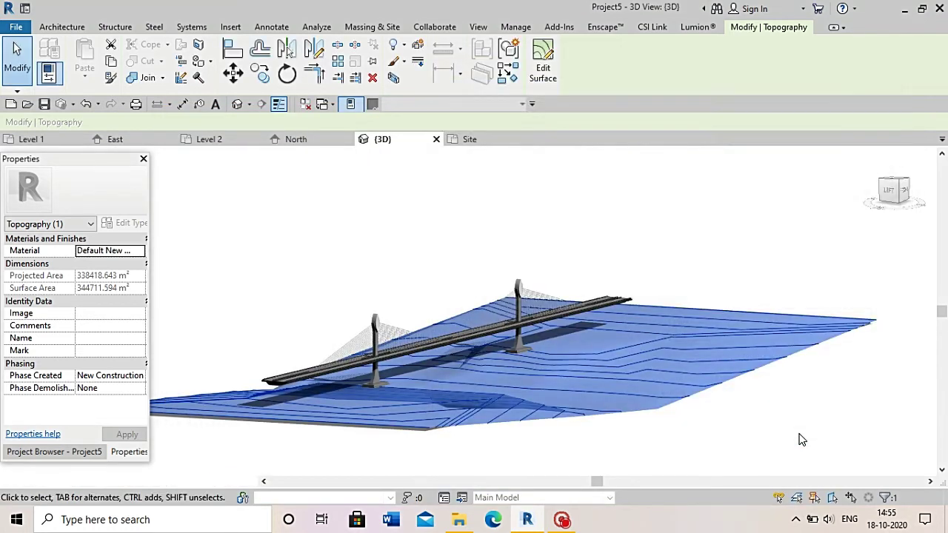
pyautogui.click(800, 437)
# Check the grass terrain from the top, return to an angled view, and select the bridge deck
pyautogui.scroll(3, 402, 396)
pyautogui.scroll(3, 353, 421)
pyautogui.scroll(-5, 363, 418)
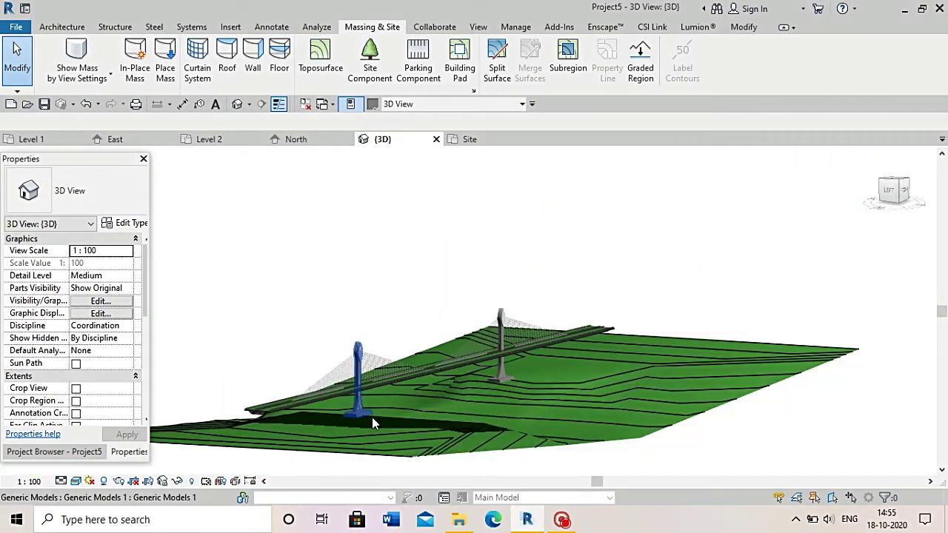
pyautogui.click(897, 185)
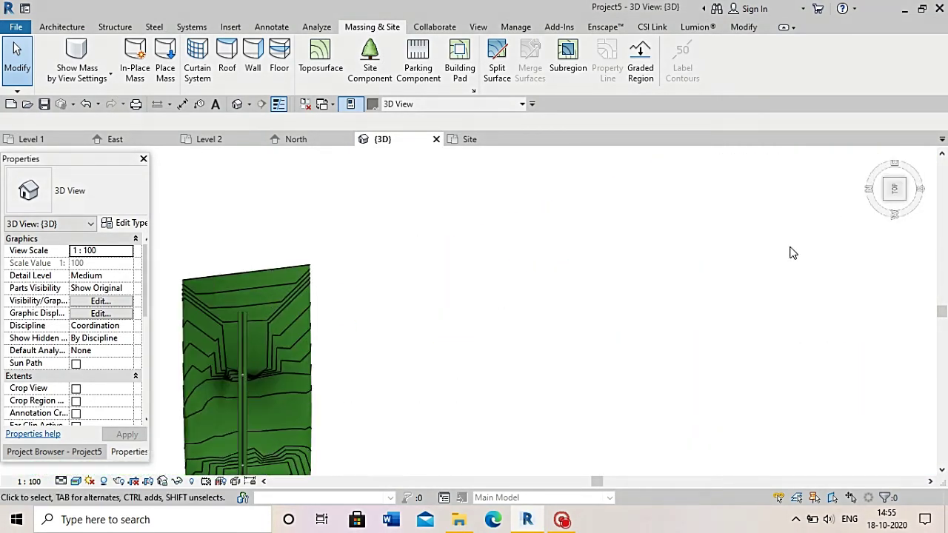
pyautogui.scroll(3, 492, 311)
pyautogui.scroll(3, 500, 302)
pyautogui.scroll(2, 519, 300)
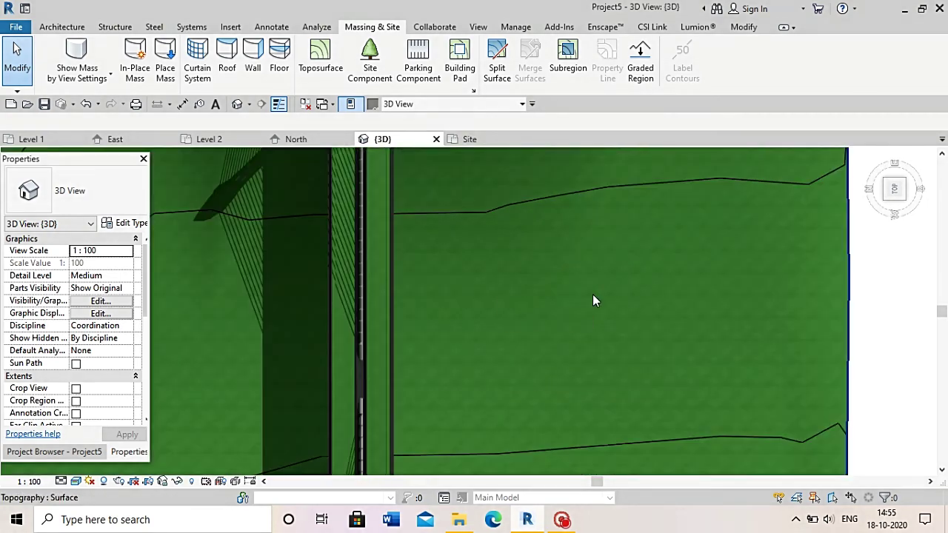
pyautogui.click(900, 194)
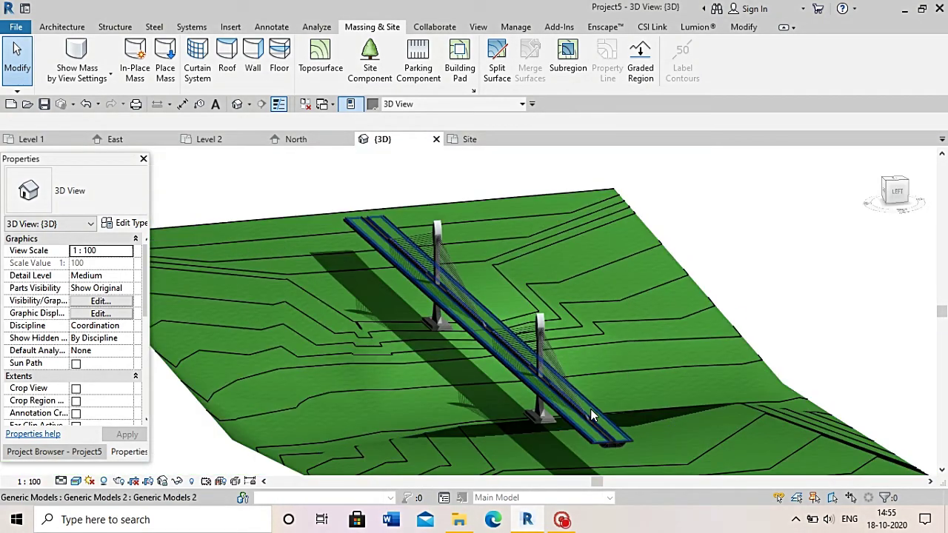
pyautogui.scroll(3, 607, 422)
pyautogui.scroll(2, 614, 444)
pyautogui.click(613, 452)
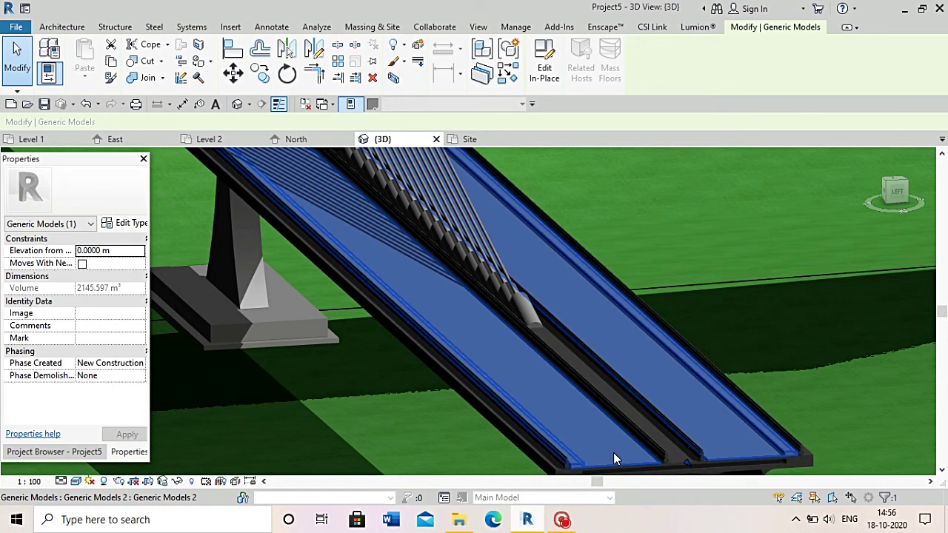
# Edit the deck's in-place model and open the deck extrusion's material choices
pyautogui.keyDown('shift'); pyautogui.moveTo(613, 453); pyautogui.dragTo(322, 299, button='middle'); pyautogui.keyUp('shift')
pyautogui.keyDown('shift'); pyautogui.moveTo(144, 285); pyautogui.dragTo(354, 169, button='middle'); pyautogui.keyUp('shift')
pyautogui.click(545, 59)
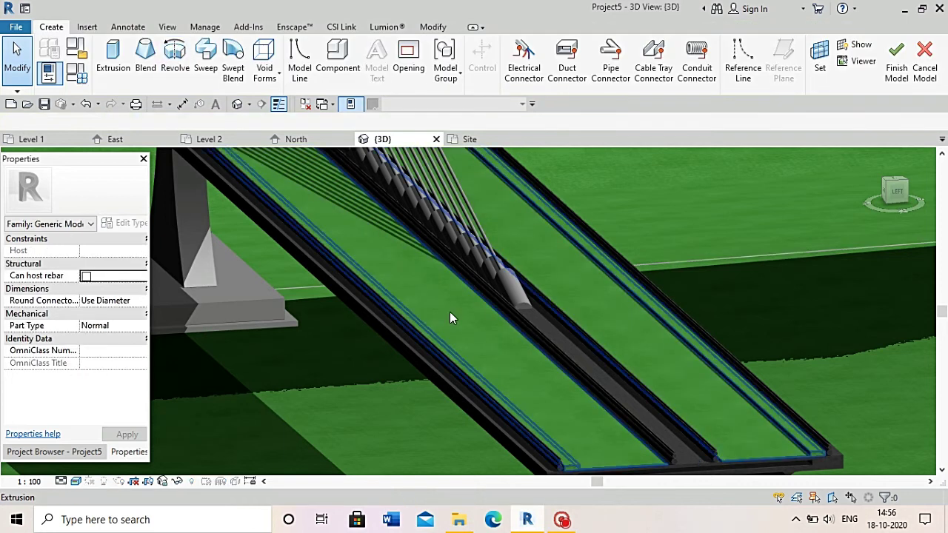
pyautogui.click(449, 311)
pyautogui.click(119, 338)
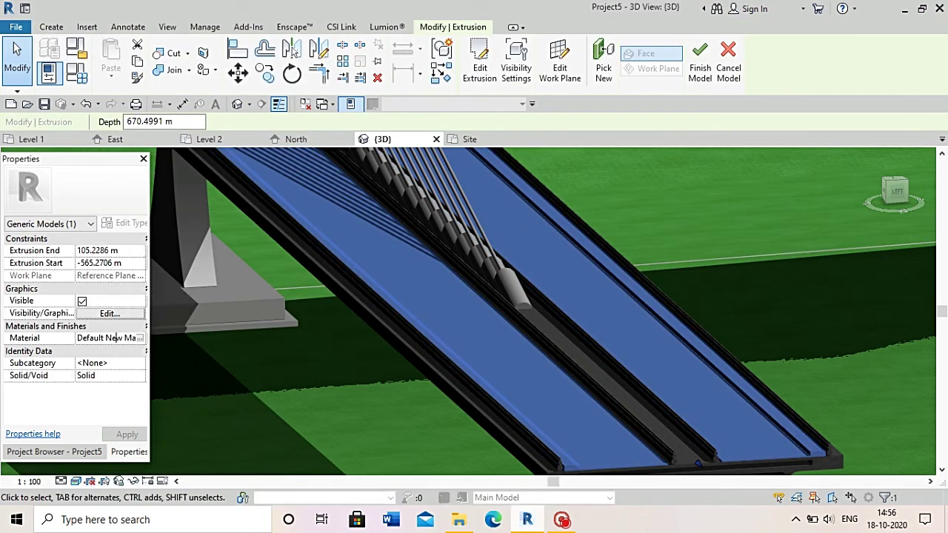
pyautogui.click(140, 338)
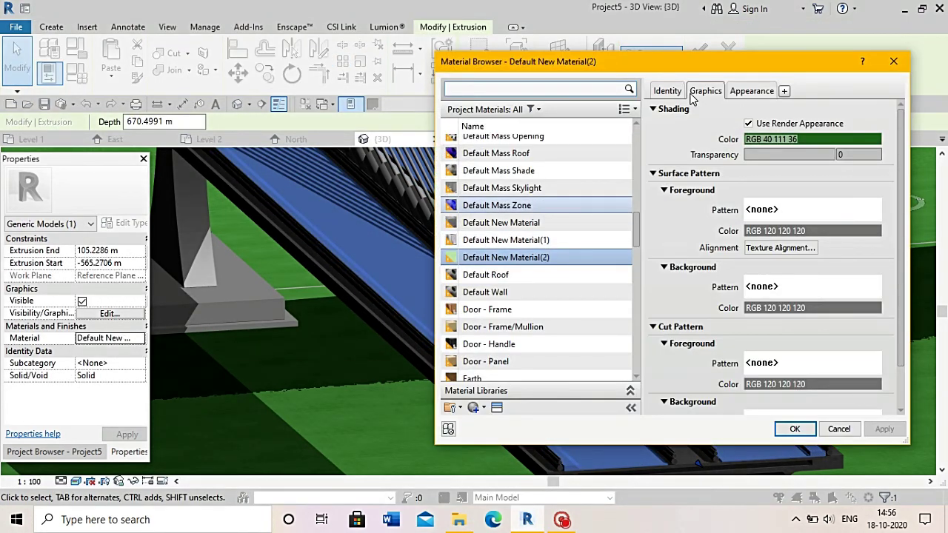
# Create a new deck material with the Asphalt 3 appearance and apply it
pyautogui.click(483, 407)
pyautogui.click(507, 421)
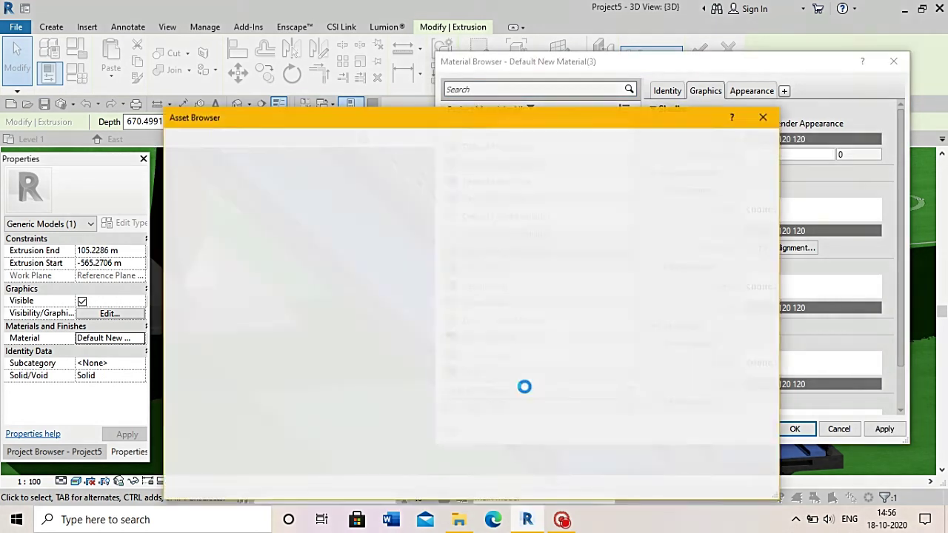
pyautogui.click(496, 407)
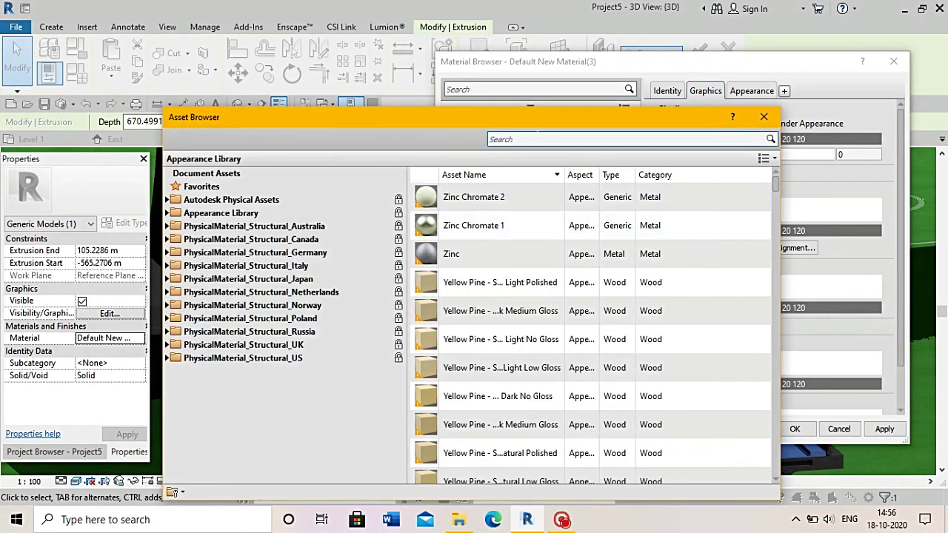
pyautogui.write('road')
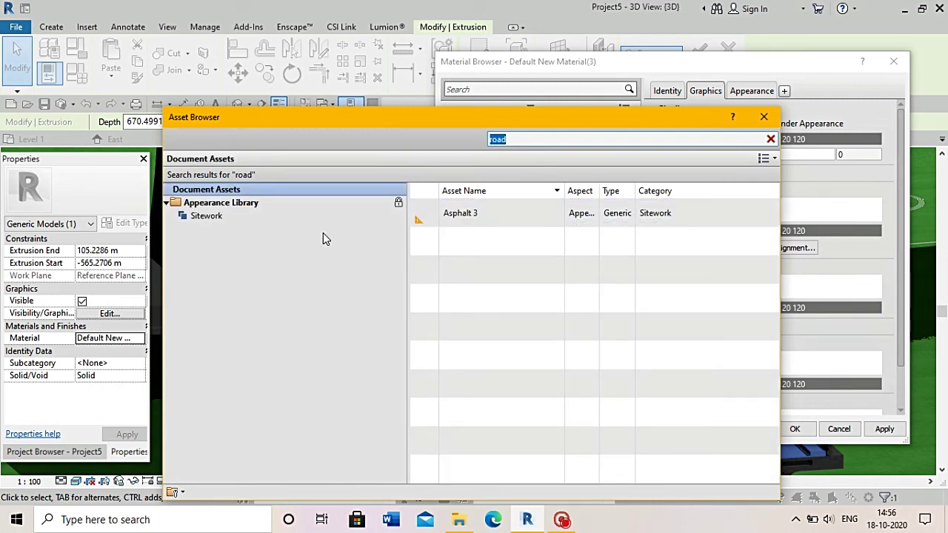
pyautogui.click(326, 202)
pyautogui.click(770, 242)
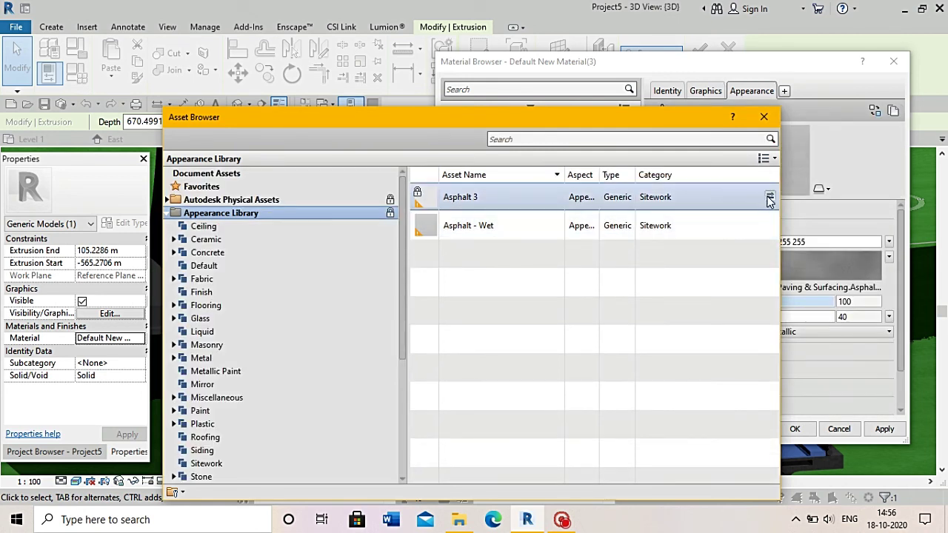
pyautogui.click(770, 197)
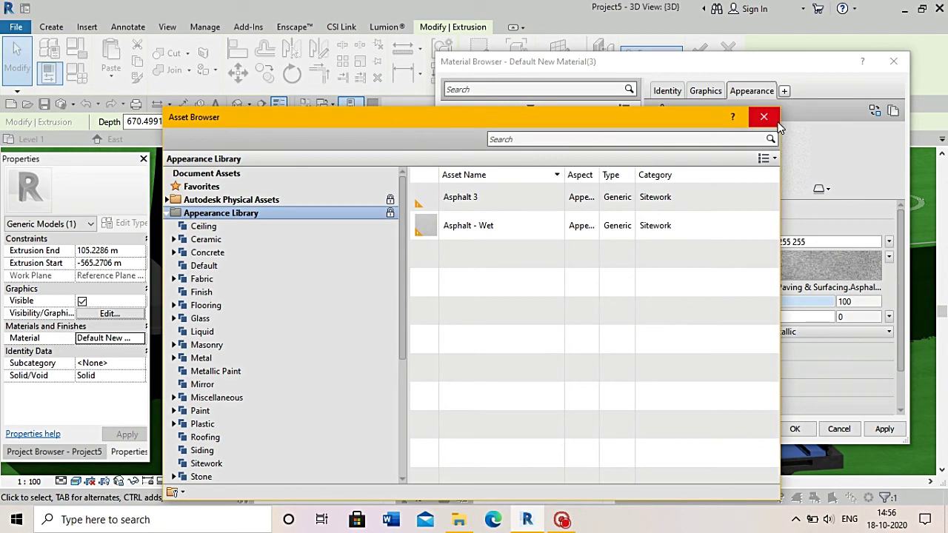
pyautogui.click(776, 123)
pyautogui.click(705, 90)
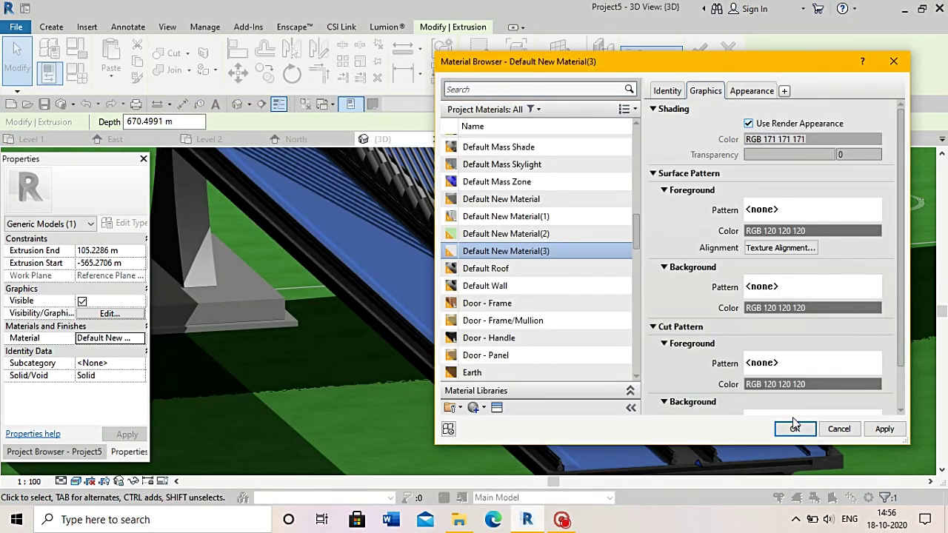
pyautogui.click(793, 429)
# Finish the in-place deck model so the deck renders in grey asphalt
pyautogui.scroll(-3, 568, 302)
pyautogui.scroll(-3, 581, 315)
pyautogui.scroll(-2, 617, 409)
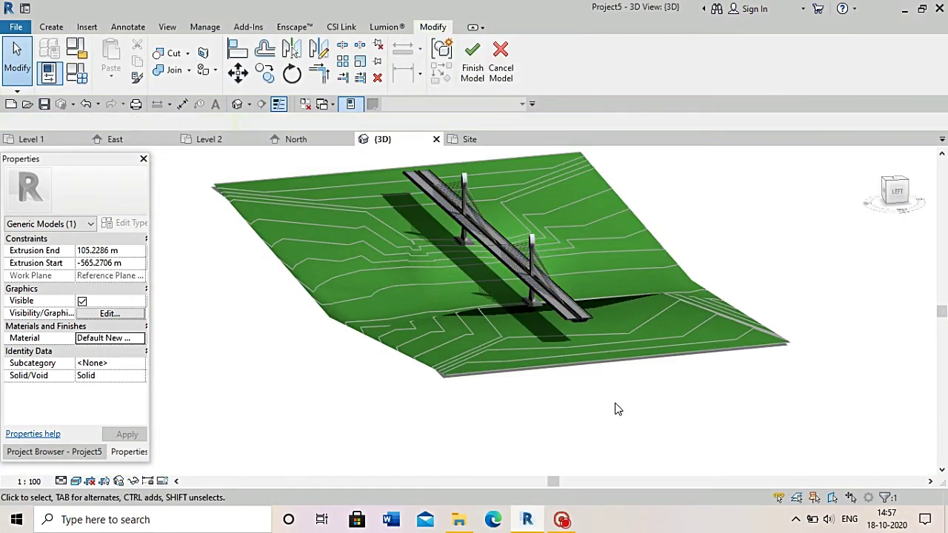
pyautogui.scroll(4, 585, 318)
pyautogui.click(472, 59)
pyautogui.scroll(2, 546, 330)
pyautogui.scroll(3, 590, 314)
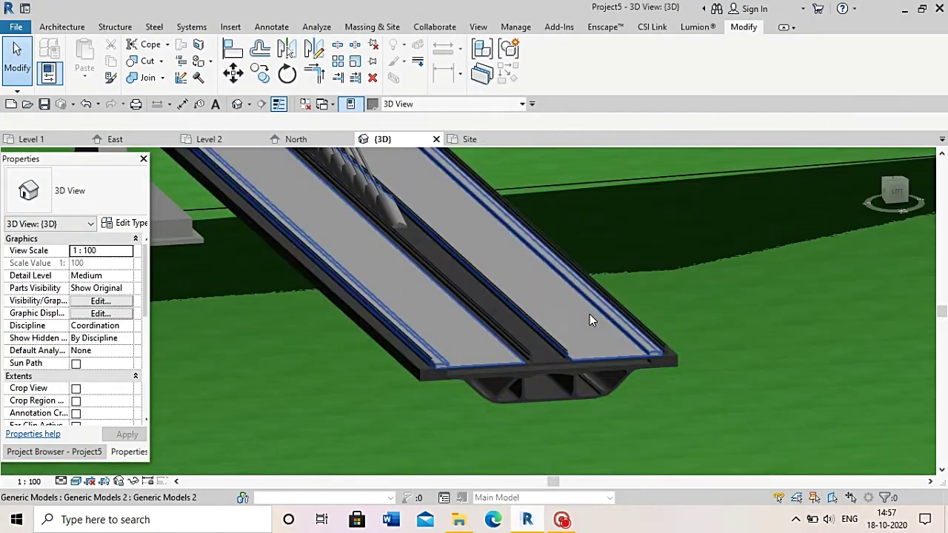
pyautogui.scroll(2, 590, 314)
# View the asphalt bridge deck and green grass terrain from the top
pyautogui.scroll(-2, 529, 272)
pyautogui.scroll(-2, 529, 272)
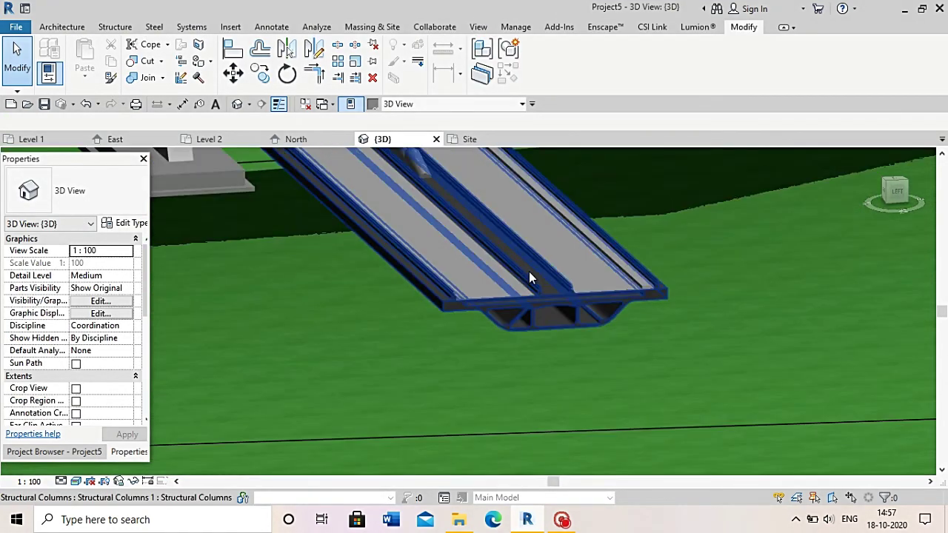
pyautogui.scroll(-3, 529, 272)
pyautogui.scroll(-2, 627, 439)
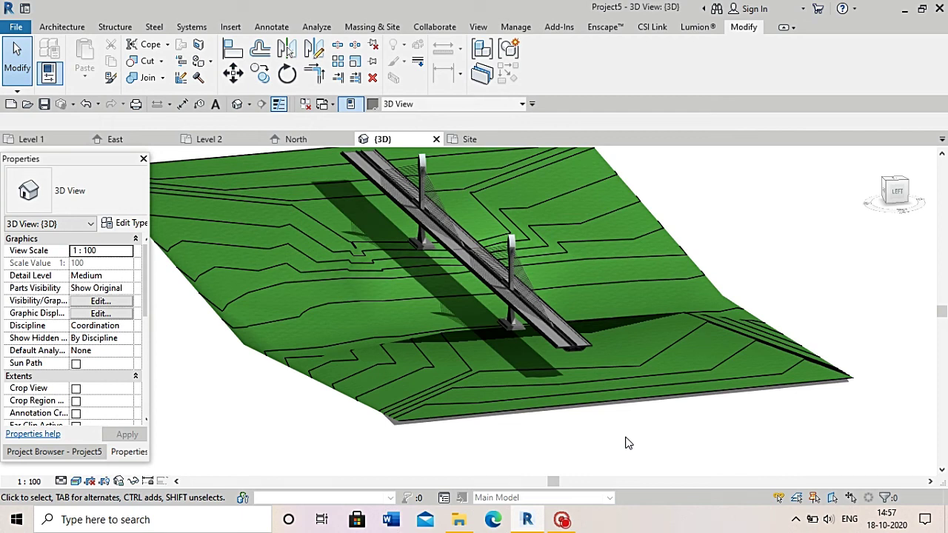
pyautogui.scroll(3, 440, 293)
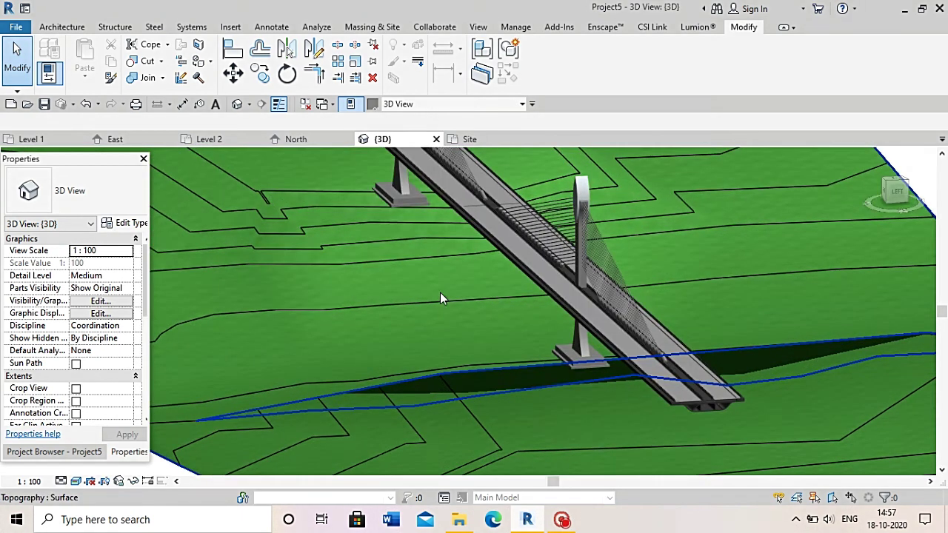
pyautogui.scroll(2, 601, 307)
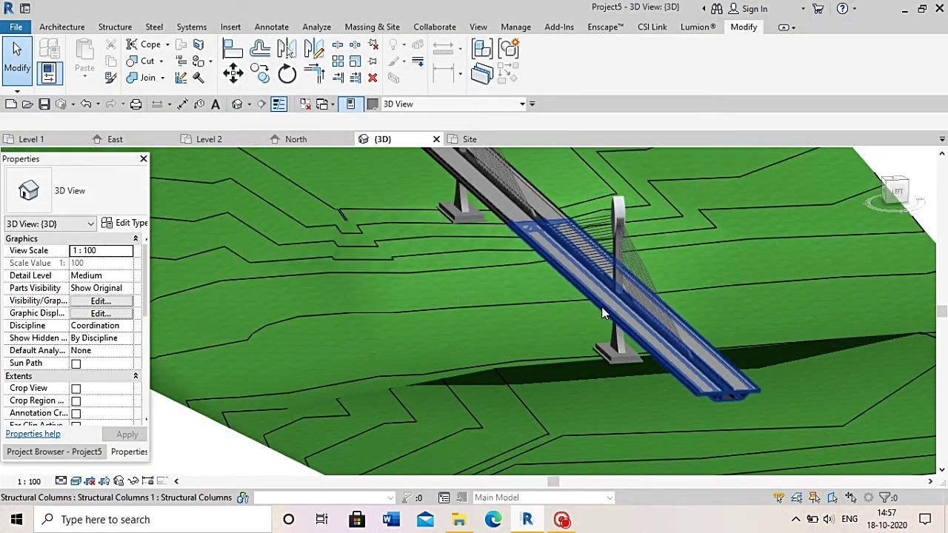
pyautogui.click(895, 185)
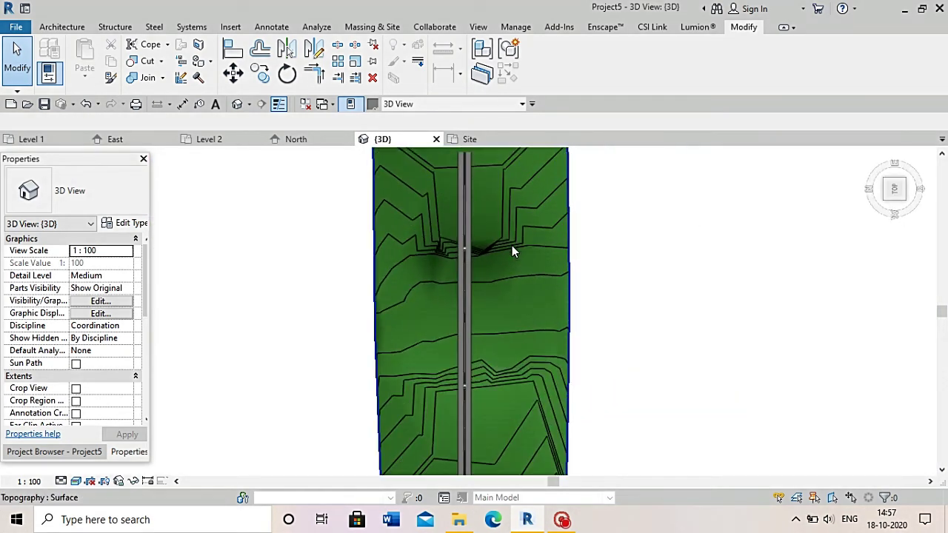
pyautogui.click(371, 27)
# Enter Split Surface mode on the grass toposurface and pick the Line draw tool
pyautogui.click(496, 68)
pyautogui.scroll(2, 411, 289)
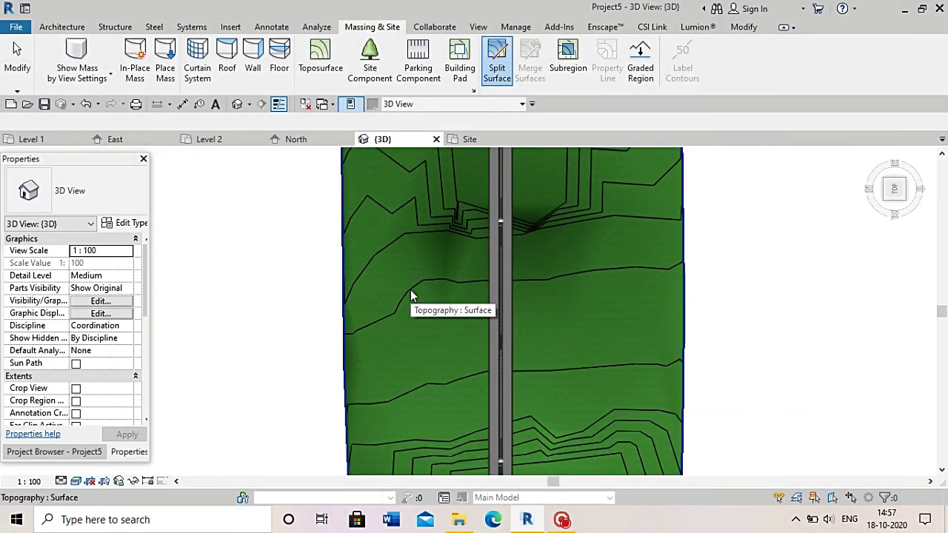
pyautogui.scroll(3, 410, 290)
pyautogui.click(393, 234)
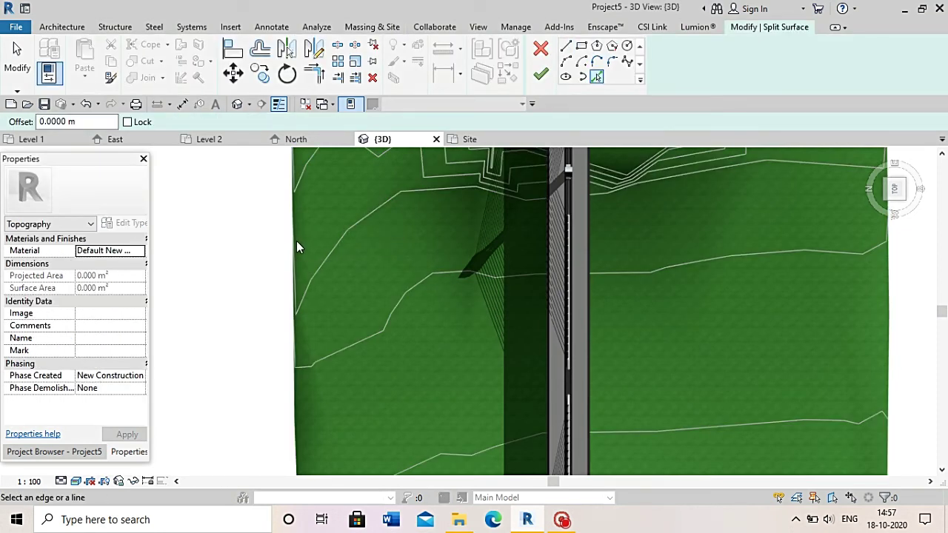
pyautogui.click(565, 46)
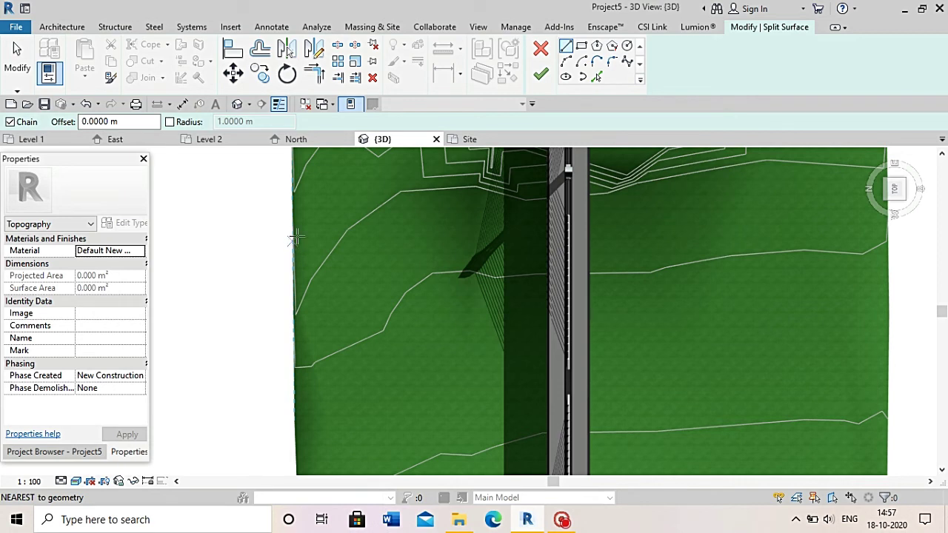
# Sketch a chain of boundary lines from the terrain's left side across the bridge road
pyautogui.click(295, 221)
pyautogui.click(343, 239)
pyautogui.click(406, 216)
pyautogui.click(457, 235)
pyautogui.click(506, 214)
pyautogui.click(567, 239)
pyautogui.click(596, 253)
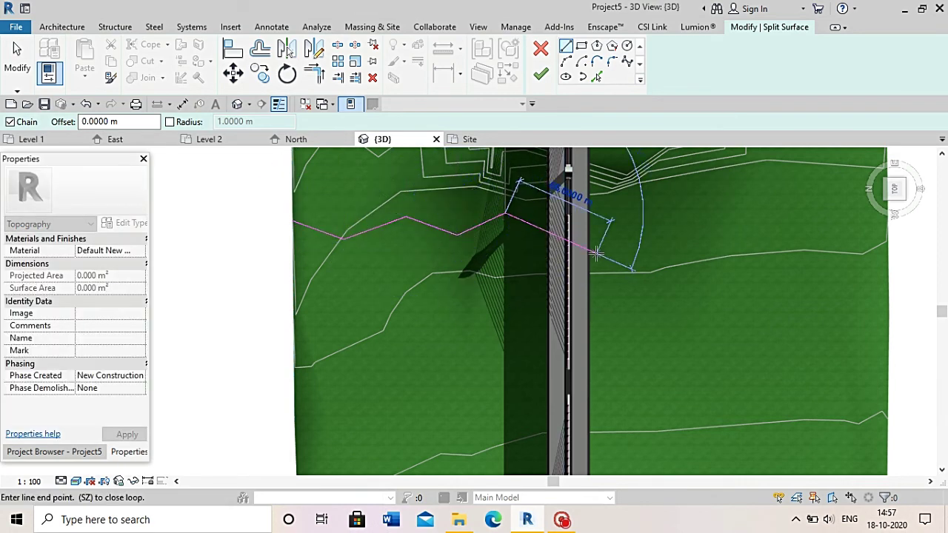
pyautogui.click(645, 219)
# Extend the boundary to the terrain's right edge, down the right side and back left
pyautogui.scroll(-4, 644, 220)
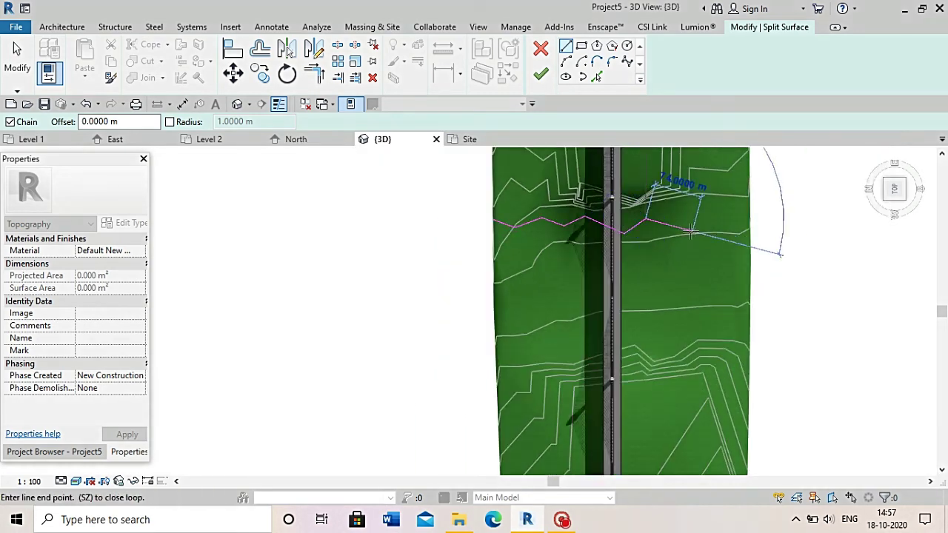
pyautogui.click(707, 199)
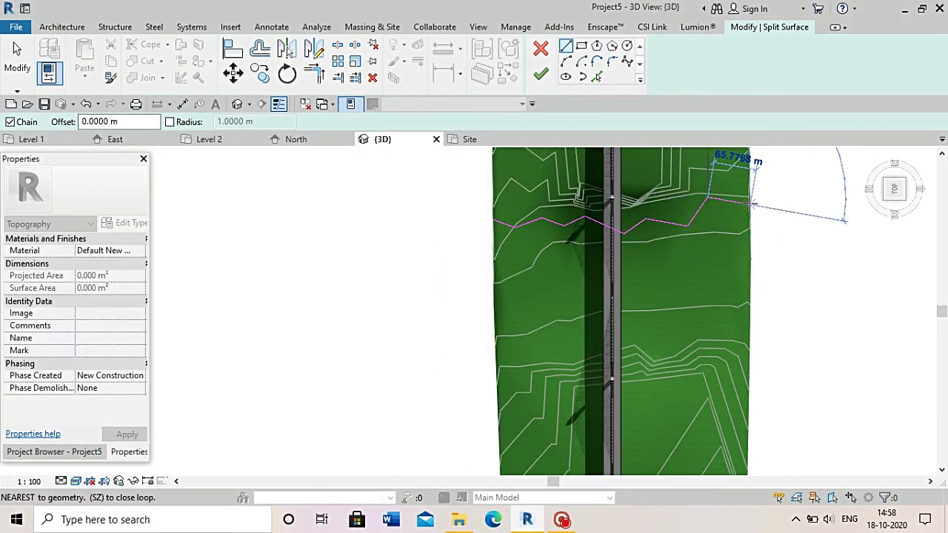
pyautogui.click(748, 204)
pyautogui.click(749, 325)
pyautogui.click(694, 331)
pyautogui.scroll(3, 638, 328)
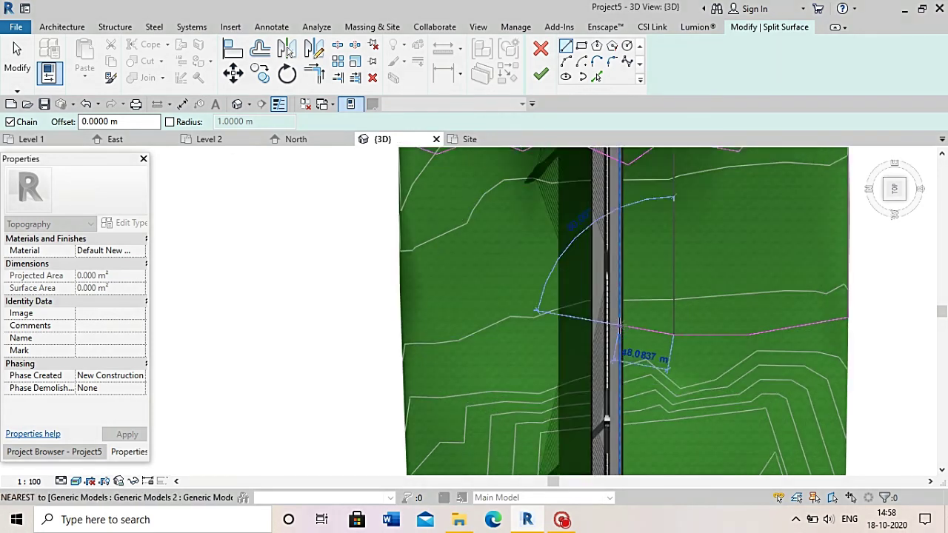
pyautogui.scroll(3, 593, 328)
pyautogui.keyDown('shift'); pyautogui.moveTo(552, 337); pyautogui.dragTo(564, 365, button='middle'); pyautogui.keyUp('shift')
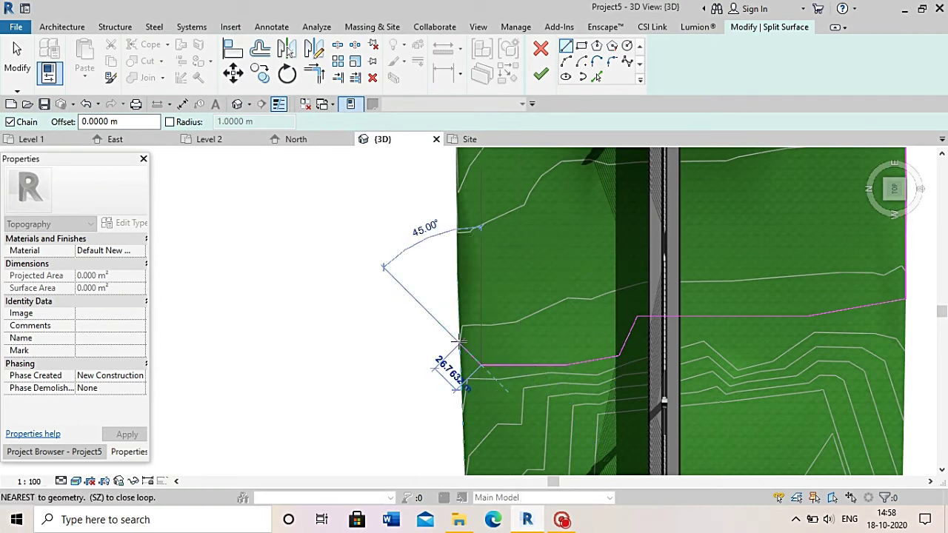
pyautogui.scroll(-5, 460, 226)
pyautogui.scroll(3, 460, 222)
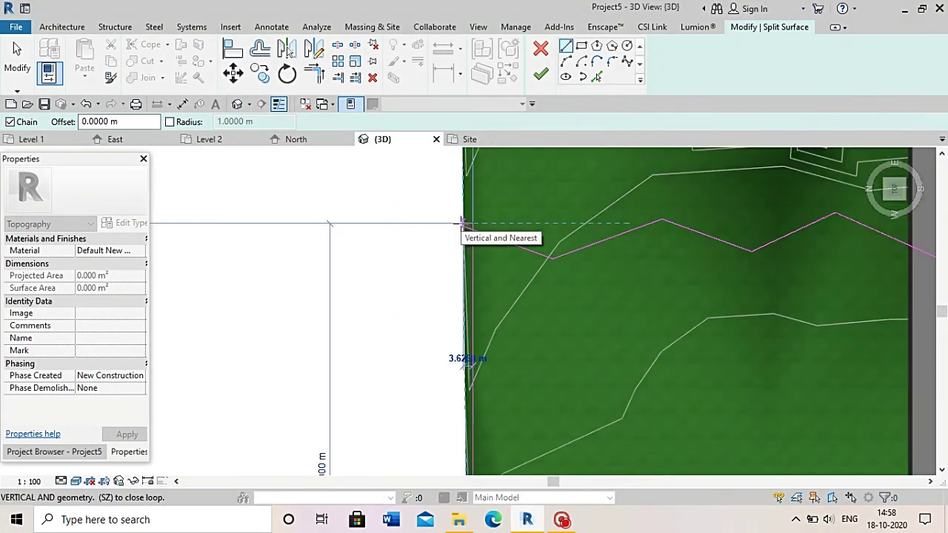
# Run Trim/Extend (TR), stretch the right boundary edge, and attempt to finish the split, dismissing the error
pyautogui.press('t')
pyautogui.press('r')
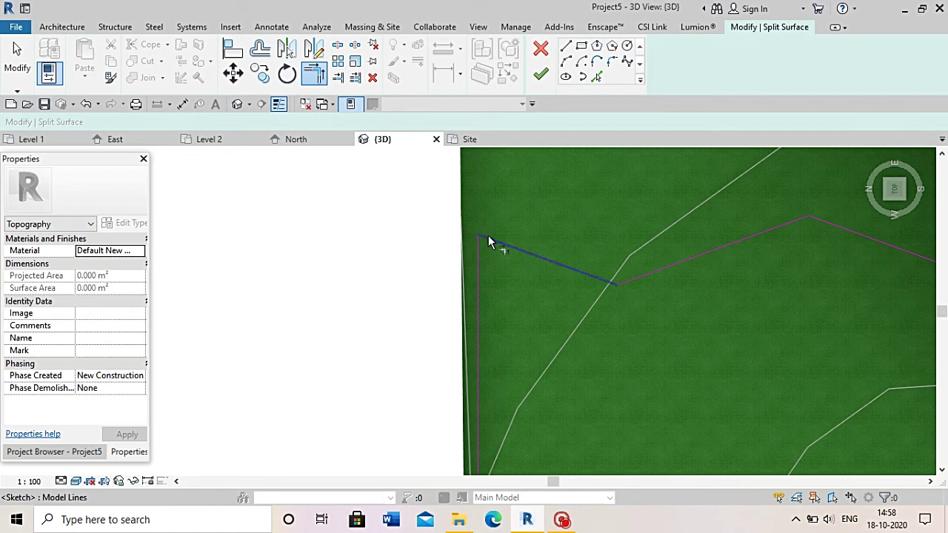
pyautogui.scroll(-3, 448, 218)
pyautogui.scroll(-3, 444, 218)
pyautogui.scroll(3, 658, 253)
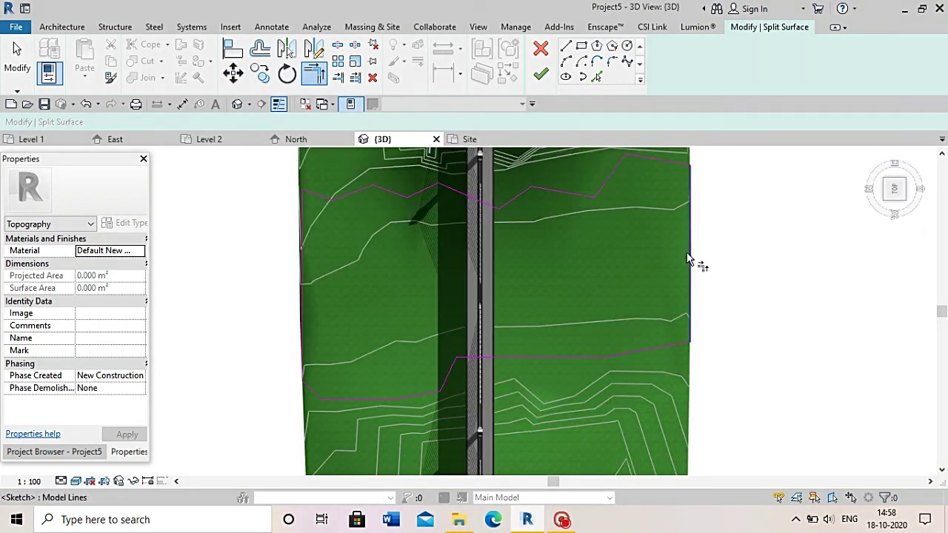
pyautogui.press('Escape')
pyautogui.click(689, 224)
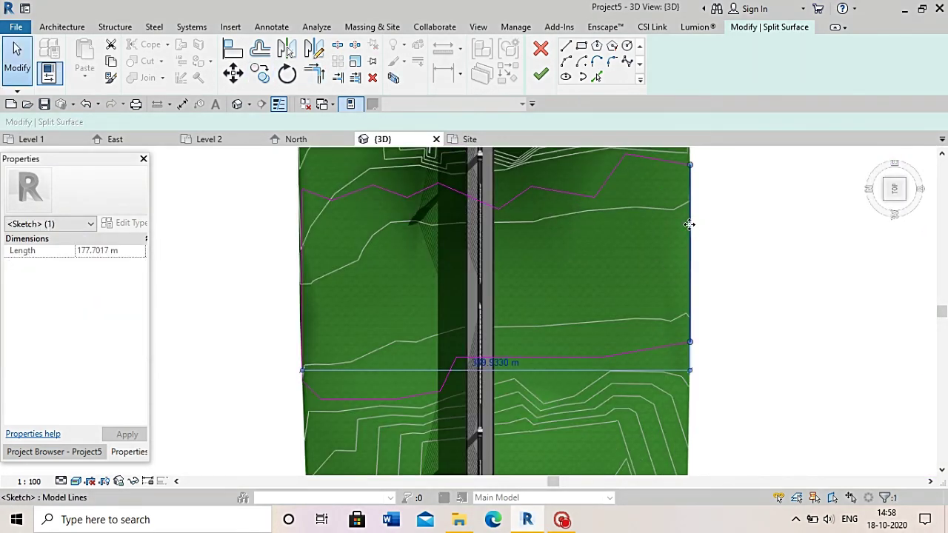
pyautogui.moveTo(680, 234); pyautogui.dragTo(685, 226)
pyautogui.click(541, 73)
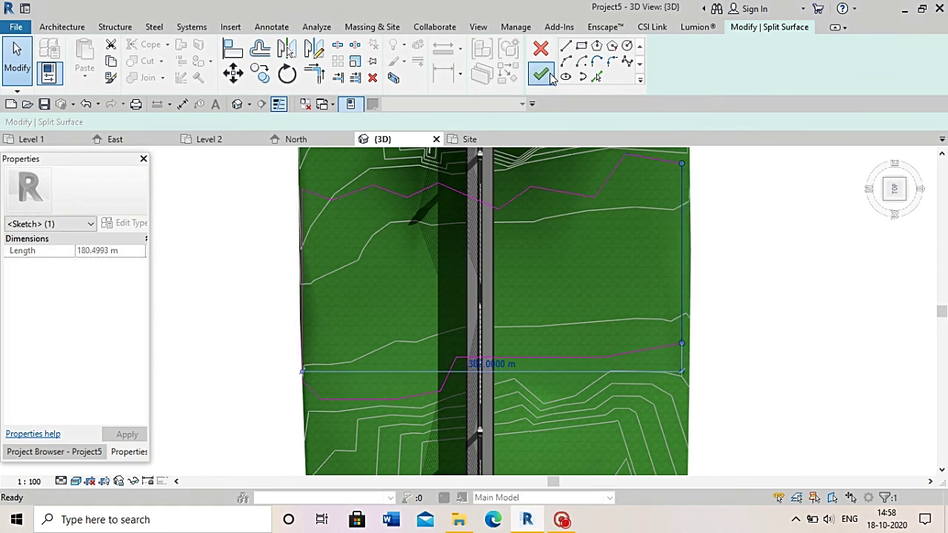
pyautogui.click(901, 482)
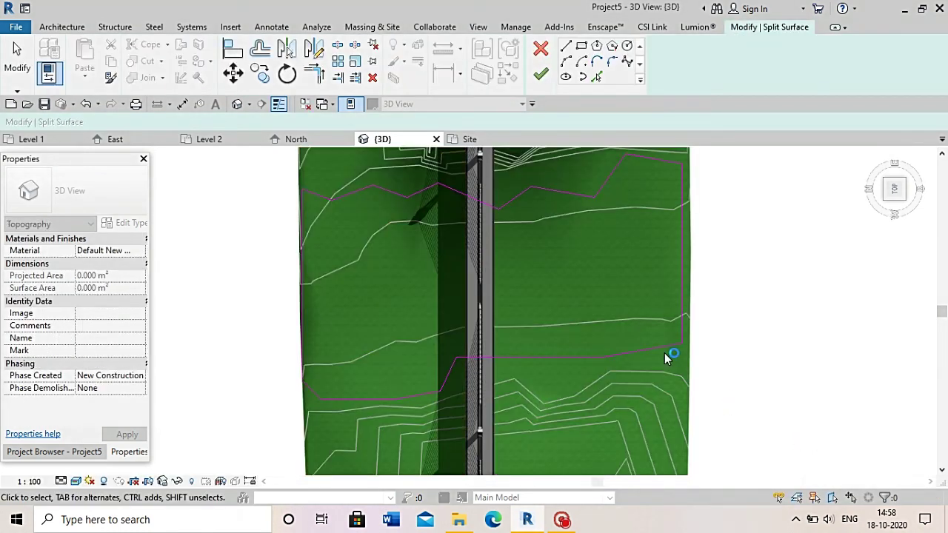
# Move the right and left boundary edges past the surface edges and retry, dismissing the error
pyautogui.click(681, 249)
pyautogui.moveTo(680, 247); pyautogui.dragTo(708, 248)
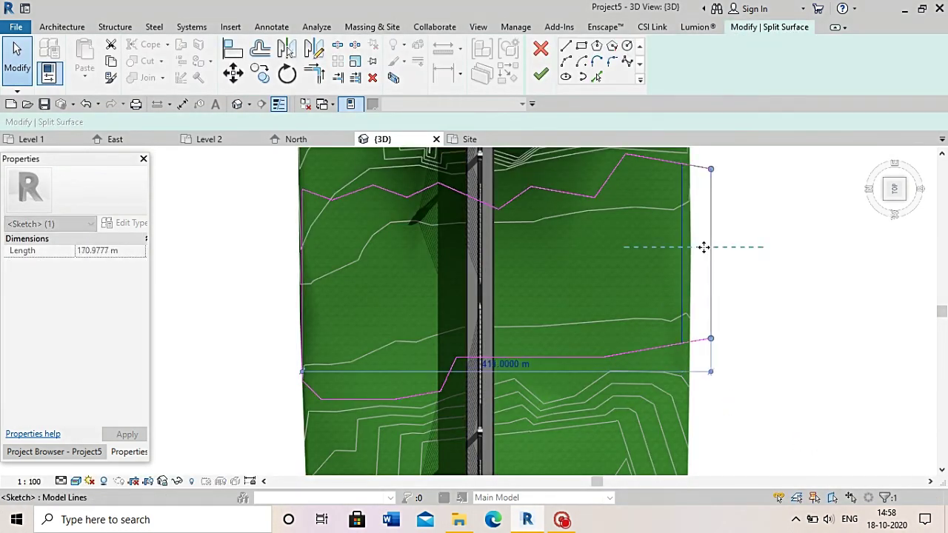
pyautogui.click(310, 285)
pyautogui.click(301, 278)
pyautogui.moveTo(301, 278); pyautogui.dragTo(284, 289)
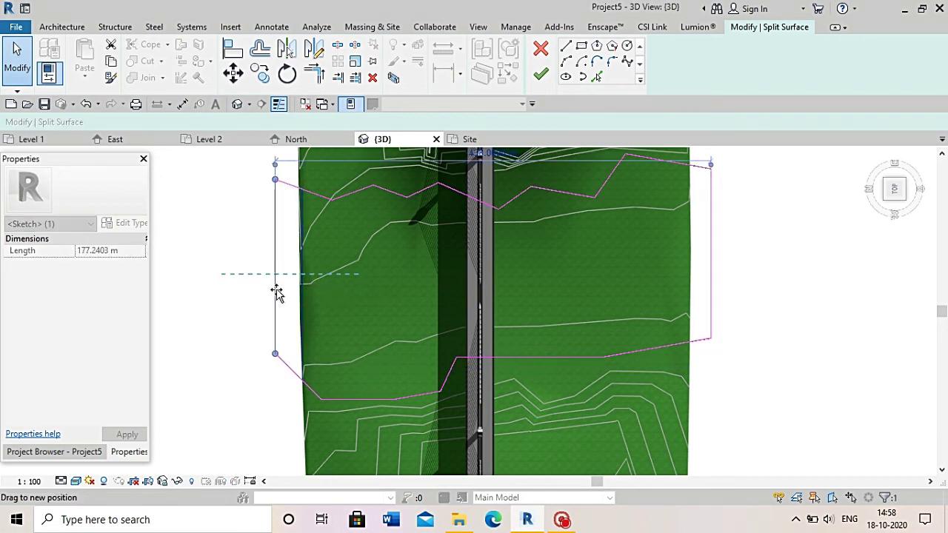
pyautogui.click(541, 74)
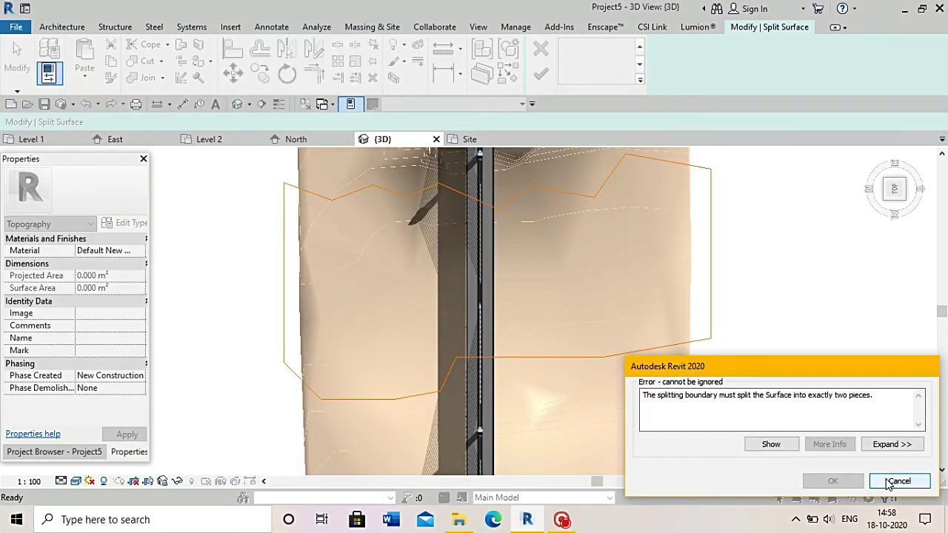
pyautogui.click(889, 482)
# Pull both edges back onto the terrain edges, finish the split, and select the new band piece
pyautogui.moveTo(709, 237); pyautogui.dragTo(672, 258)
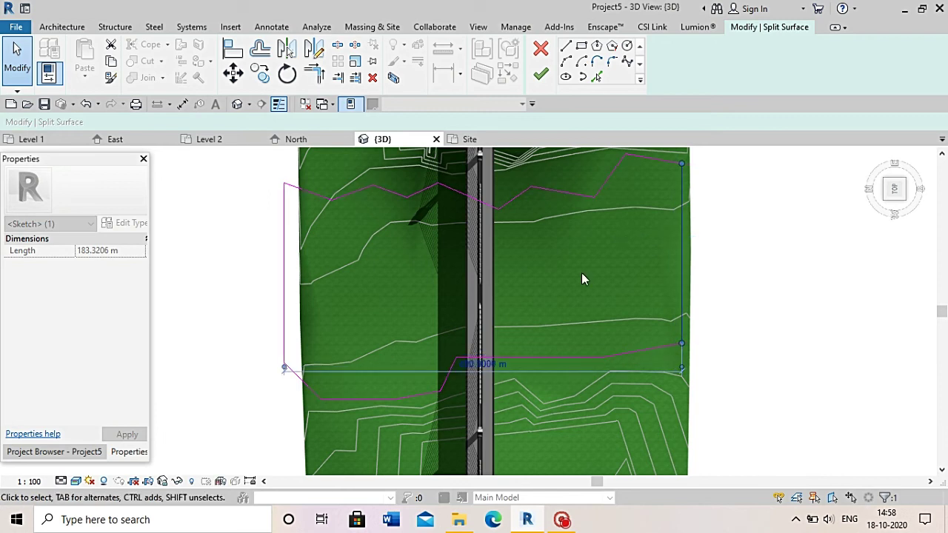
pyautogui.click(286, 289)
pyautogui.moveTo(285, 289); pyautogui.dragTo(306, 287)
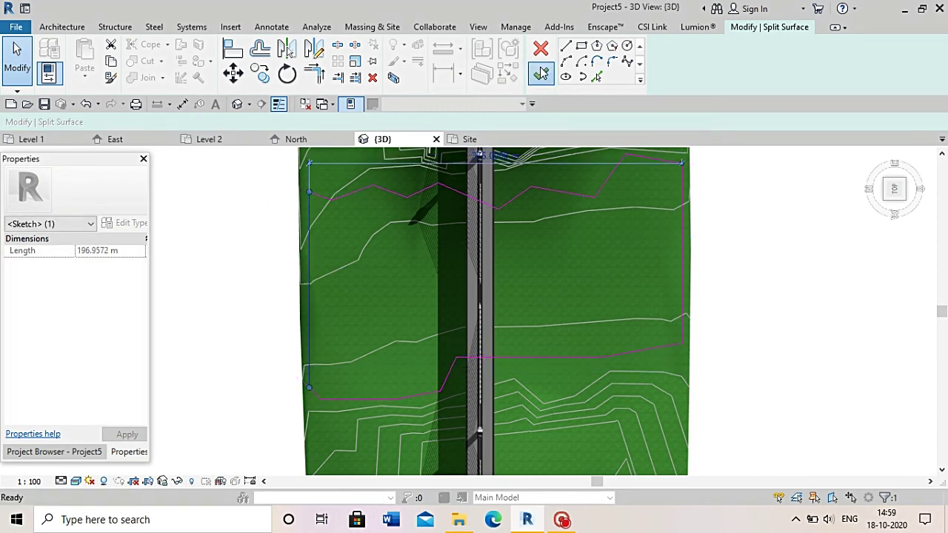
pyautogui.click(540, 74)
pyautogui.click(785, 314)
pyautogui.click(610, 277)
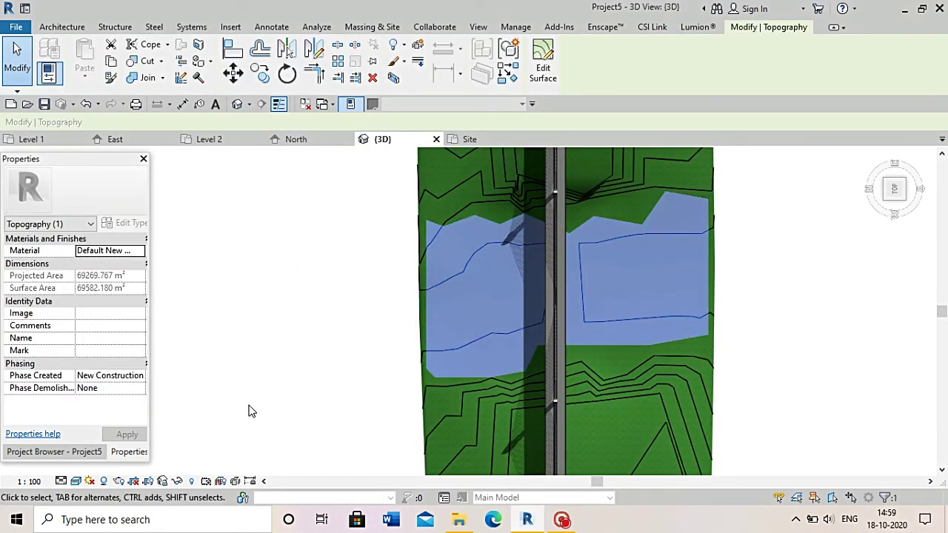
# Create a new material for the split surface from its Material property
pyautogui.click(125, 251)
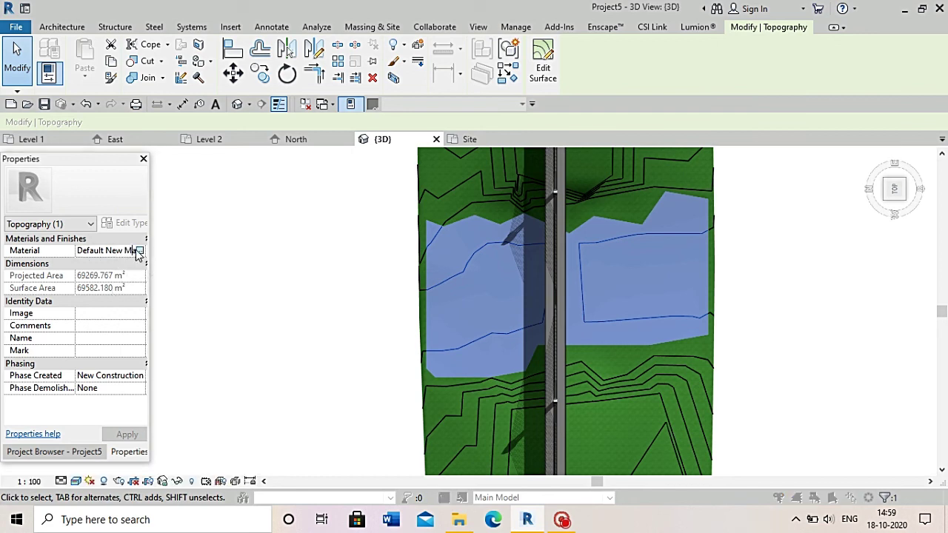
pyautogui.click(139, 250)
pyautogui.click(474, 408)
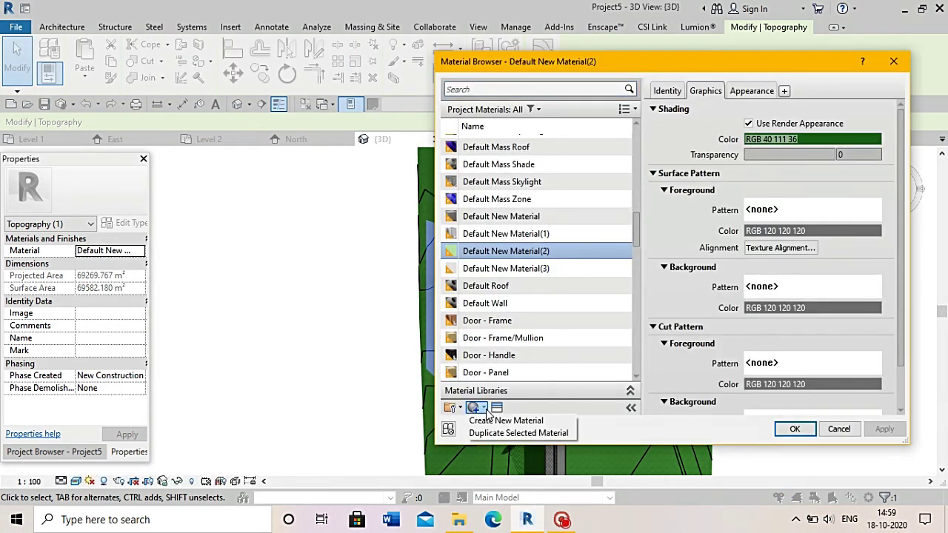
pyautogui.click(504, 424)
pyautogui.click(501, 408)
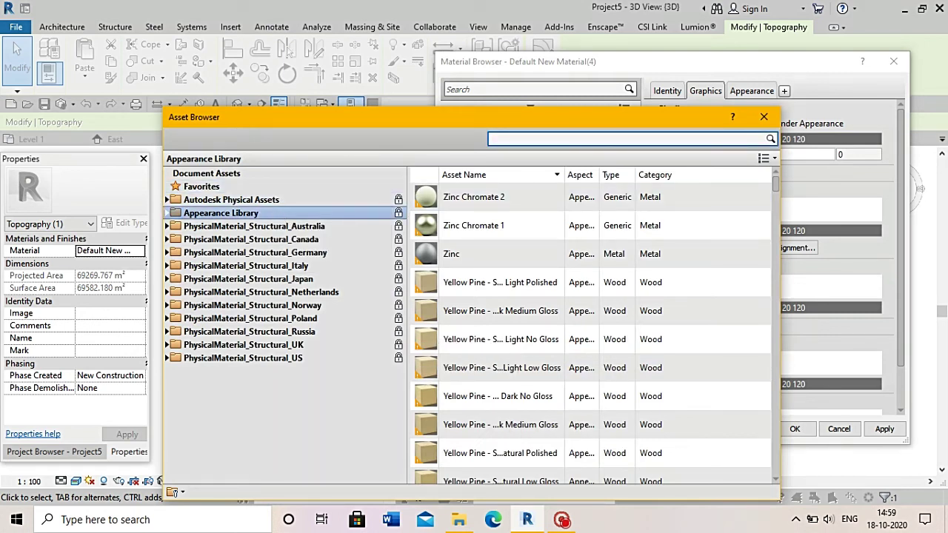
# Search the appearance library for sand, assign Sand - Natural Medium, and apply the material
pyautogui.write('sand')
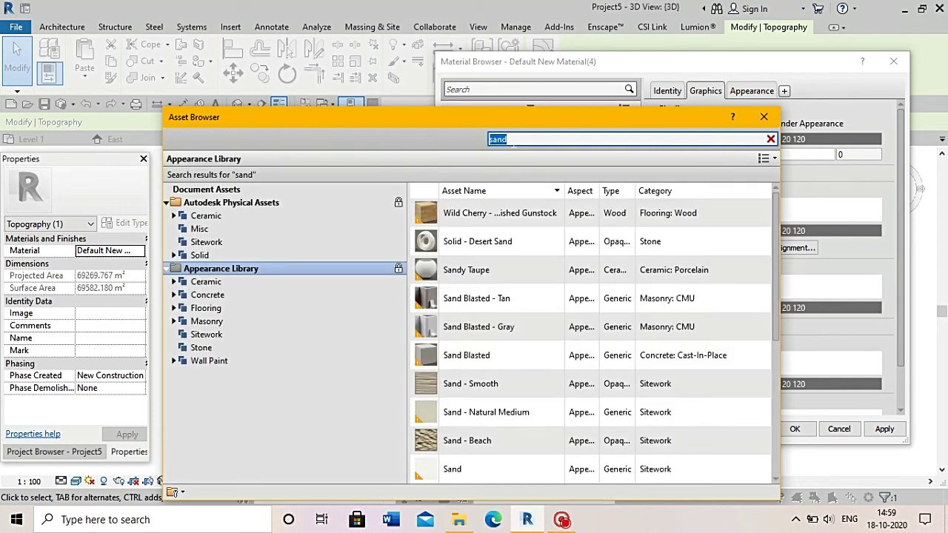
pyautogui.scroll(-3, 506, 313)
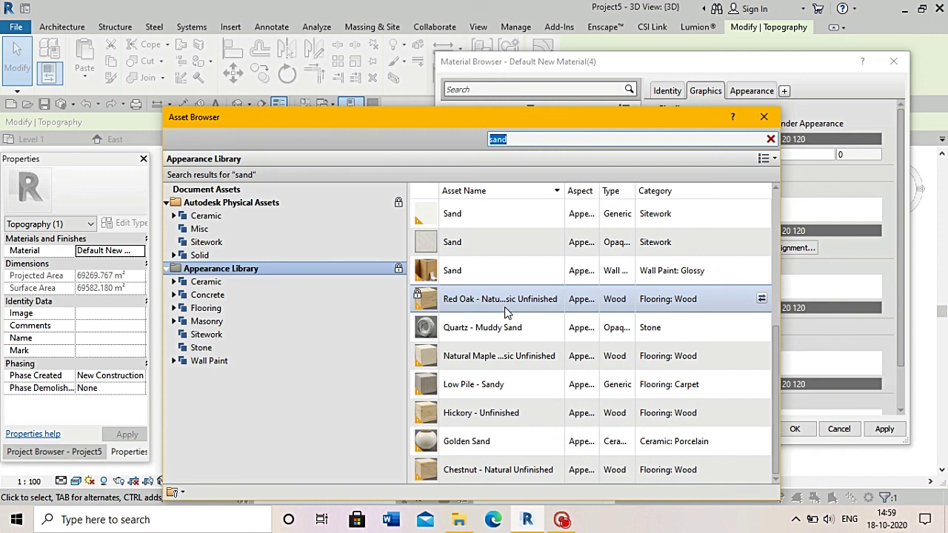
pyautogui.click(521, 355)
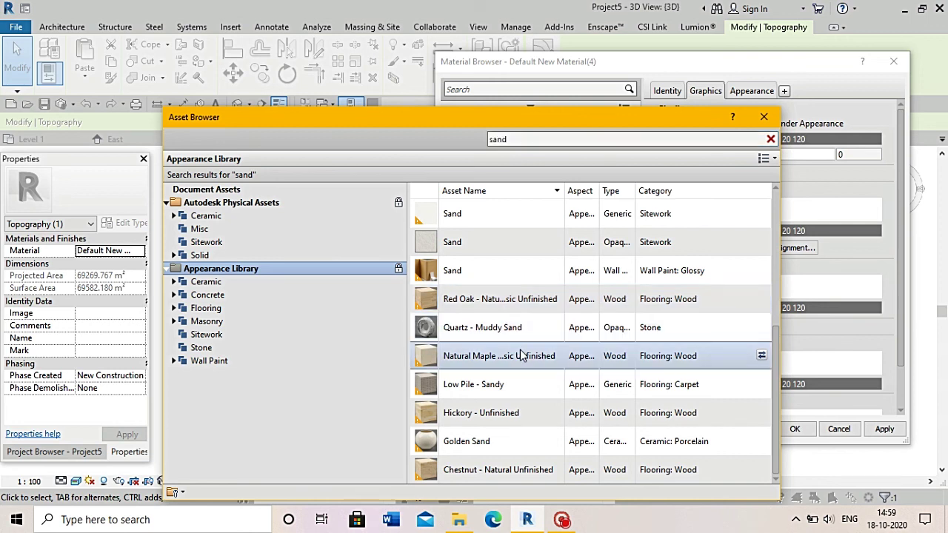
pyautogui.scroll(3, 510, 354)
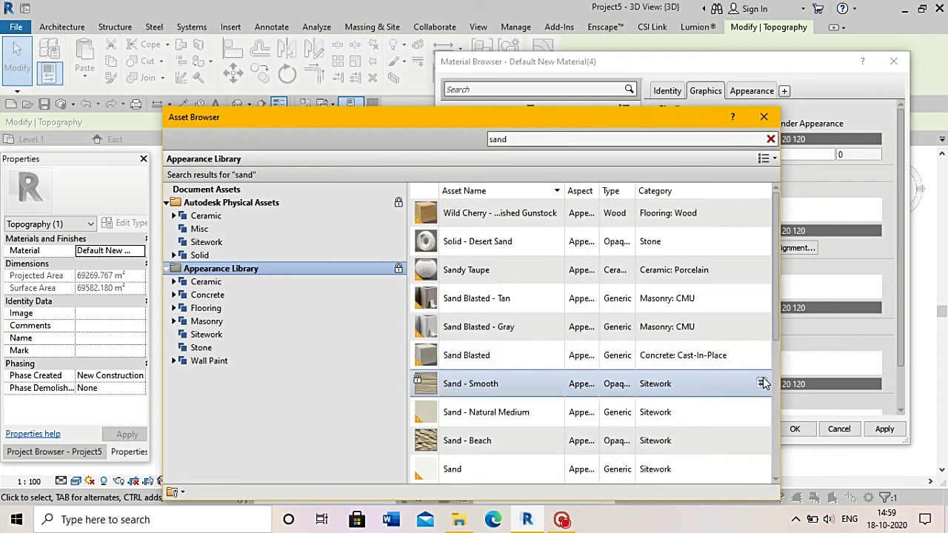
pyautogui.click(761, 383)
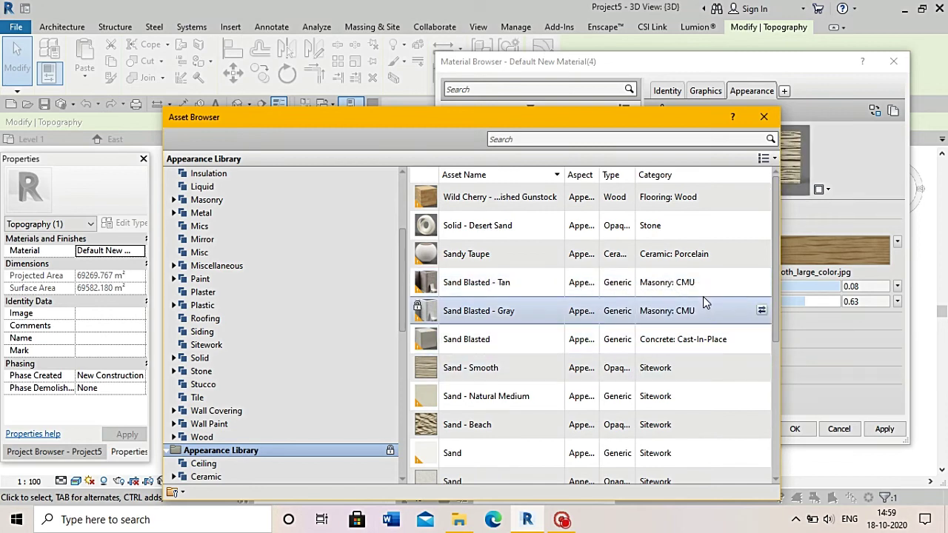
pyautogui.moveTo(601, 396)
pyautogui.click(762, 397)
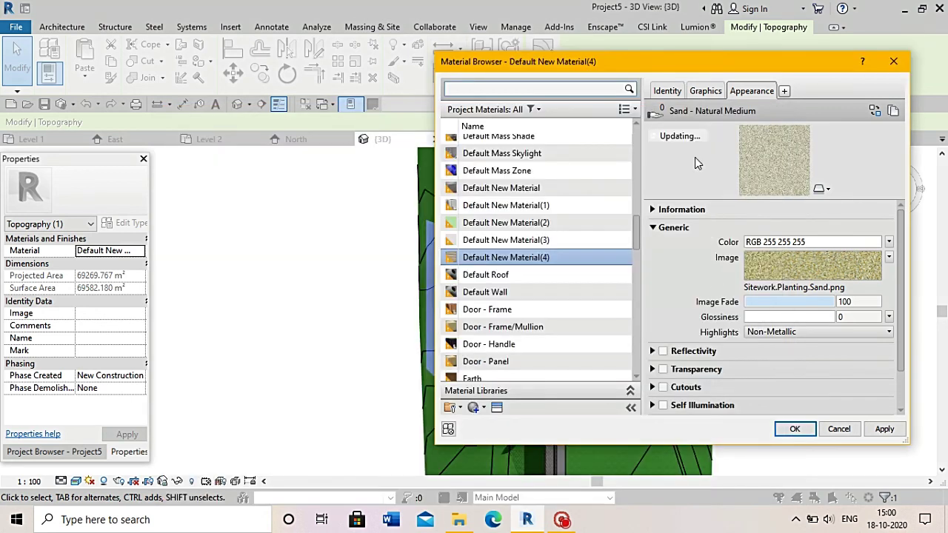
pyautogui.click(702, 91)
pyautogui.click(795, 429)
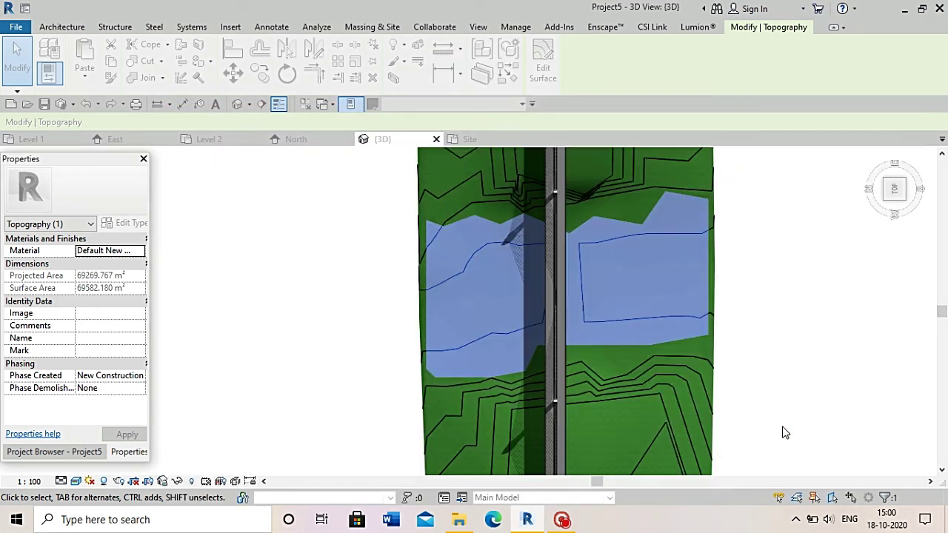
# Use Model In-Place with the Generic Models category, accepting the name Generic Models 4
pyautogui.click(779, 322)
pyautogui.scroll(3, 676, 288)
pyautogui.scroll(-1, 676, 291)
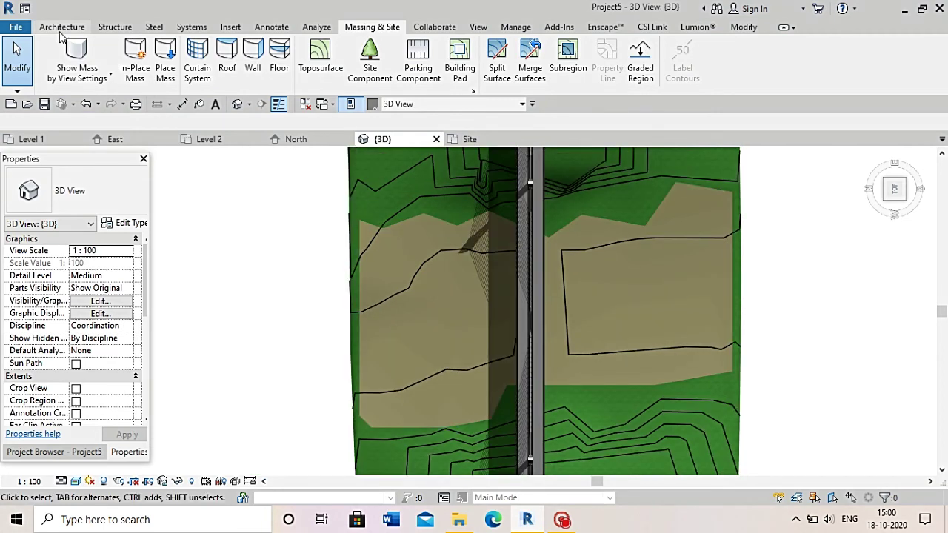
pyautogui.click(63, 26)
pyautogui.click(158, 71)
pyautogui.click(174, 131)
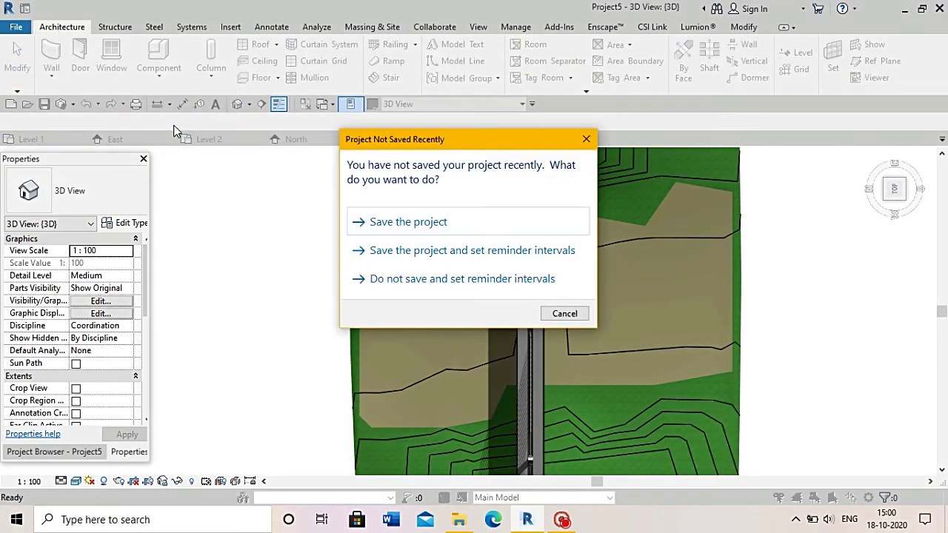
pyautogui.click(556, 314)
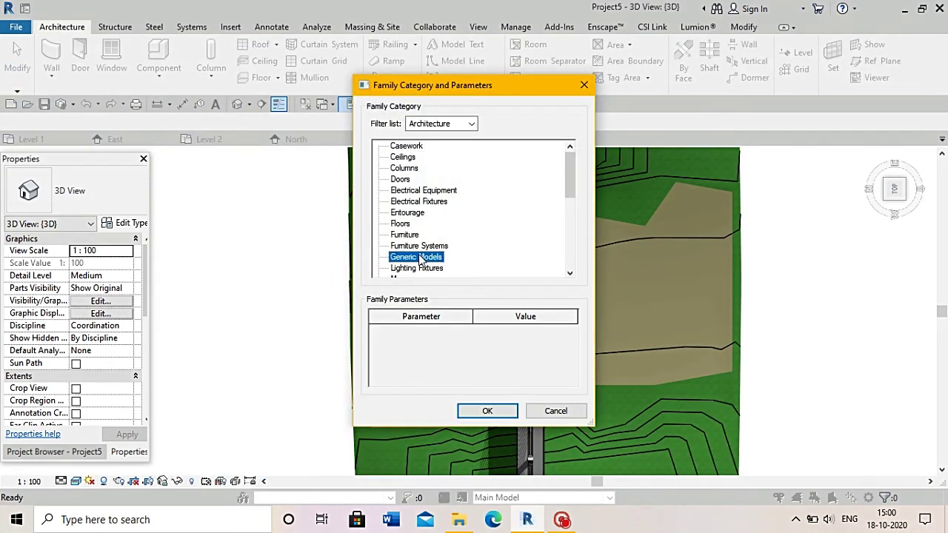
pyautogui.click(482, 407)
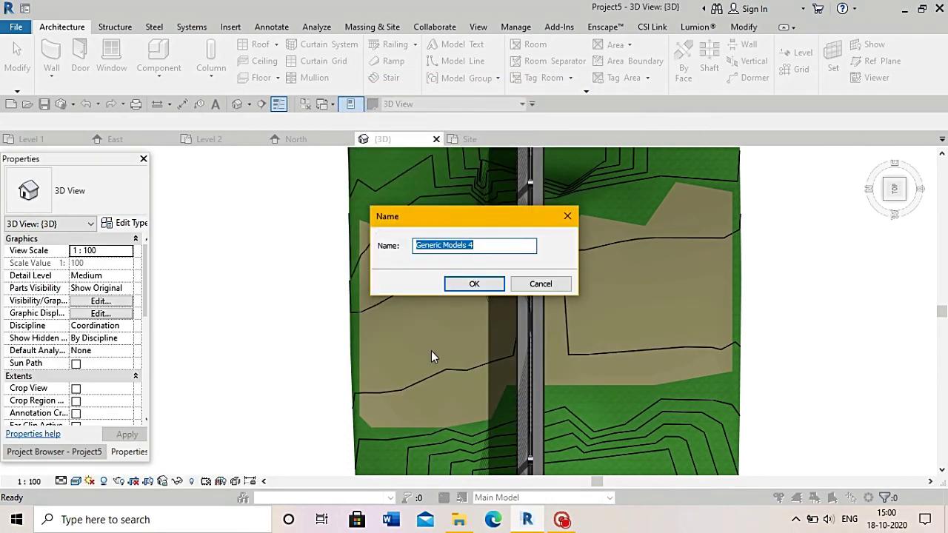
pyautogui.click(474, 283)
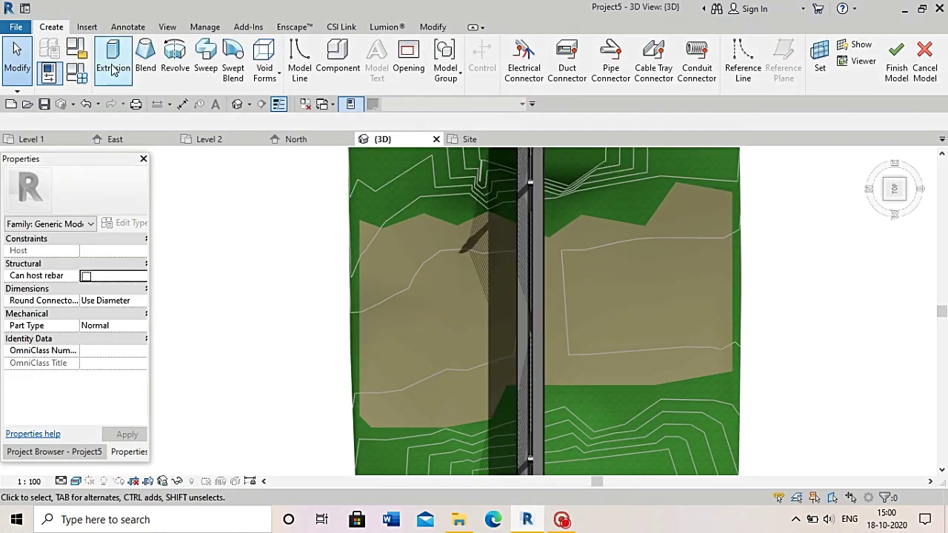
# Sketch a rectangular extrusion across the valley and finish the sketch
pyautogui.click(113, 69)
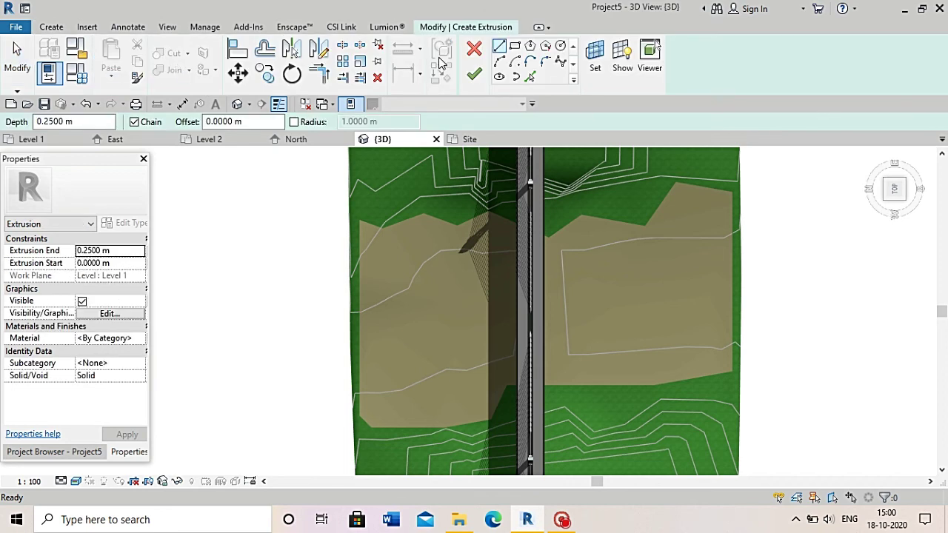
pyautogui.click(317, 216)
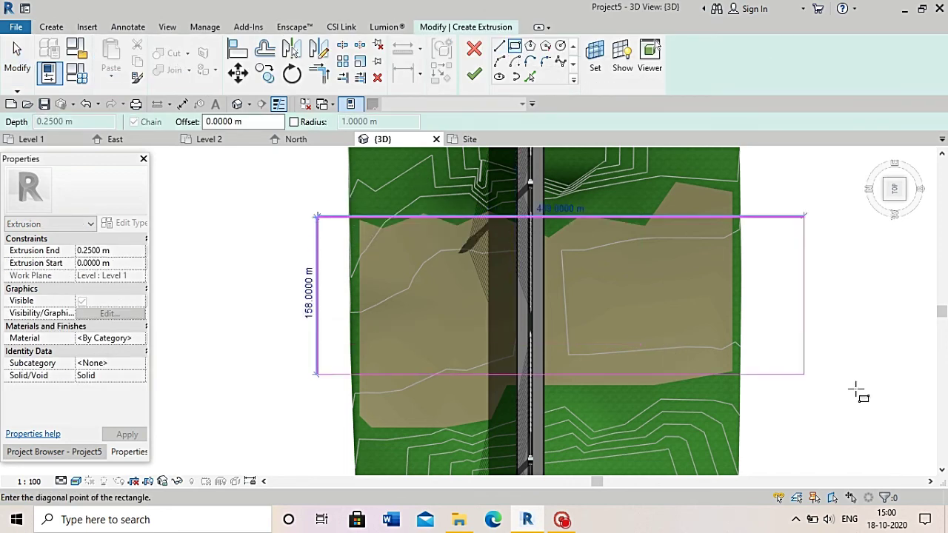
pyautogui.click(765, 365)
pyautogui.click(479, 80)
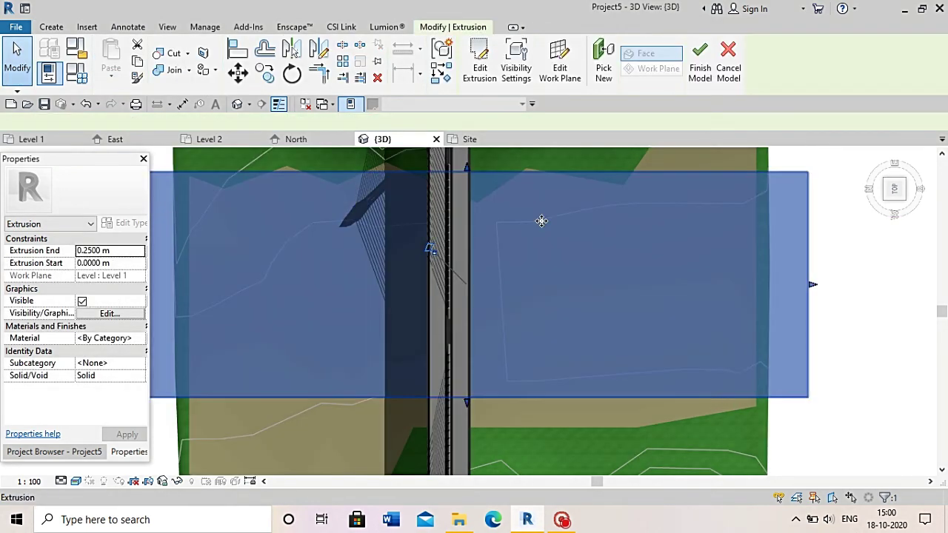
pyautogui.keyDown('shift'); pyautogui.moveTo(539, 218); pyautogui.dragTo(870, 194, button='middle'); pyautogui.keyUp('shift')
# In Back view, stretch the box's sides to the towers and adjust its top and bottom
pyautogui.click(870, 194)
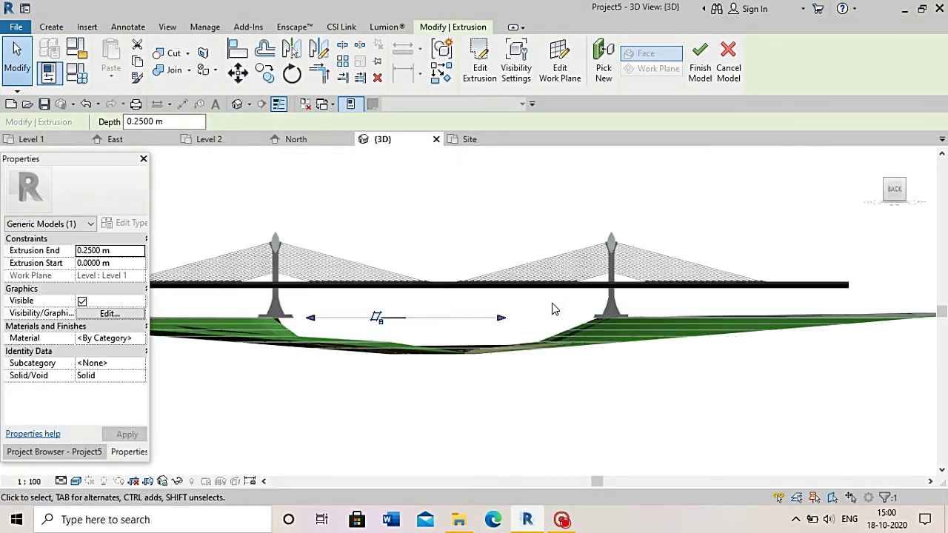
pyautogui.click(546, 203)
pyautogui.click(417, 314)
pyautogui.moveTo(409, 317)
pyautogui.mouseDown()
pyautogui.moveTo(418, 368)
pyautogui.moveTo(408, 313)
pyautogui.mouseUp()
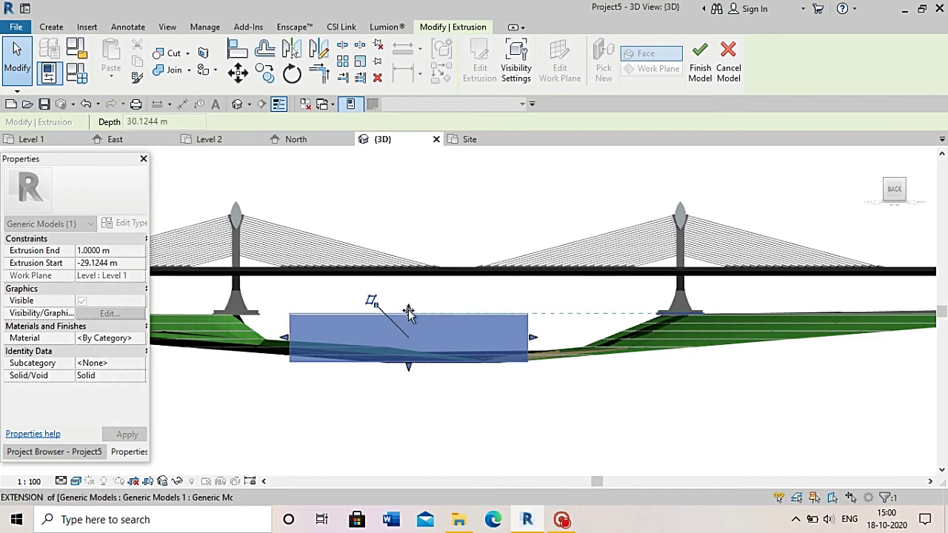
pyautogui.moveTo(532, 339); pyautogui.dragTo(656, 339)
pyautogui.moveTo(474, 311); pyautogui.dragTo(474, 328)
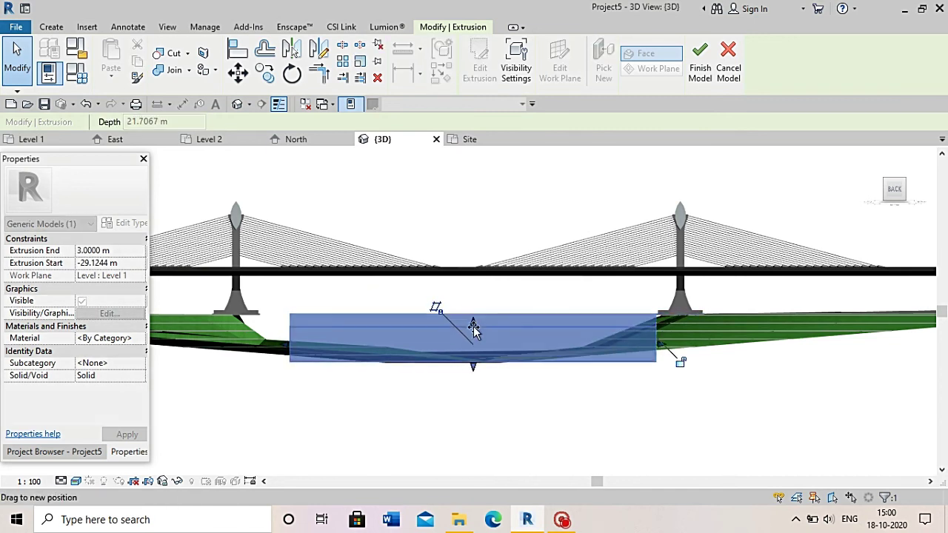
pyautogui.moveTo(285, 338); pyautogui.dragTo(244, 346)
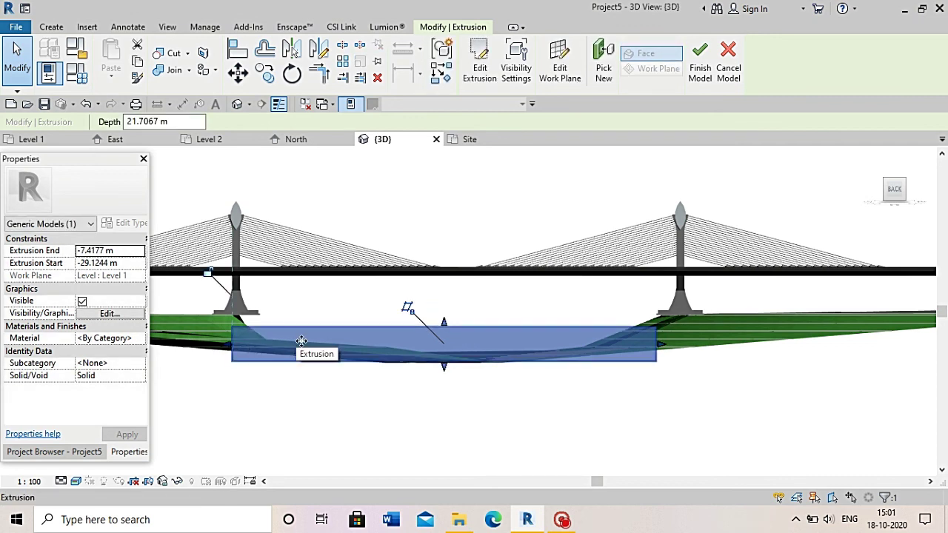
pyautogui.moveTo(443, 368); pyautogui.dragTo(442, 353)
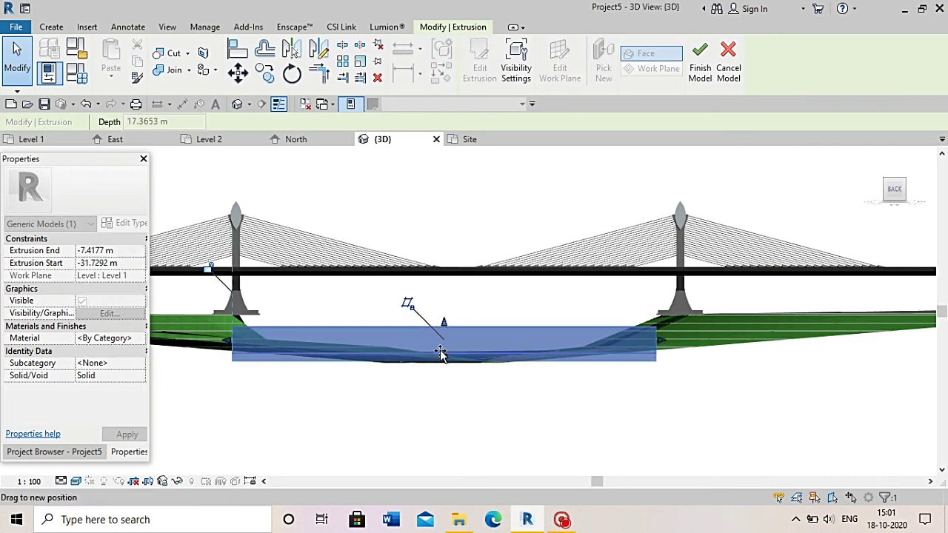
pyautogui.click(453, 397)
# Deepen the box's bottom below the ground, spanning -31.7292 m to -7.4177 m, and view from the top
pyautogui.scroll(3, 461, 342)
pyautogui.click(448, 348)
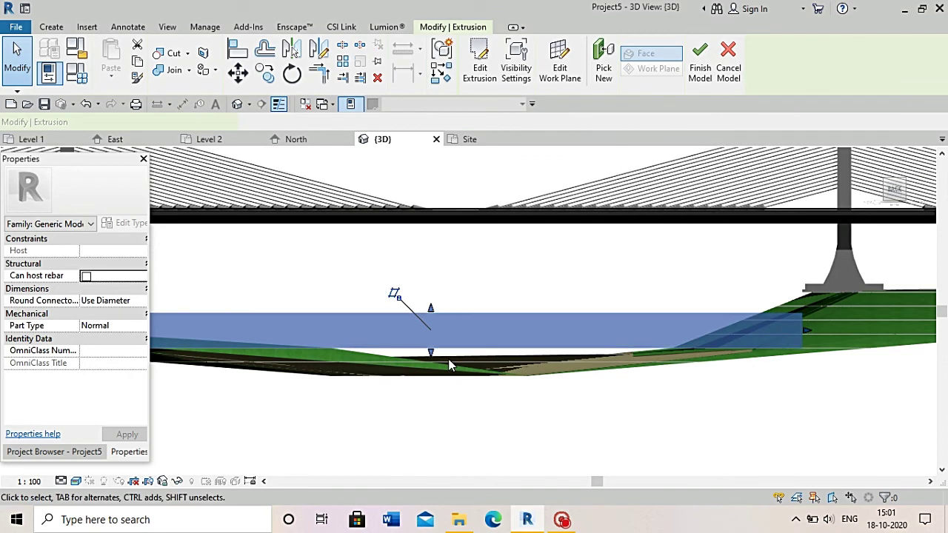
pyautogui.moveTo(434, 355); pyautogui.dragTo(435, 378)
pyautogui.click(558, 423)
pyautogui.scroll(-5, 559, 424)
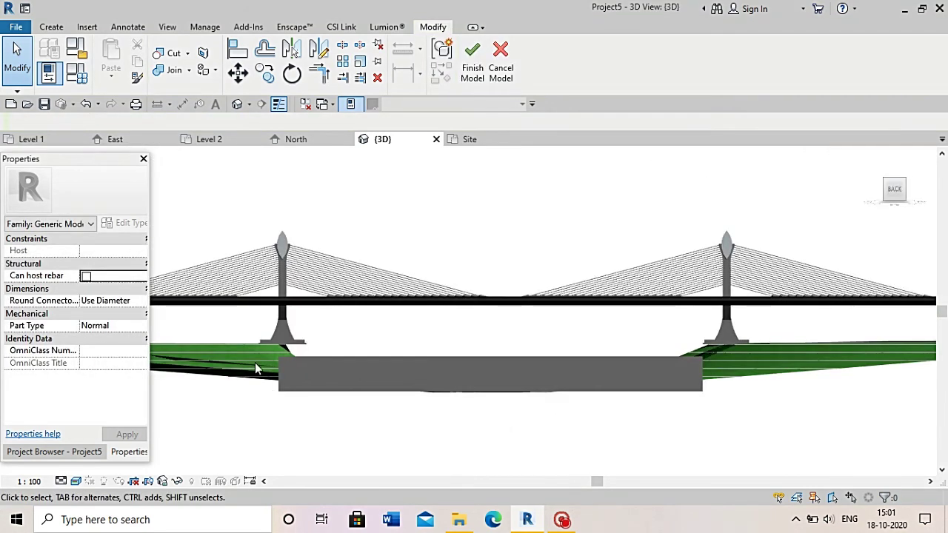
pyautogui.click(898, 173)
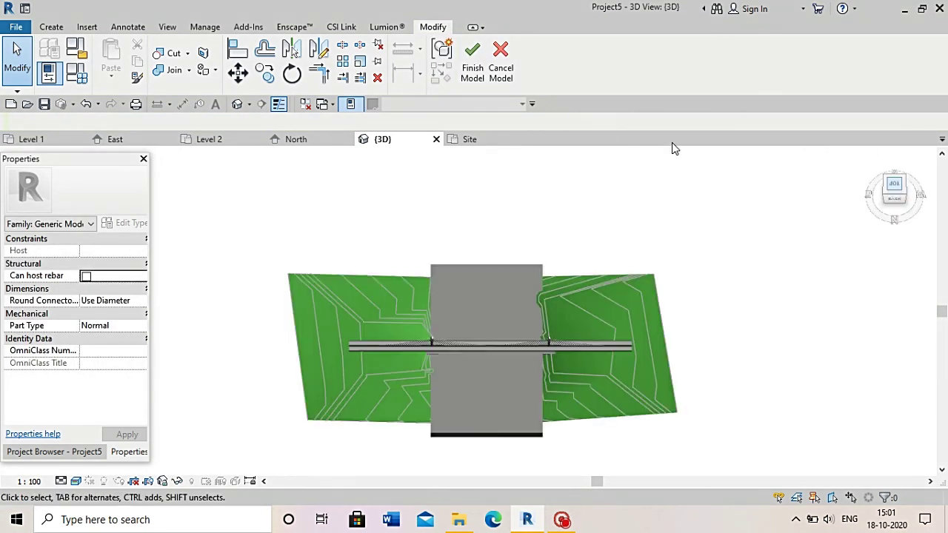
# Create a new material for the valley box from its Material property
pyautogui.click(474, 342)
pyautogui.click(116, 340)
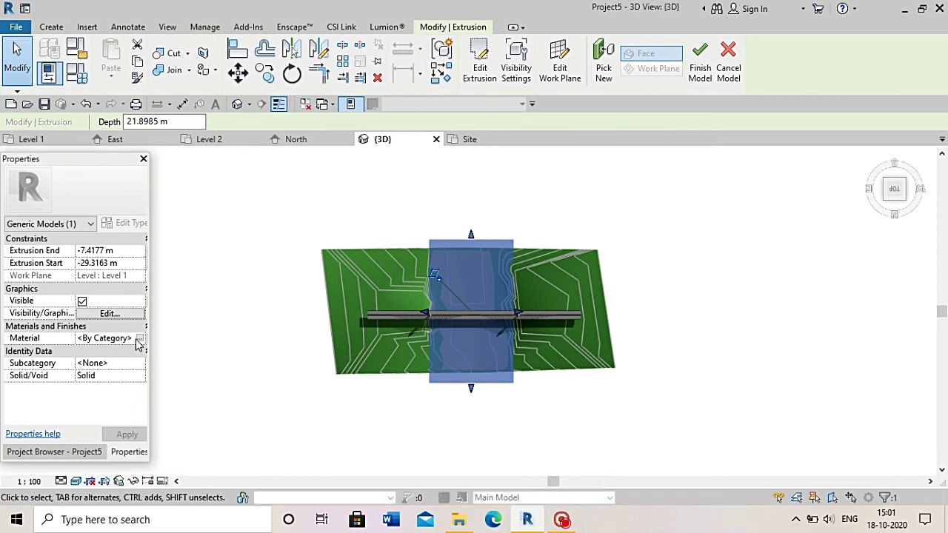
pyautogui.click(139, 339)
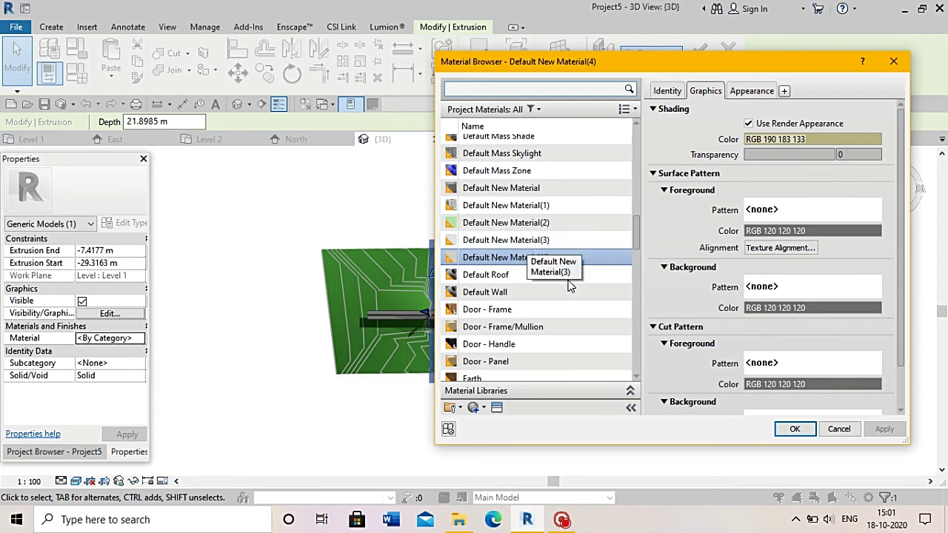
pyautogui.scroll(-1, 572, 291)
pyautogui.click(483, 407)
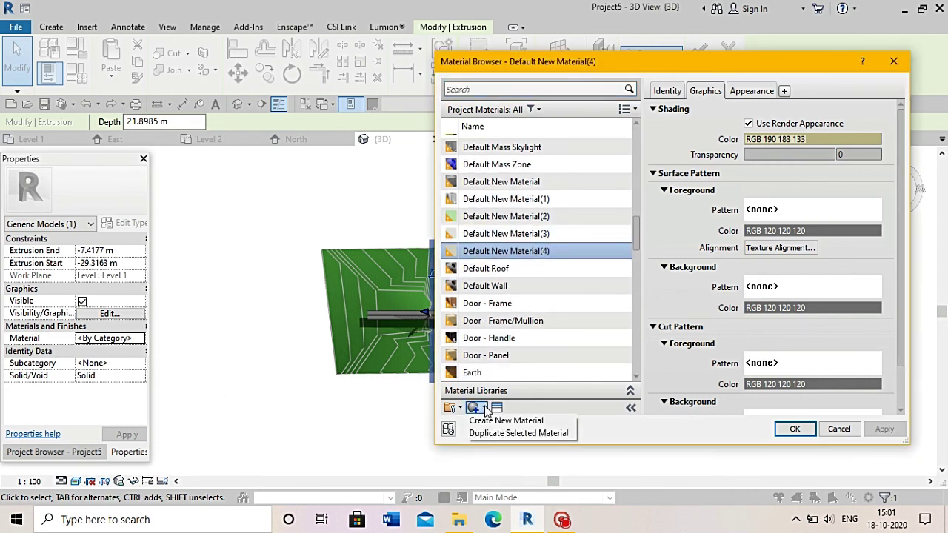
pyautogui.click(492, 425)
# Assign the Water - Clear appearance, enable Use Render Appearance for shading, and confirm
pyautogui.click(496, 407)
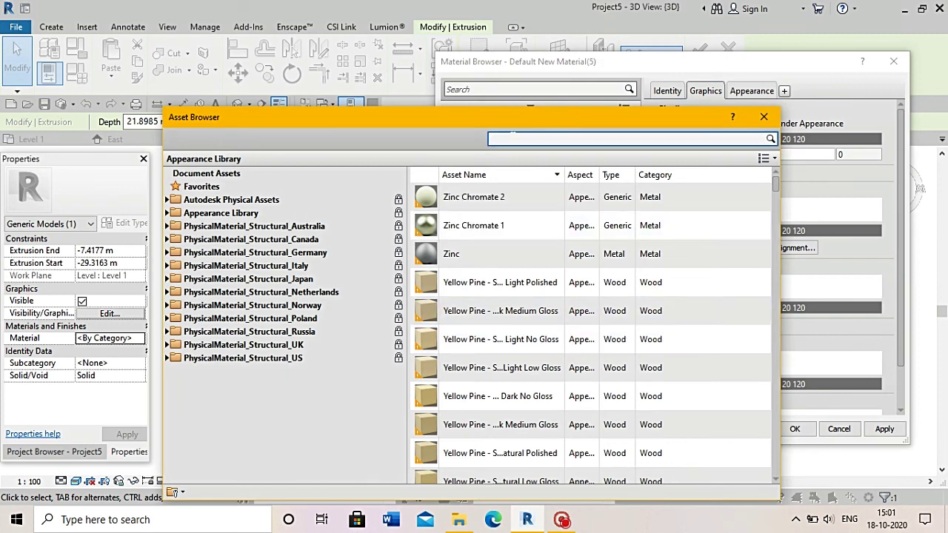
pyautogui.write('water')
pyautogui.press('Return')
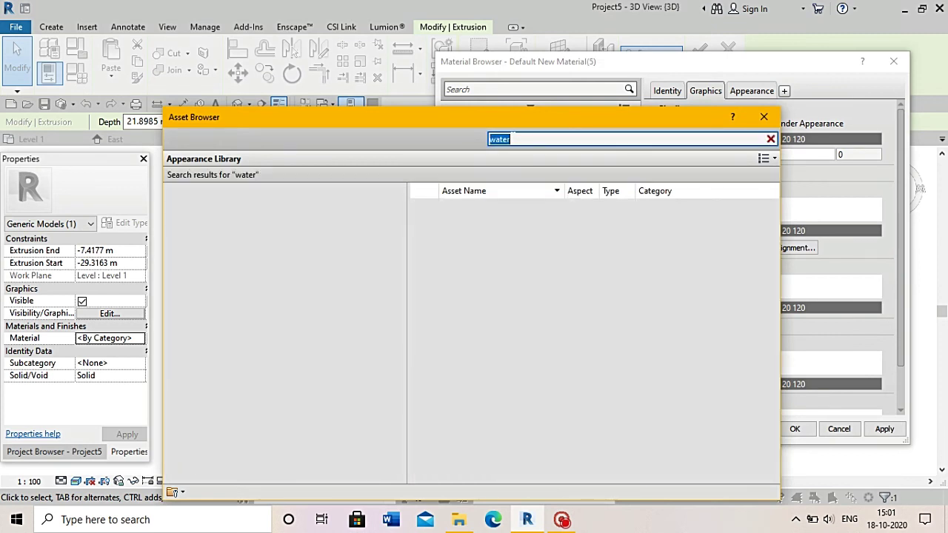
pyautogui.click(770, 212)
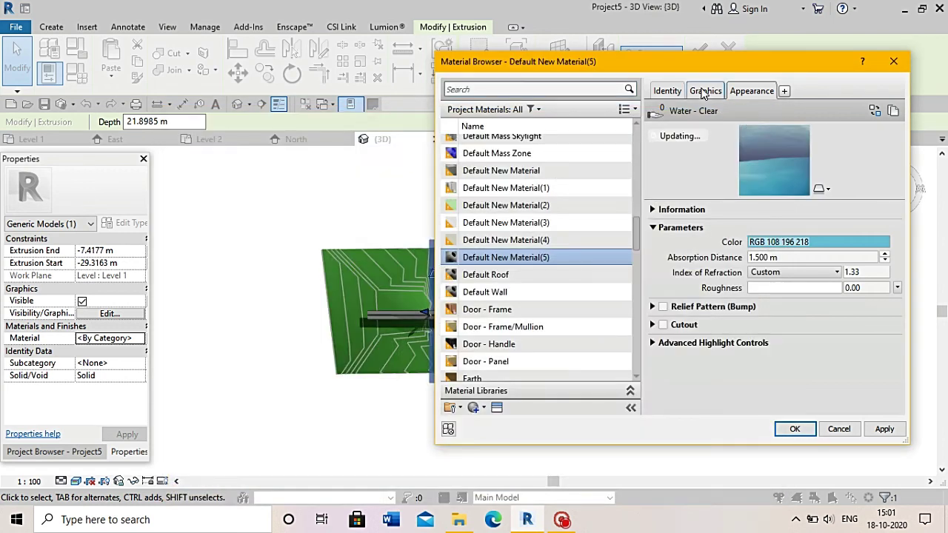
pyautogui.click(704, 91)
pyautogui.click(748, 124)
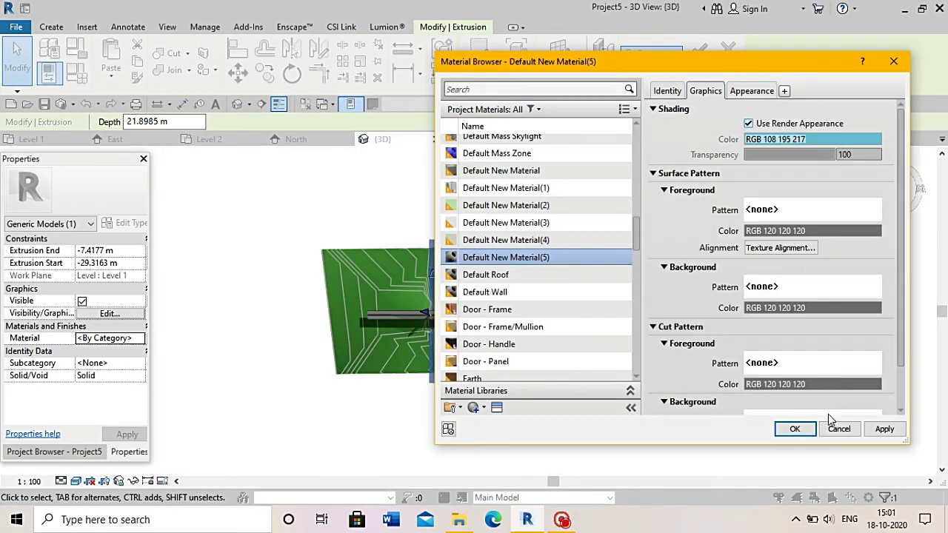
pyautogui.click(794, 428)
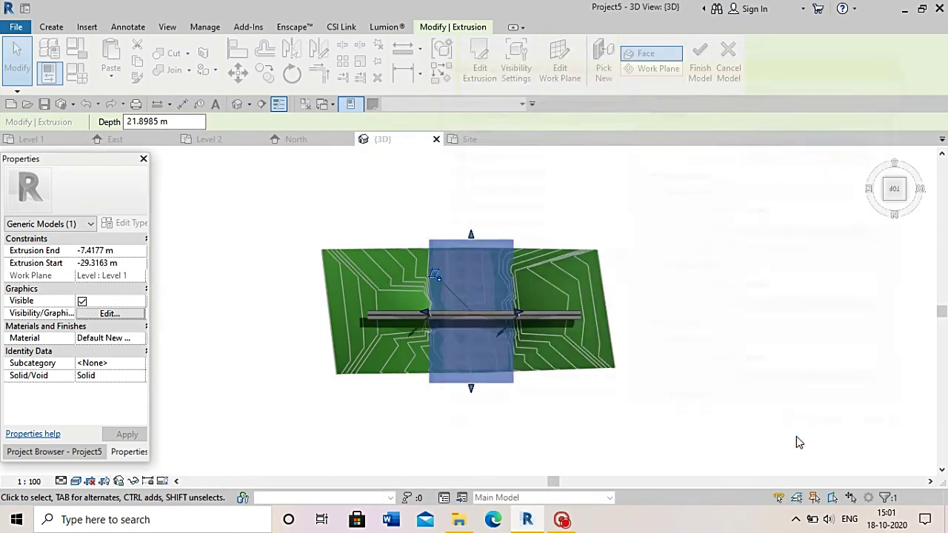
# Orbit to an eye-level perspective of the bridge and finish the in-place water model
pyautogui.click(897, 217)
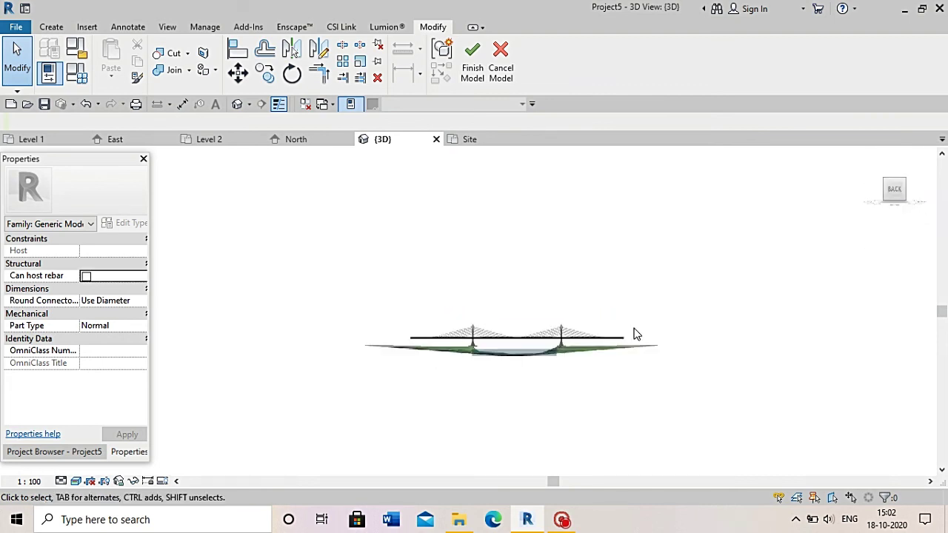
pyautogui.moveTo(896, 194); pyautogui.dragTo(874, 204)
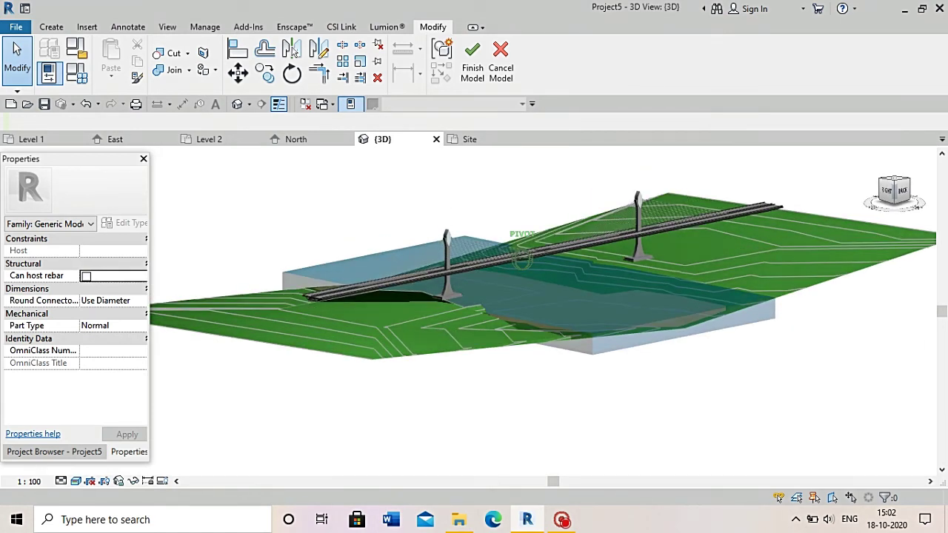
pyautogui.keyDown('shift'); pyautogui.moveTo(592, 229); pyautogui.dragTo(592, 200, button='middle'); pyautogui.keyUp('shift')
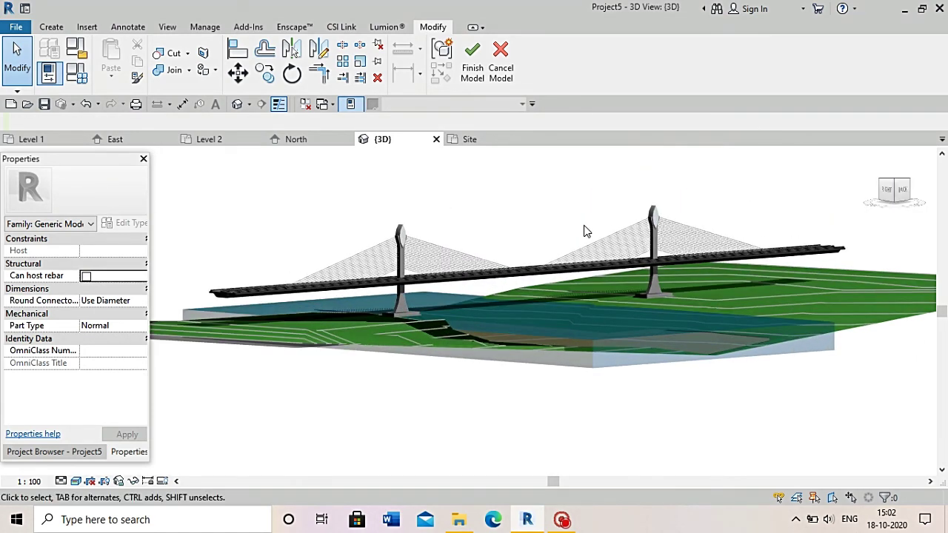
pyautogui.scroll(1, 583, 231)
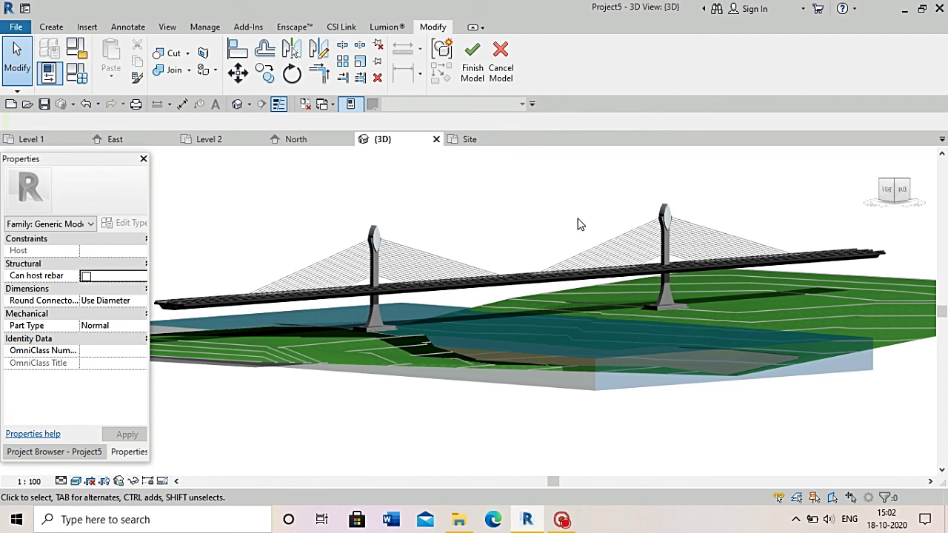
pyautogui.click(472, 66)
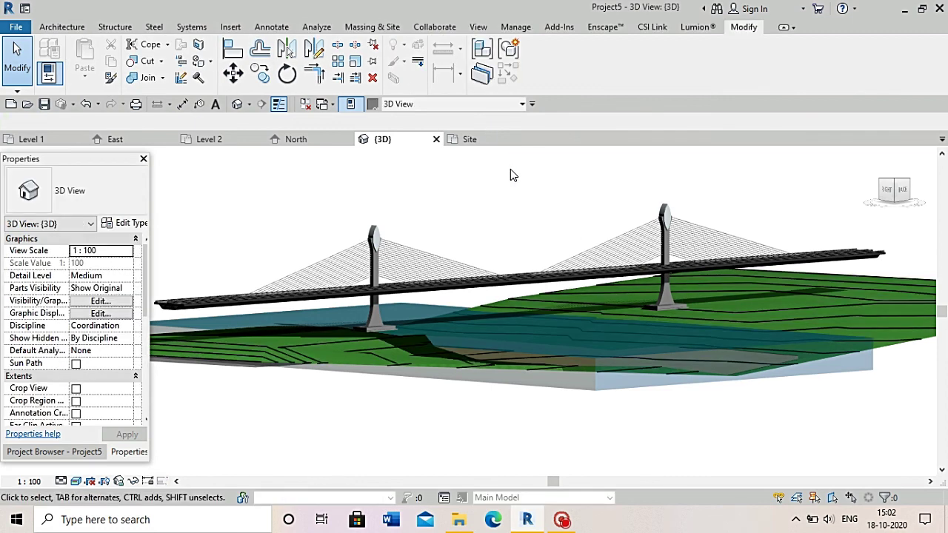
# Render the view at Draft quality with Exterior: Sun only lighting
pyautogui.click(444, 30)
pyautogui.click(477, 28)
pyautogui.click(311, 44)
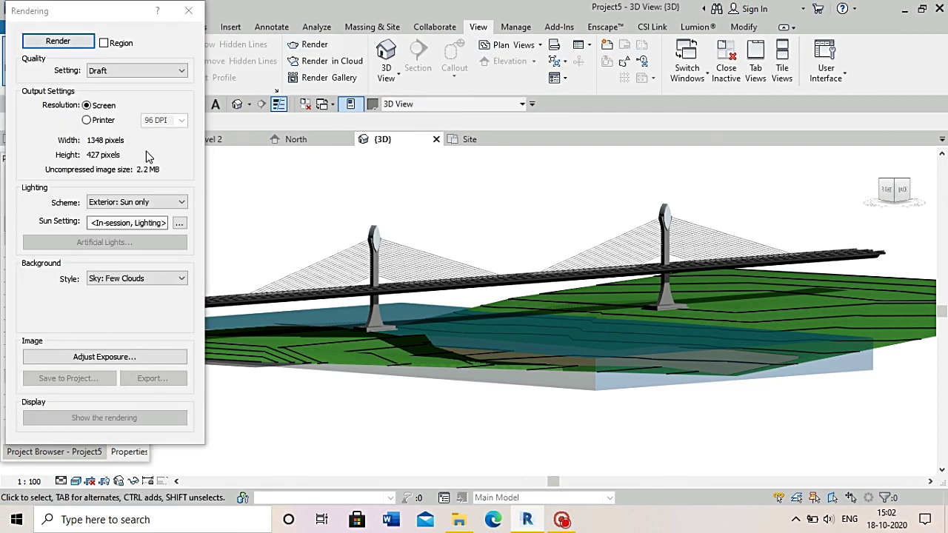
pyautogui.click(77, 46)
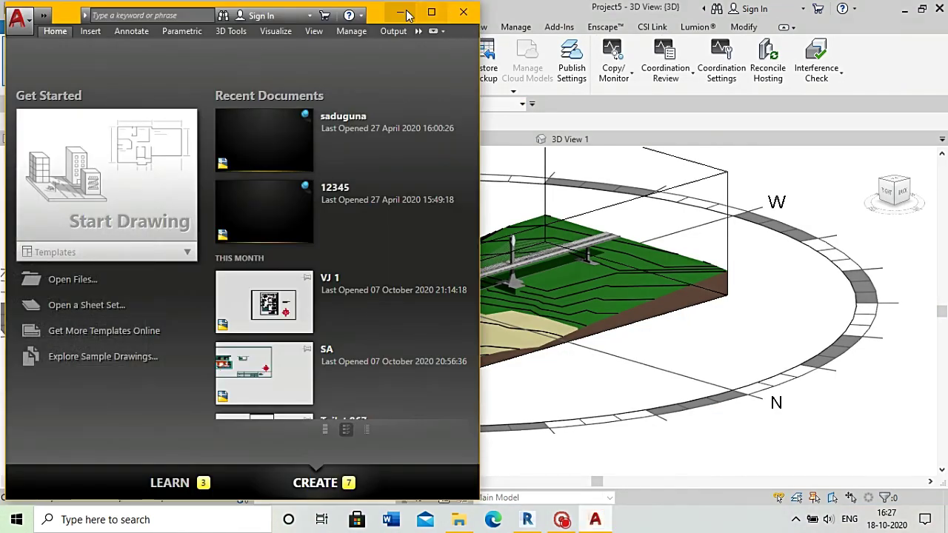
pyautogui.click(403, 13)
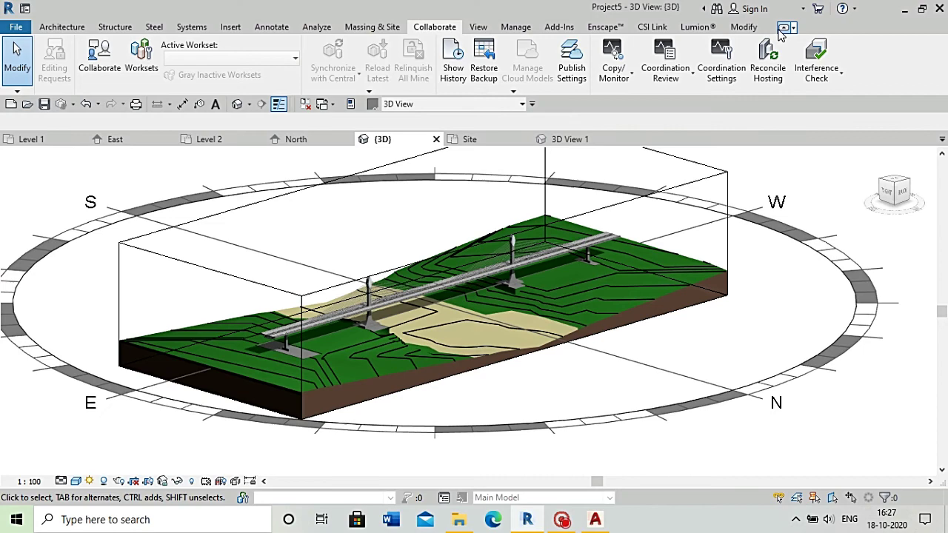
pyautogui.click(783, 28)
pyautogui.scroll(-1, 640, 237)
pyautogui.scroll(-2, 640, 237)
pyautogui.scroll(1, 630, 165)
pyautogui.scroll(1, 649, 165)
pyautogui.scroll(2, 455, 317)
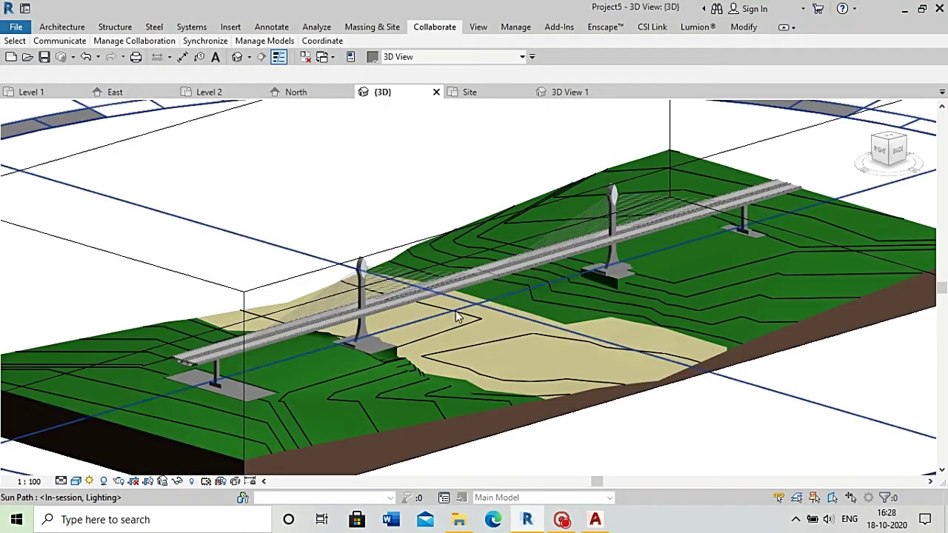
pyautogui.scroll(1, 400, 192)
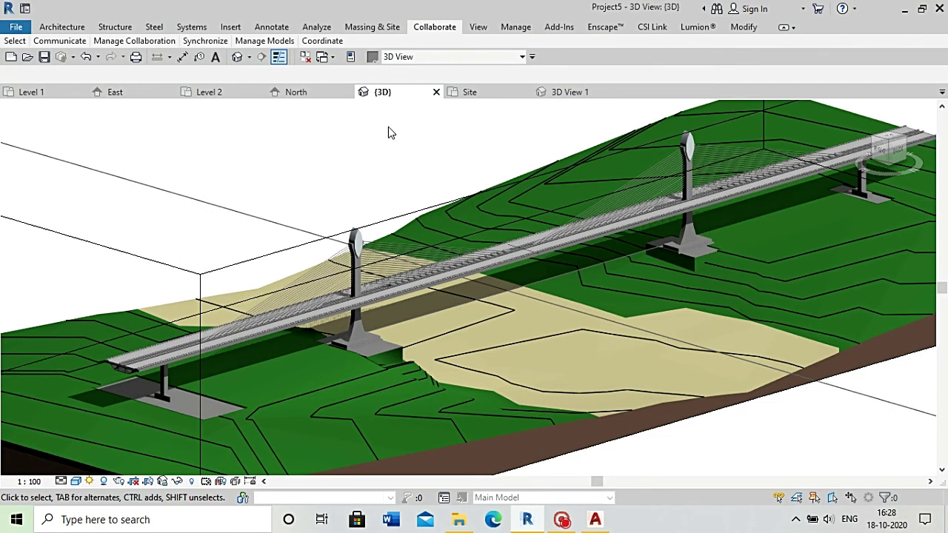
pyautogui.scroll(-1, 391, 133)
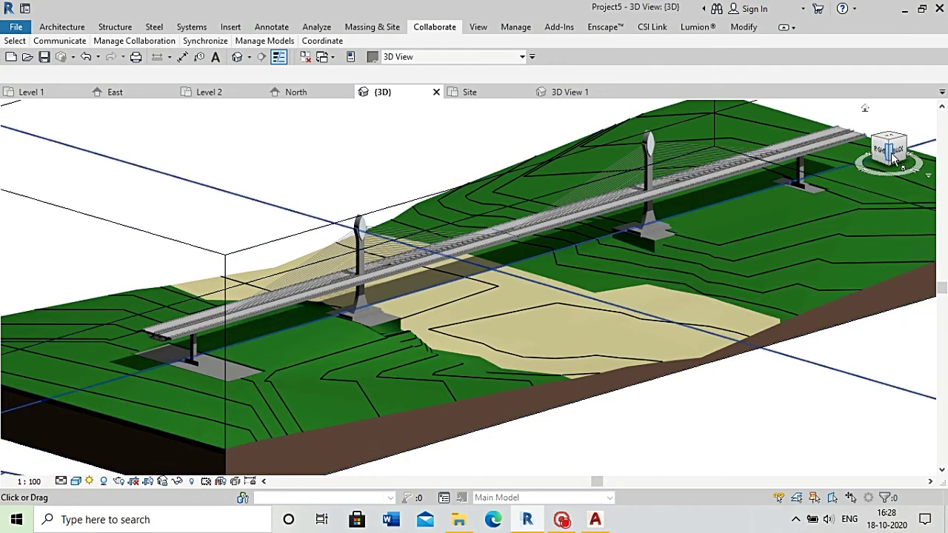
pyautogui.click(893, 154)
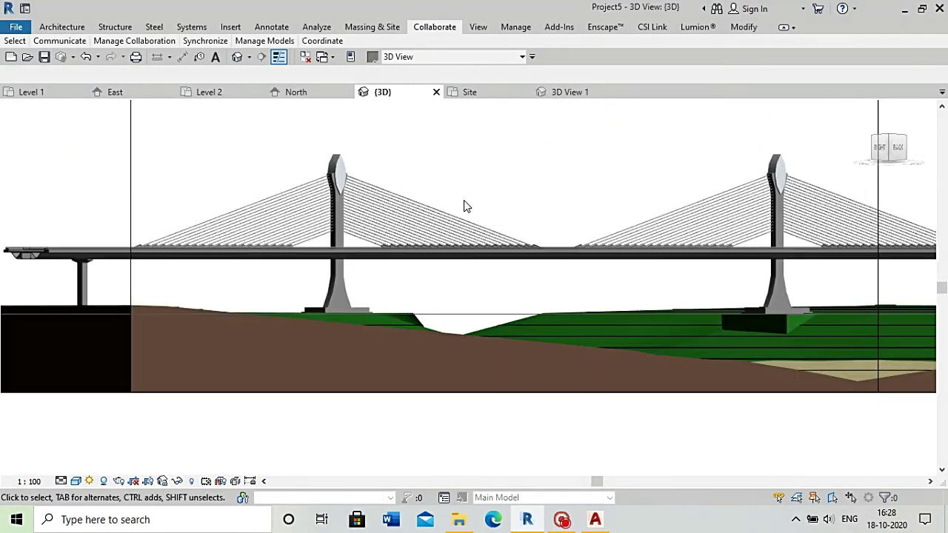
pyautogui.click(880, 146)
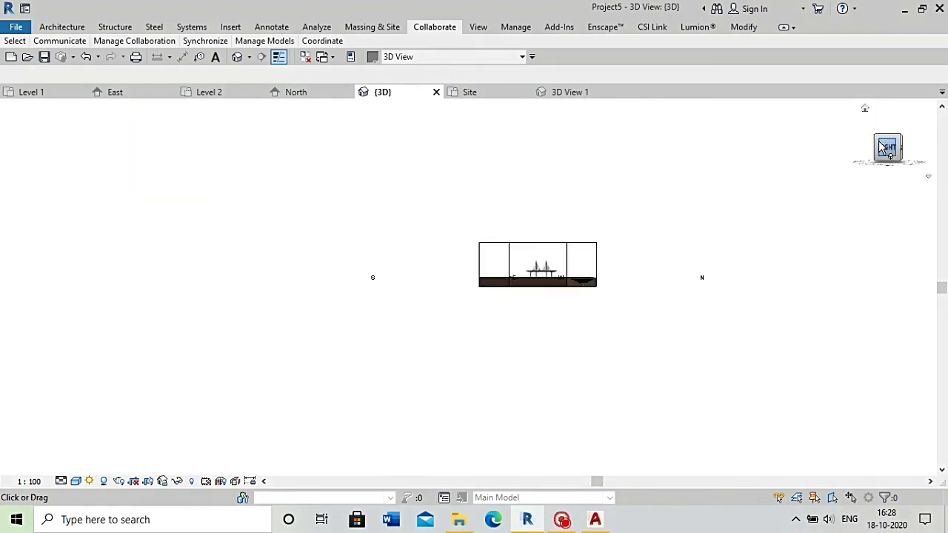
pyautogui.scroll(5, 455, 296)
pyautogui.scroll(4, 508, 311)
pyautogui.scroll(3, 491, 353)
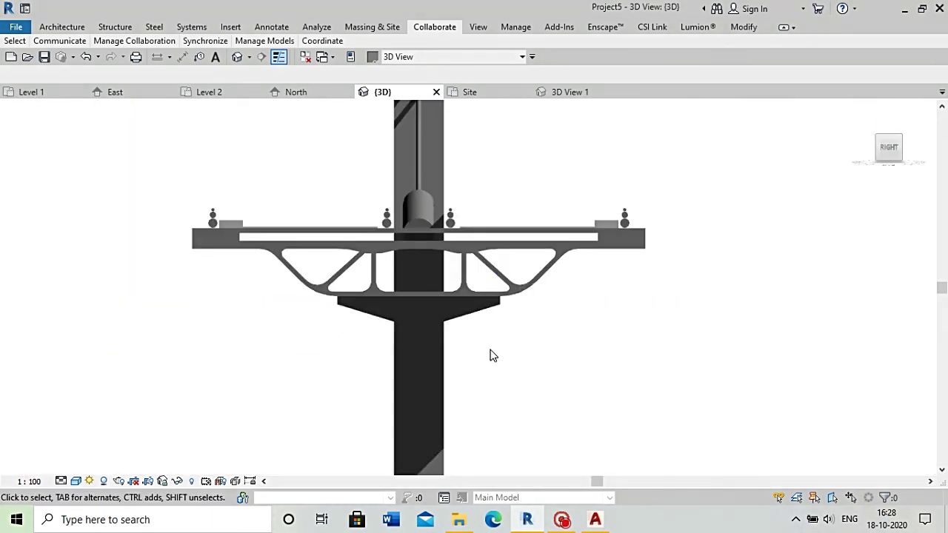
pyautogui.scroll(1, 493, 357)
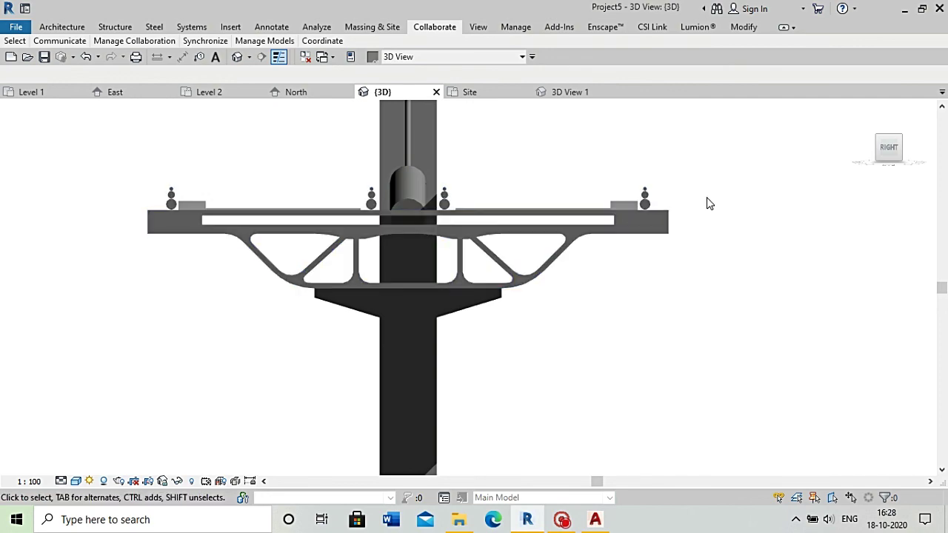
pyautogui.moveTo(887, 157); pyautogui.dragTo(851, 185)
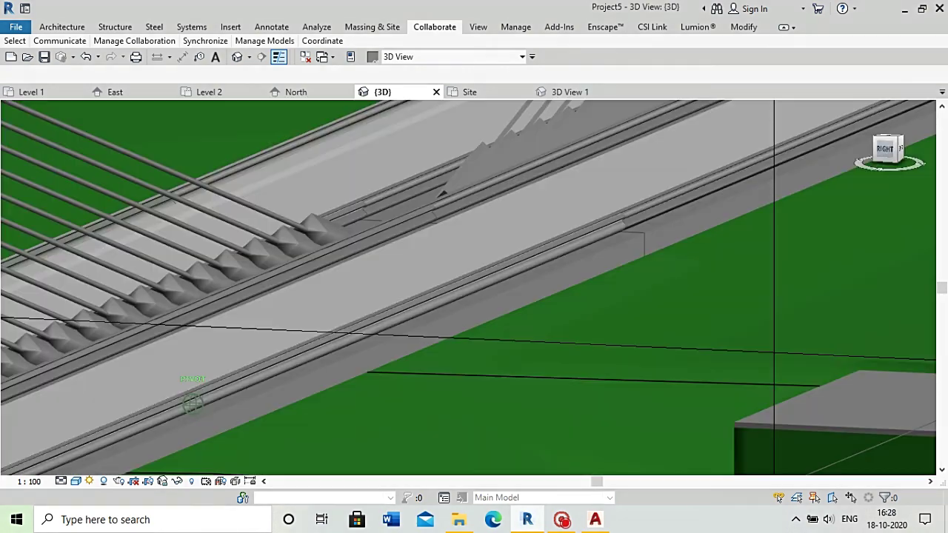
pyautogui.moveTo(887, 157); pyautogui.dragTo(852, 189)
pyautogui.scroll(-3, 620, 239)
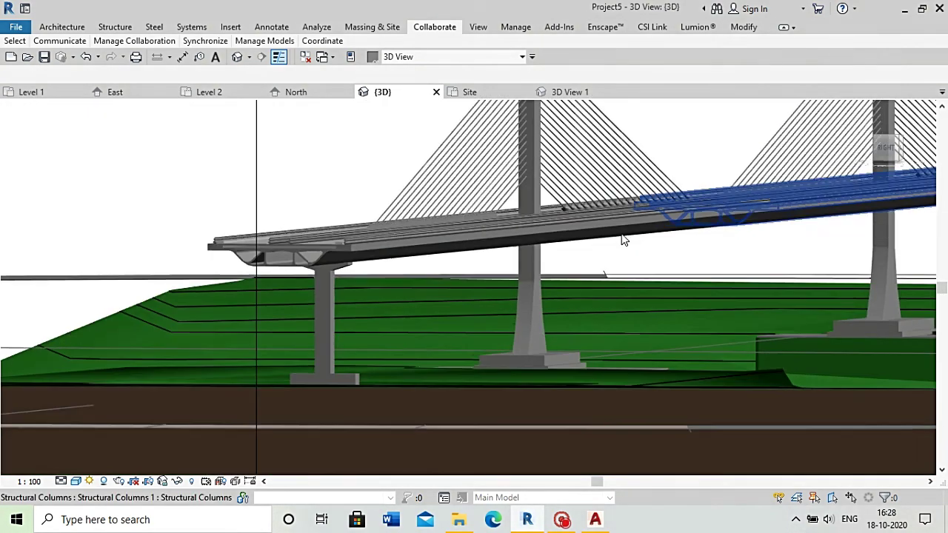
pyautogui.scroll(4, 328, 249)
pyautogui.scroll(2, 598, 277)
pyautogui.scroll(-3, 239, 249)
pyautogui.scroll(-3, 301, 259)
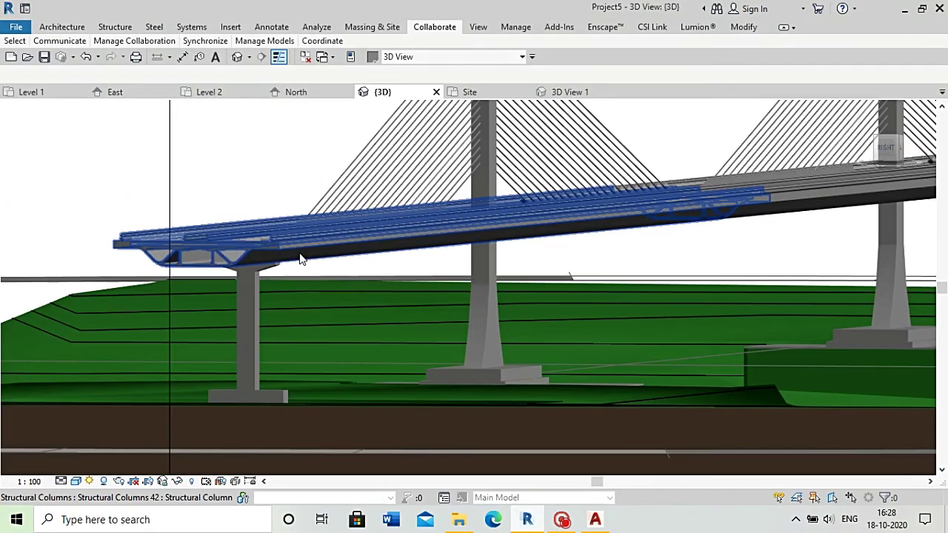
pyautogui.scroll(-2, 535, 279)
pyautogui.scroll(-2, 624, 187)
pyautogui.scroll(1, 599, 186)
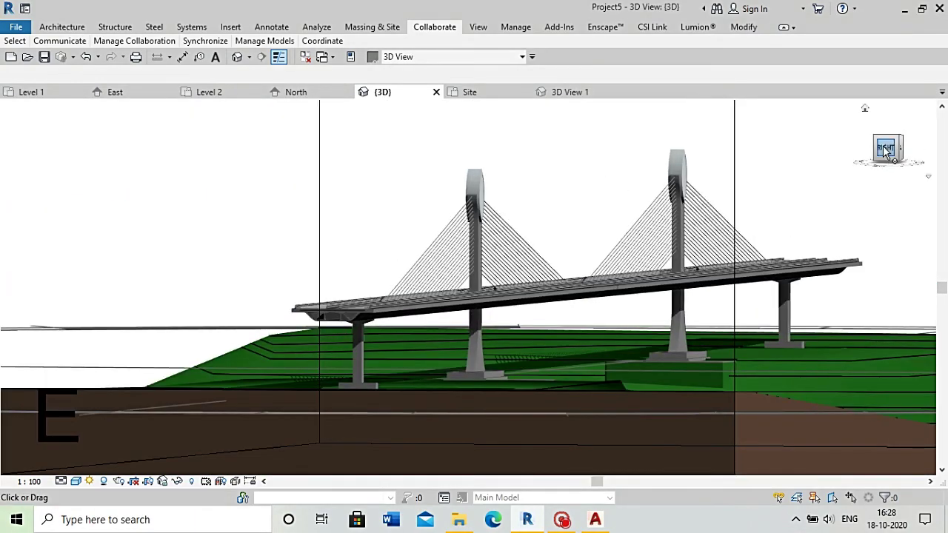
pyautogui.moveTo(885, 149); pyautogui.dragTo(859, 178)
pyautogui.keyDown('shift'); pyautogui.moveTo(543, 316); pyautogui.dragTo(469, 262, button='middle'); pyautogui.keyUp('shift')
pyautogui.scroll(-2, 469, 262)
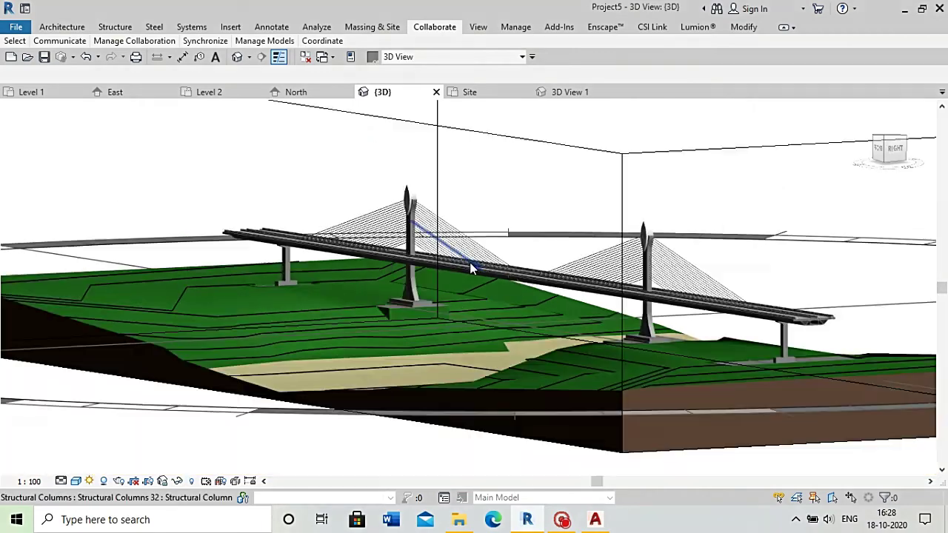
pyautogui.scroll(2, 596, 217)
pyautogui.click(889, 154)
pyautogui.keyDown('shift'); pyautogui.moveTo(438, 342); pyautogui.dragTo(519, 326, button='middle'); pyautogui.keyUp('shift')
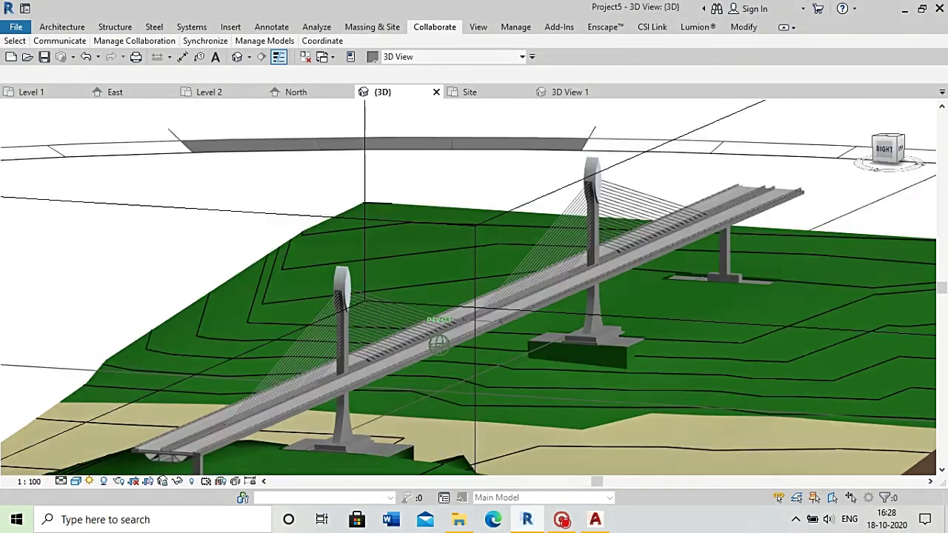
pyautogui.keyDown('shift'); pyautogui.moveTo(438, 343); pyautogui.dragTo(683, 214, button='middle'); pyautogui.keyUp('shift')
pyautogui.scroll(3, 683, 214)
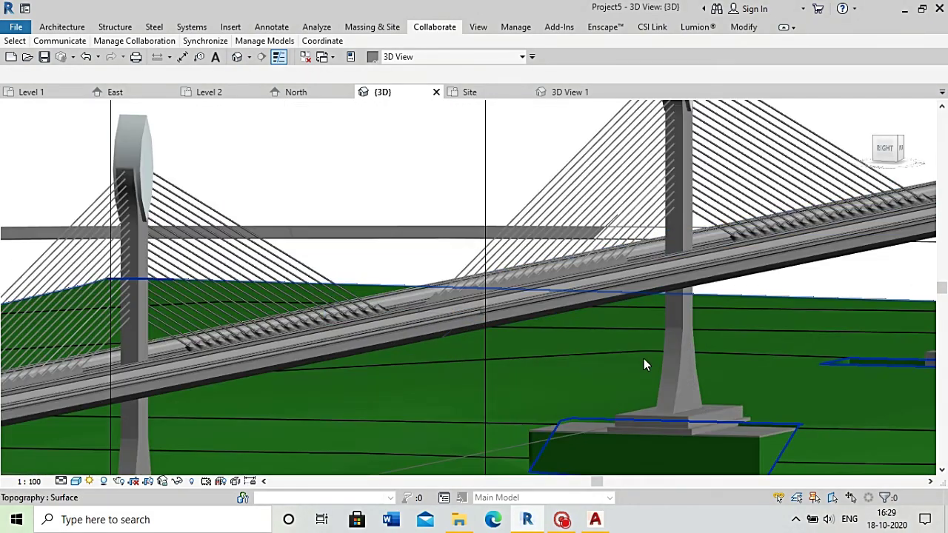
pyautogui.scroll(-1, 683, 214)
pyautogui.scroll(-3, 578, 248)
pyautogui.moveTo(476, 154)
pyautogui.keyDown('shift'); pyautogui.mouseDown(button='middle')
pyautogui.moveTo(360, 372)
pyautogui.moveTo(328, 340)
pyautogui.moveTo(795, 362)
pyautogui.mouseUp(button='middle'); pyautogui.keyUp('shift')
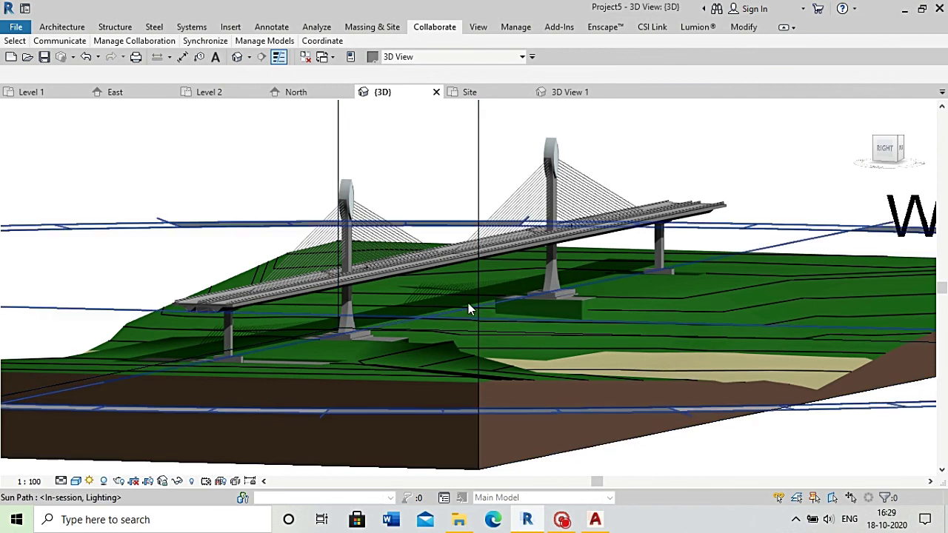
pyautogui.scroll(-2, 468, 303)
pyautogui.scroll(3, 465, 236)
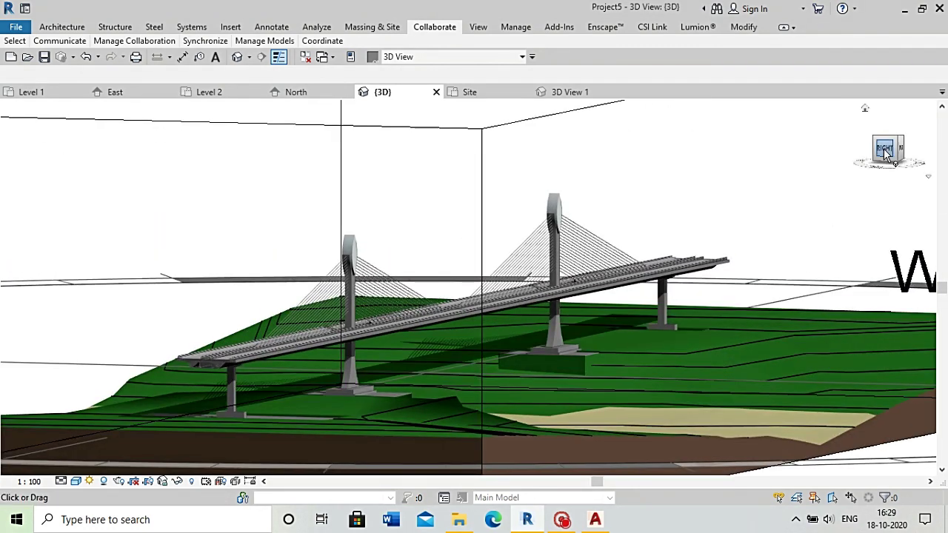
pyautogui.click(884, 150)
pyautogui.scroll(5, 478, 284)
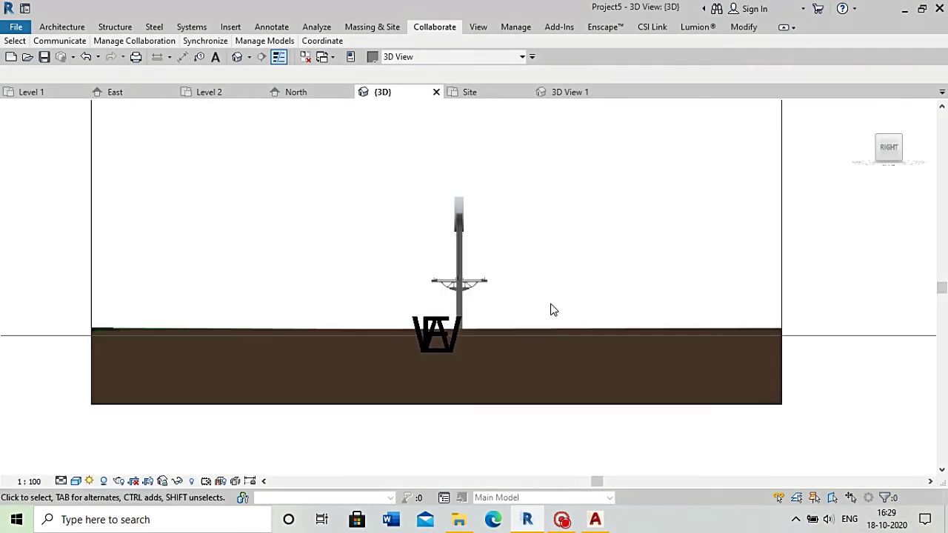
pyautogui.moveTo(886, 157)
pyautogui.mouseDown()
pyautogui.moveTo(863, 165)
pyautogui.moveTo(885, 153)
pyautogui.moveTo(877, 157)
pyautogui.mouseUp()
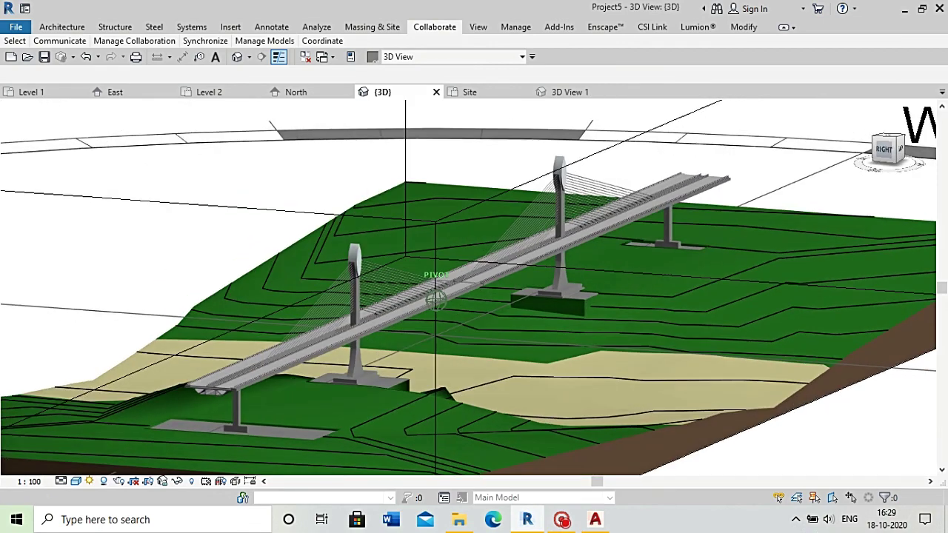
pyautogui.scroll(4, 127, 426)
pyautogui.scroll(3, 300, 350)
pyautogui.scroll(-2, 394, 275)
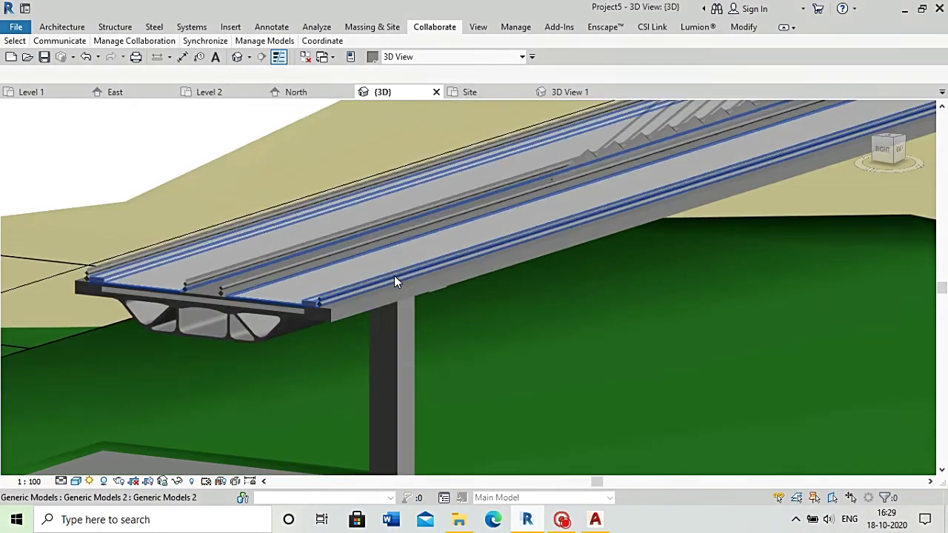
pyautogui.scroll(-2, 311, 296)
pyautogui.scroll(-5, 312, 296)
pyautogui.scroll(1, 421, 255)
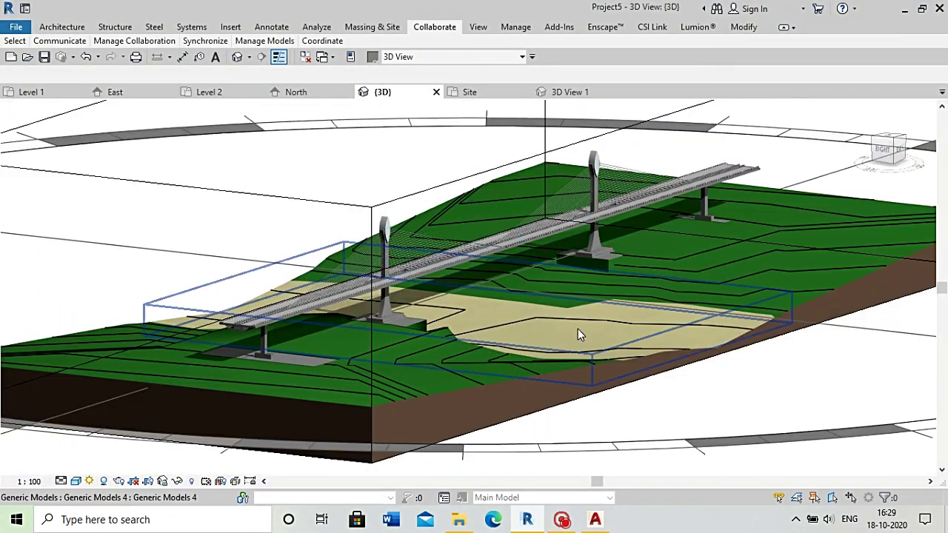
pyautogui.scroll(-1, 618, 388)
pyautogui.scroll(-3, 672, 381)
pyautogui.scroll(2, 550, 313)
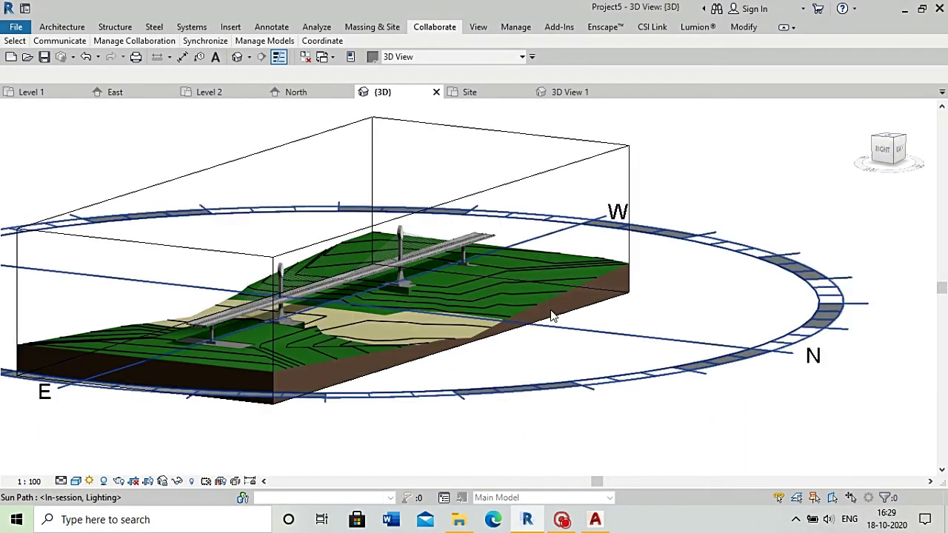
pyautogui.scroll(3, 288, 233)
pyautogui.scroll(-1, 289, 234)
pyautogui.scroll(-2, 753, 233)
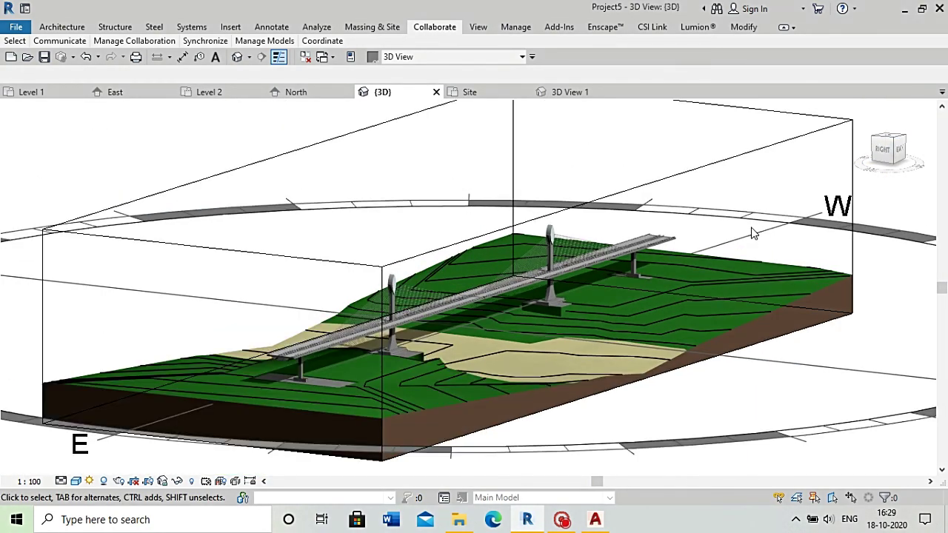
pyautogui.scroll(2, 503, 285)
pyautogui.scroll(2, 313, 275)
pyautogui.scroll(-4, 537, 271)
pyautogui.scroll(1, 536, 269)
pyautogui.scroll(-2, 437, 169)
pyautogui.scroll(-2, 440, 169)
pyautogui.scroll(-1, 437, 129)
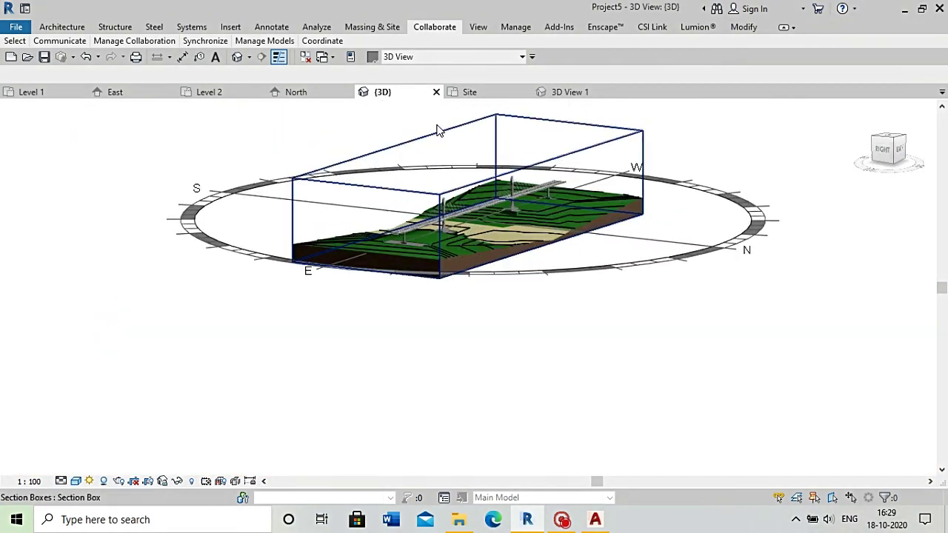
pyautogui.scroll(1, 438, 130)
pyautogui.scroll(2, 502, 238)
pyautogui.scroll(2, 661, 251)
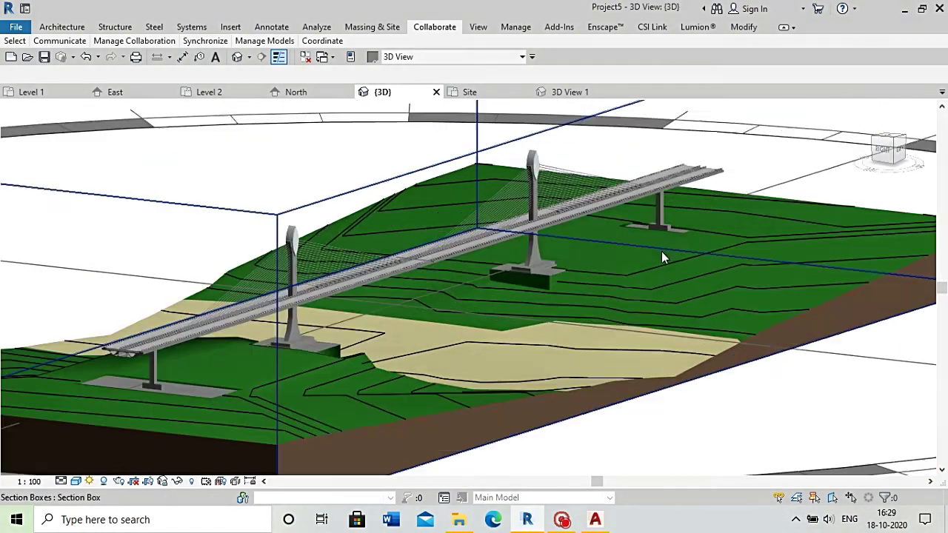
pyautogui.scroll(-1, 659, 255)
pyautogui.moveTo(548, 222)
pyautogui.keyDown('shift'); pyautogui.mouseDown(button='middle')
pyautogui.moveTo(820, 156)
pyautogui.moveTo(573, 226)
pyautogui.mouseUp(button='middle'); pyautogui.keyUp('shift')
pyautogui.scroll(-2, 574, 226)
pyautogui.scroll(2, 682, 258)
pyautogui.scroll(2, 869, 258)
pyautogui.scroll(-2, 833, 275)
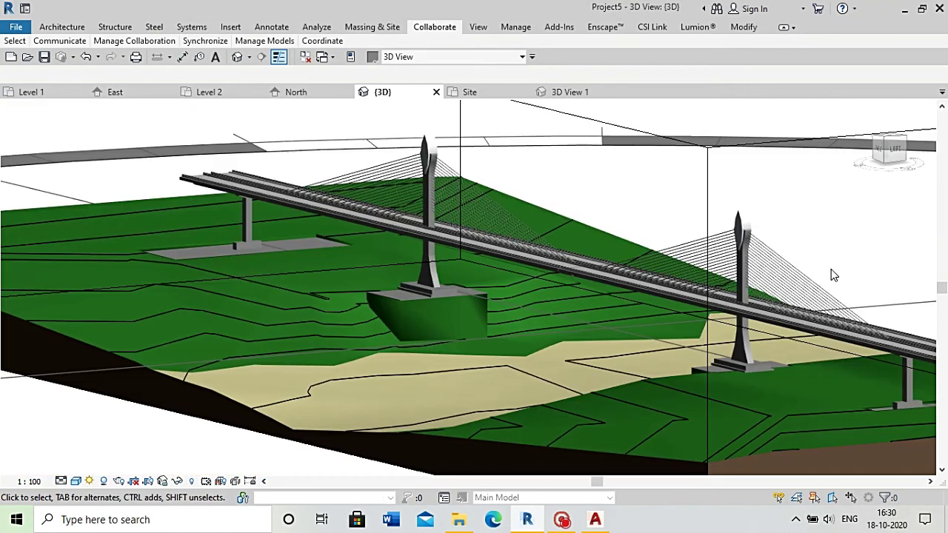
pyautogui.scroll(-3, 491, 294)
pyautogui.scroll(-1, 365, 381)
pyautogui.moveTo(905, 163)
pyautogui.mouseDown()
pyautogui.moveTo(881, 152)
pyautogui.moveTo(888, 148)
pyautogui.mouseUp()
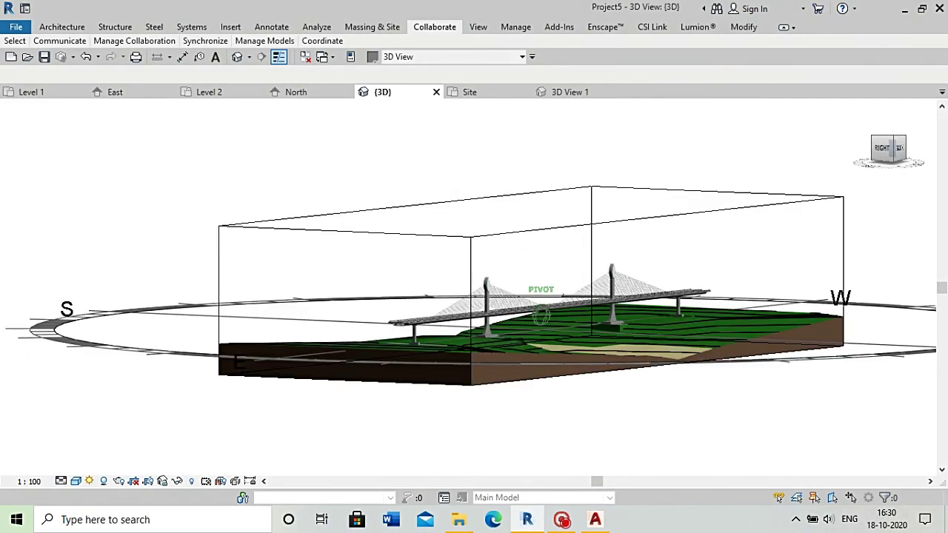
pyautogui.scroll(3, 513, 318)
pyautogui.scroll(3, 513, 318)
pyautogui.scroll(3, 496, 305)
pyautogui.scroll(3, 496, 306)
pyautogui.scroll(-5, 574, 296)
pyautogui.scroll(-3, 568, 317)
pyautogui.keyDown('shift'); pyautogui.moveTo(567, 318); pyautogui.dragTo(338, 387, button='middle'); pyautogui.keyUp('shift')
pyautogui.scroll(5, 415, 245)
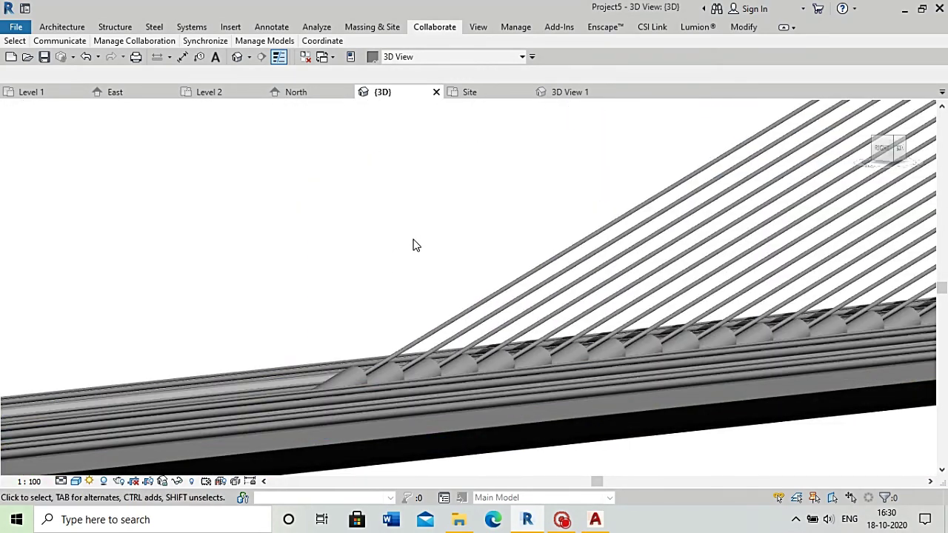
pyautogui.keyDown('shift'); pyautogui.moveTo(415, 245); pyautogui.dragTo(516, 293, button='middle'); pyautogui.keyUp('shift')
pyautogui.scroll(3, 516, 292)
pyautogui.scroll(-5, 516, 292)
pyautogui.scroll(2, 578, 287)
pyautogui.moveTo(892, 154); pyautogui.dragTo(918, 170)
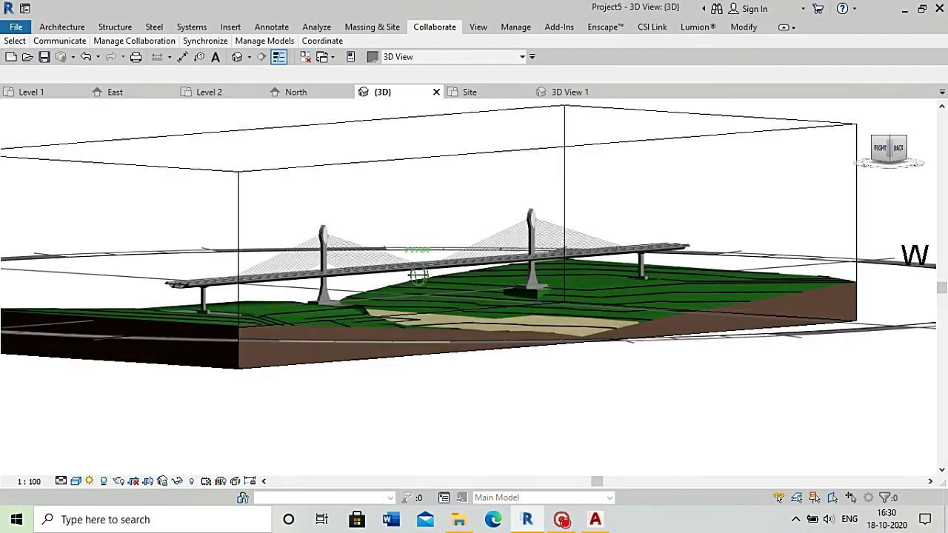
pyautogui.scroll(-2, 710, 351)
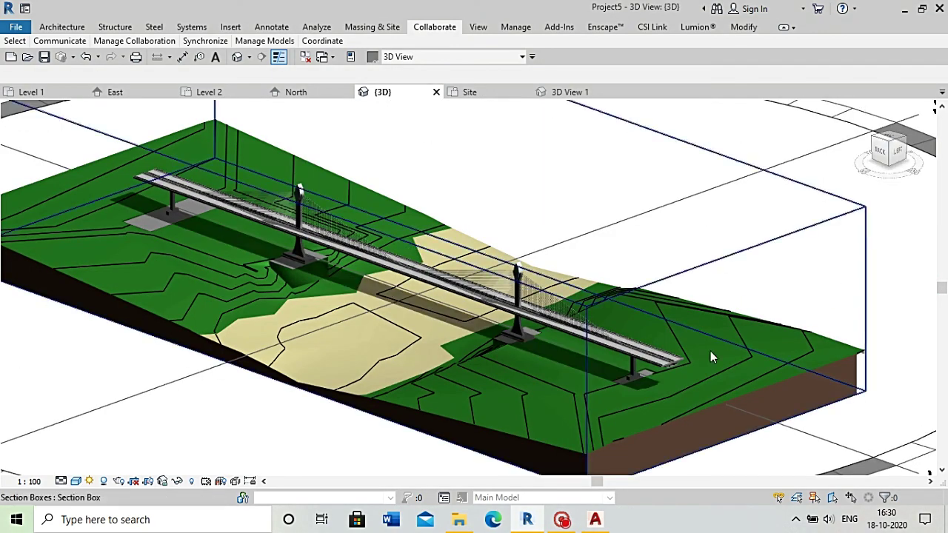
pyautogui.scroll(4, 664, 340)
pyautogui.scroll(-4, 657, 196)
pyautogui.scroll(-5, 657, 196)
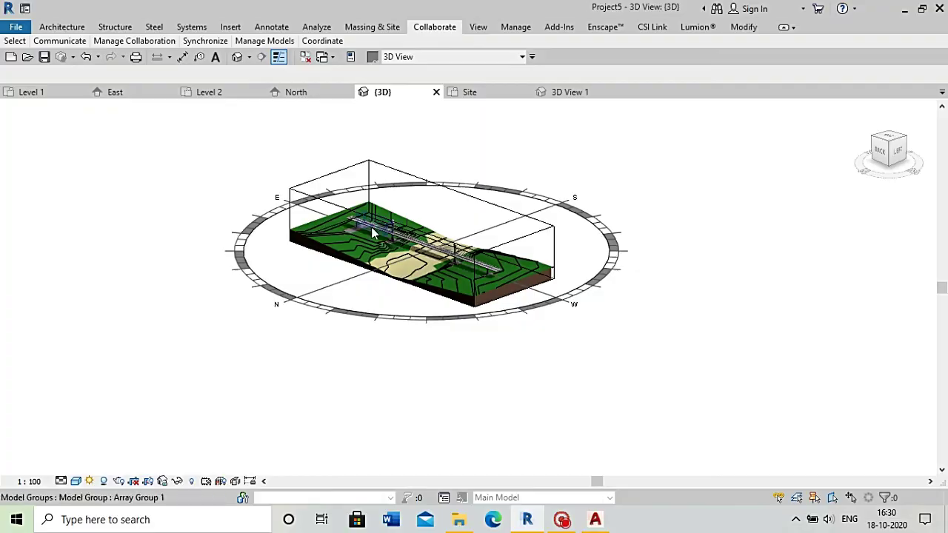